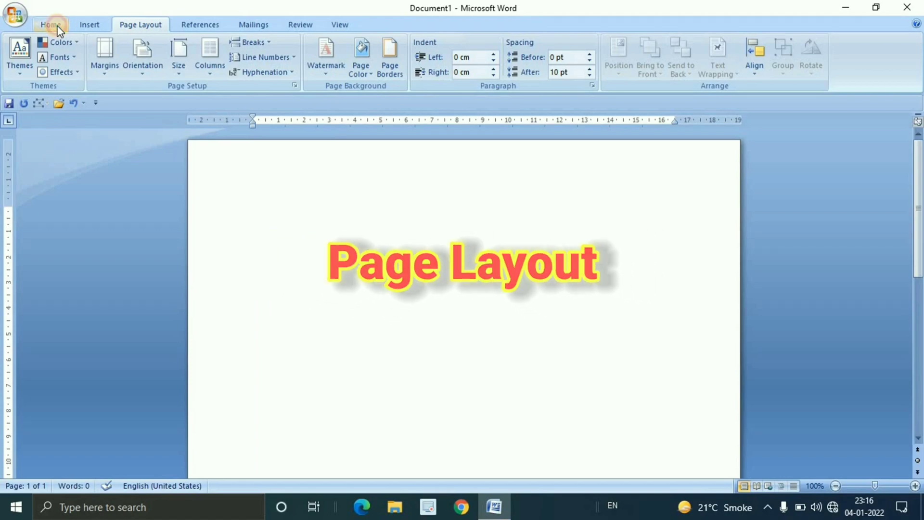
click(54, 26)
click(96, 27)
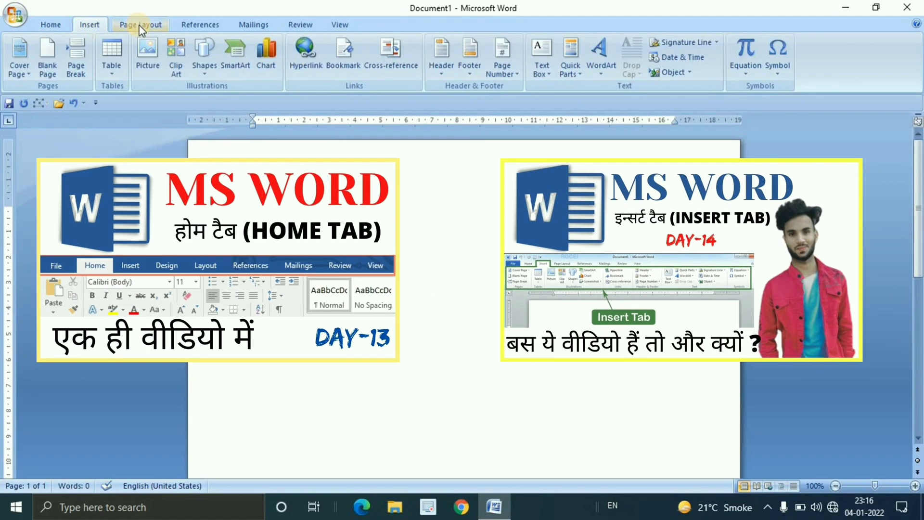
click(143, 25)
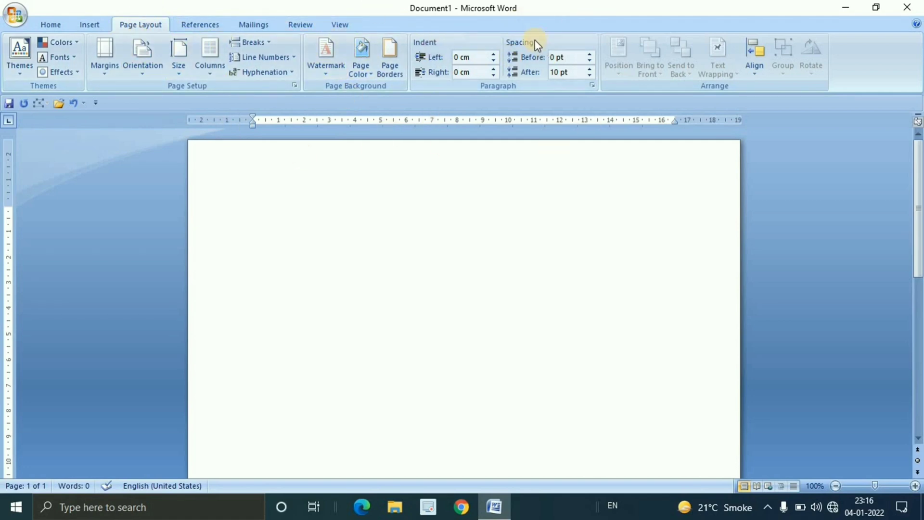
Fill the blank page with random sample paragraphs using the =rand() function
click(339, 221)
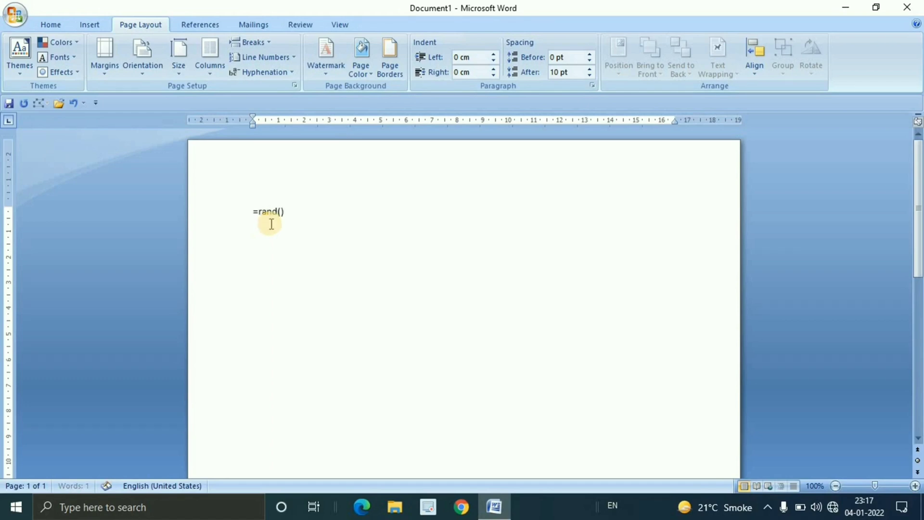
key(Return)
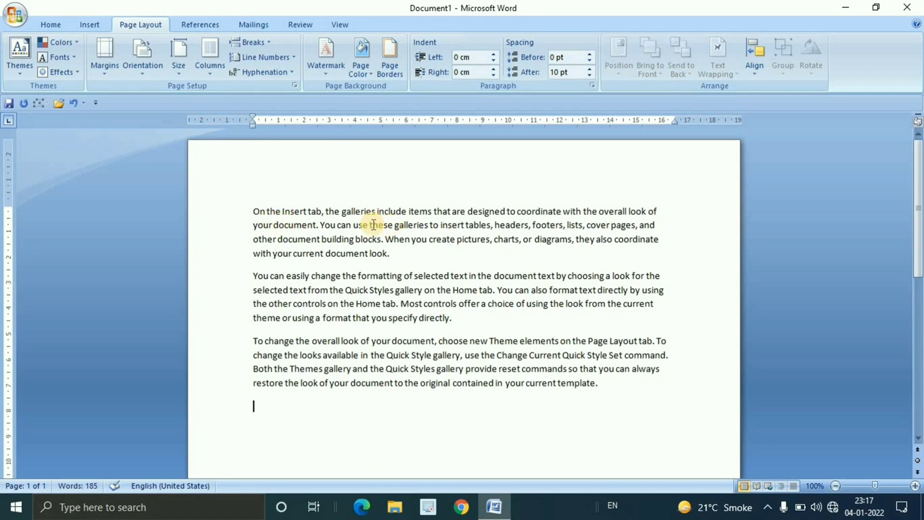
Split the first paragraph with four paragraph breaks after "On the Insert tab," and one after "the galleries include"
click(326, 210)
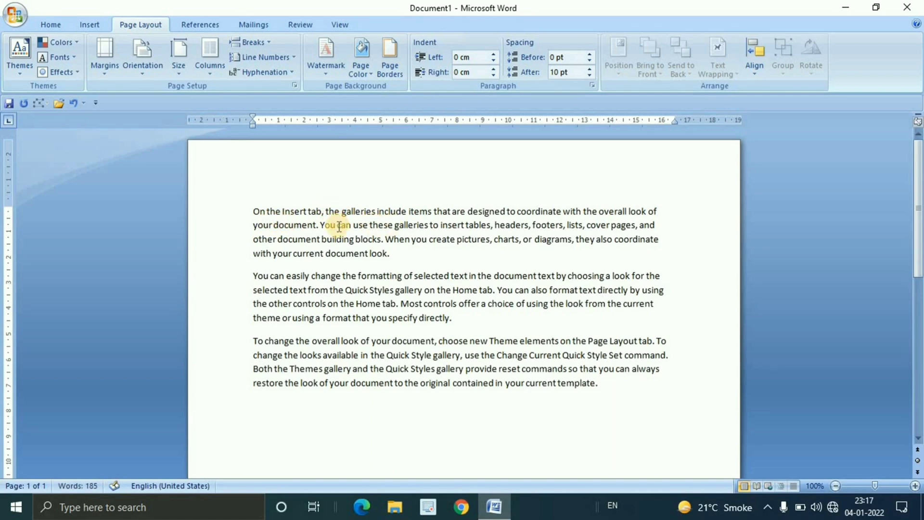
key(Return)
key(Return)
key(Return)
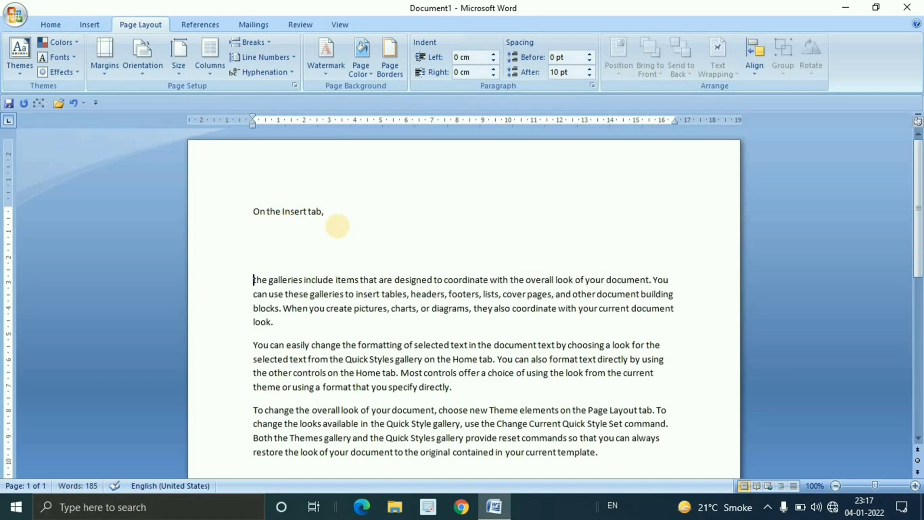
key(Return)
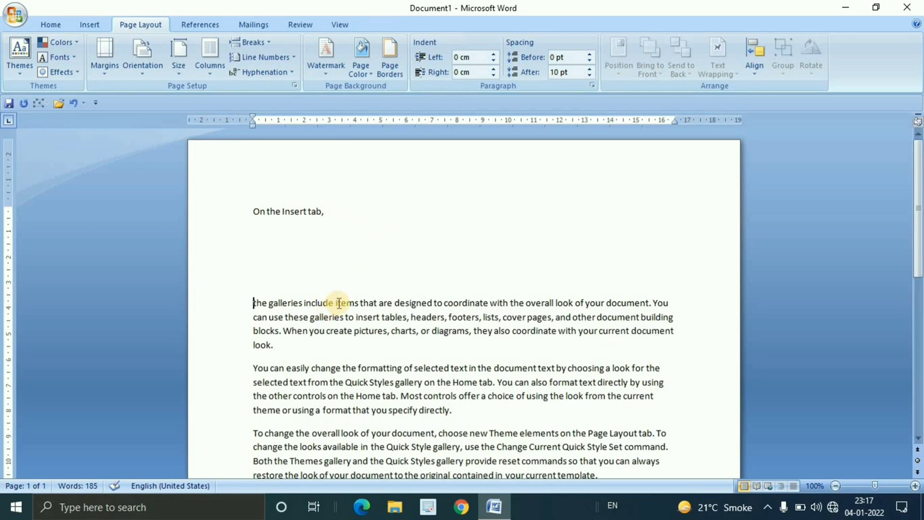
click(334, 304)
key(Return)
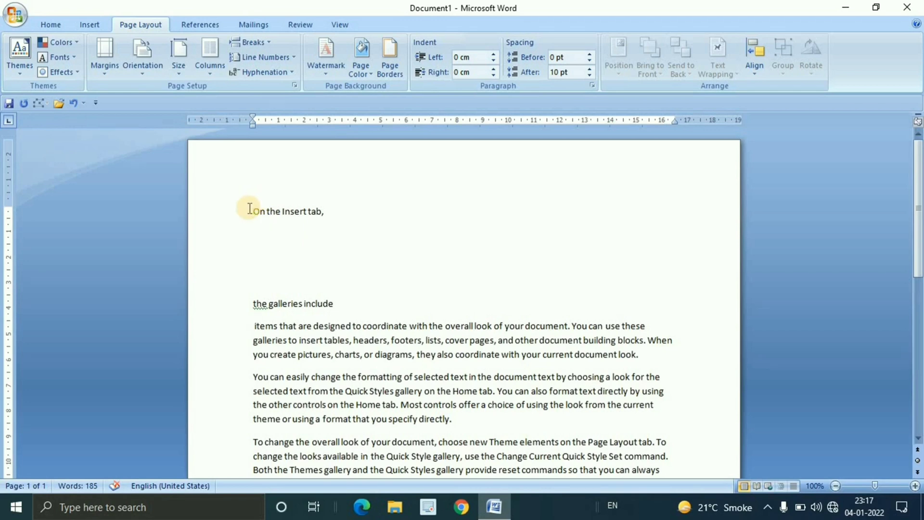
Apply the Title style to the line "On the Insert tab,"
drag(252, 211, 332, 211)
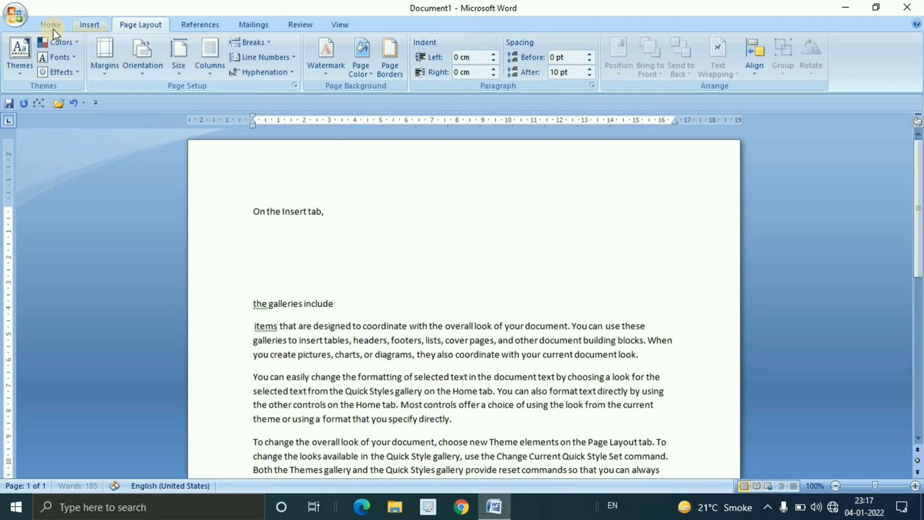
drag(252, 212, 331, 211)
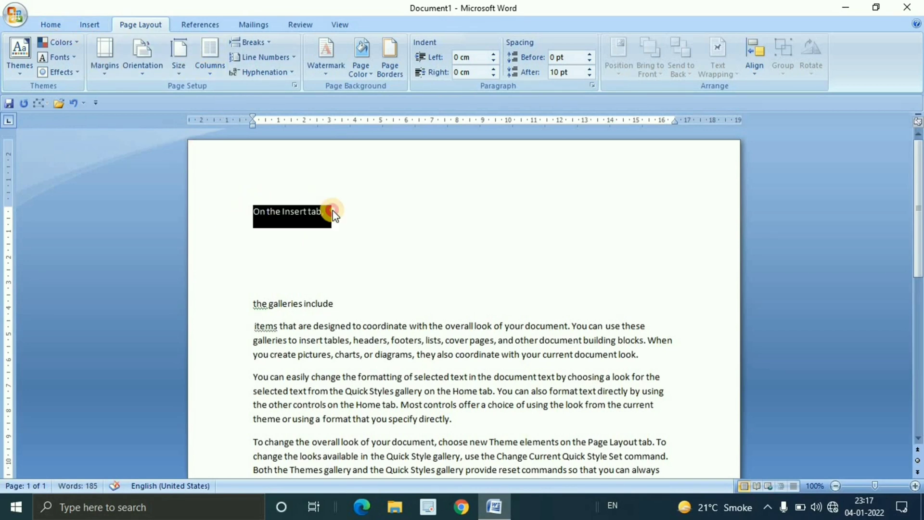
click(54, 27)
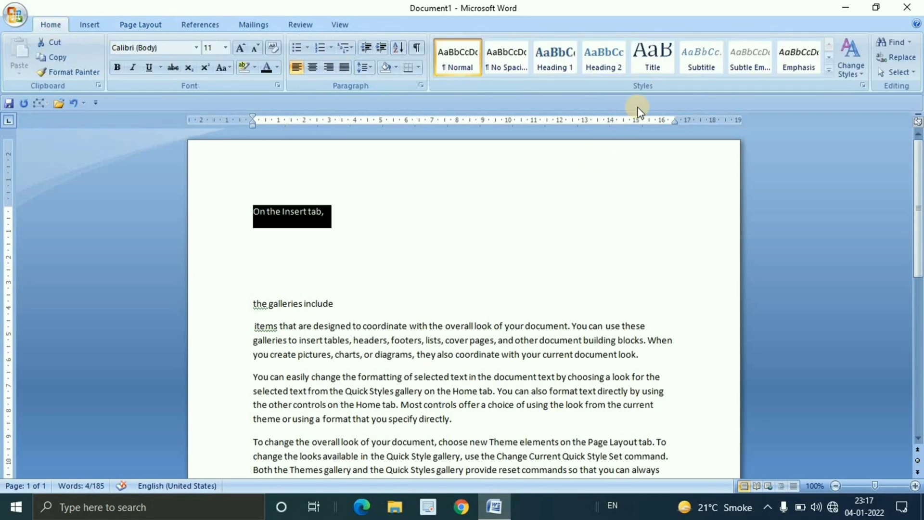
click(648, 59)
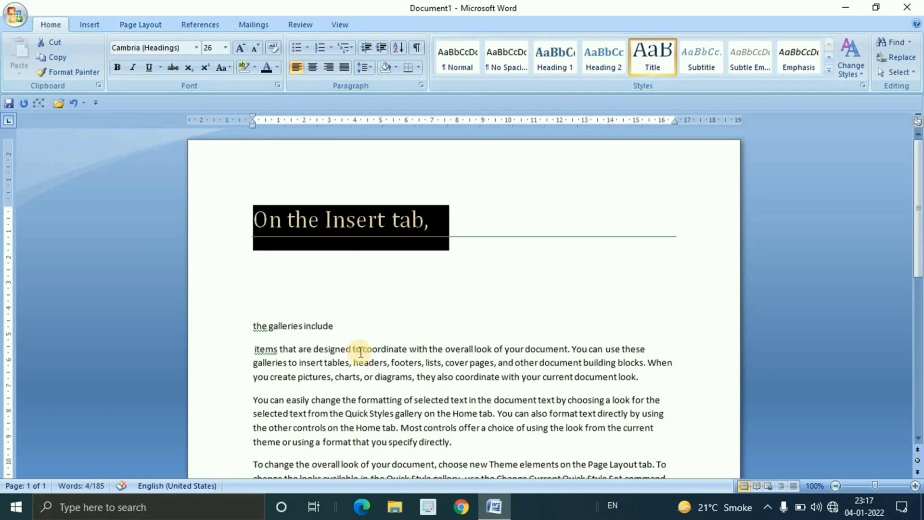
Apply the Heading 2 style to the line "the galleries include"
click(357, 326)
drag(255, 325, 353, 324)
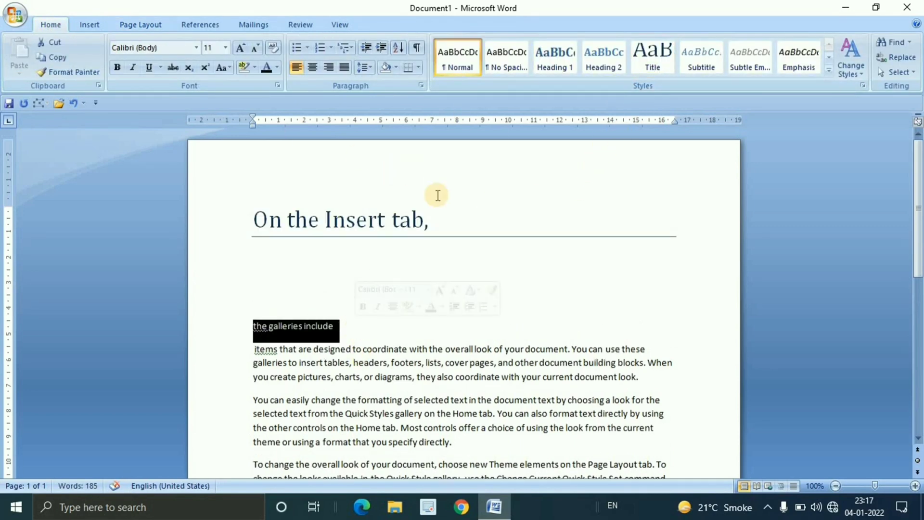
click(598, 56)
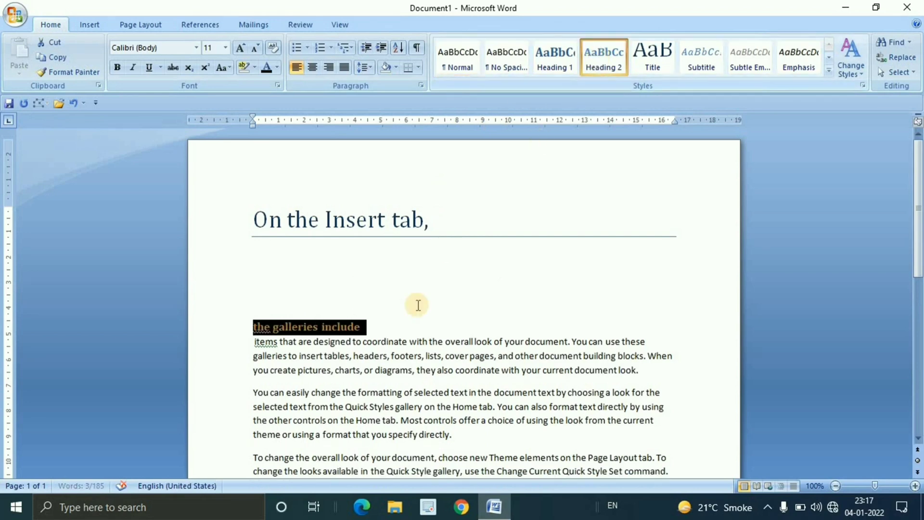
click(393, 331)
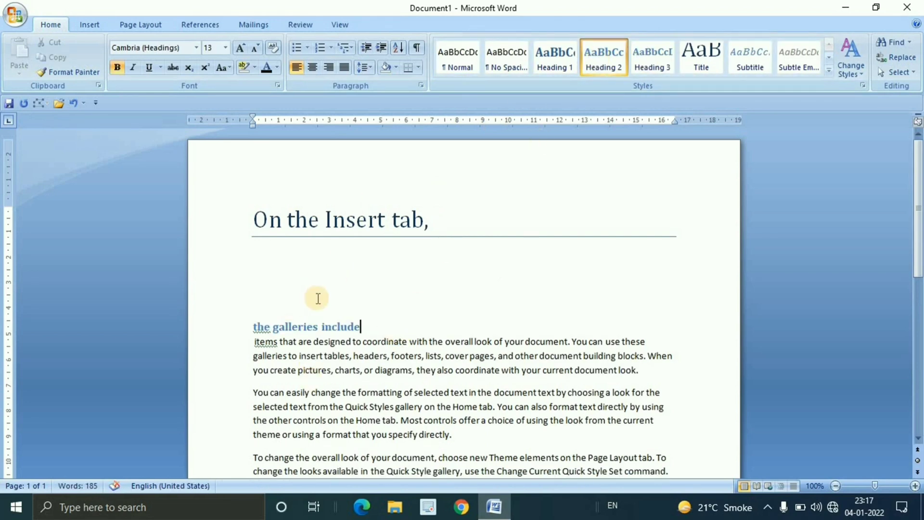
Draw a rectangle about 2.41 cm high and 16.83 cm wide between the title and subheading, and give it the purple shape style
click(91, 27)
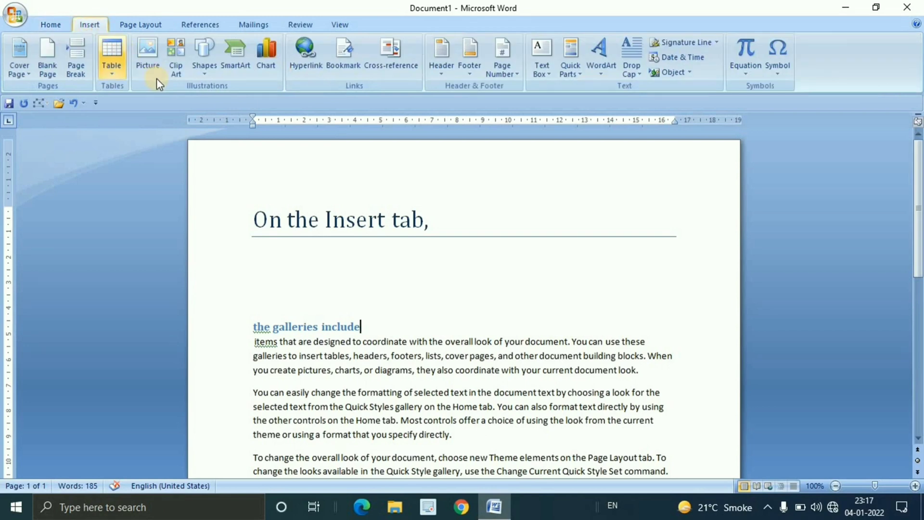
click(200, 73)
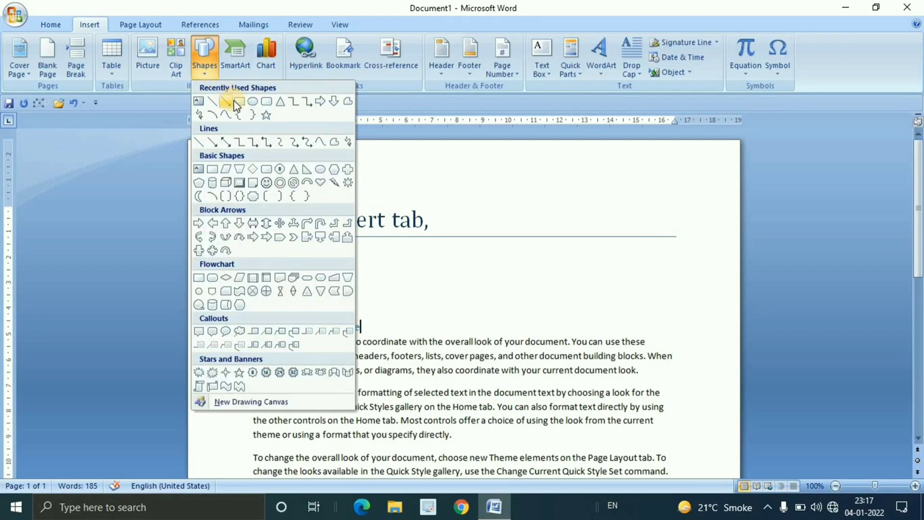
click(231, 100)
mouse_move(251, 250)
mouse_down()
mouse_move(311, 303)
mouse_move(682, 307)
mouse_up()
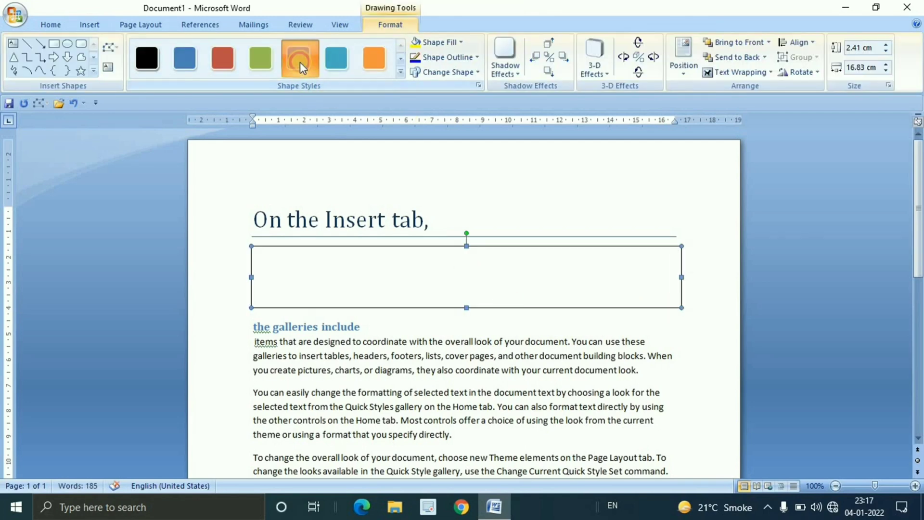
click(300, 60)
Apply the built-in Paper theme to the document
click(148, 24)
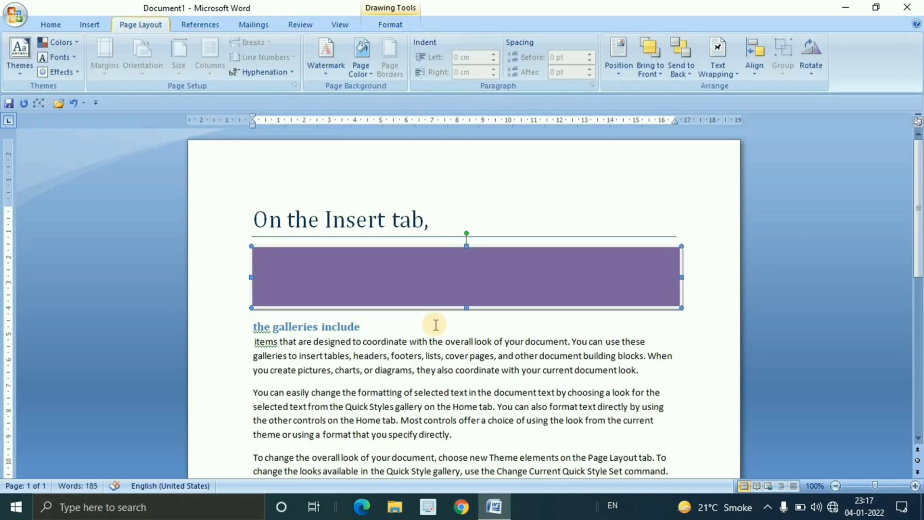
click(22, 74)
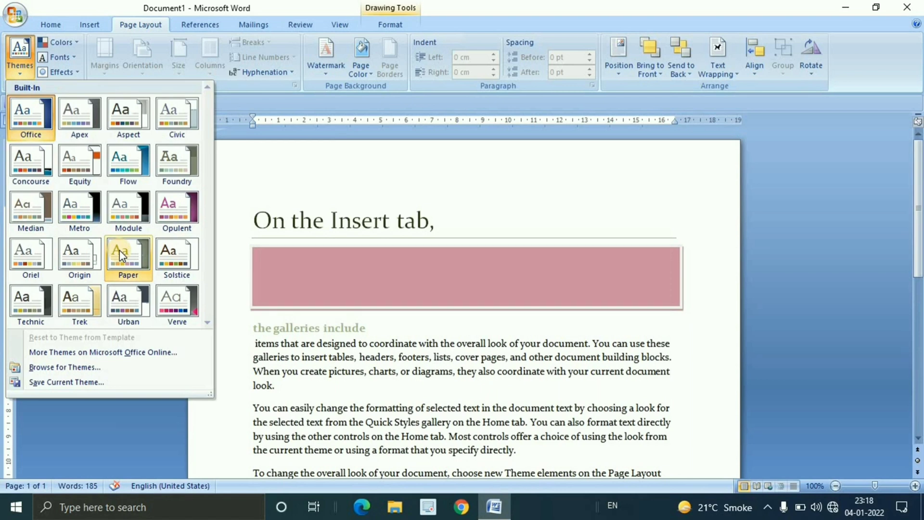
click(119, 250)
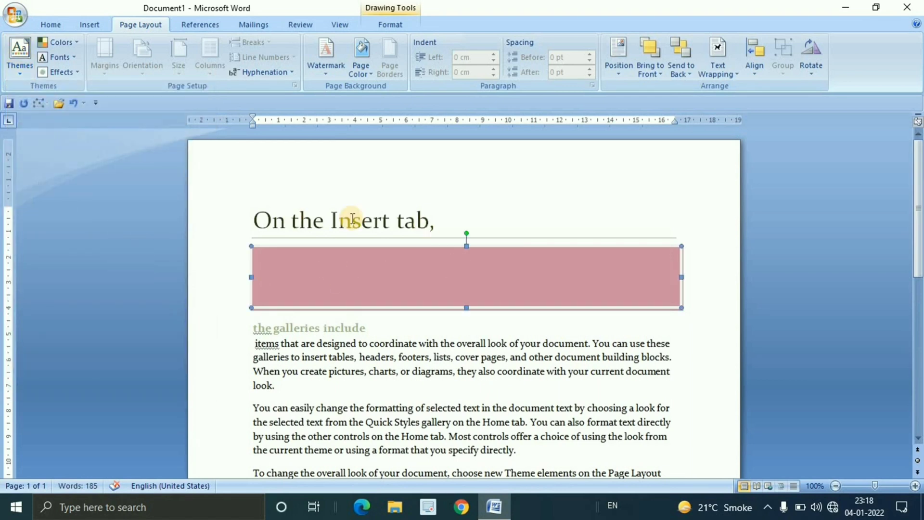
Set the document's theme colors to Metro and its theme fonts to Office 2
click(58, 43)
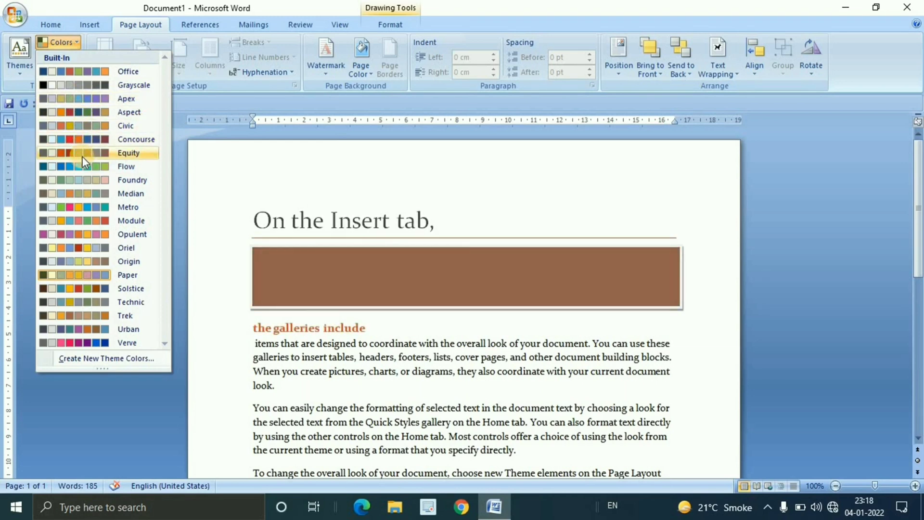
click(79, 214)
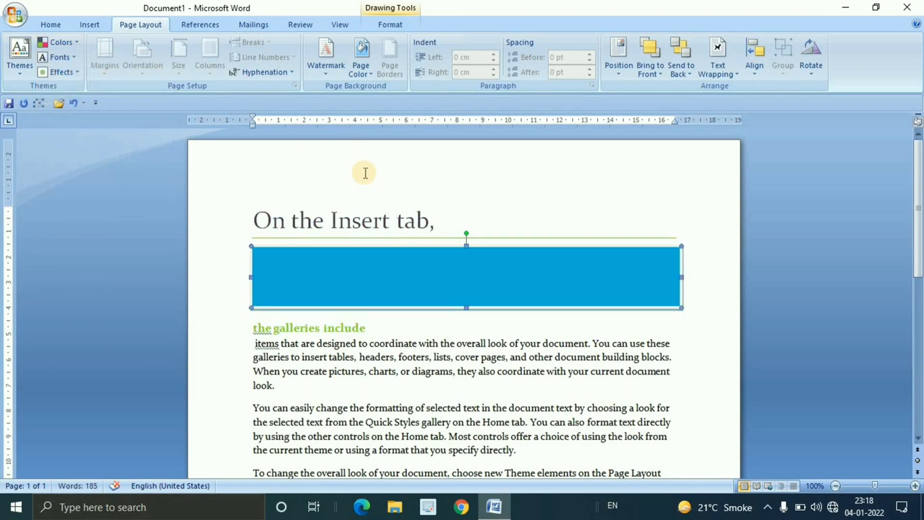
click(74, 56)
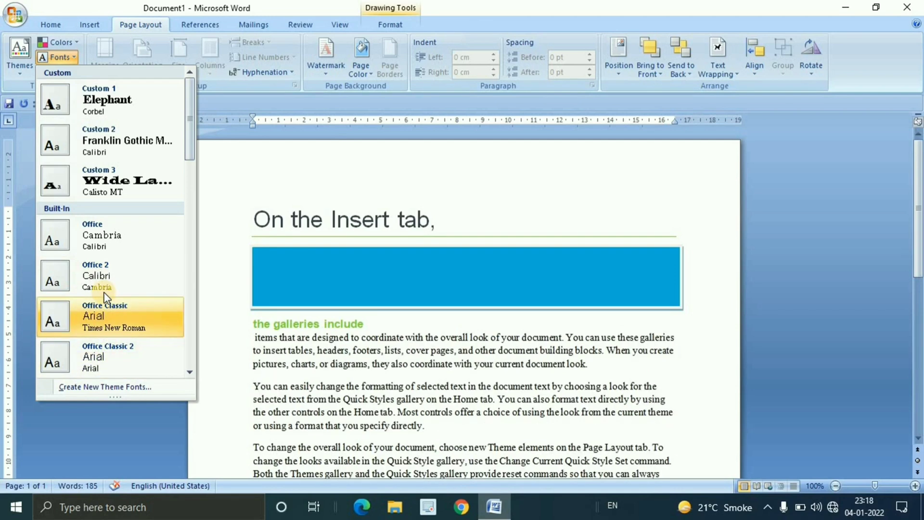
click(102, 264)
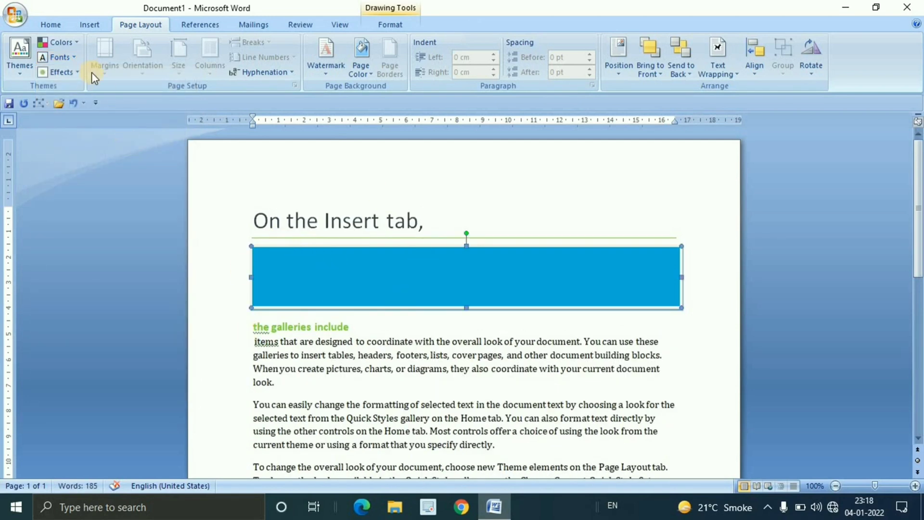
Set the theme effects to Module and delete the rectangle below the title
click(76, 75)
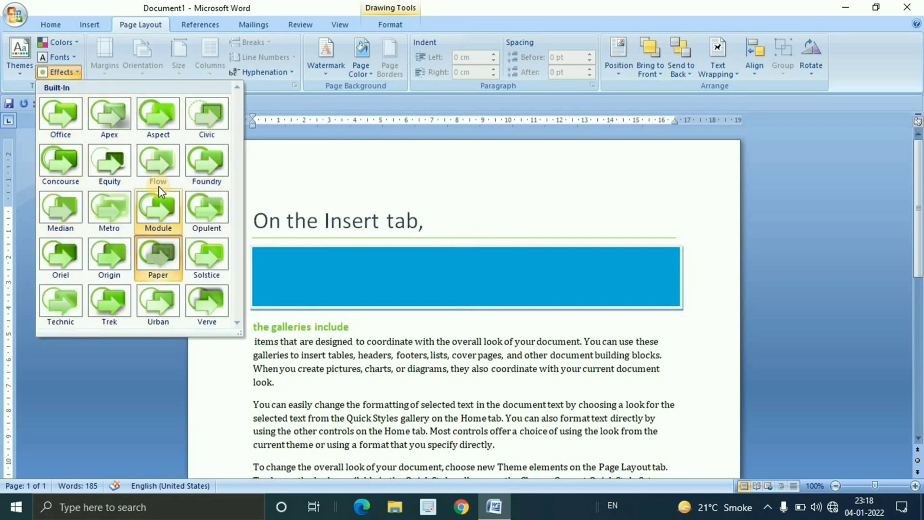
click(153, 202)
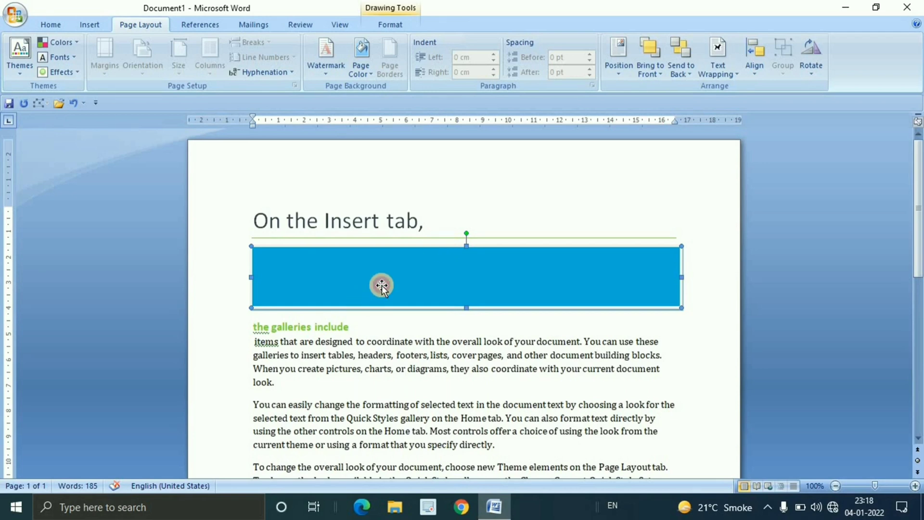
key(Delete)
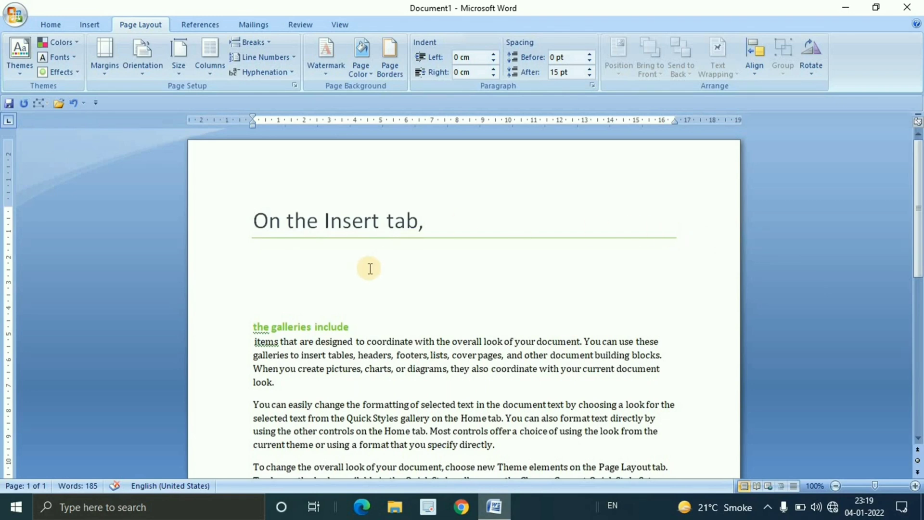
Try the Narrow and Moderate margin presets on the page
click(105, 62)
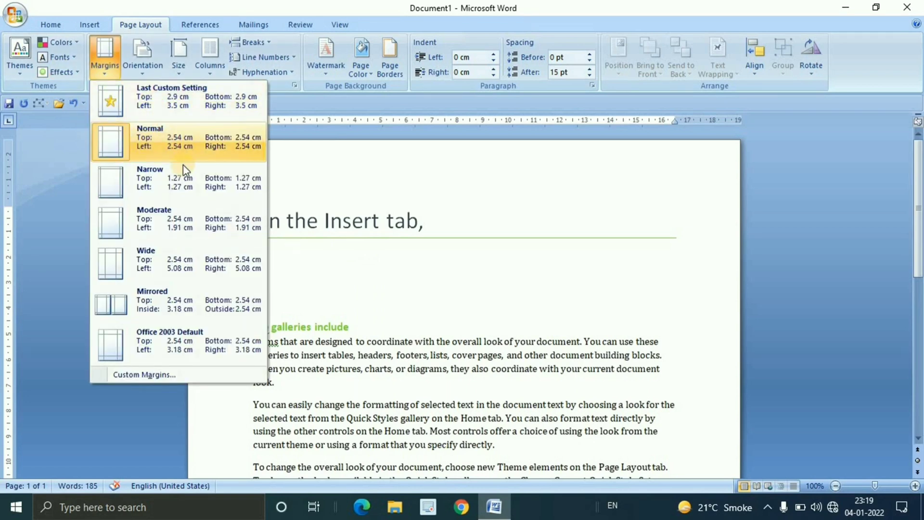
click(182, 181)
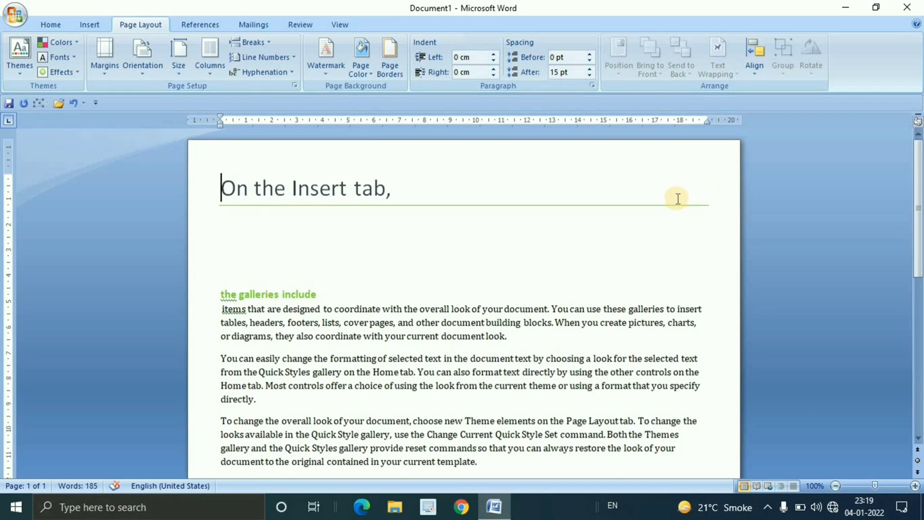
click(105, 71)
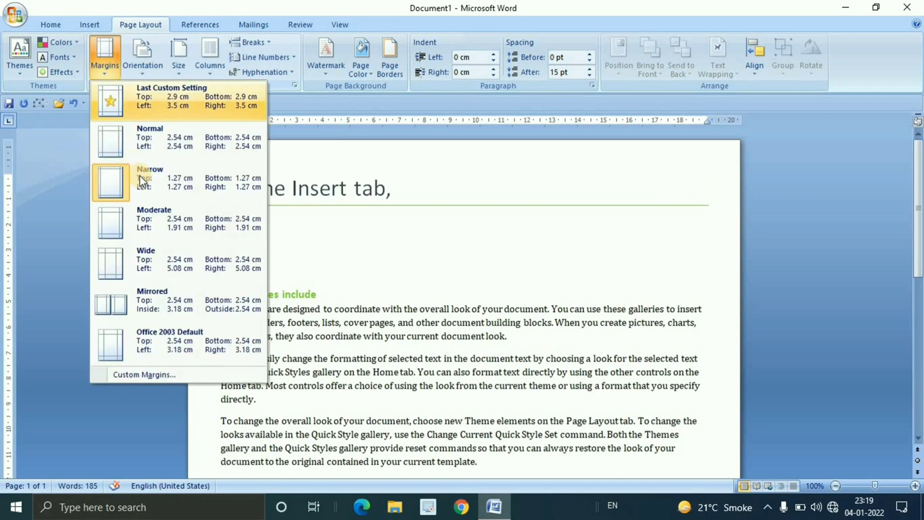
click(156, 222)
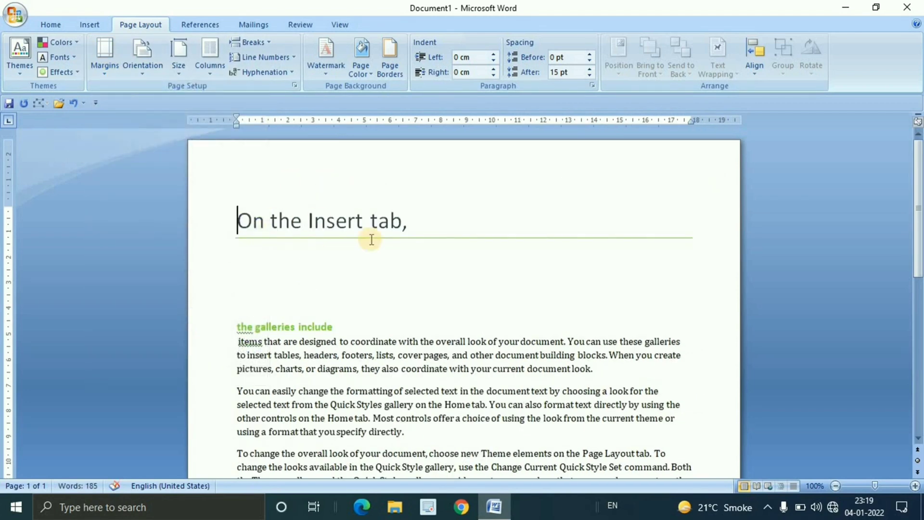
Apply the Wide margin preset, with 2.54 cm top and bottom and 5.08 cm left and right
click(108, 69)
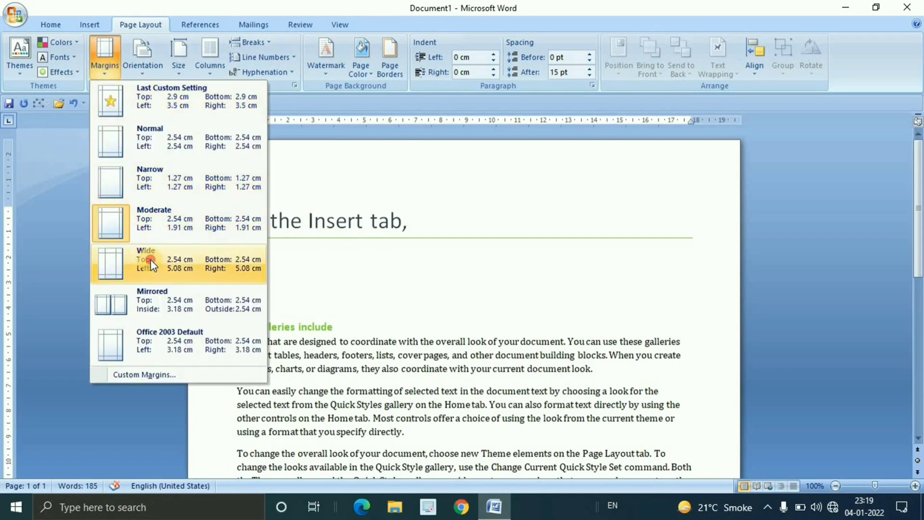
click(147, 264)
scroll(460, 286, down, 2)
scroll(460, 286, down, 2)
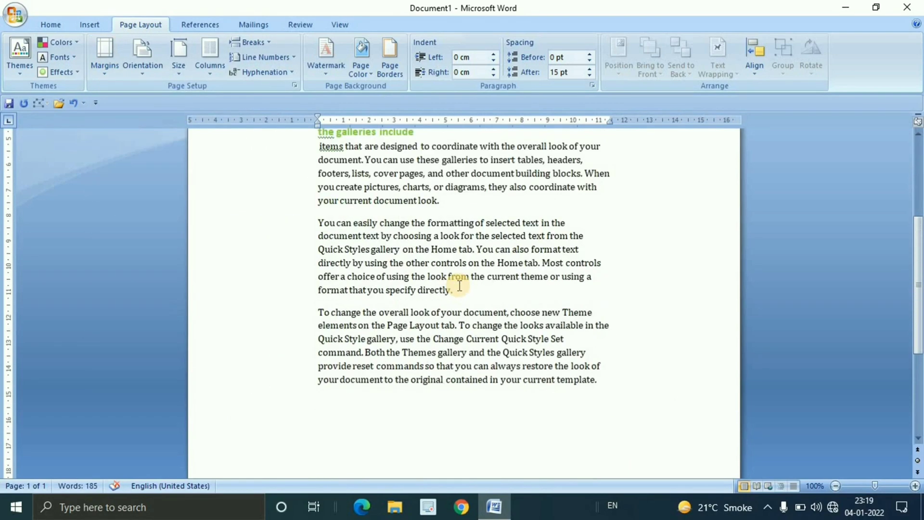
scroll(458, 285, up, 5)
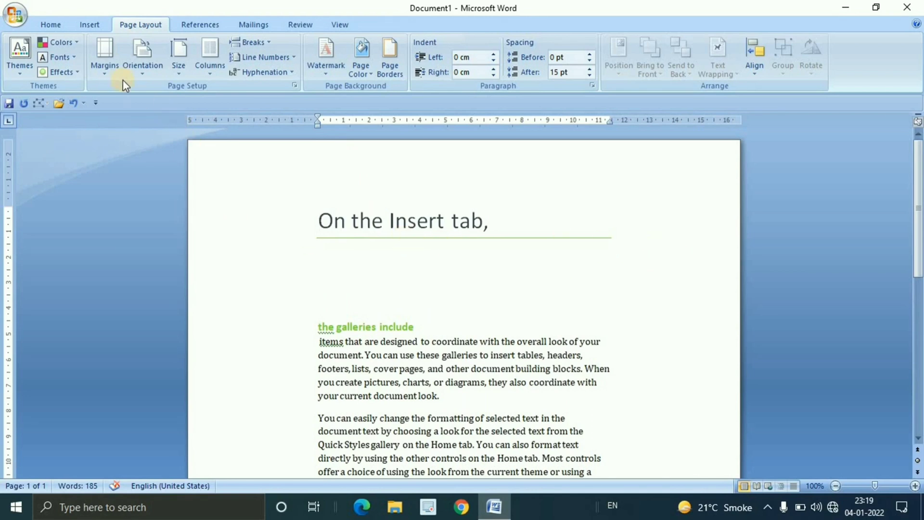
Try the Mirrored and Office 2003 Default margin presets on the page
click(107, 73)
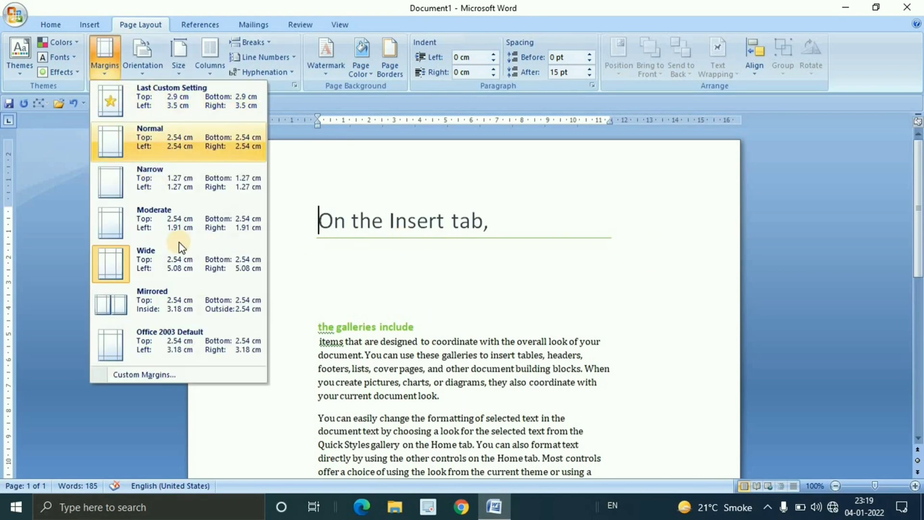
click(200, 297)
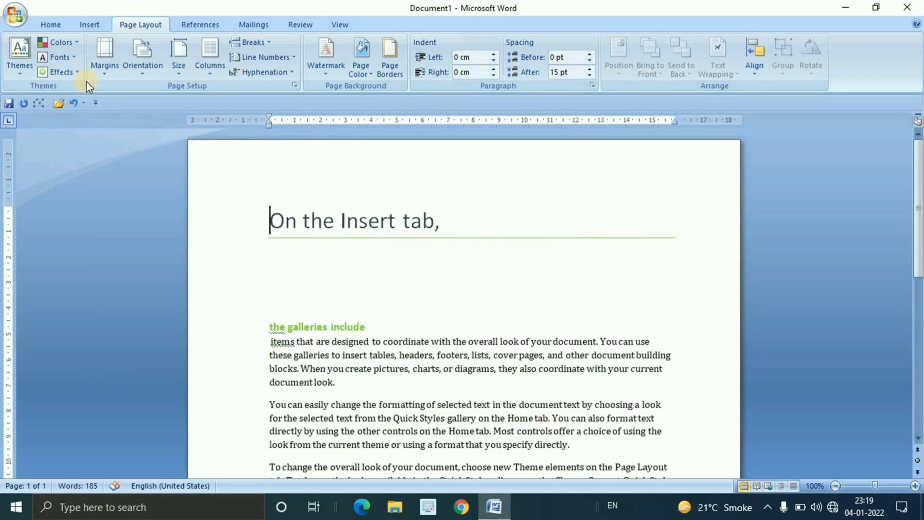
click(105, 60)
click(161, 344)
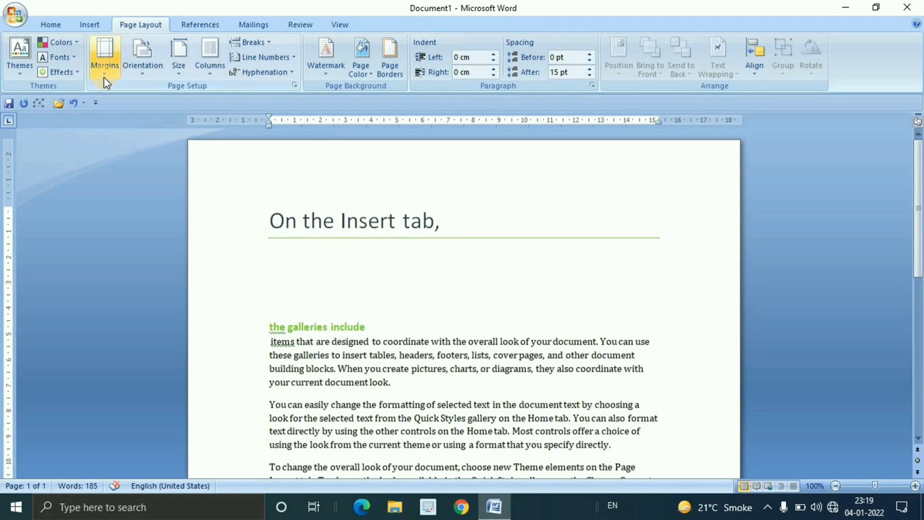
Set custom margins for the whole document: top 3.1 cm, bottom 3 cm, left 3.5 cm and right 3.3 cm
click(105, 63)
click(133, 373)
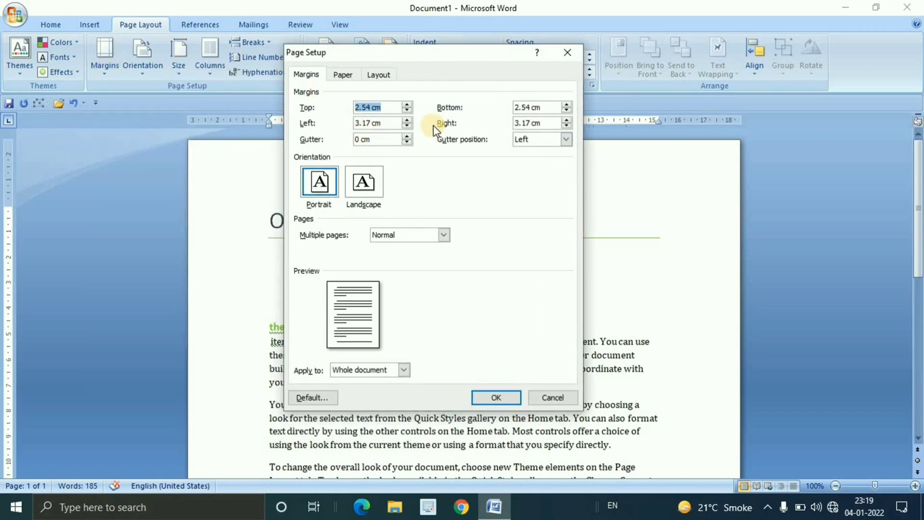
click(408, 105)
click(408, 104)
click(408, 104)
click(407, 104)
click(408, 104)
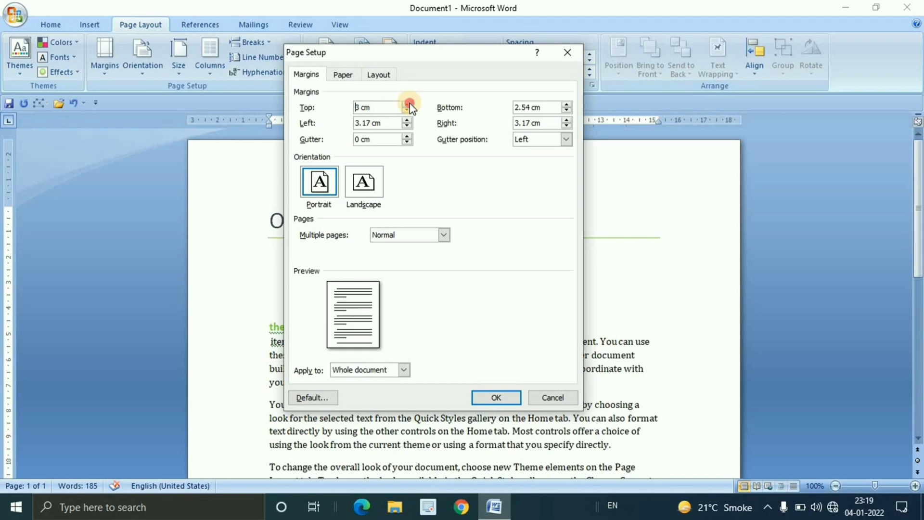
click(408, 105)
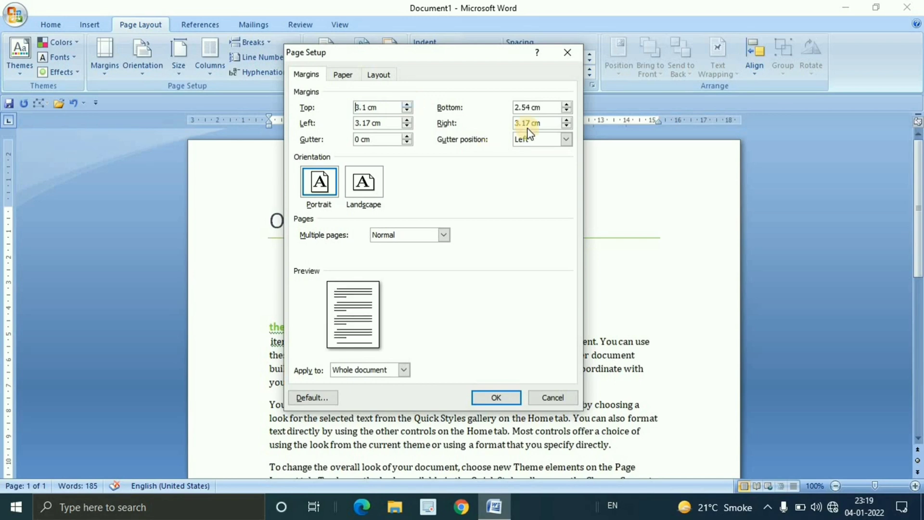
click(568, 104)
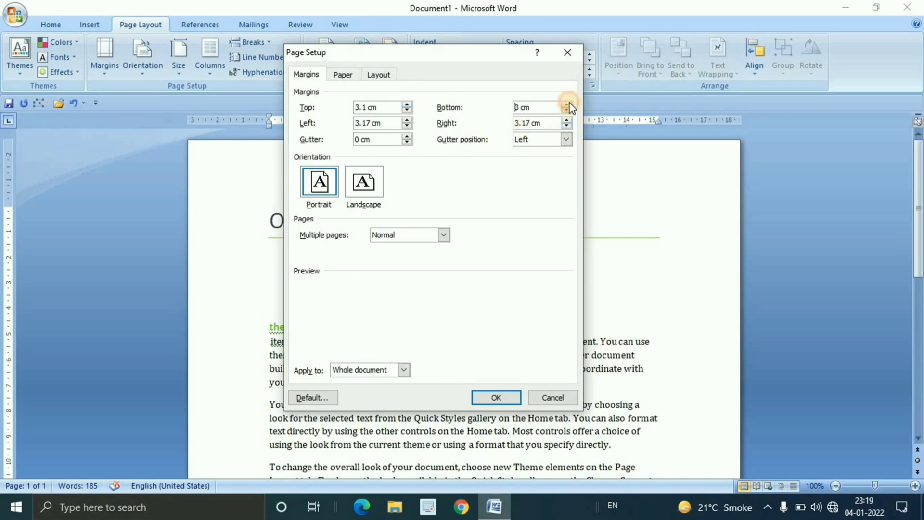
click(407, 120)
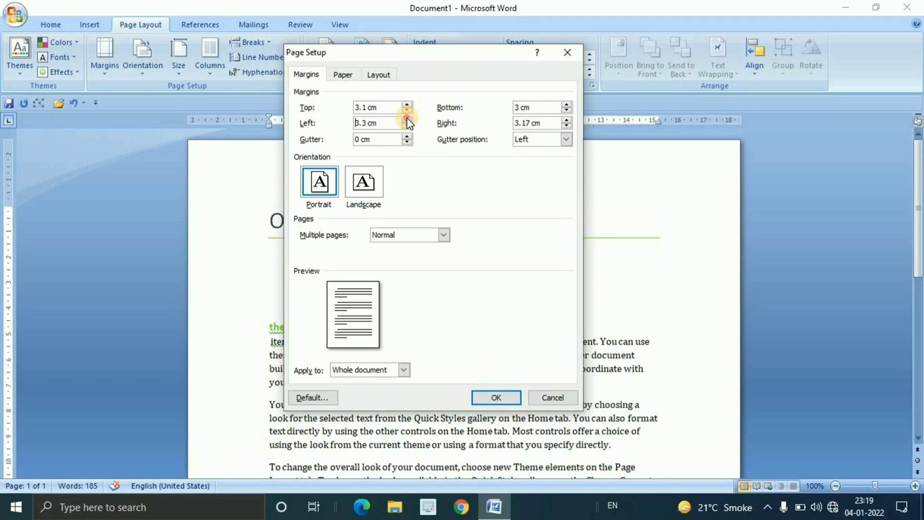
click(565, 121)
click(498, 398)
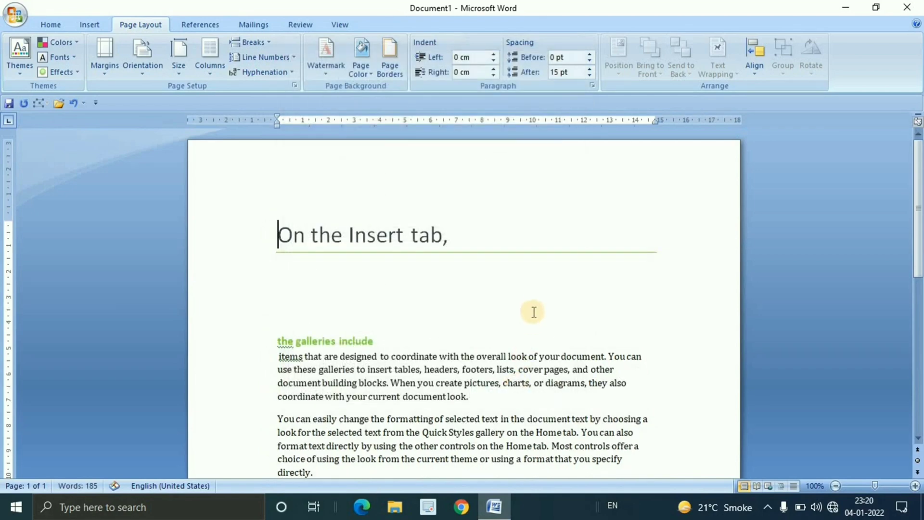
Review the document text with its new margins and check the custom margin values in Page Setup
scroll(533, 309, down, 3)
scroll(534, 310, up, 3)
scroll(534, 309, down, 8)
scroll(535, 310, up, 4)
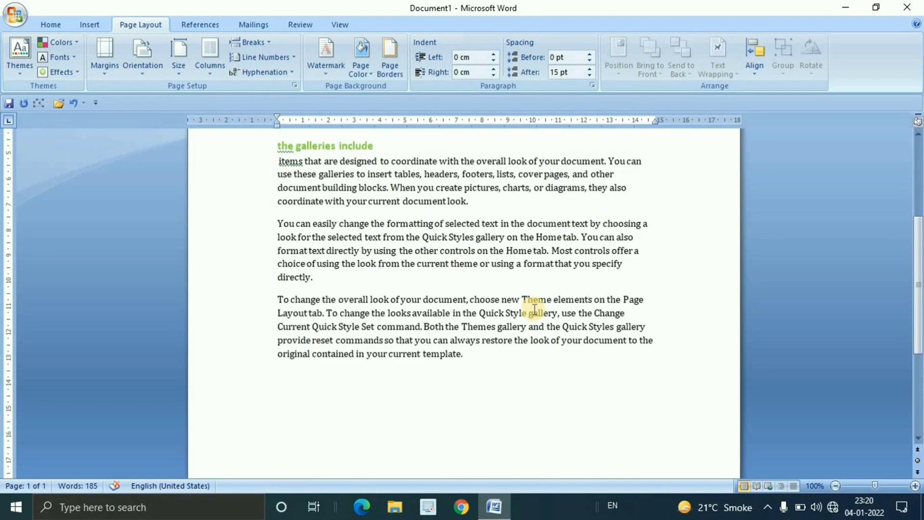
scroll(534, 309, up, 5)
click(103, 73)
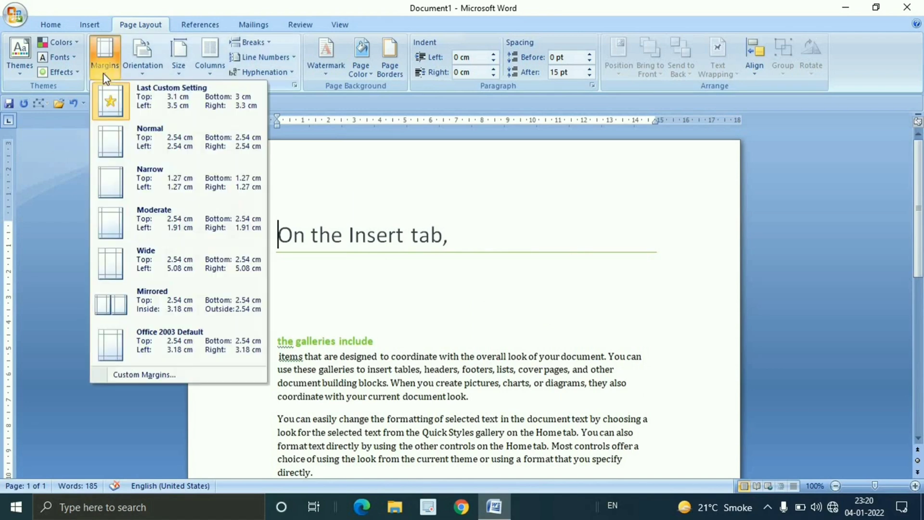
click(213, 380)
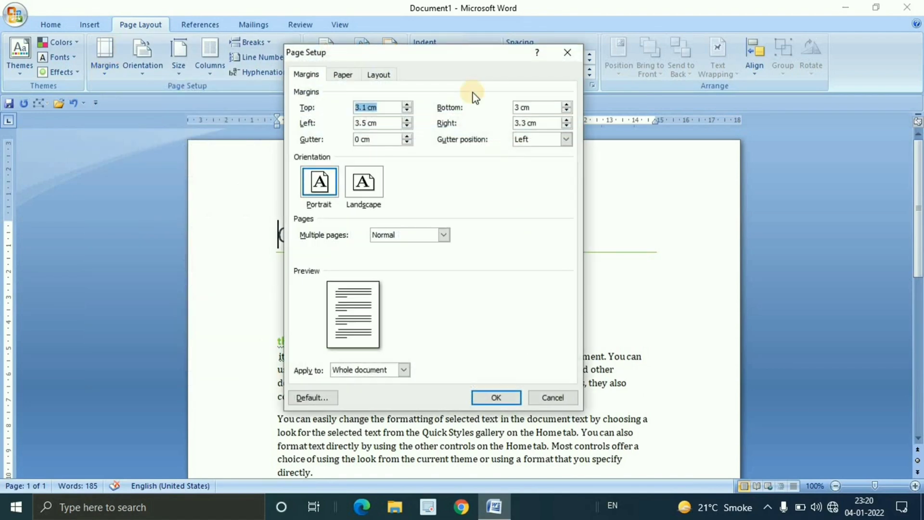
click(570, 52)
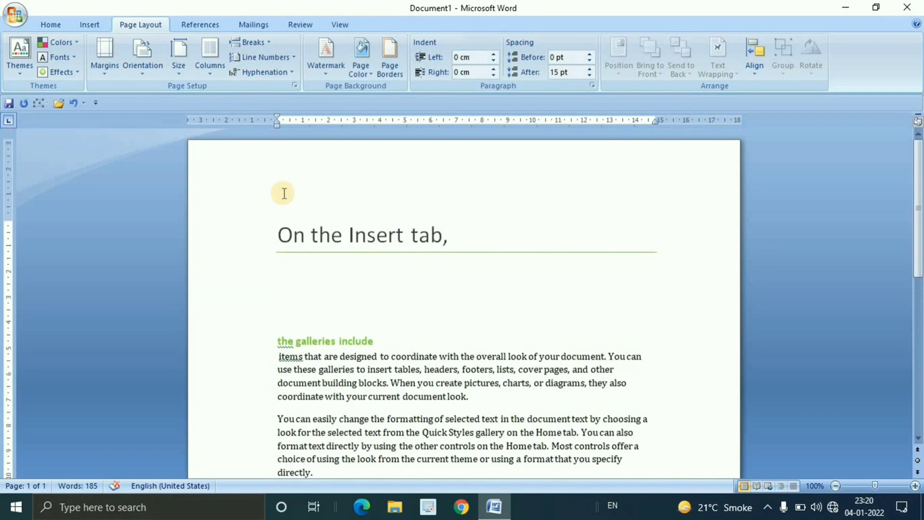
In the custom margin settings, set the gutter to 0.6 cm
click(103, 61)
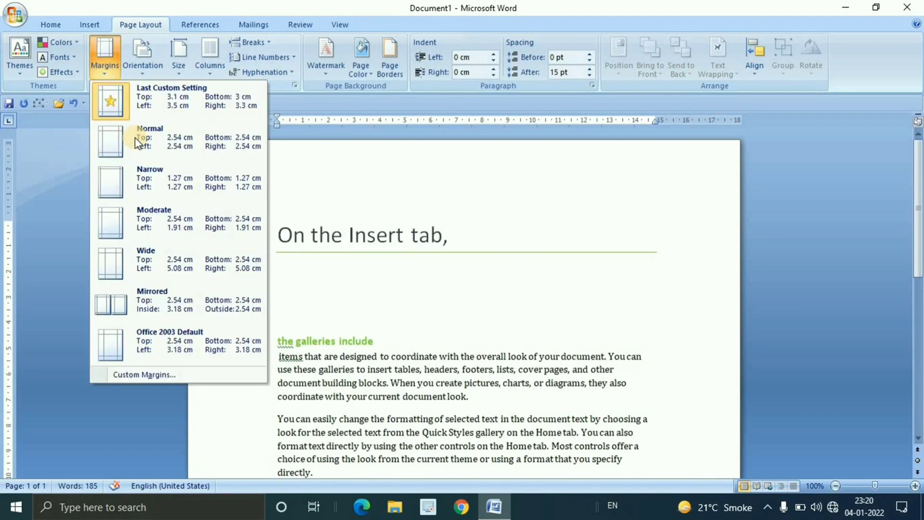
click(179, 373)
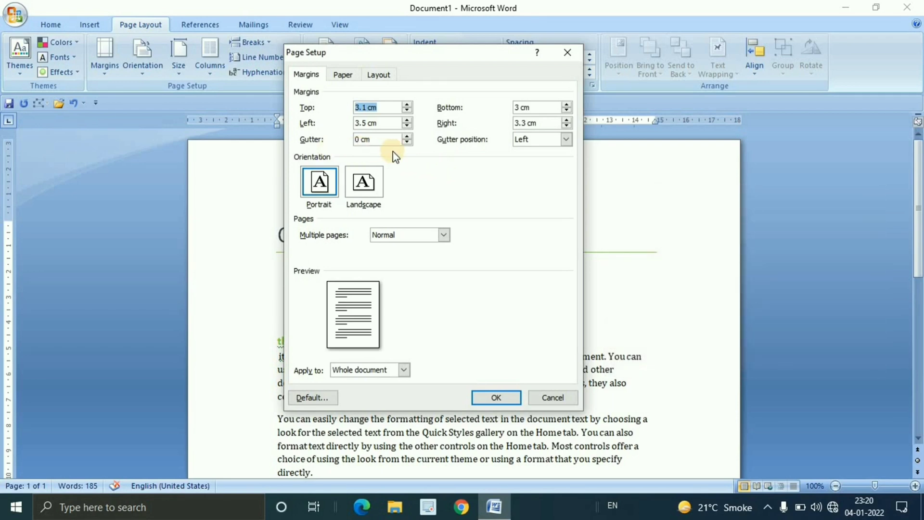
click(407, 135)
click(408, 136)
click(408, 136)
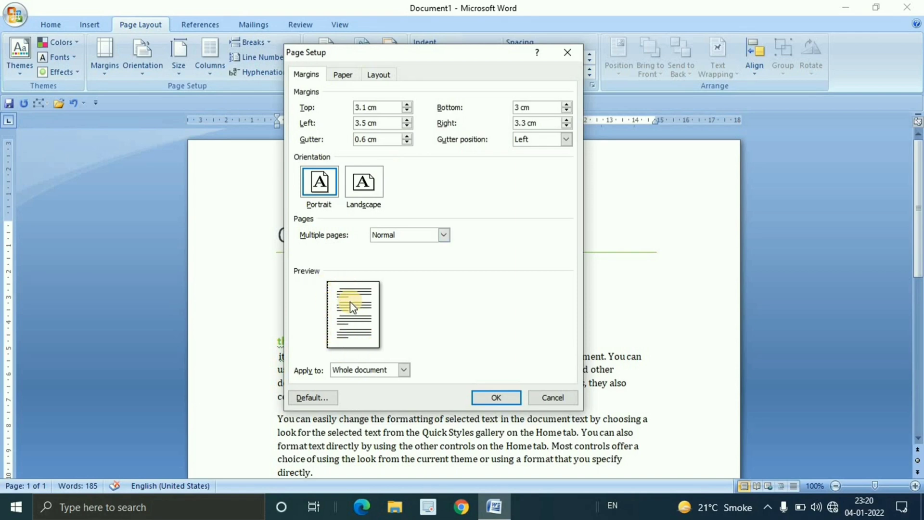
click(409, 137)
click(408, 136)
click(408, 137)
click(409, 136)
click(407, 143)
click(407, 142)
click(407, 143)
click(407, 142)
Try the Top gutter position and return it to Left
click(570, 139)
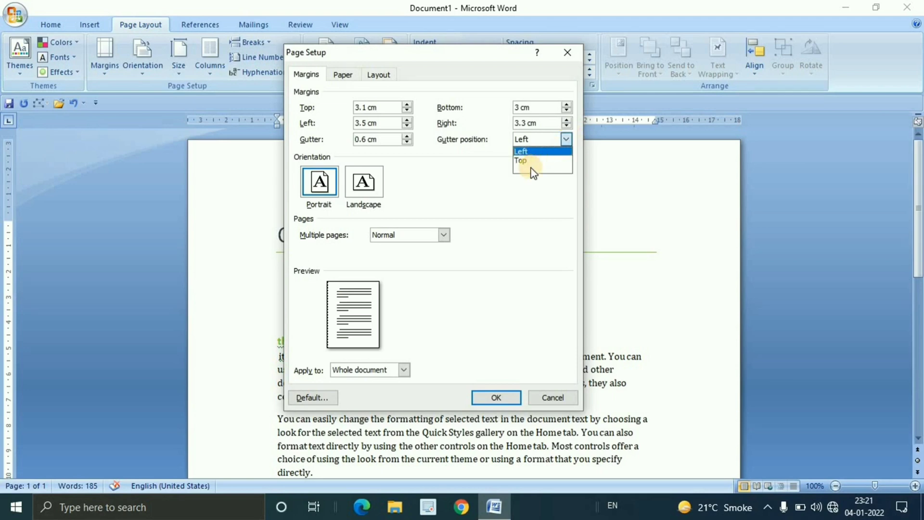
click(531, 166)
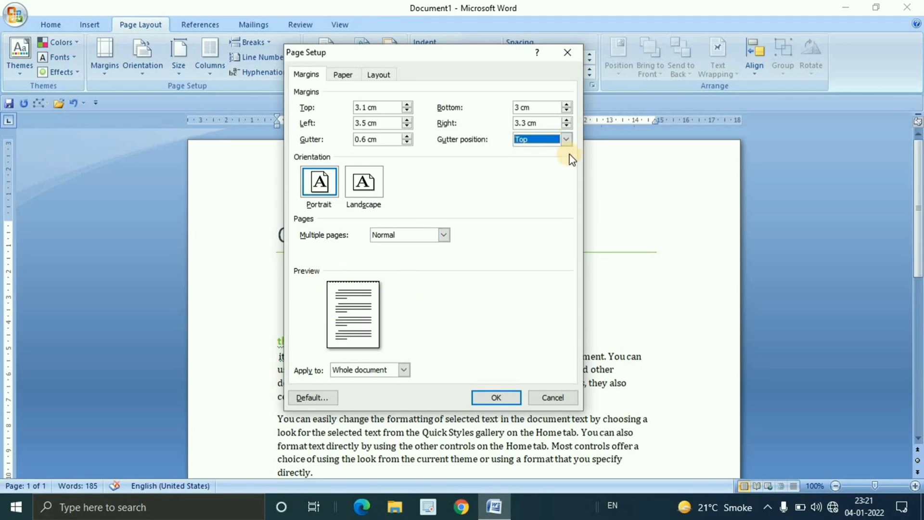
click(567, 140)
click(522, 151)
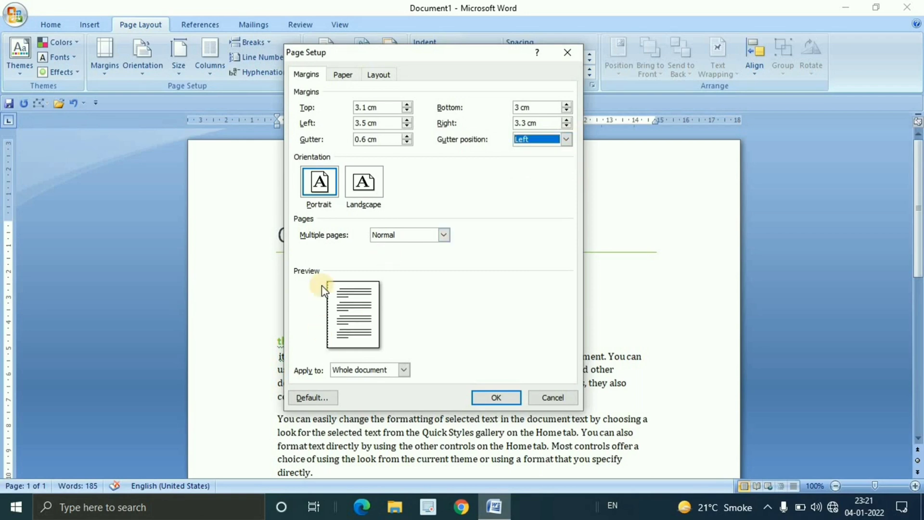
click(565, 141)
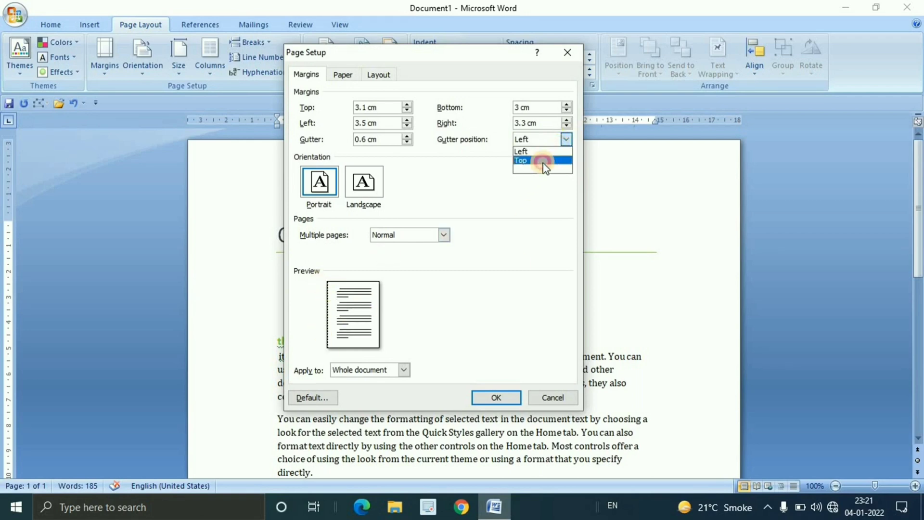
click(541, 161)
click(549, 140)
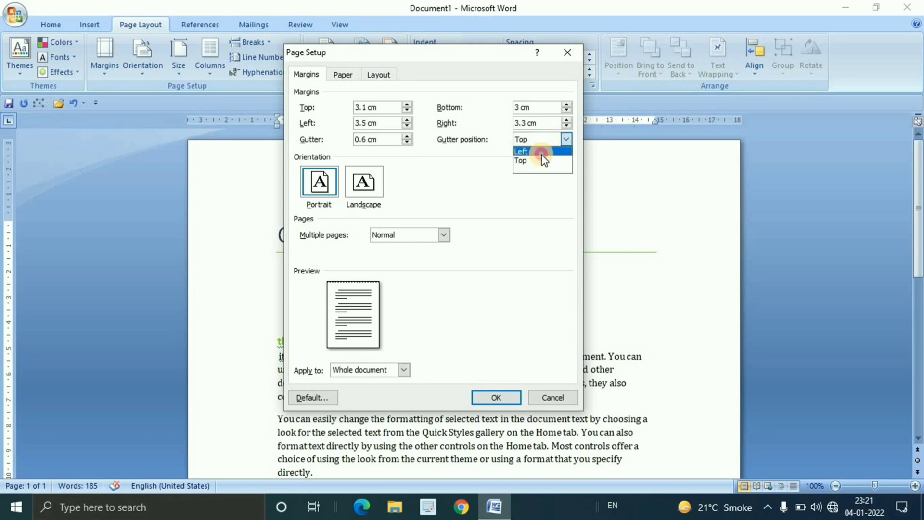
click(542, 153)
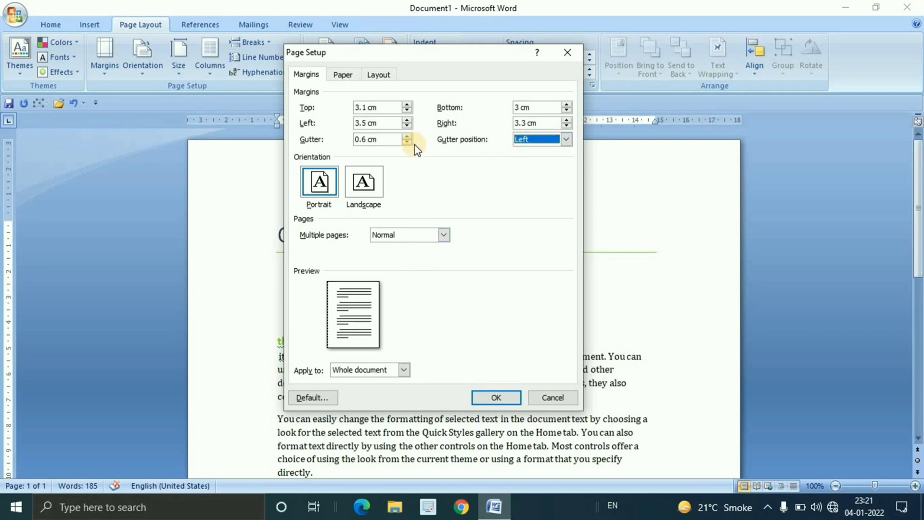
Compare the This point forward and Whole document scopes, and apply the page setup to the whole document
click(407, 372)
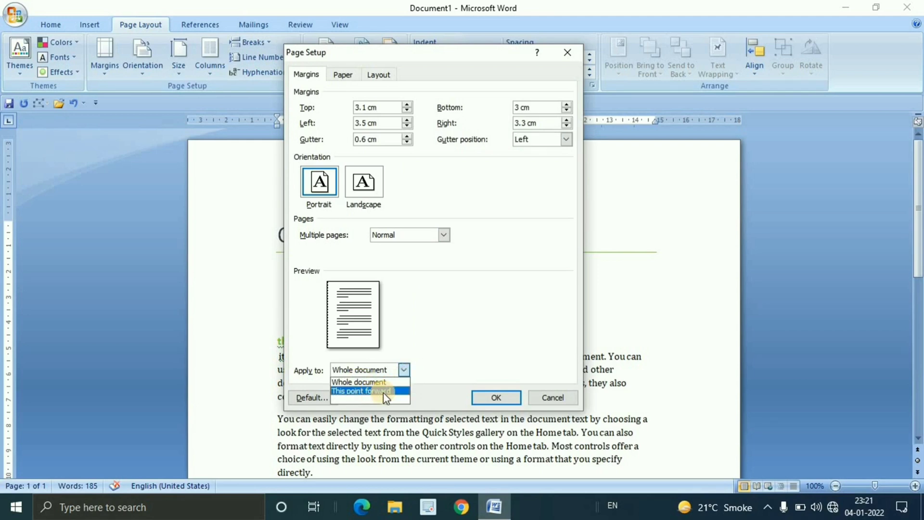
click(380, 382)
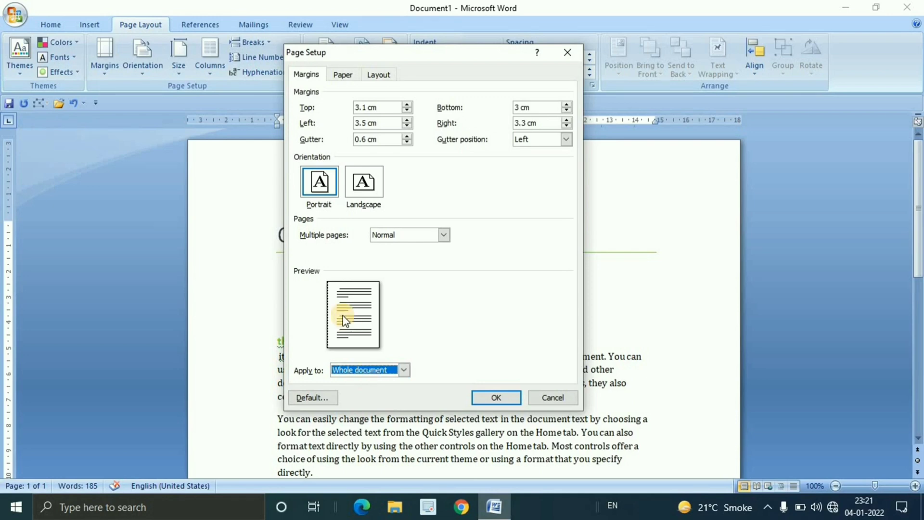
click(368, 370)
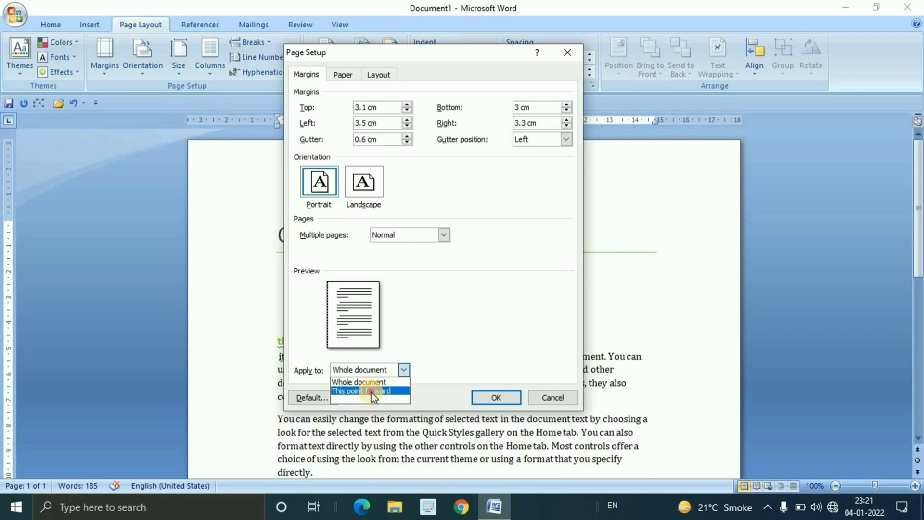
click(371, 391)
click(368, 370)
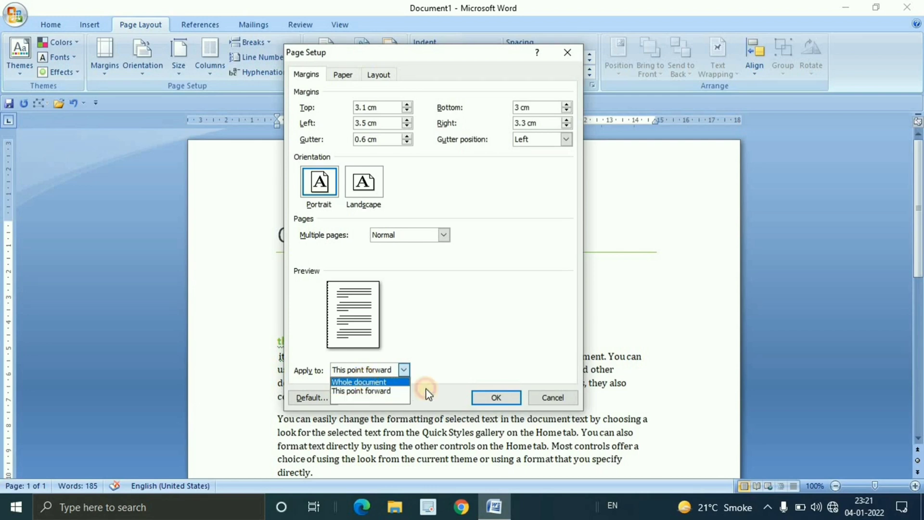
click(370, 380)
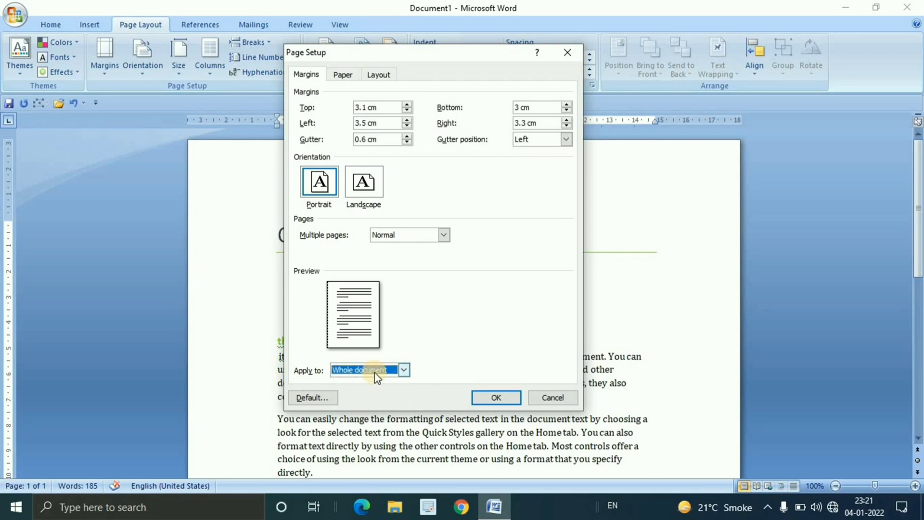
click(498, 398)
Examine the page with its gutter applied and look at the available page orientations
scroll(443, 331, up, 2)
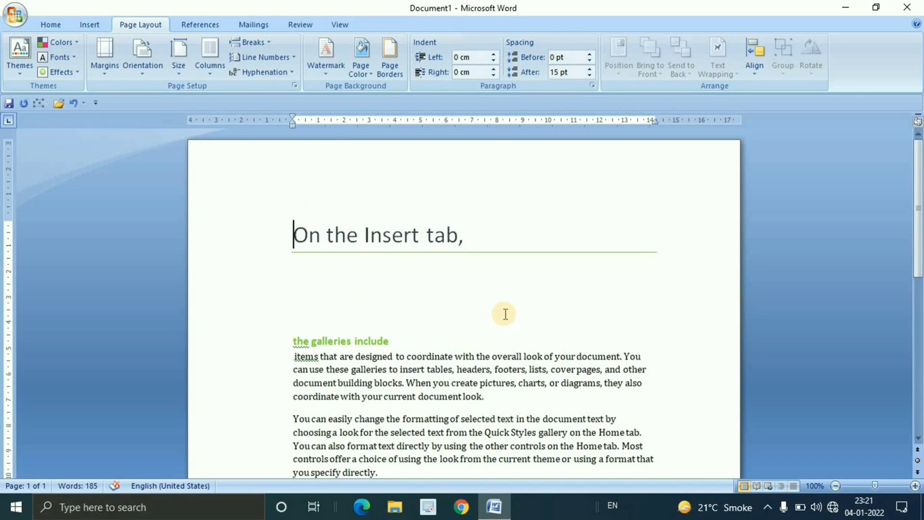
scroll(506, 314, down, 3)
scroll(492, 314, up, 2)
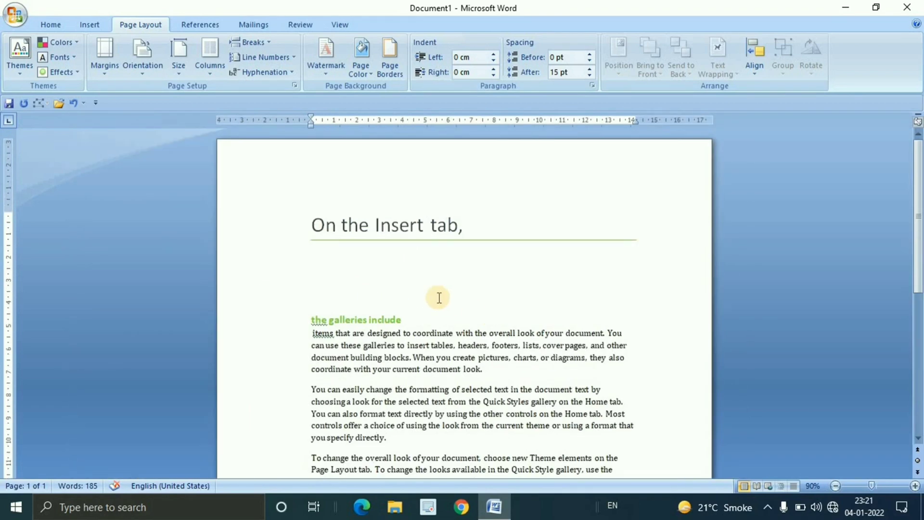
click(153, 77)
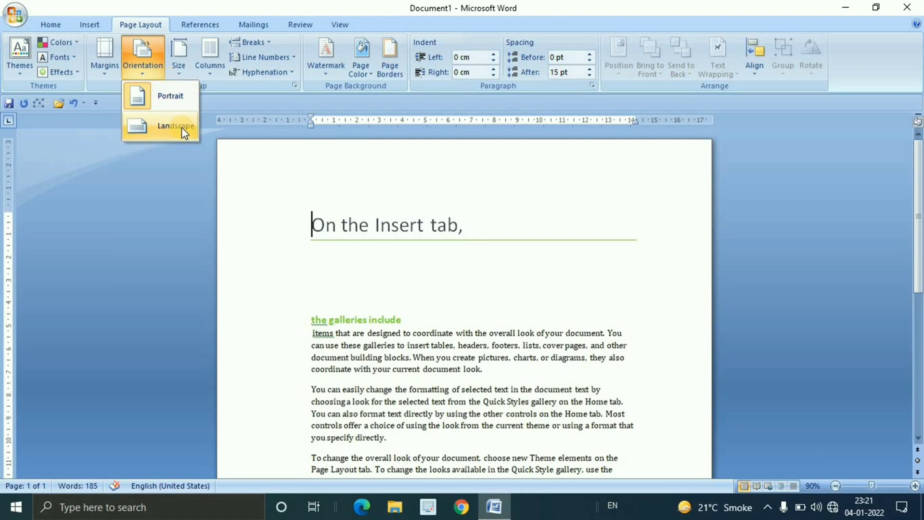
click(424, 283)
scroll(482, 289, down, 4)
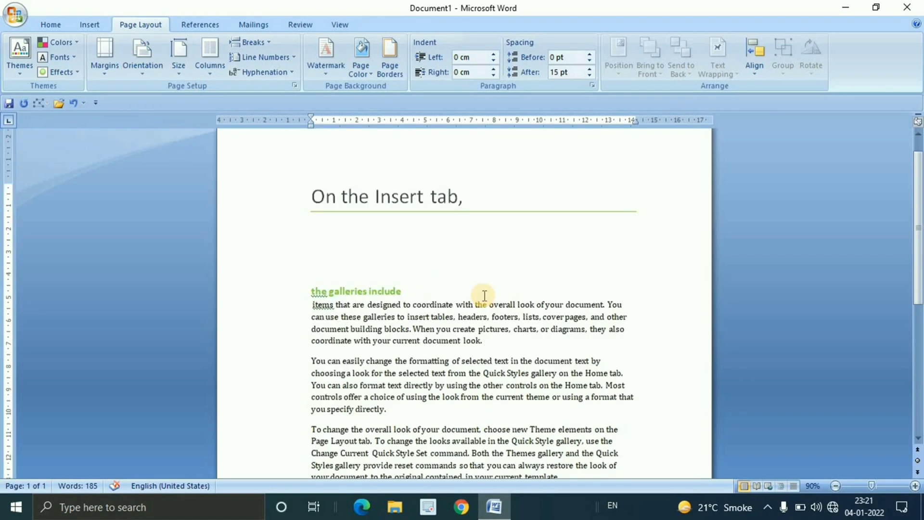
scroll(480, 298, up, 3)
scroll(481, 298, up, 1)
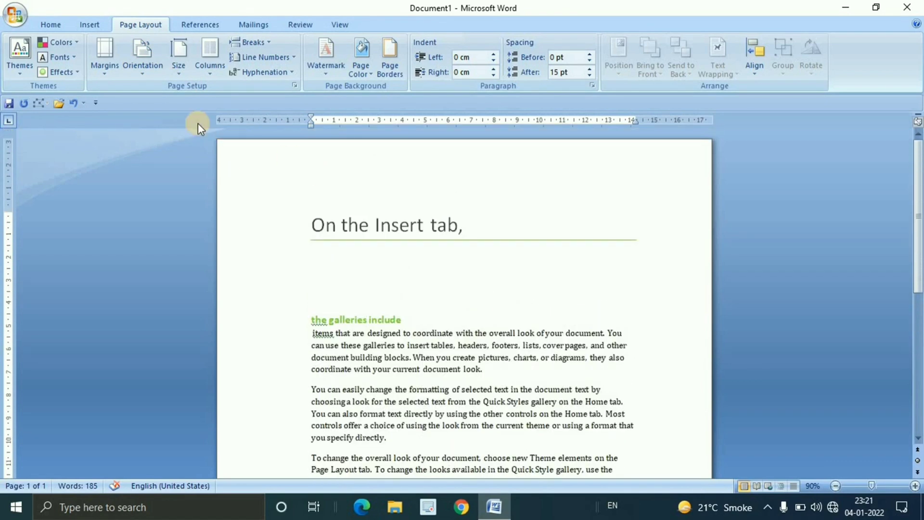
Try the Landscape page orientation and return the page to Portrait
click(144, 68)
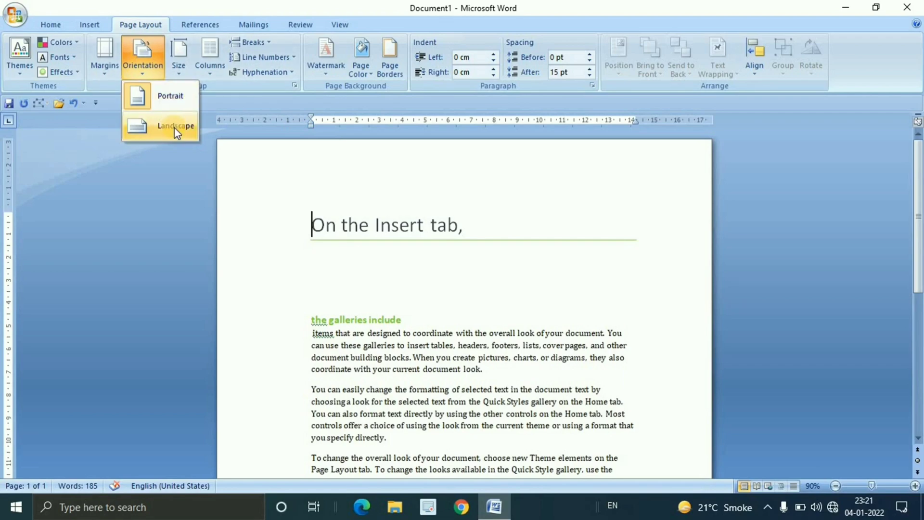
click(174, 126)
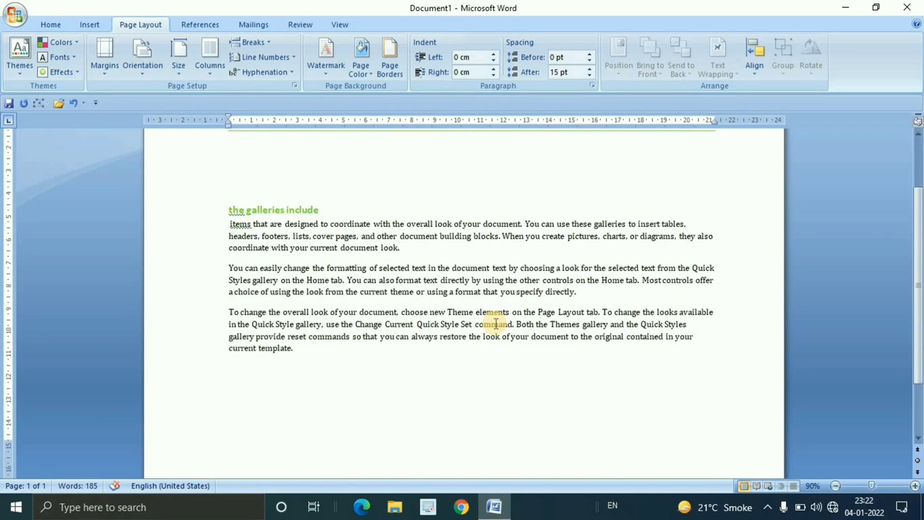
scroll(496, 324, up, 3)
scroll(496, 324, down, 4)
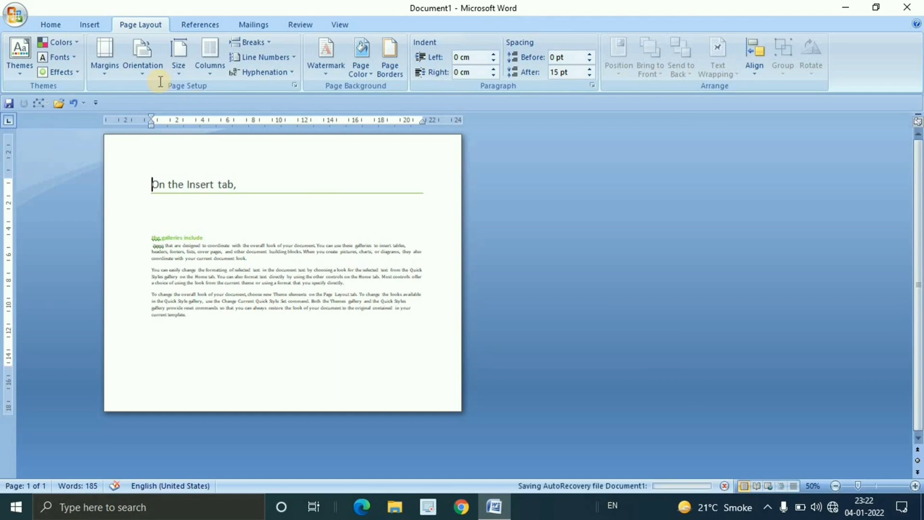
click(143, 60)
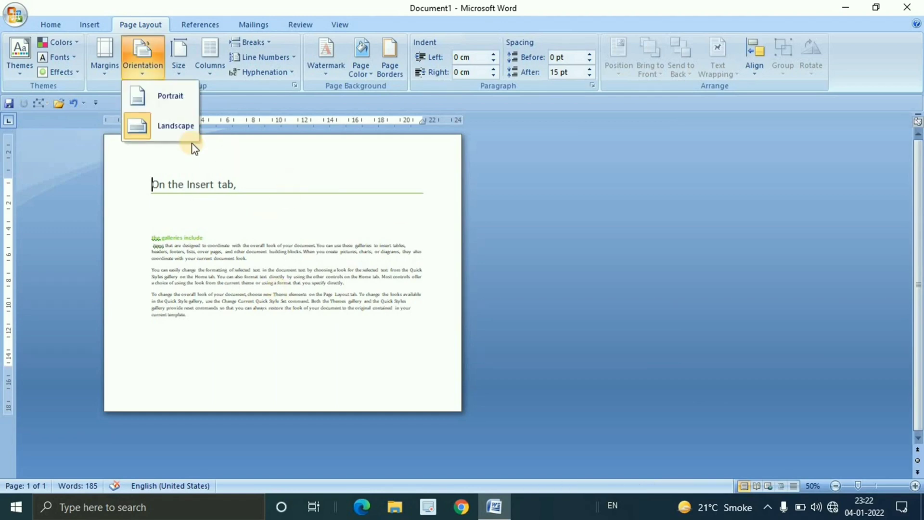
click(172, 103)
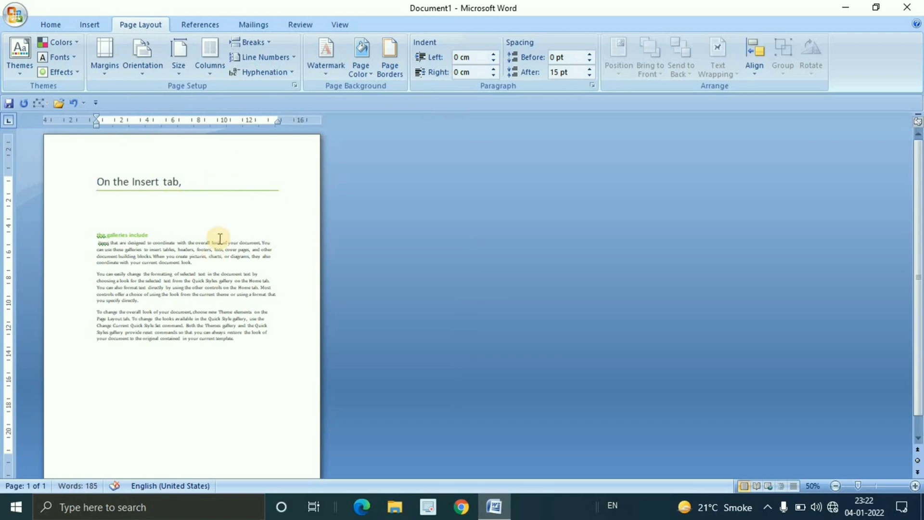
Switch the page orientation to Landscape, return it to Portrait, and set it to Landscape again
click(138, 75)
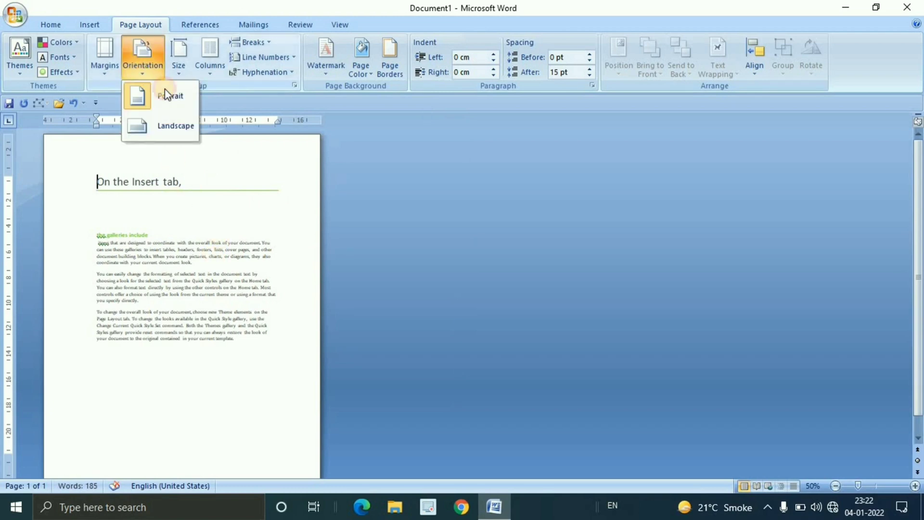
click(172, 126)
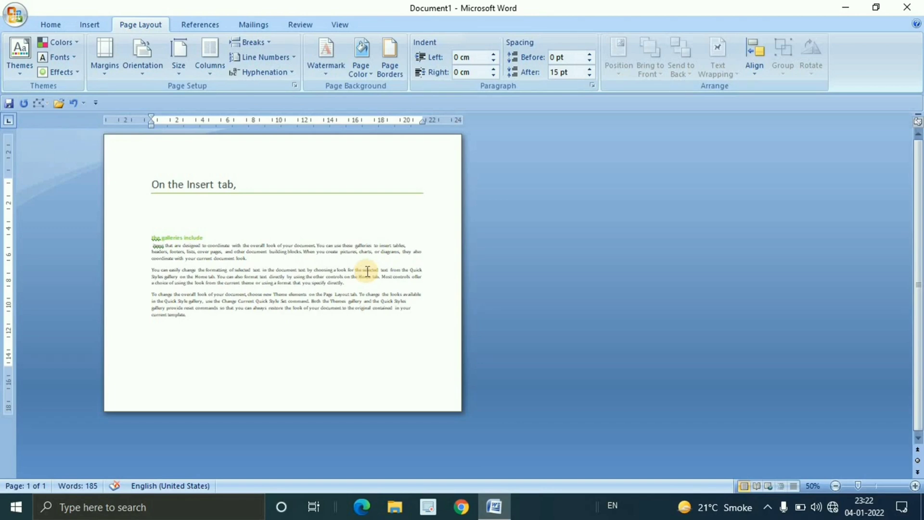
click(146, 71)
click(168, 98)
click(140, 72)
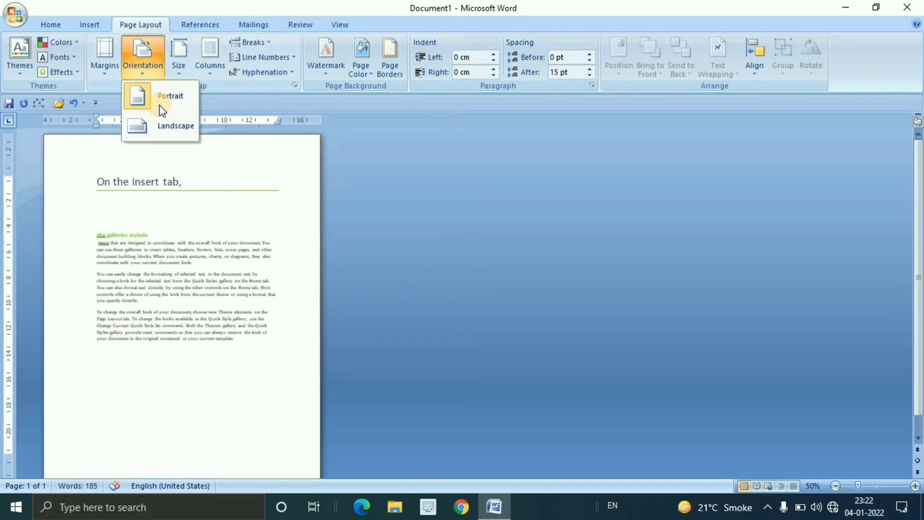
click(169, 129)
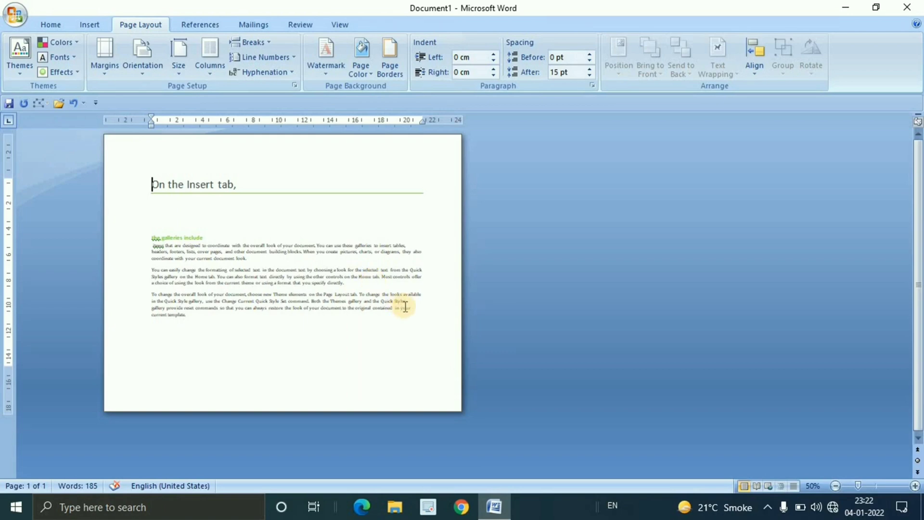
Insert a page break after the last paragraph to start a second page
click(251, 316)
key(ctrl+Return)
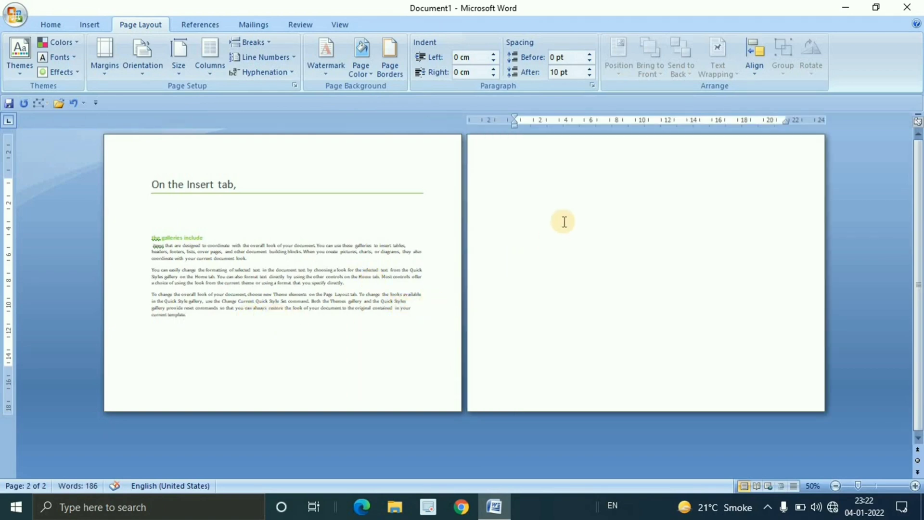
Move the cursor between the text page and the blank second page to compare the two pages
click(239, 331)
click(322, 270)
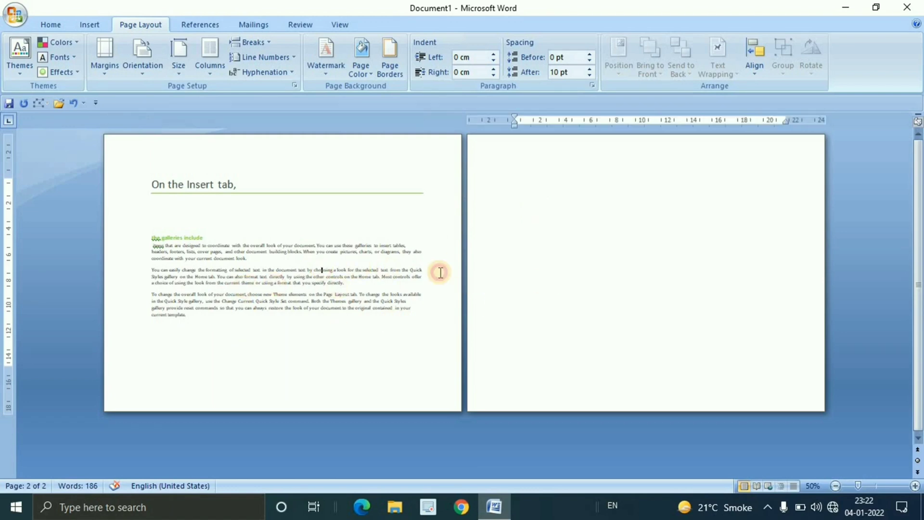
click(577, 263)
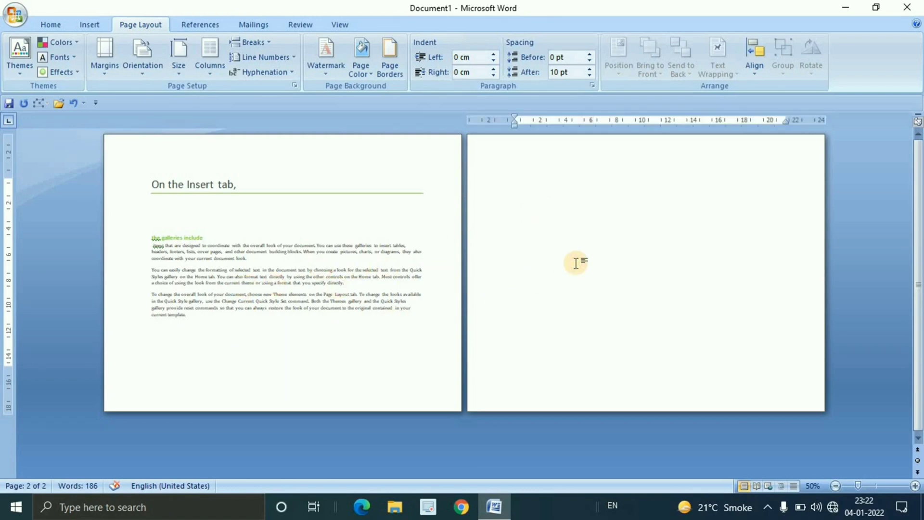
click(382, 282)
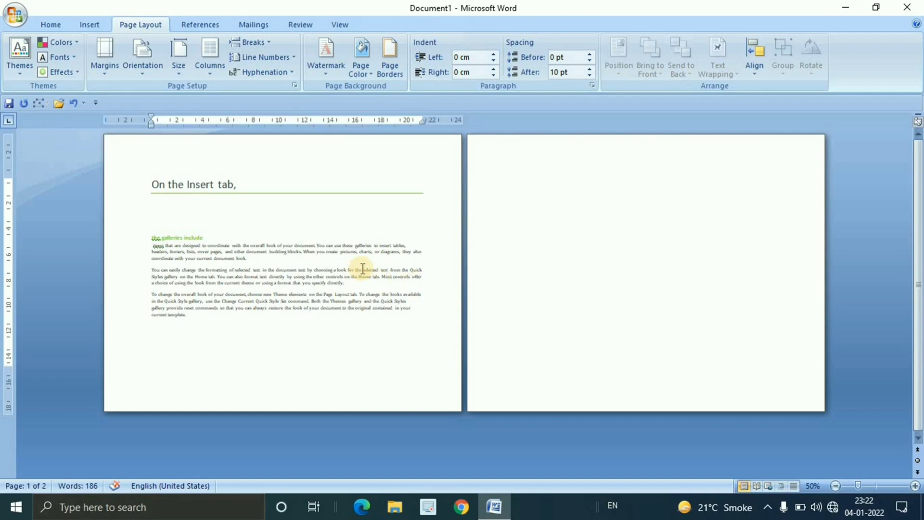
click(596, 263)
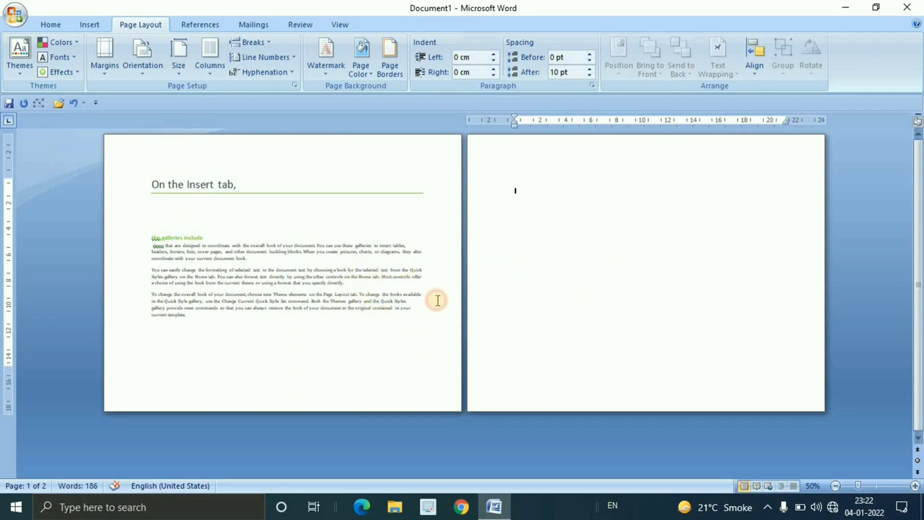
click(205, 319)
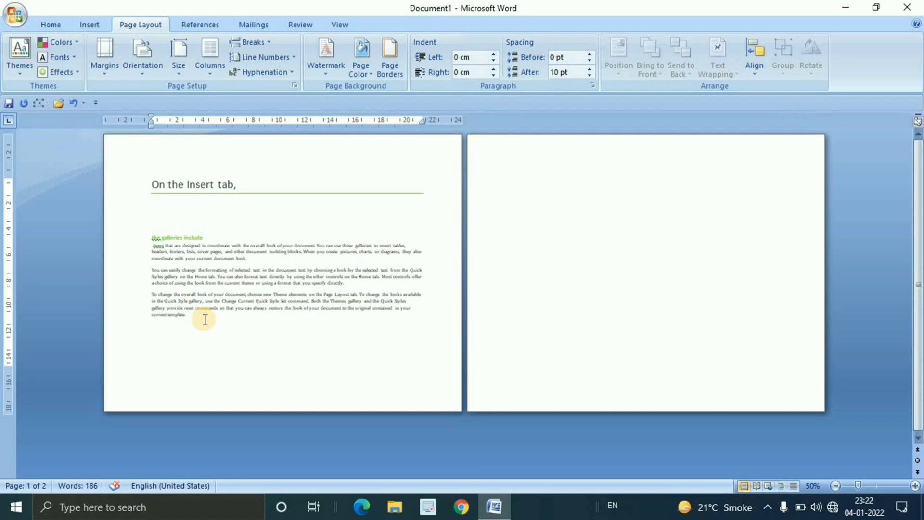
click(566, 199)
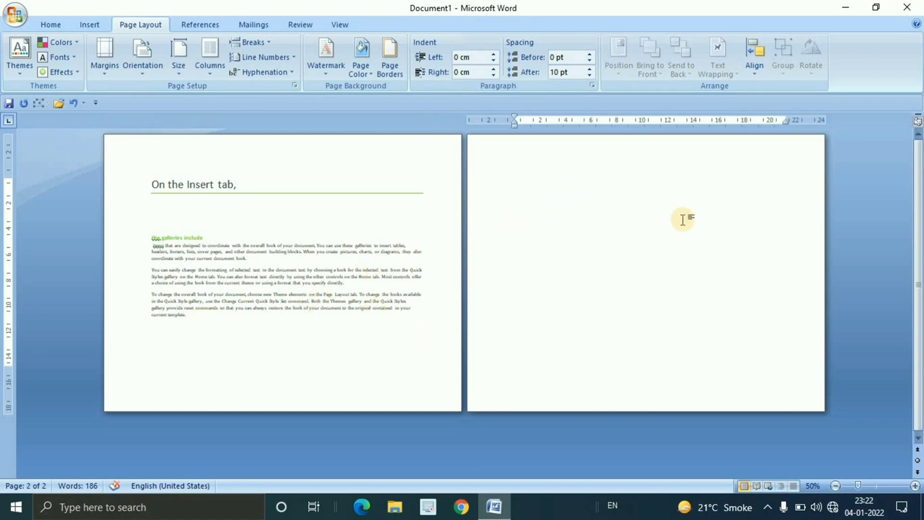
click(214, 316)
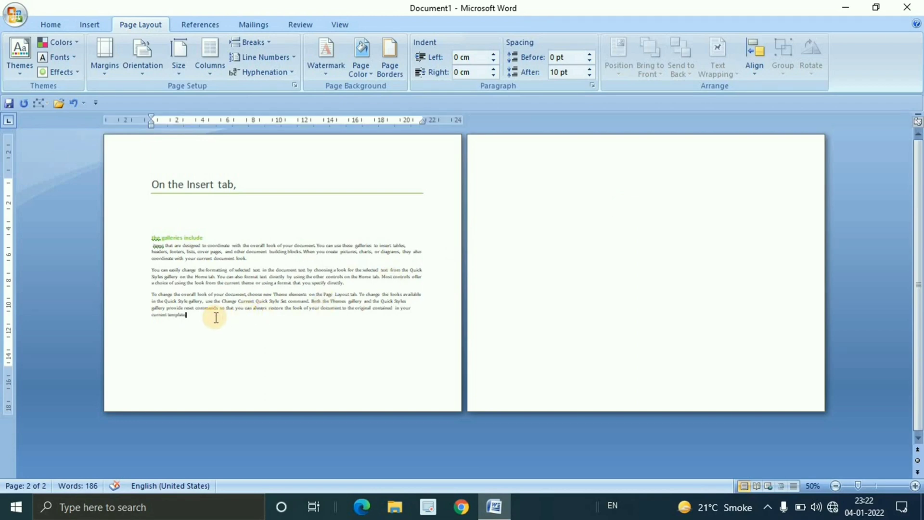
Change both pages to Portrait, try Landscape again, and return them to Portrait
click(151, 70)
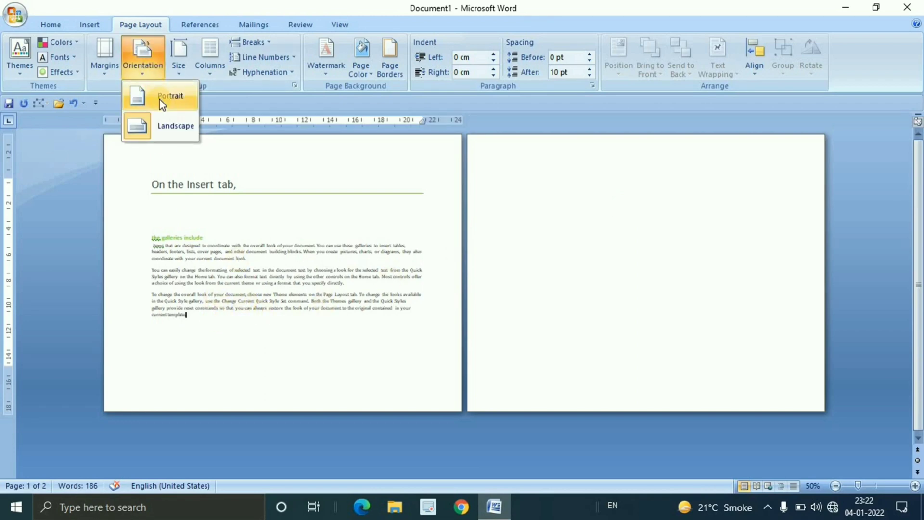
click(160, 99)
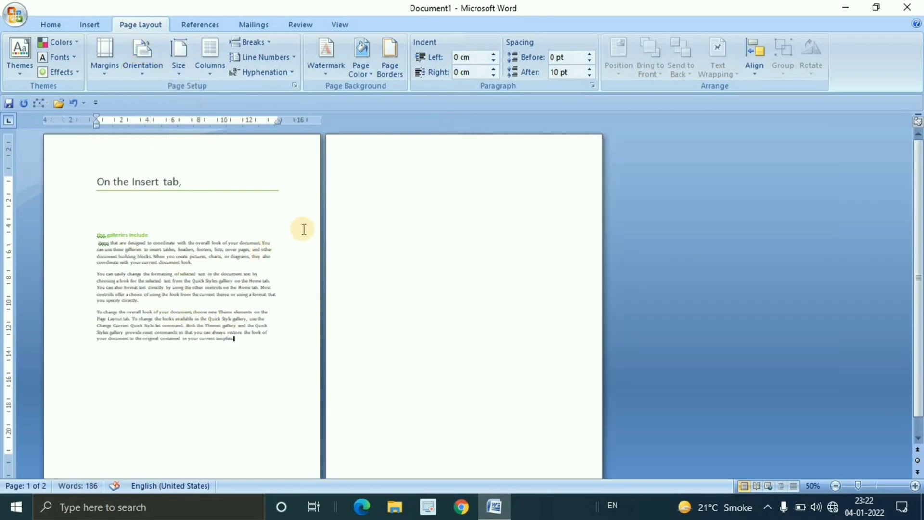
click(140, 73)
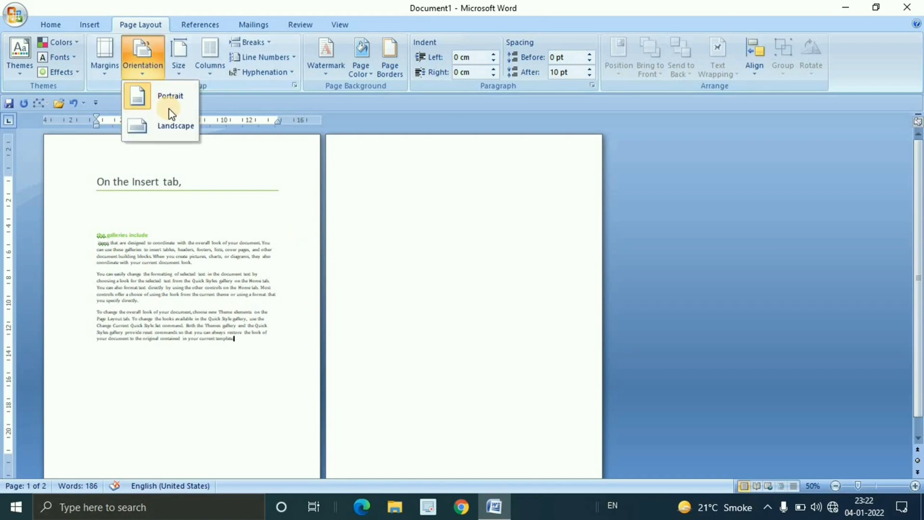
click(170, 125)
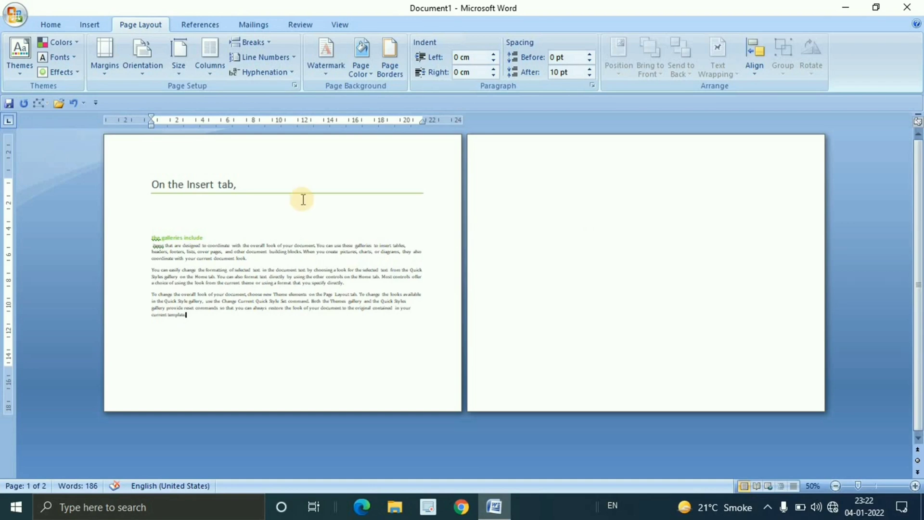
click(149, 72)
click(160, 97)
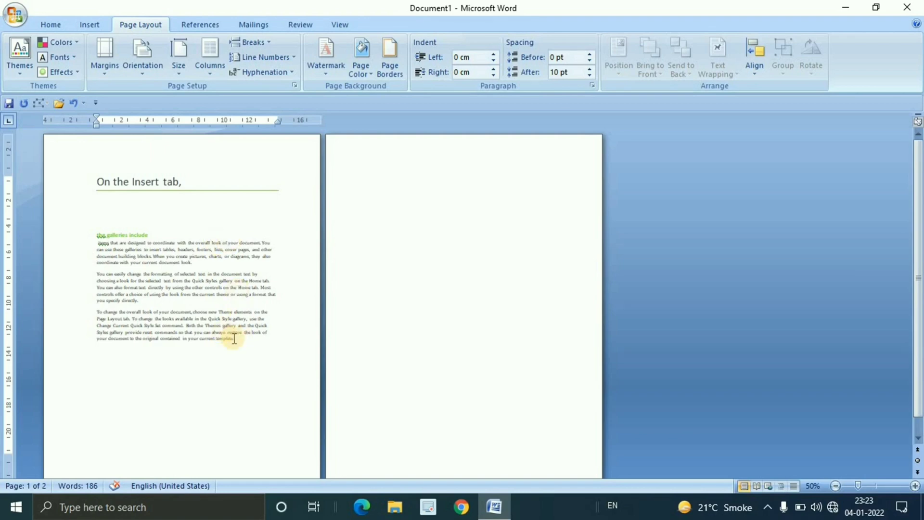
Apply Landscape orientation from this point forward in the page setup, and compare the first two pages
click(102, 68)
click(172, 373)
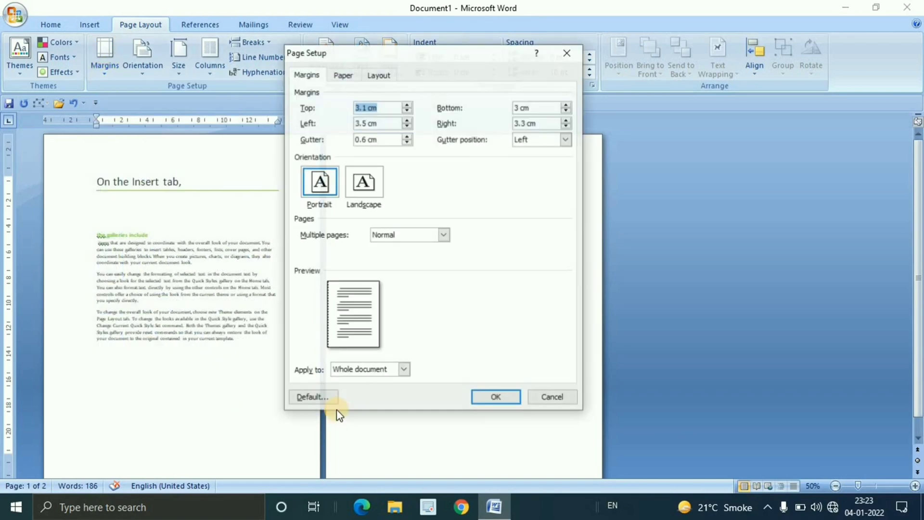
click(366, 183)
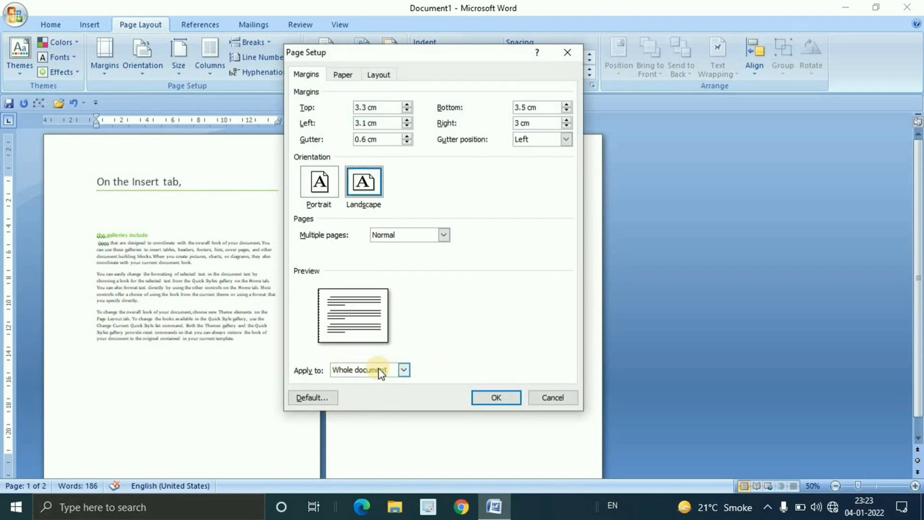
click(402, 370)
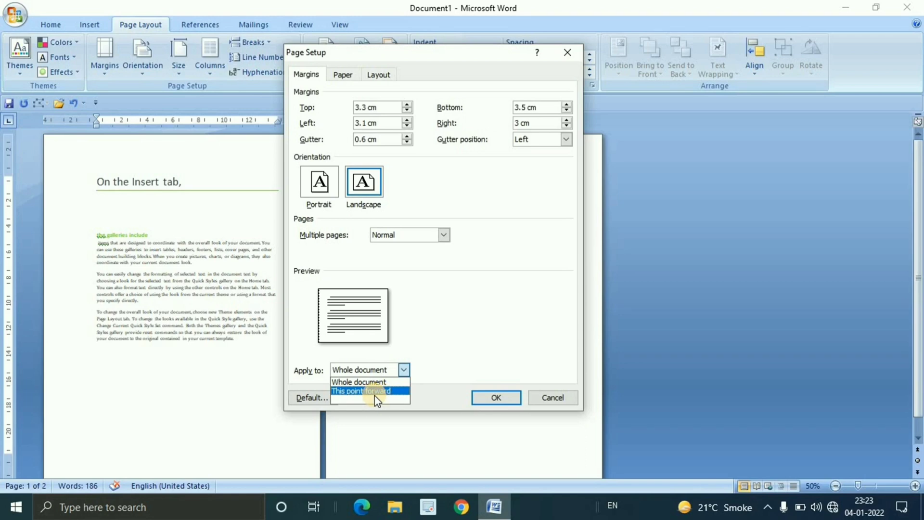
click(375, 394)
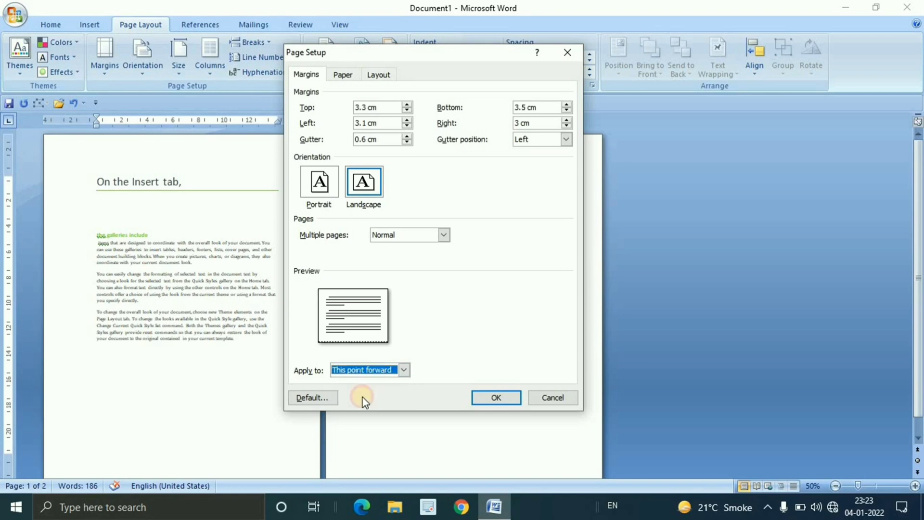
click(488, 401)
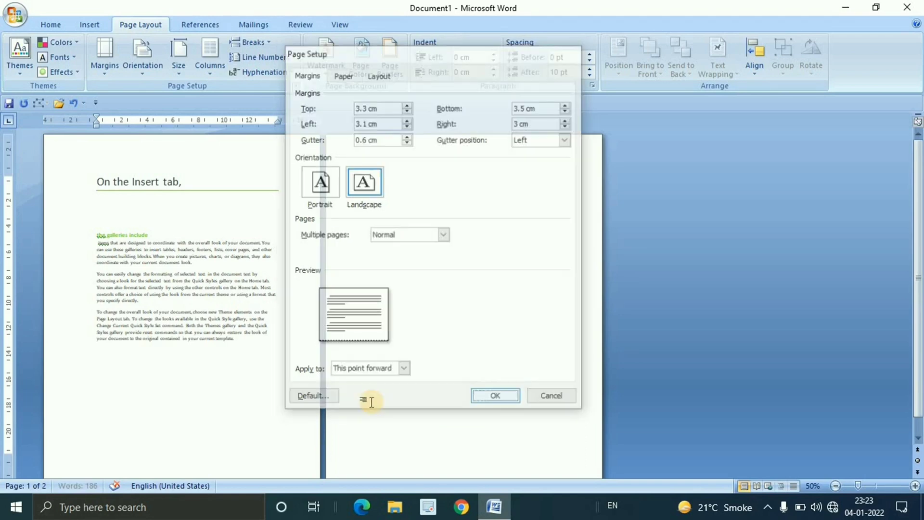
click(485, 217)
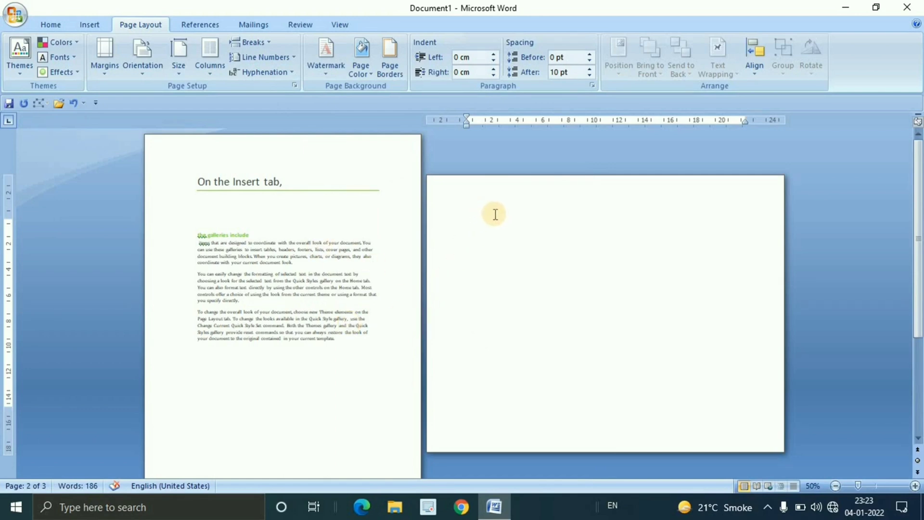
click(344, 199)
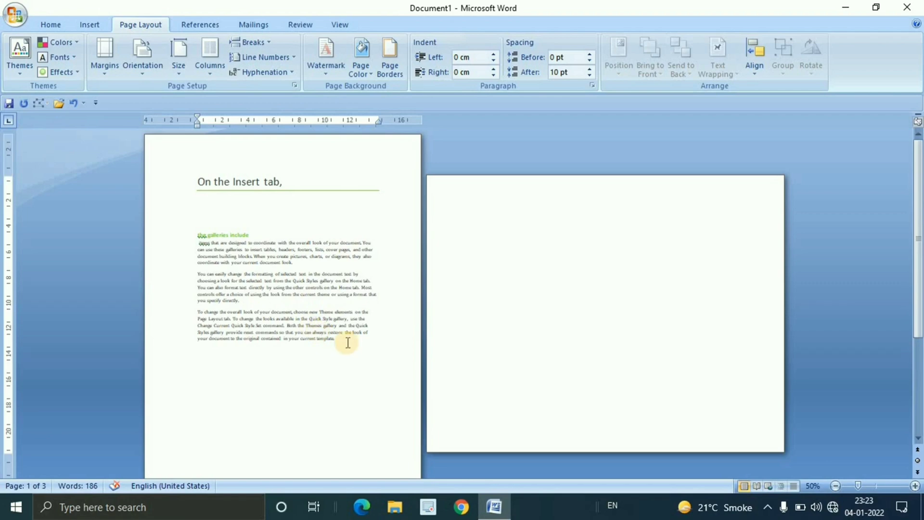
Set the landscape second page to Portrait in the page setup, applying it to this section only
click(477, 230)
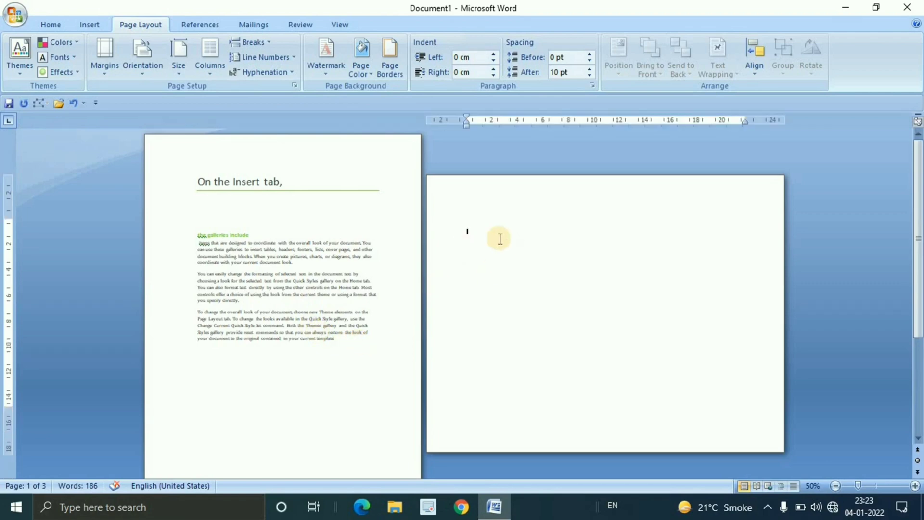
click(103, 65)
click(236, 384)
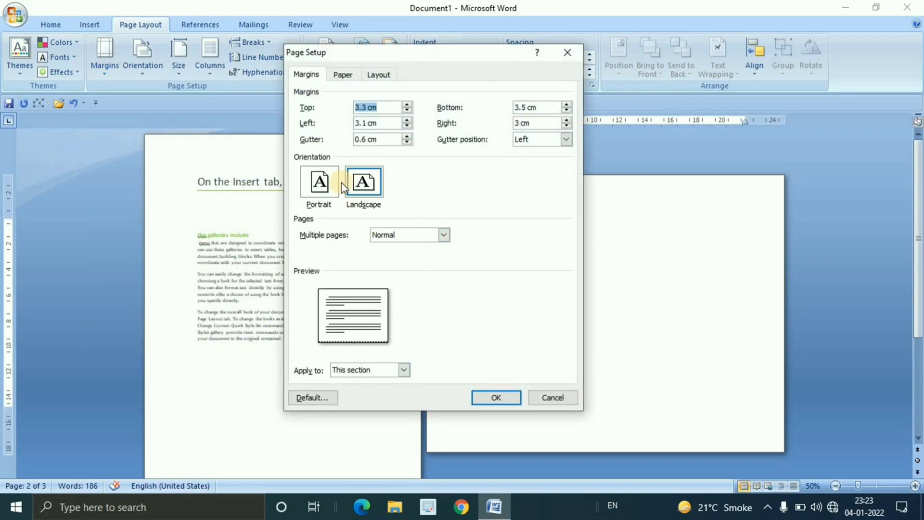
click(320, 189)
click(404, 369)
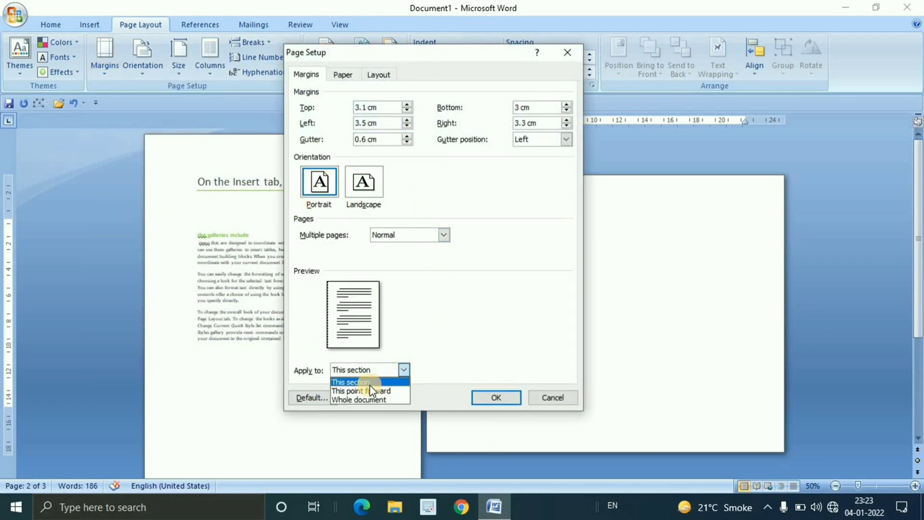
click(398, 382)
click(496, 398)
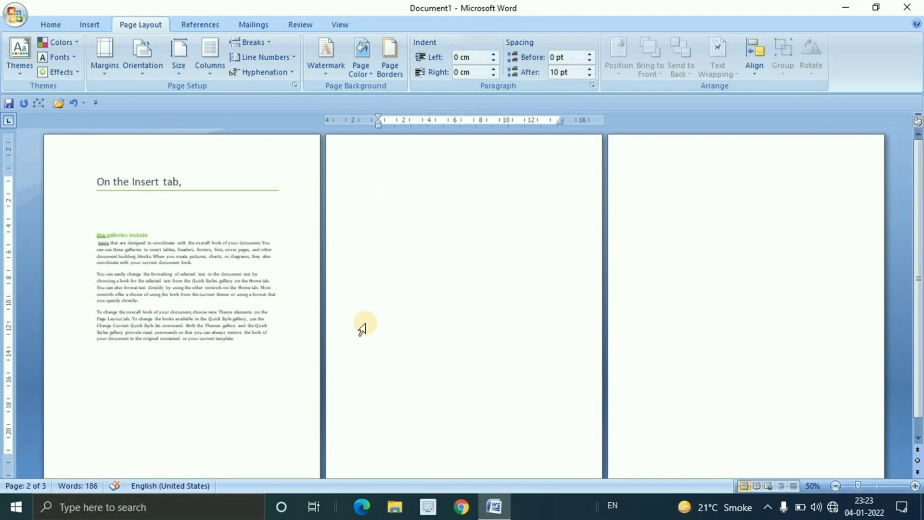
Browse the available paper sizes and try A3 (29.7 cm x 42 cm) on the first page's section
click(184, 77)
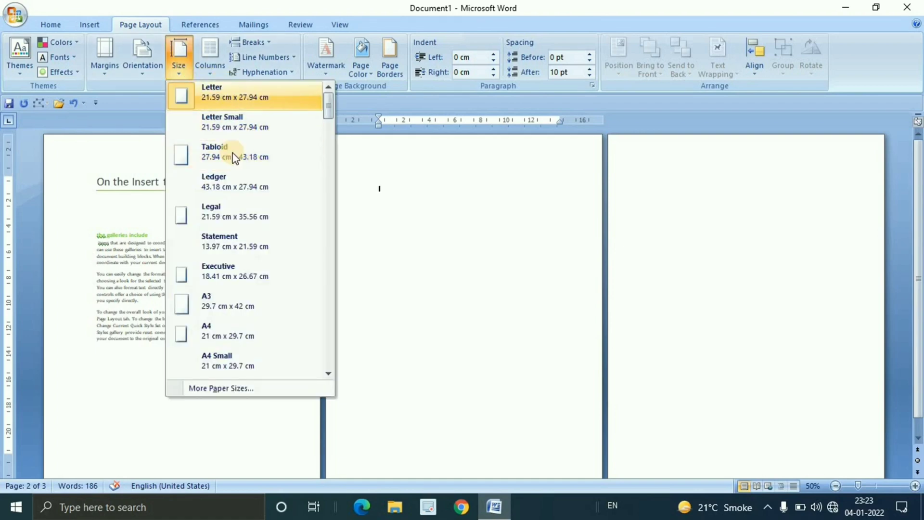
click(404, 242)
click(250, 345)
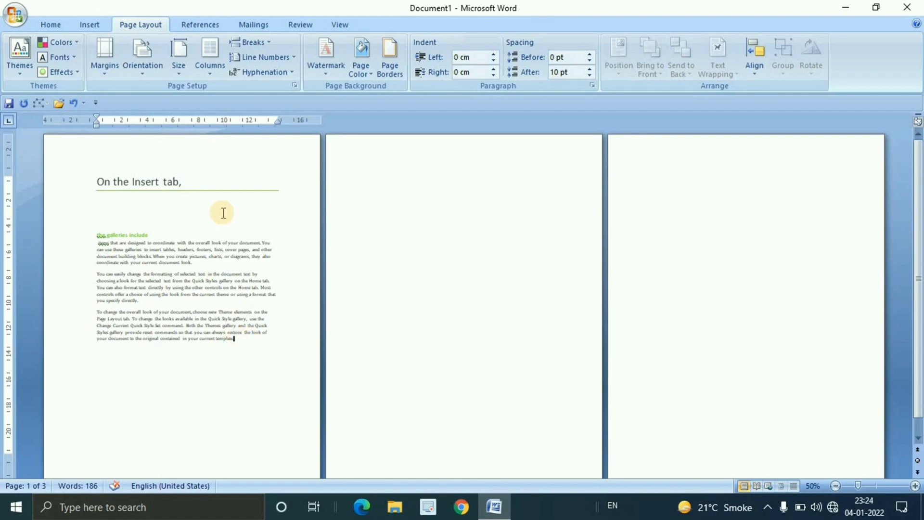
click(185, 74)
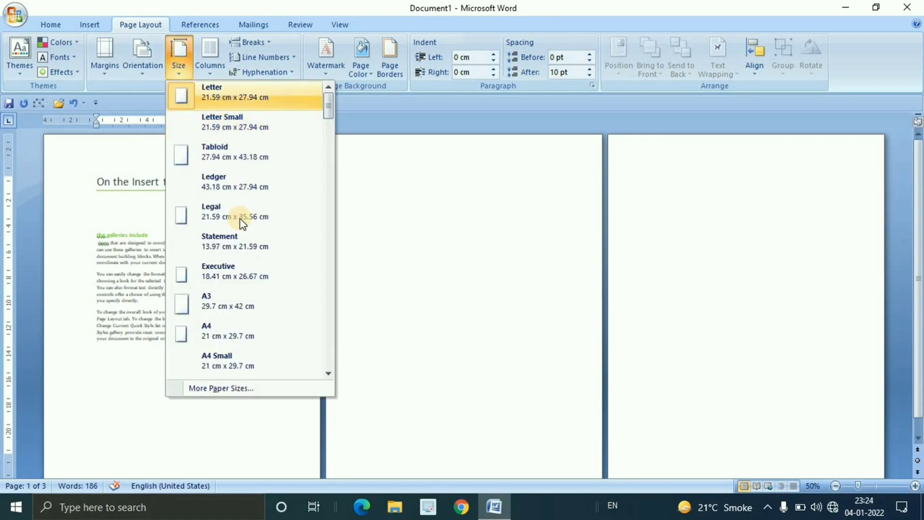
scroll(247, 278, down, 4)
scroll(247, 279, down, 2)
scroll(248, 280, up, 6)
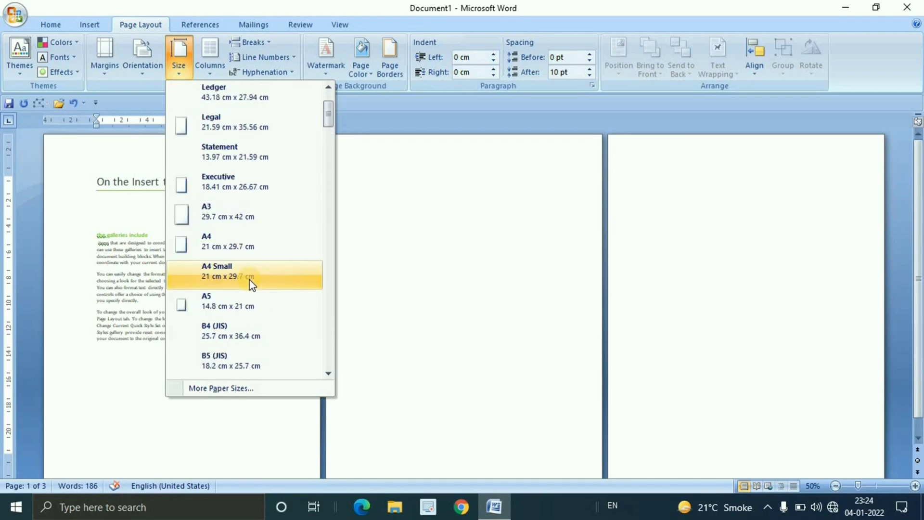
click(243, 308)
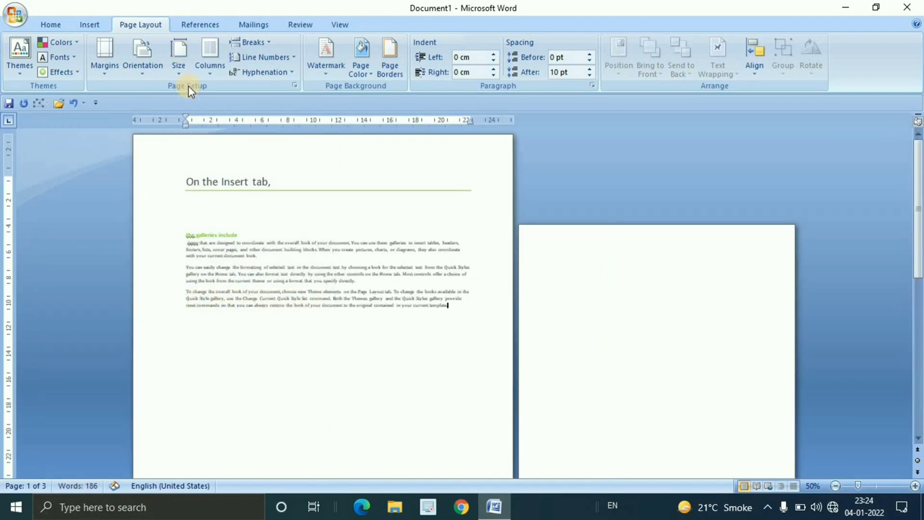
Set the first page's paper size to A4 (21 cm x 29.7 cm)
click(183, 74)
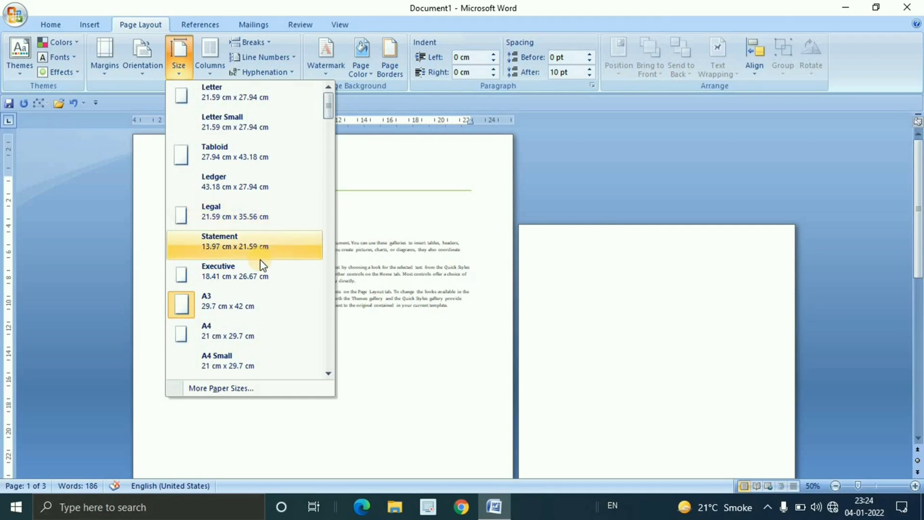
scroll(258, 262, down, 1)
click(228, 239)
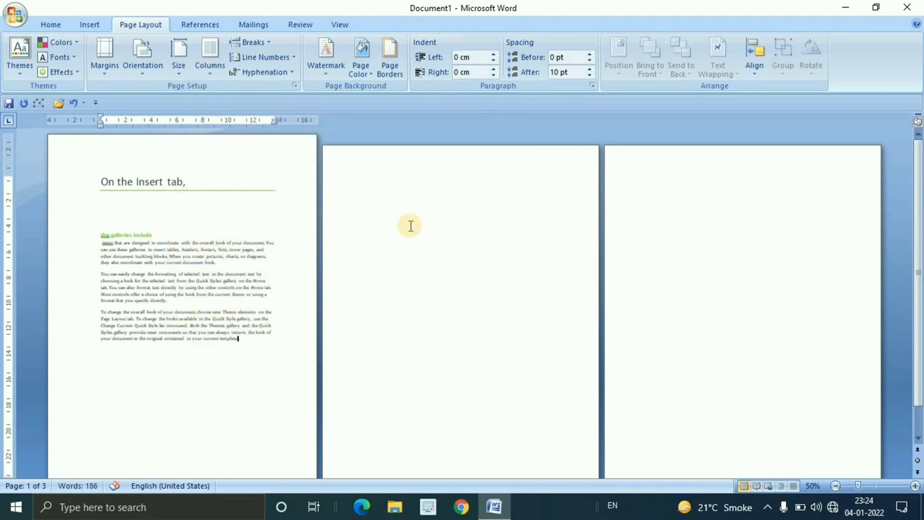
Replace the whole document with sample text generated by =rand() and set the paper size to A4 (21 cm x 29.7 cm)
key(ctrl+a)
key(Delete)
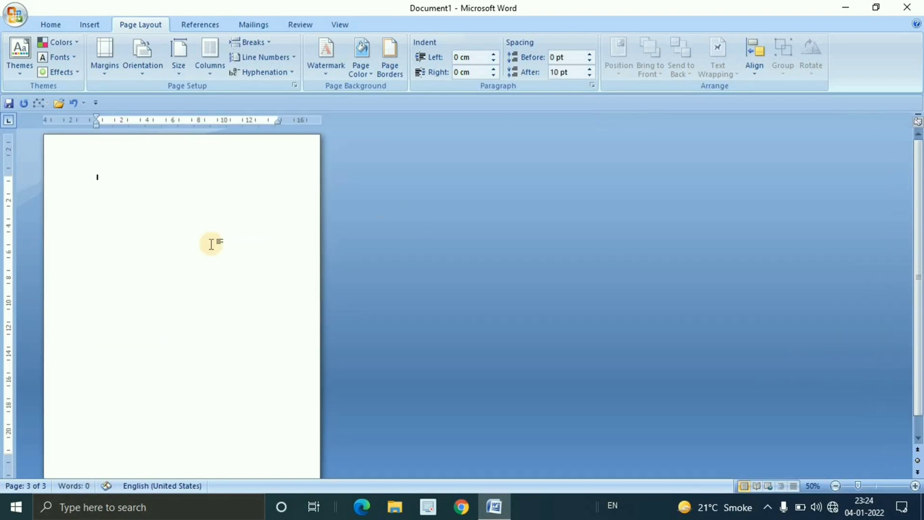
scroll(165, 282, up, 4)
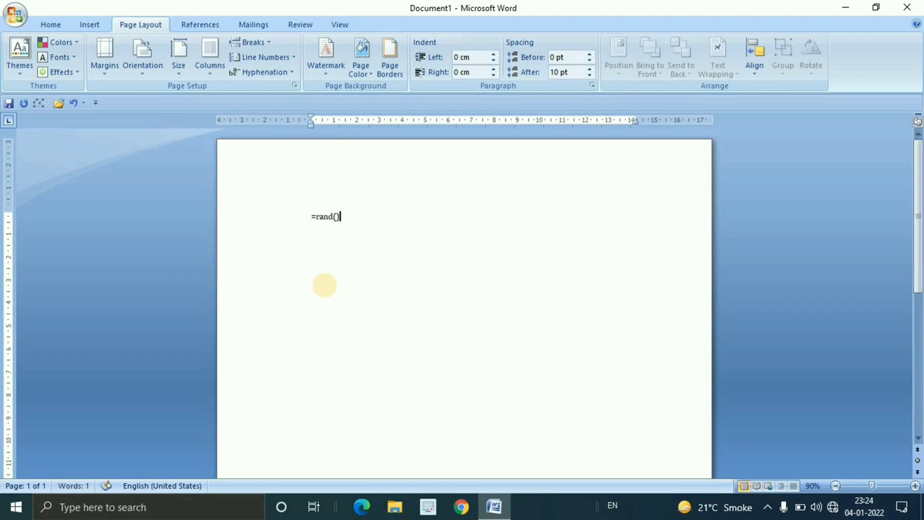
key(Return)
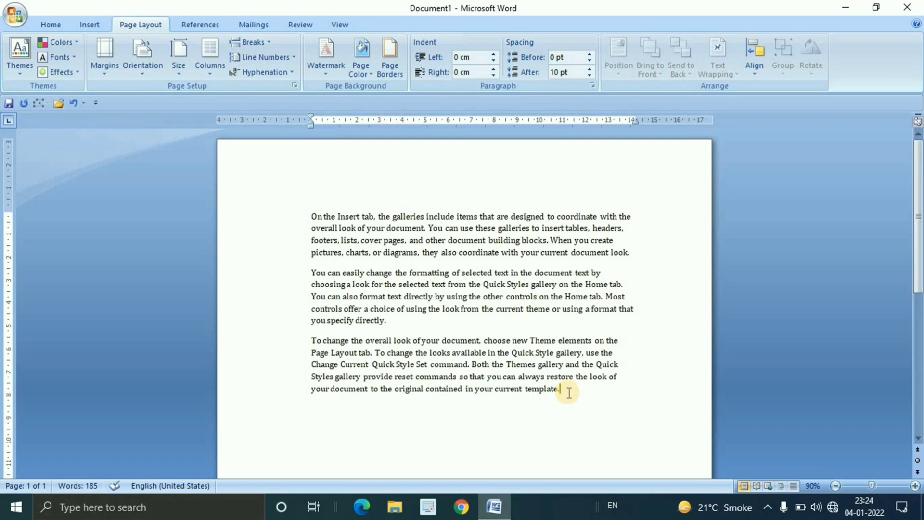
click(181, 70)
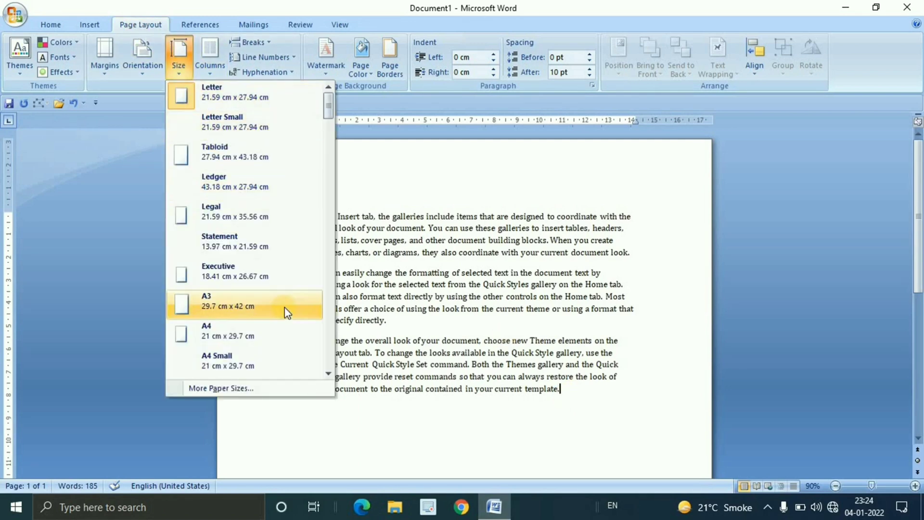
click(232, 331)
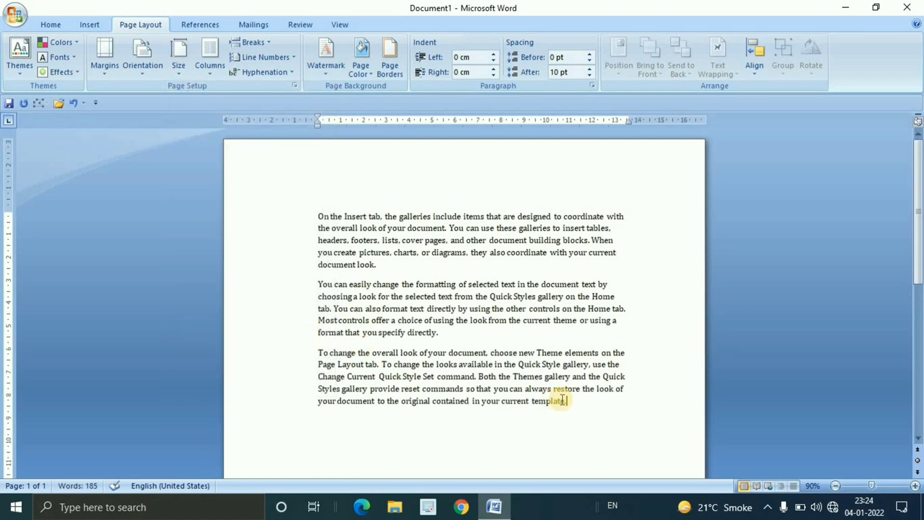
Copy the last paragraph and paste it repeatedly below the text until the document runs onto a second page
drag(573, 400, 289, 330)
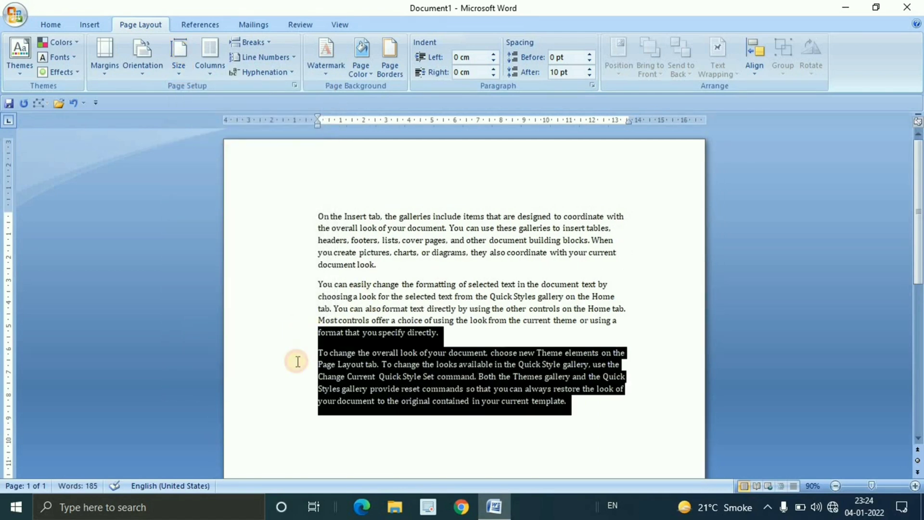
drag(298, 361, 295, 362)
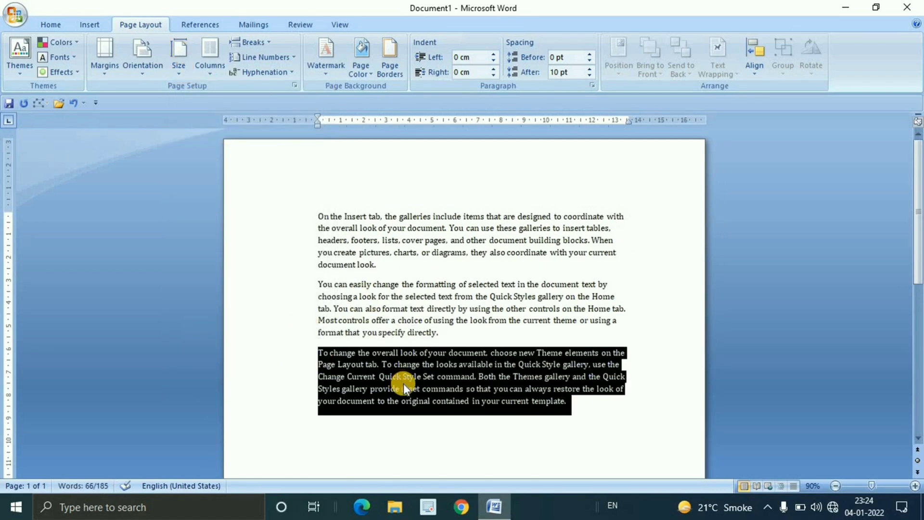
click(467, 439)
key(ctrl+v)
key(ctrl+v)
key(ctrl+v)
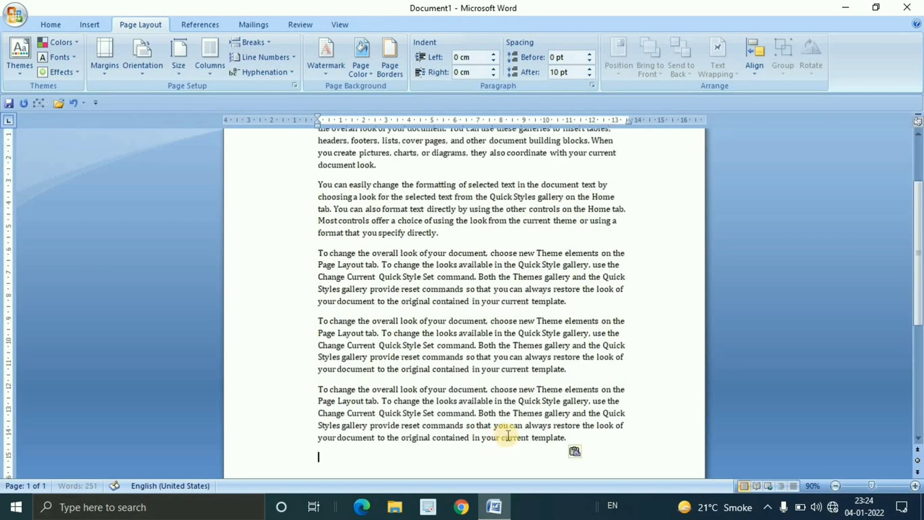
key(ctrl+v)
key(ctrl+v)
key(ctrl+v)
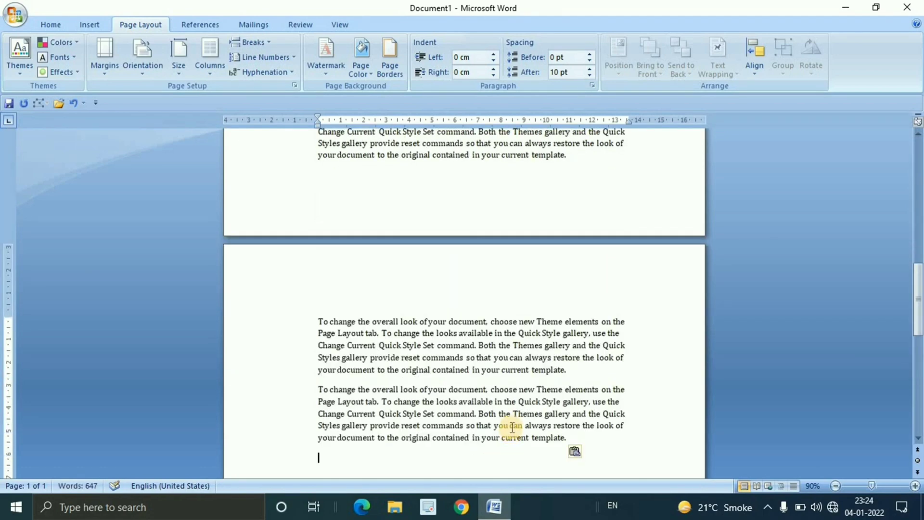
ctrl+scroll(512, 427, down, 2)
ctrl+scroll(508, 432, down, 1)
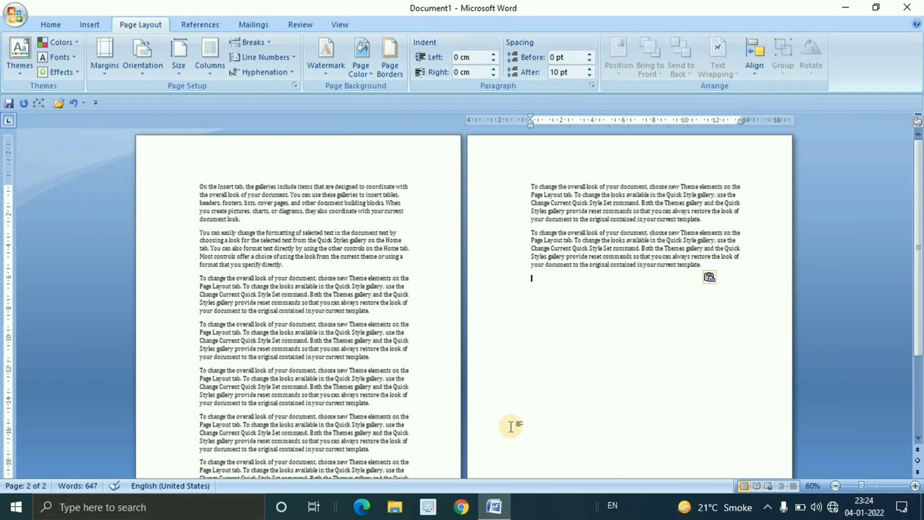
ctrl+scroll(512, 426, down, 1)
ctrl+scroll(487, 415, down, 1)
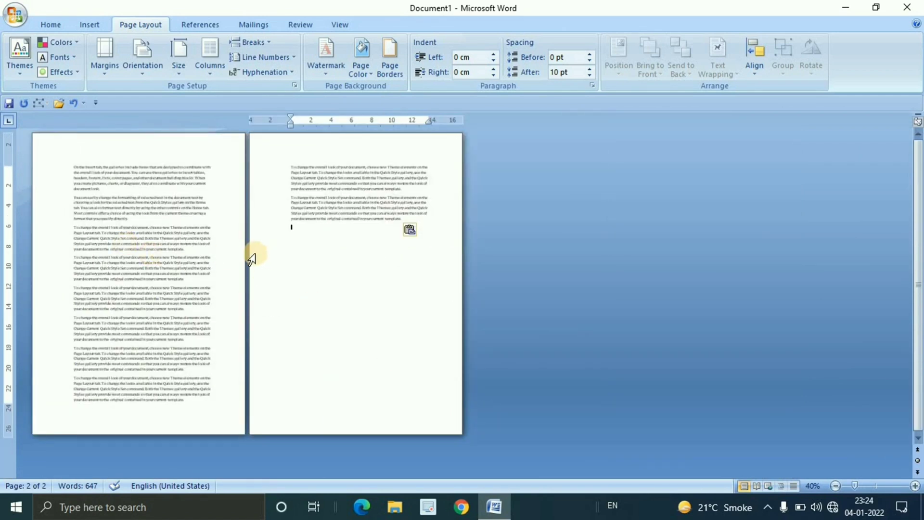
Try the A3 paper size (29.7 cm x 42 cm) on the two-page text and switch back to A4
click(217, 403)
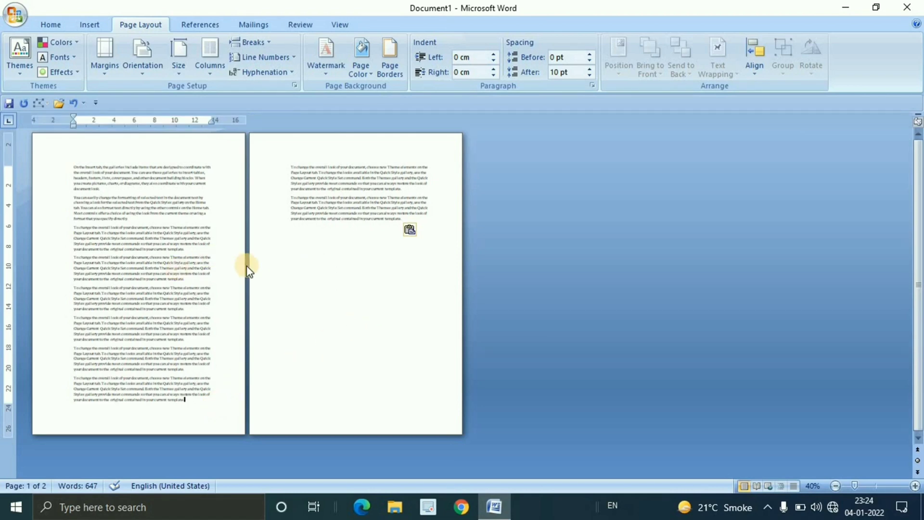
click(177, 70)
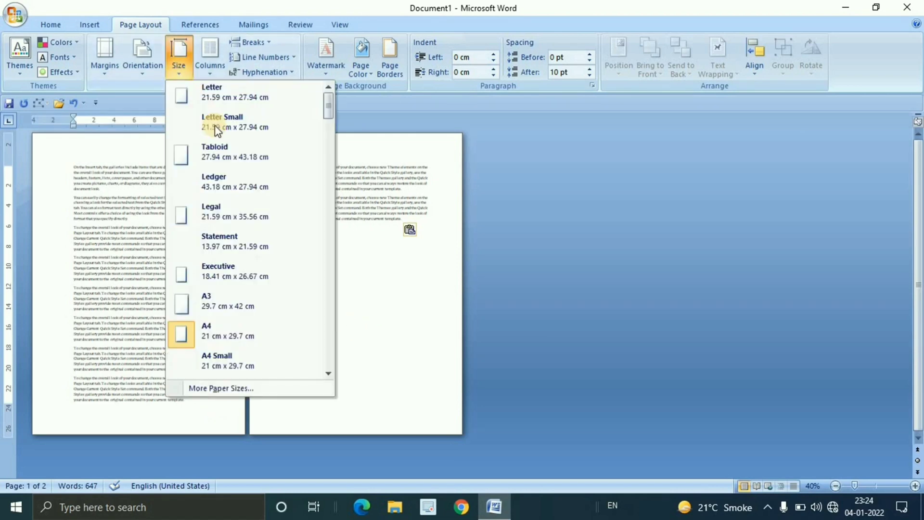
click(249, 294)
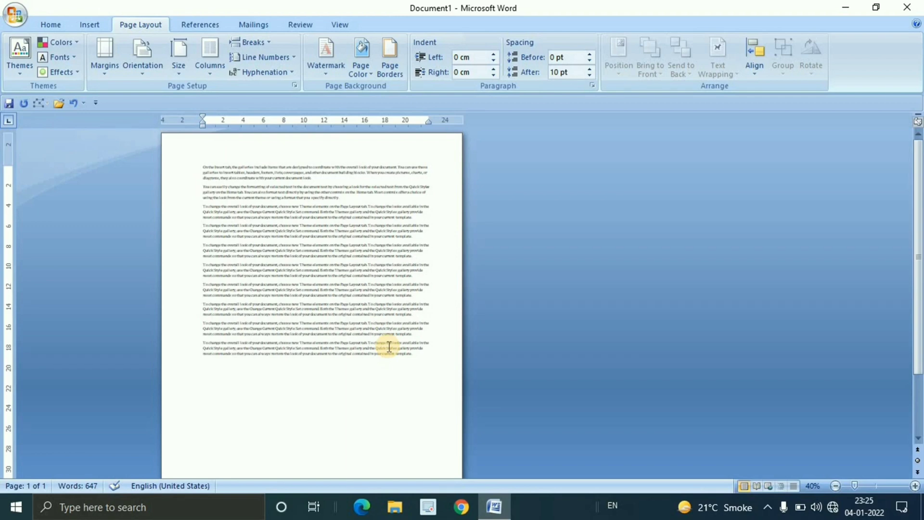
click(184, 75)
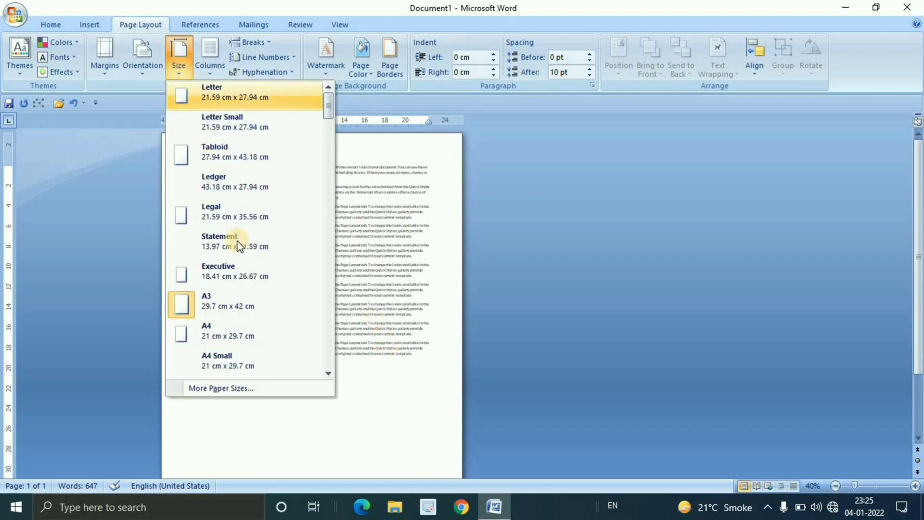
click(239, 337)
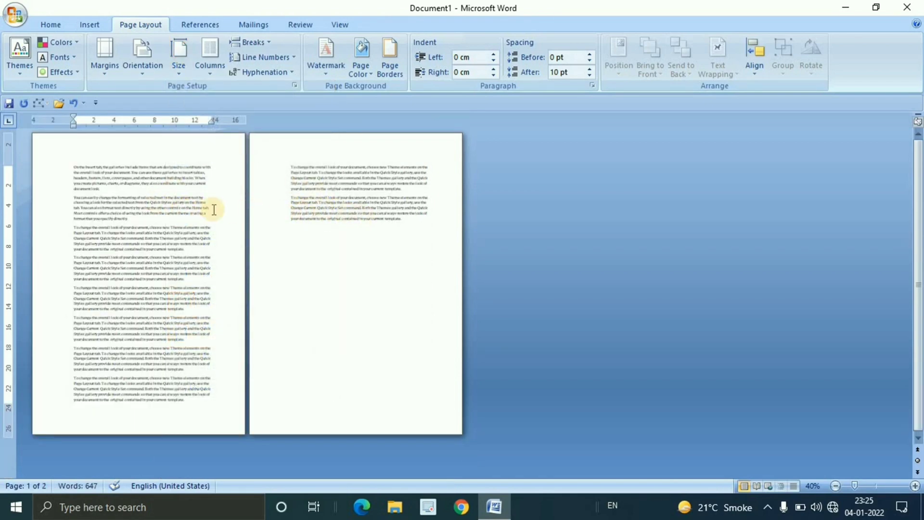
Apply A3 paper once more to compare how the text fits the page, and return the document to A4
click(185, 73)
click(233, 302)
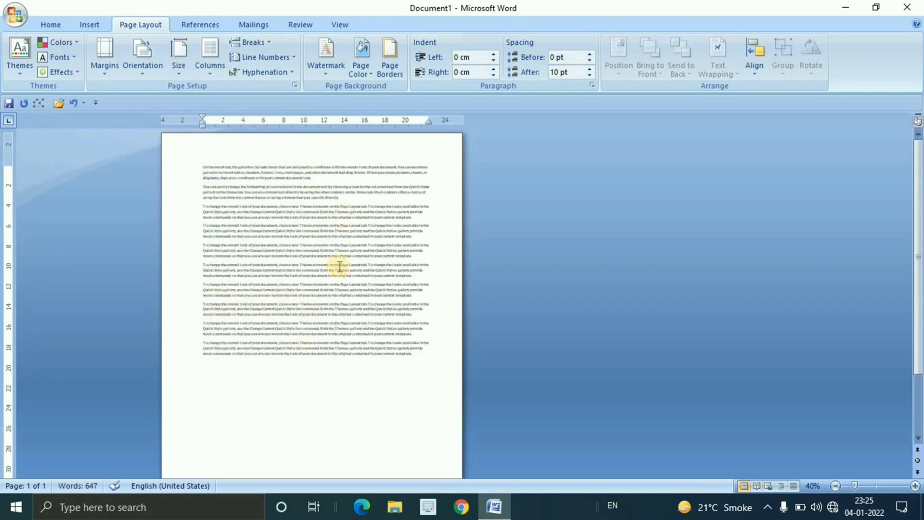
scroll(351, 278, up, 3)
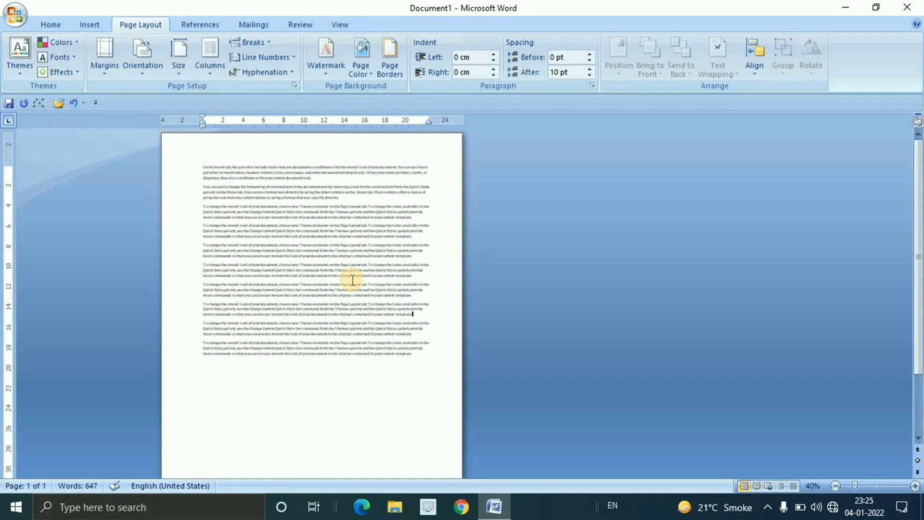
scroll(352, 280, down, 3)
scroll(350, 279, up, 3)
click(177, 62)
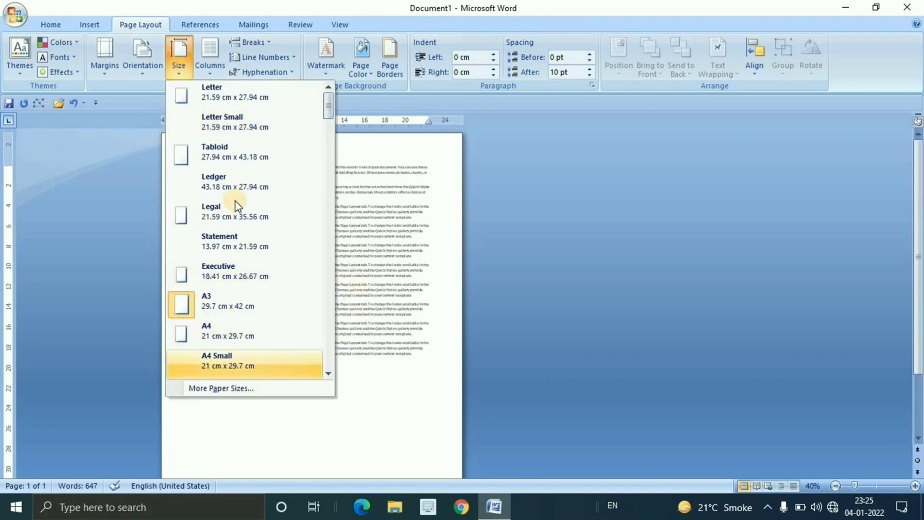
click(226, 334)
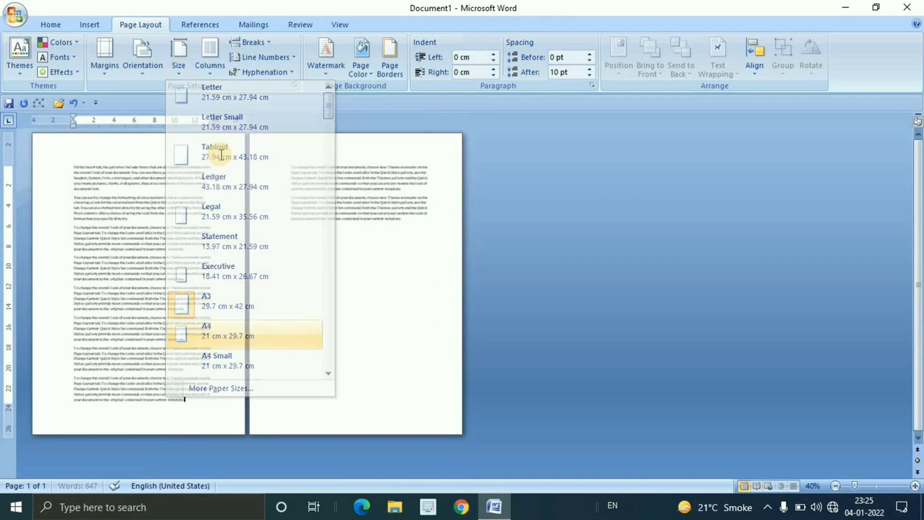
Open the custom paper settings in the page setup, try a paper width of 21.4 cm, and browse the paper size list
click(180, 73)
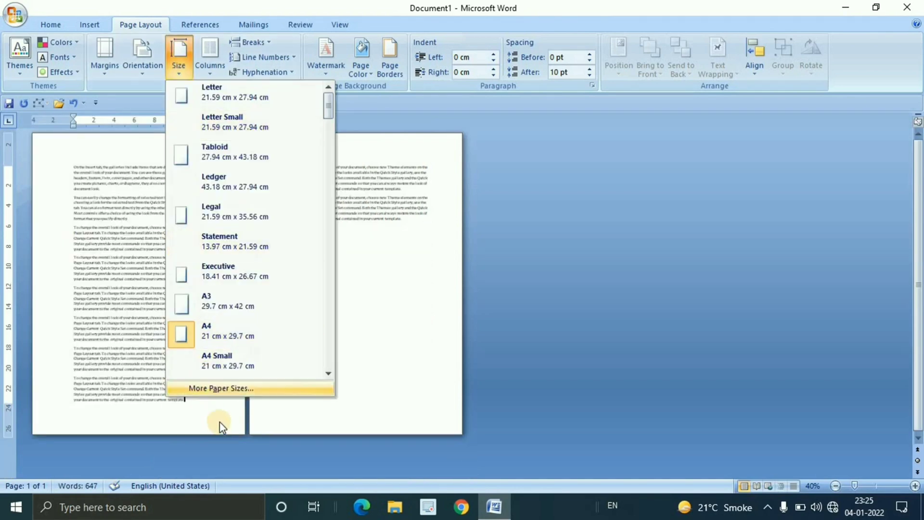
click(224, 394)
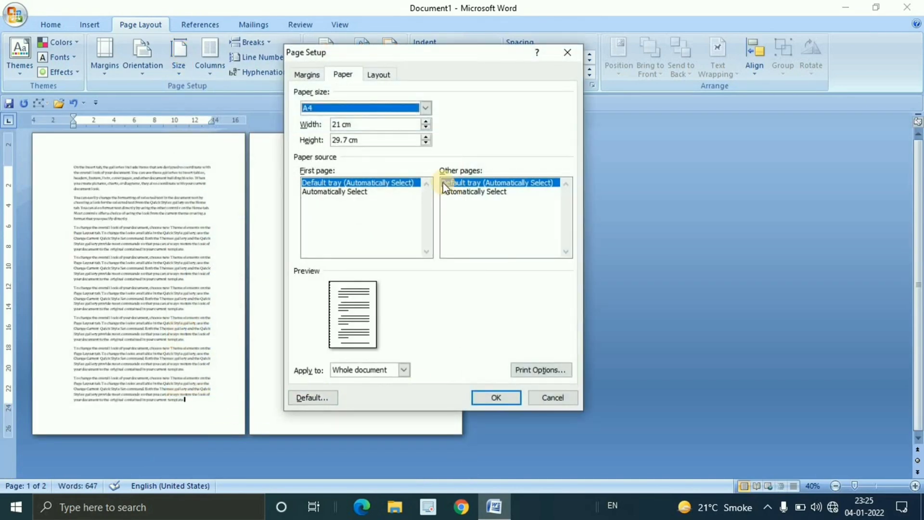
click(426, 121)
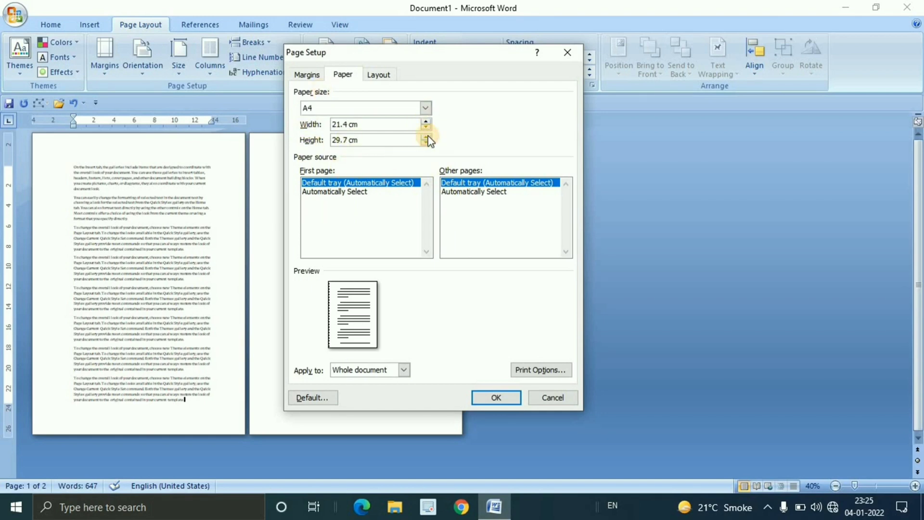
click(427, 136)
click(427, 137)
click(426, 108)
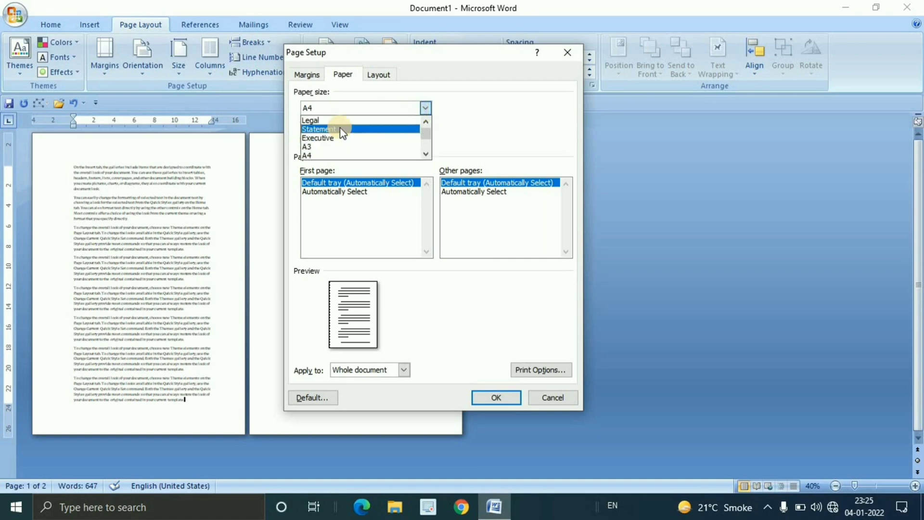
click(458, 125)
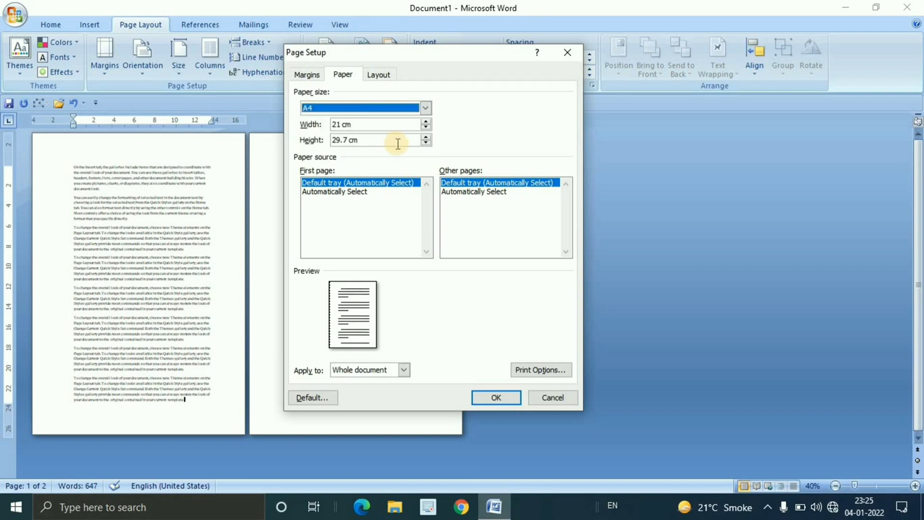
Apply the A4 paper settings to the whole document in the page setup, and select A4 again from the size presets
click(403, 369)
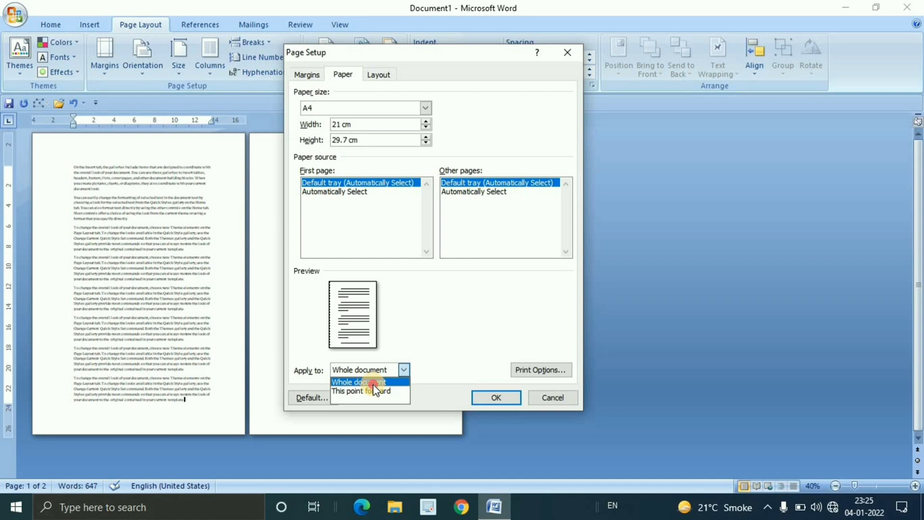
click(374, 382)
click(492, 393)
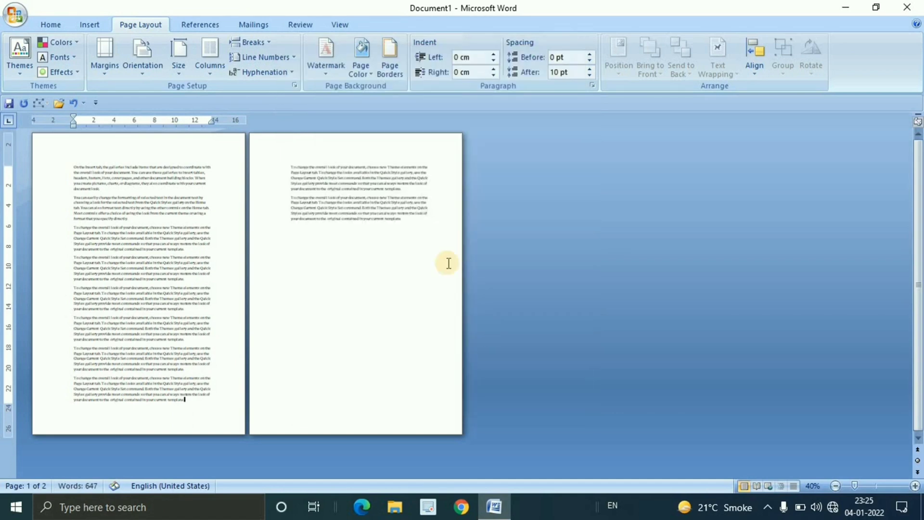
click(187, 72)
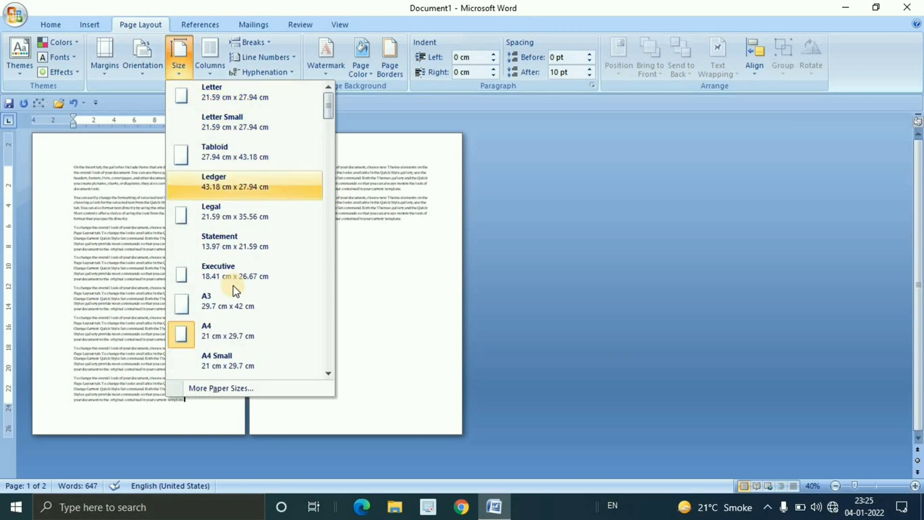
click(233, 327)
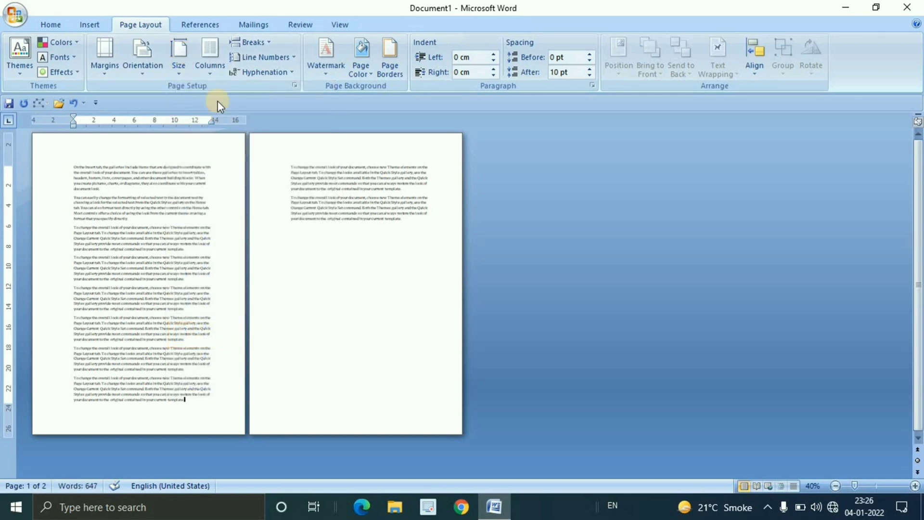
Set the document zoom to 100% and return to the start of the first page
click(216, 74)
click(398, 245)
click(341, 23)
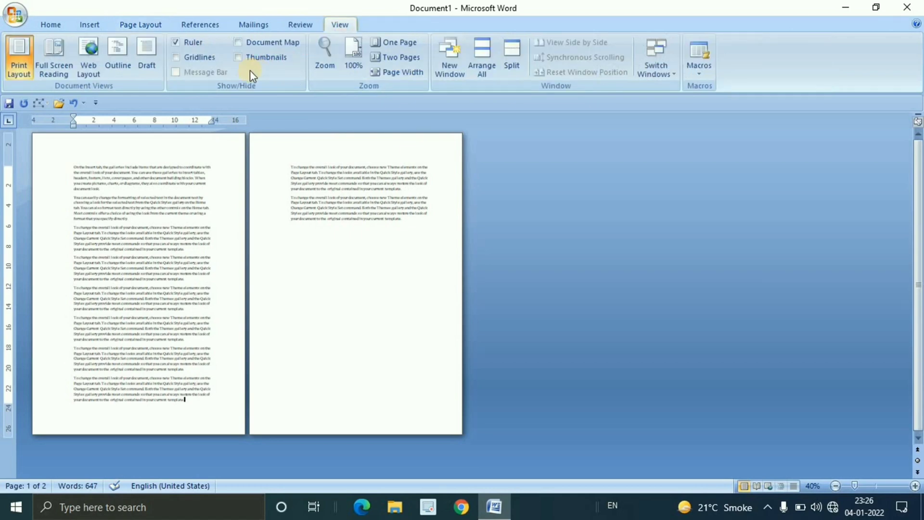
click(359, 58)
scroll(484, 330, up, 5)
scroll(484, 331, up, 8)
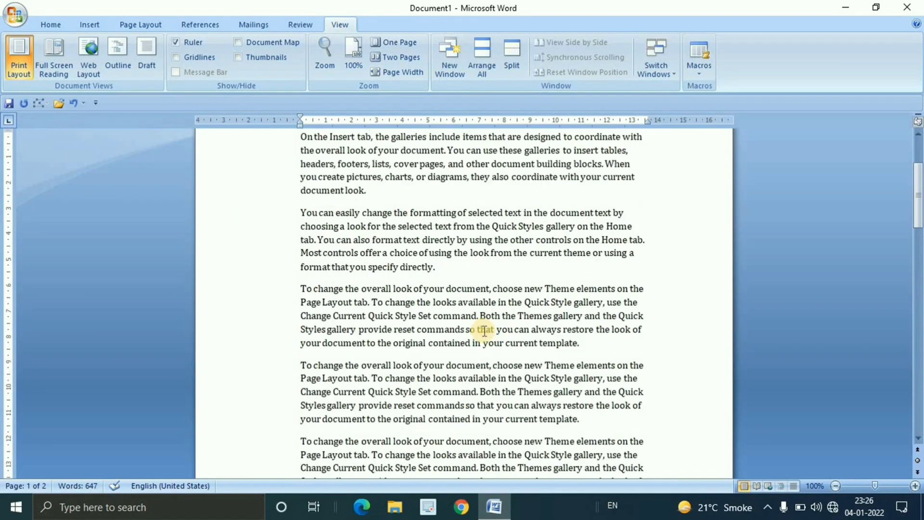
click(359, 284)
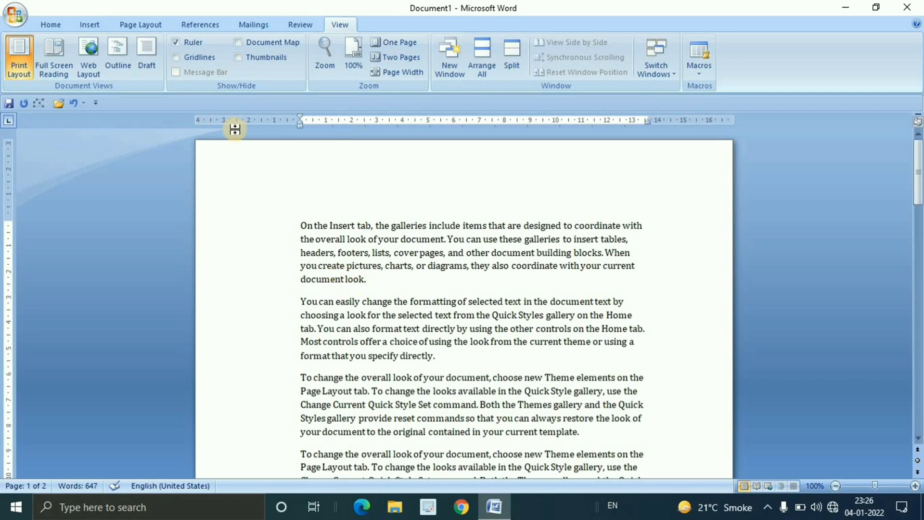
Review the available column layouts for the page without applying one
click(132, 24)
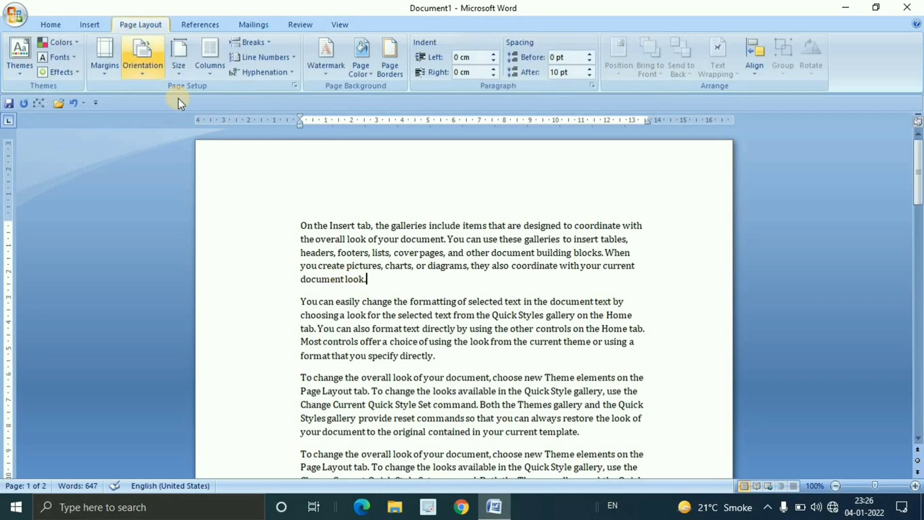
click(211, 74)
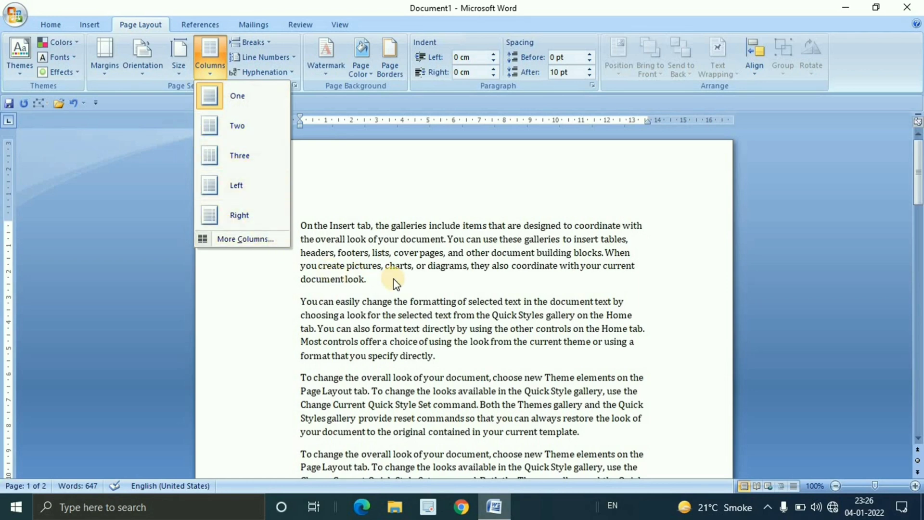
click(415, 324)
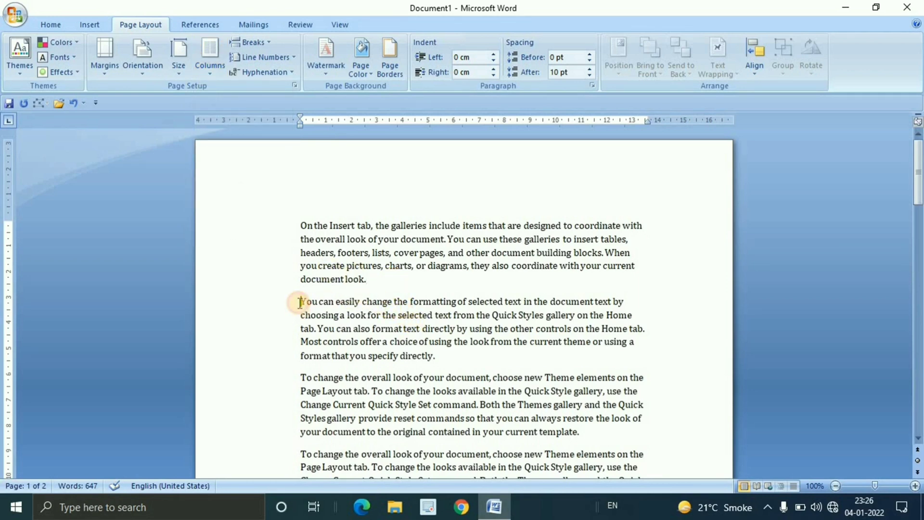
Select the second and third paragraphs on the first page and arrange them in two equal columns
drag(300, 302, 584, 432)
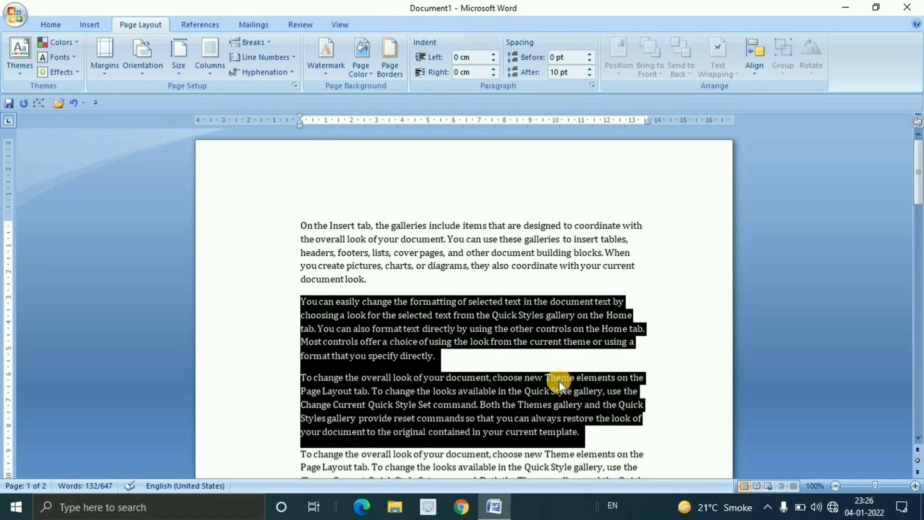
click(528, 361)
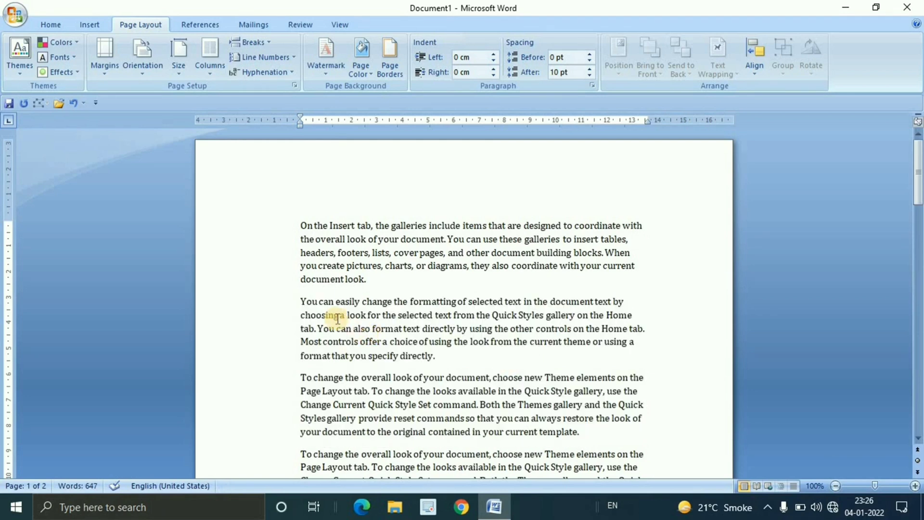
drag(294, 298, 573, 436)
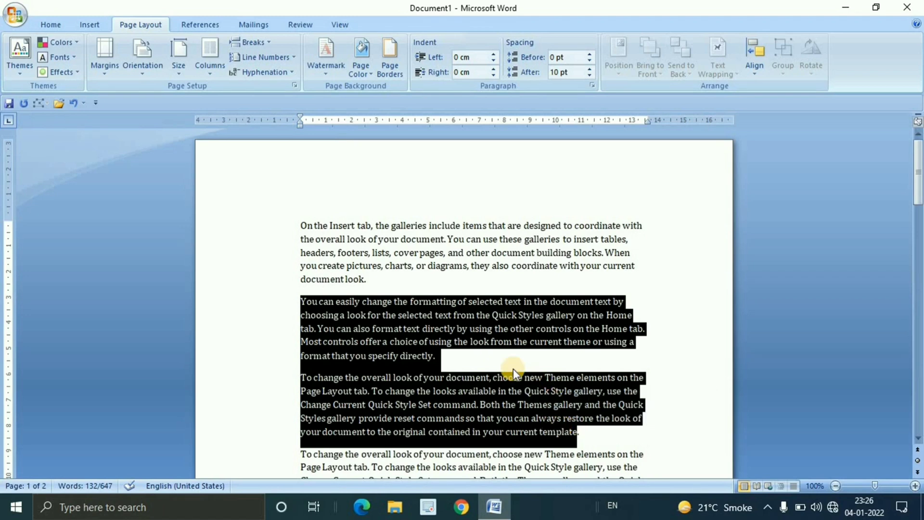
click(483, 349)
drag(302, 299, 583, 436)
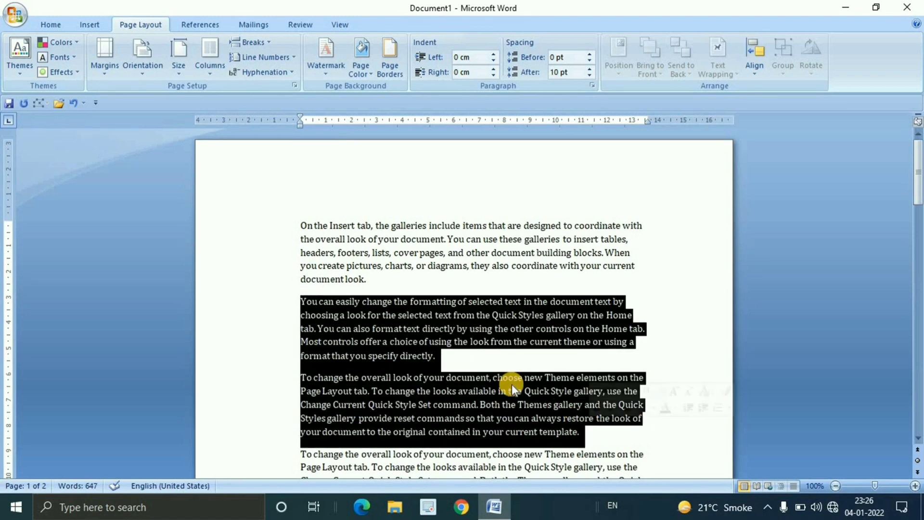
click(212, 75)
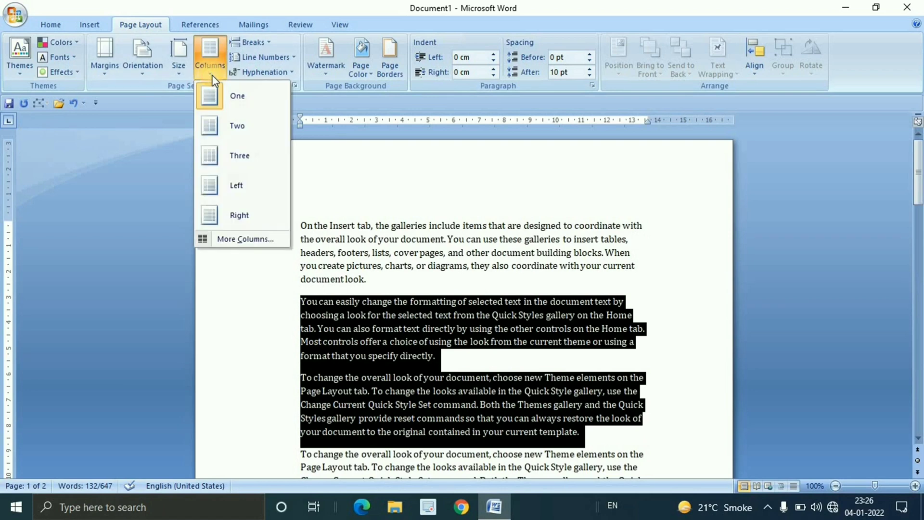
click(233, 130)
click(617, 409)
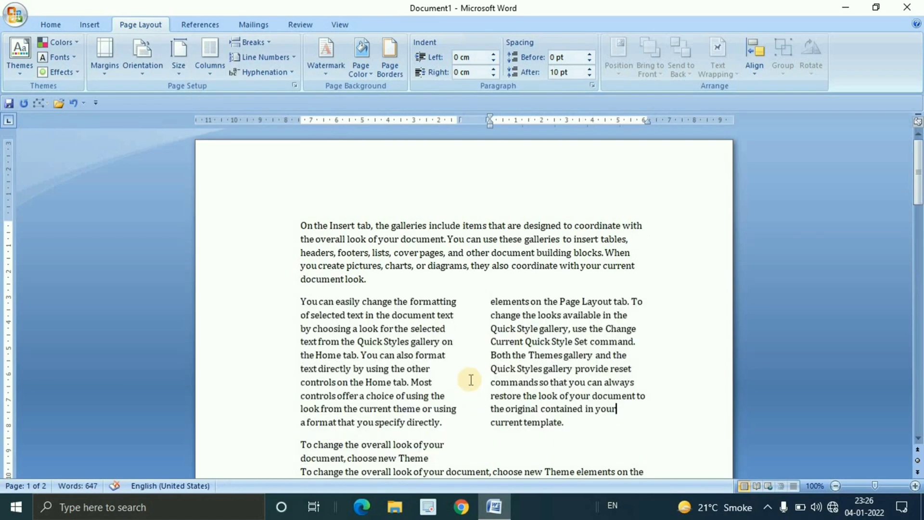
Select the two-column text and change its layout to three columns
scroll(472, 380, down, 1)
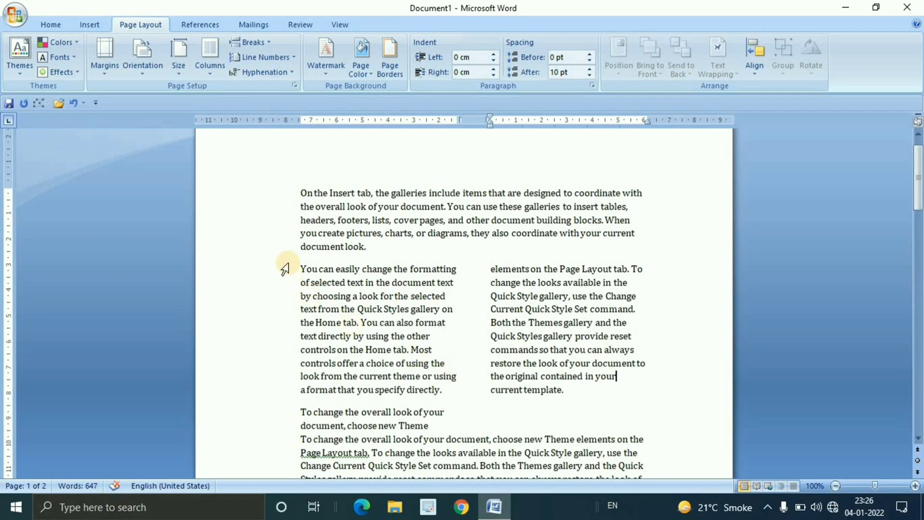
drag(286, 265, 570, 393)
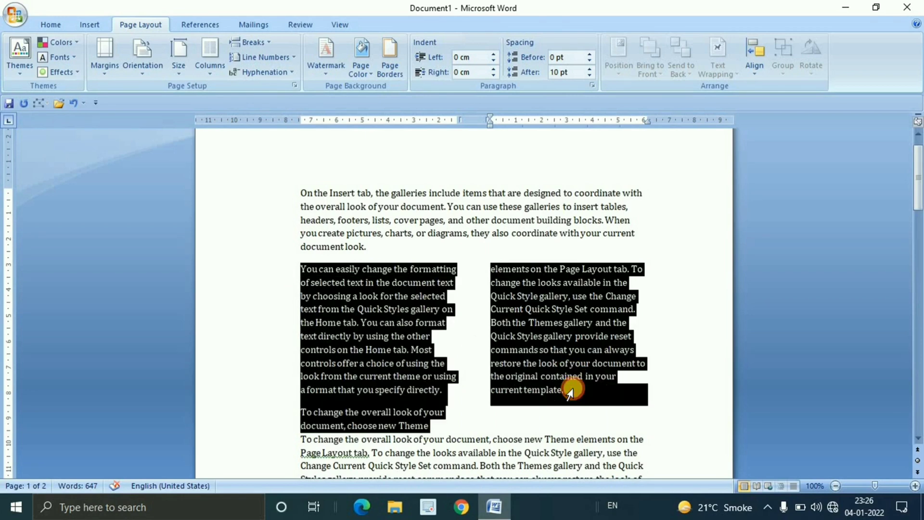
click(210, 77)
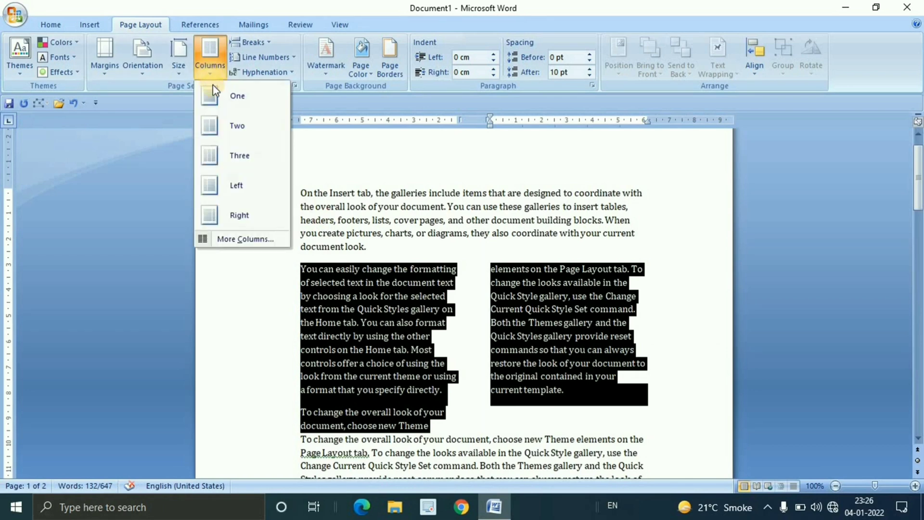
click(239, 159)
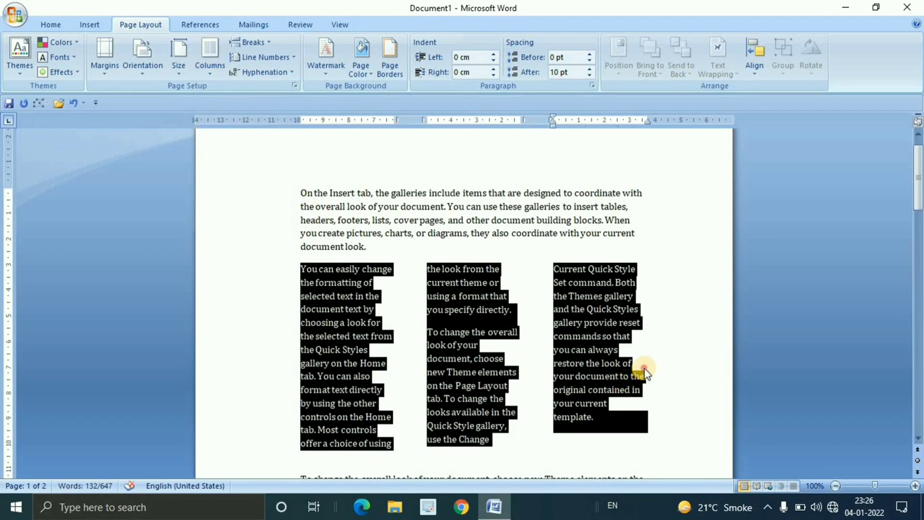
click(644, 372)
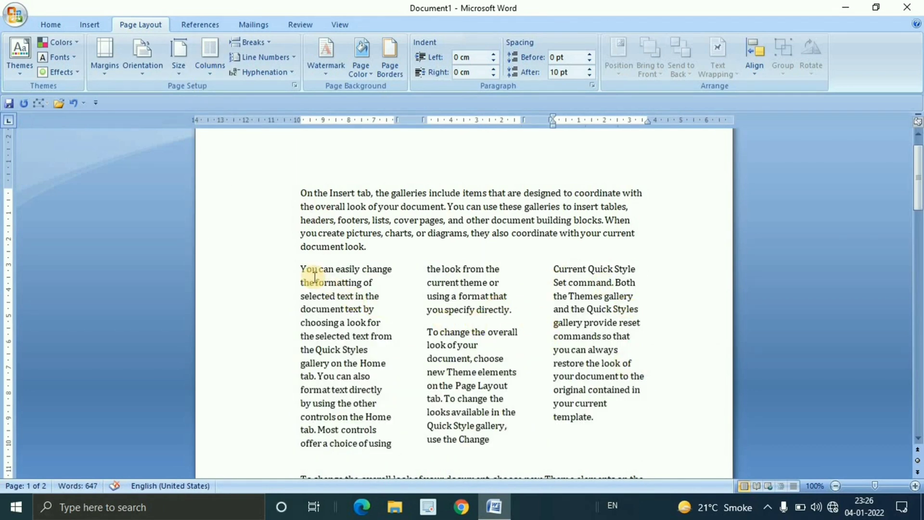
Select the three-column text and switch it back to the two-column layout
drag(303, 269, 646, 418)
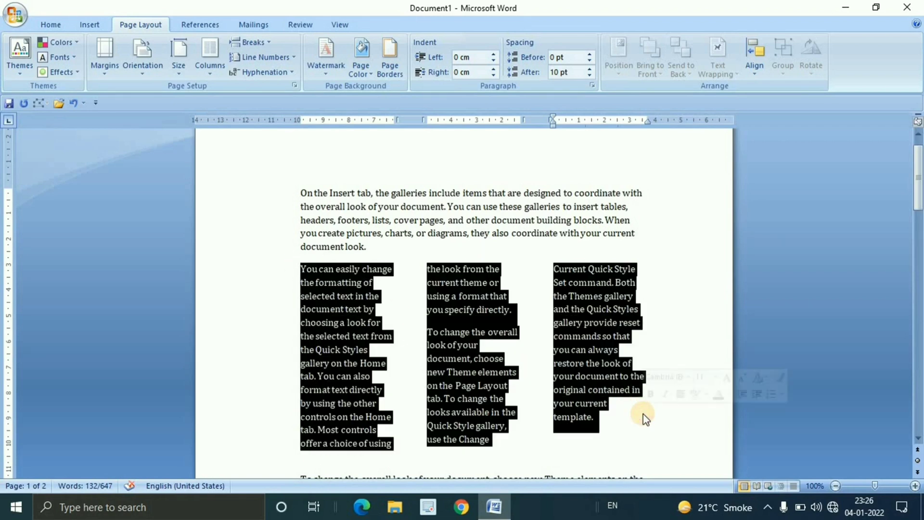
click(210, 74)
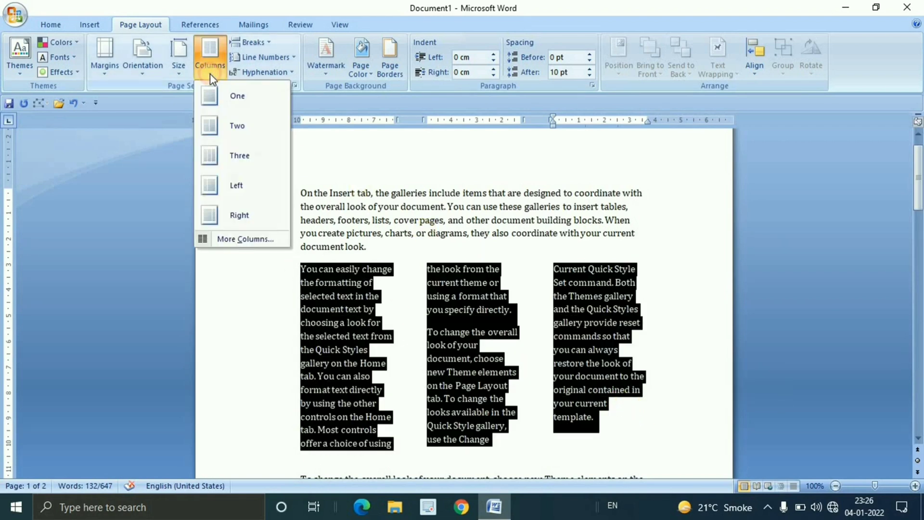
click(237, 126)
click(287, 286)
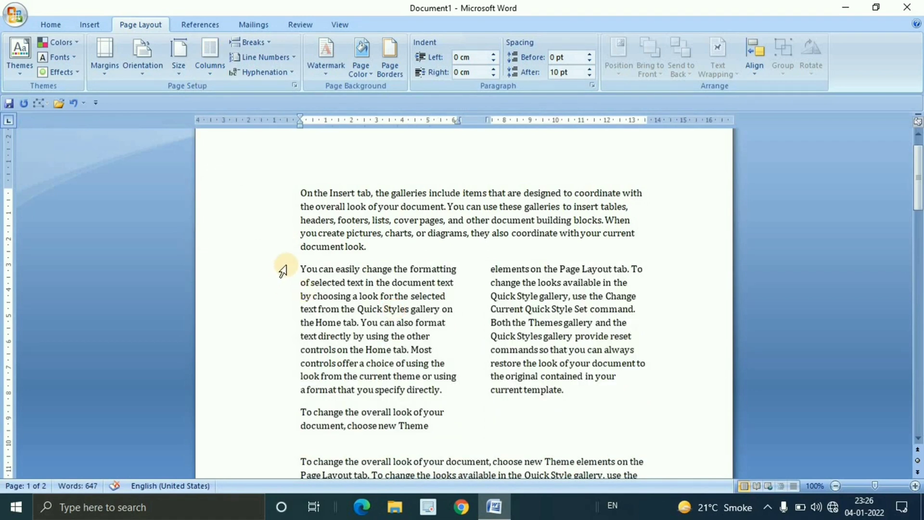
Try the Left column layout on the two-column text and replace it with the Right layout
drag(283, 270, 574, 392)
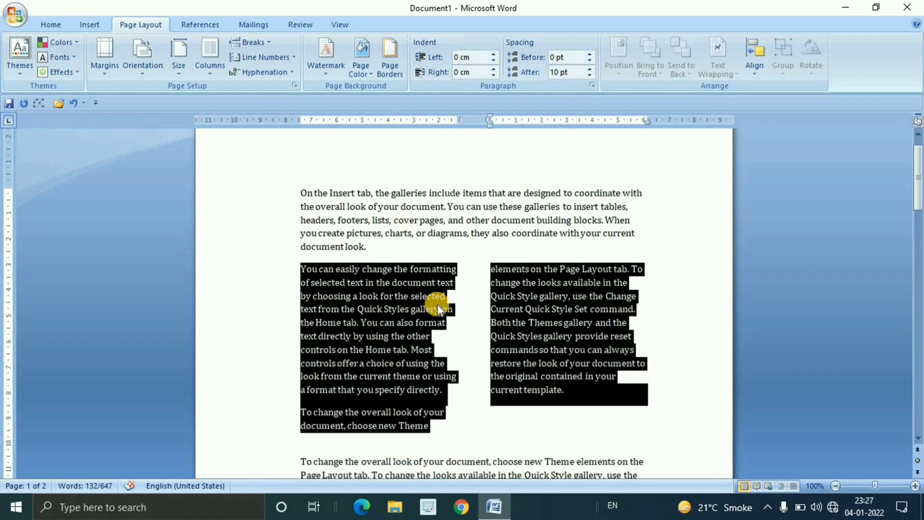
click(214, 72)
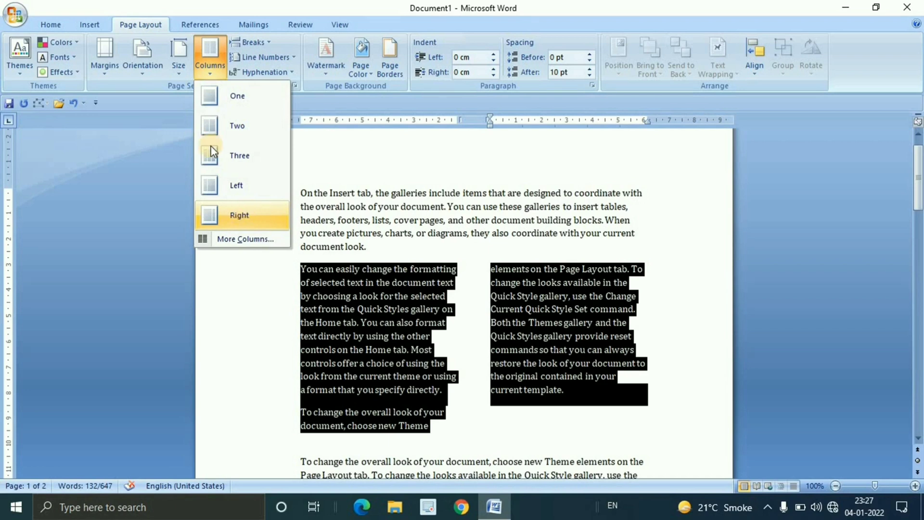
click(239, 197)
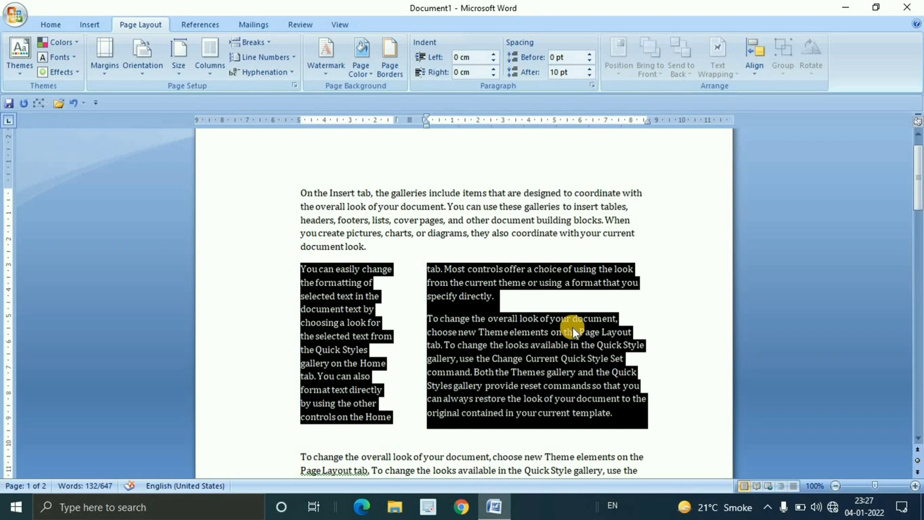
click(207, 74)
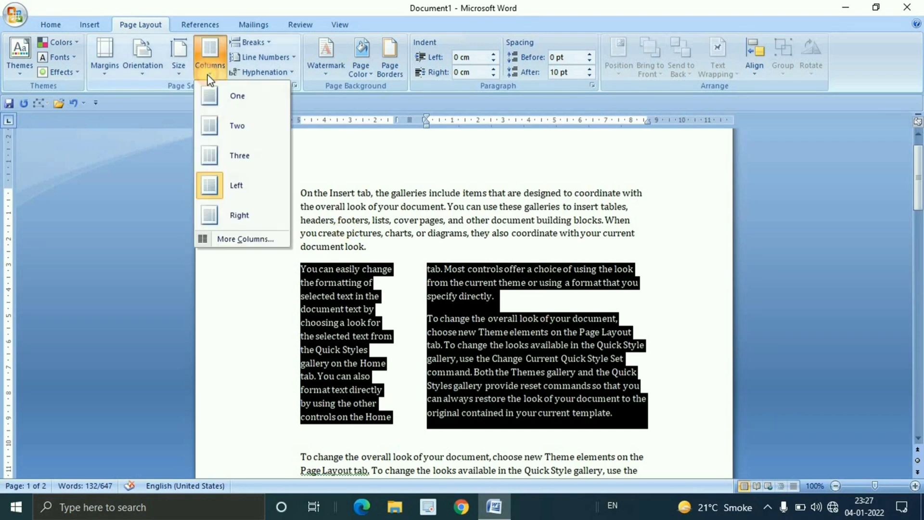
click(240, 219)
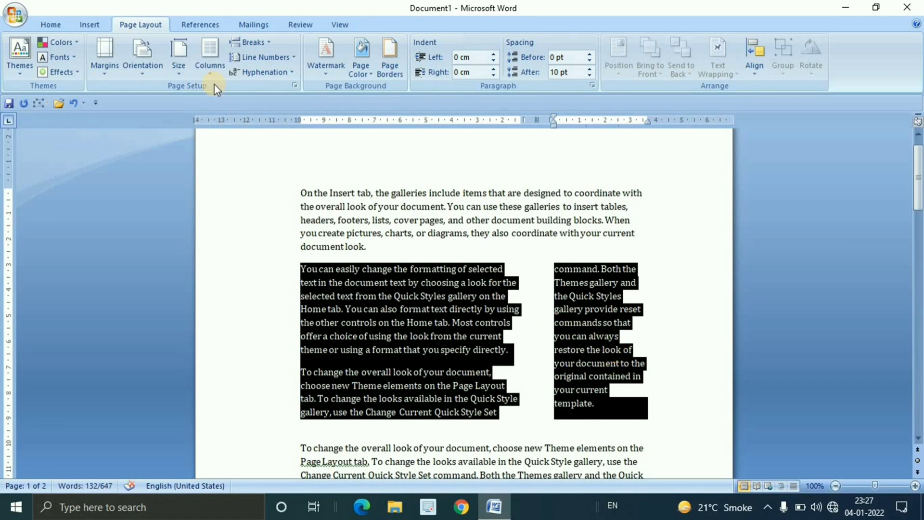
Open the custom column settings for the selected text, try several column counts, and set the number of columns to 7
click(209, 61)
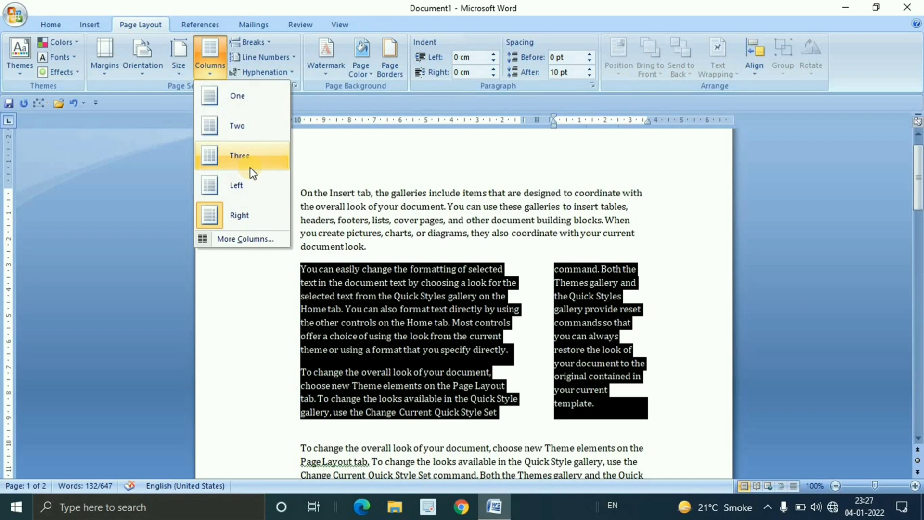
click(250, 239)
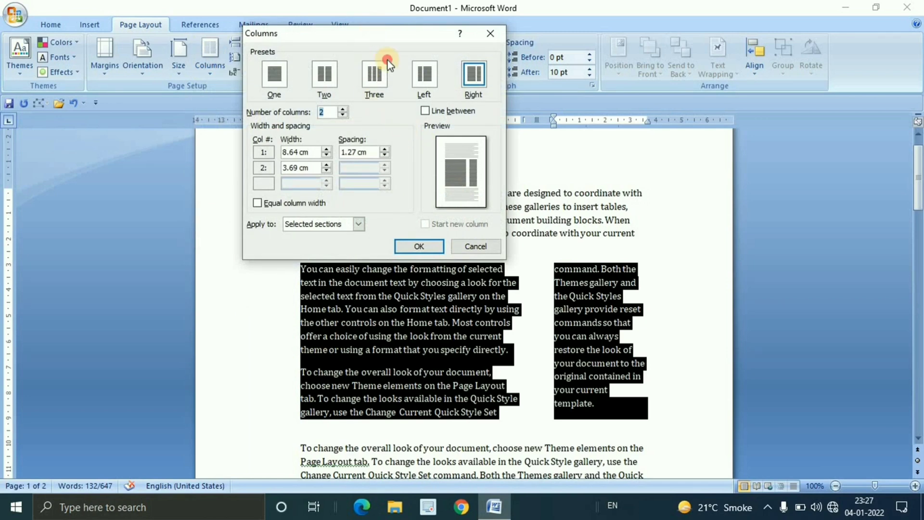
drag(380, 37, 447, 187)
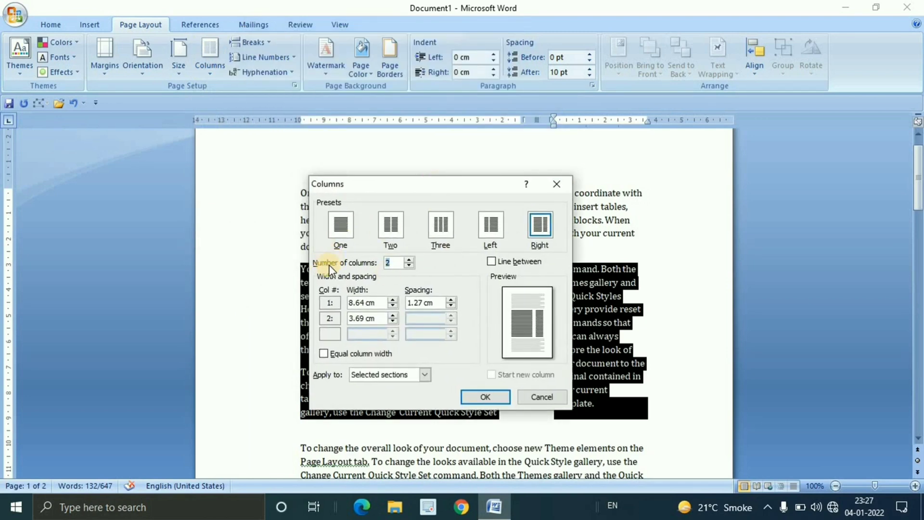
click(410, 260)
click(410, 260)
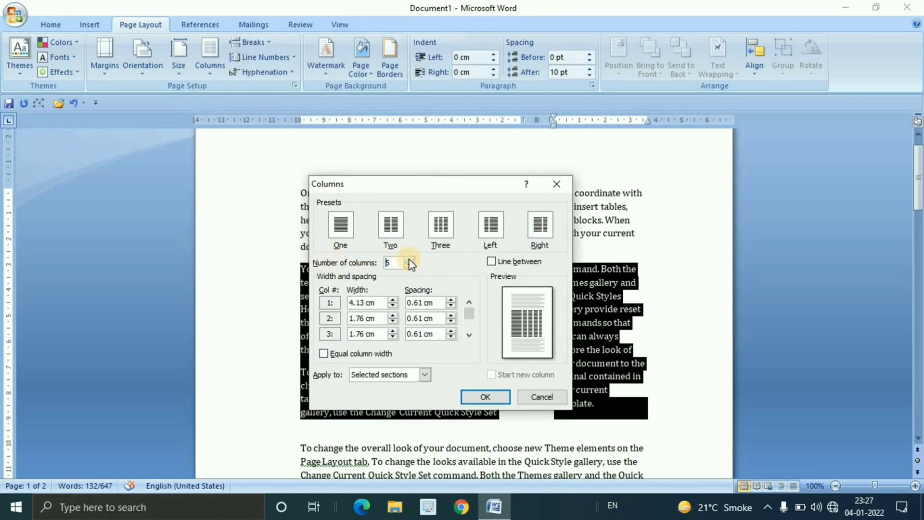
click(410, 260)
click(410, 260)
click(410, 260)
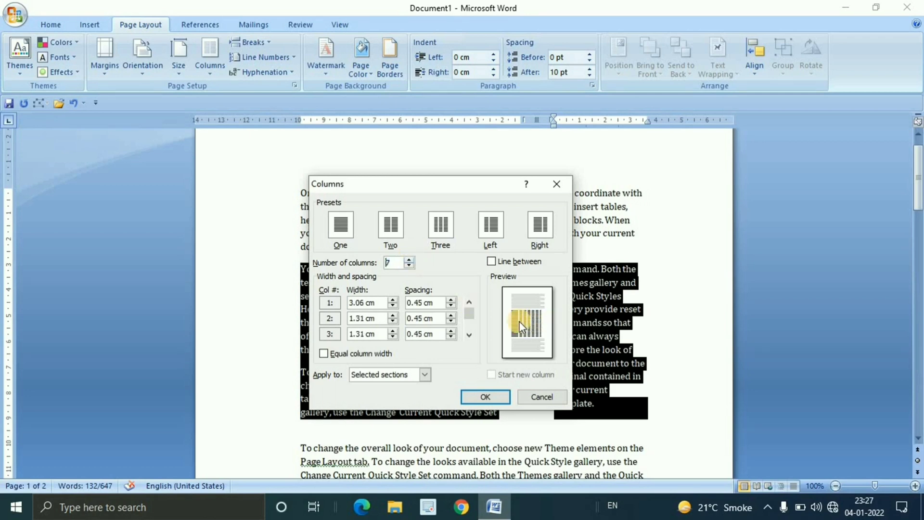
click(410, 267)
click(409, 267)
click(410, 266)
click(409, 266)
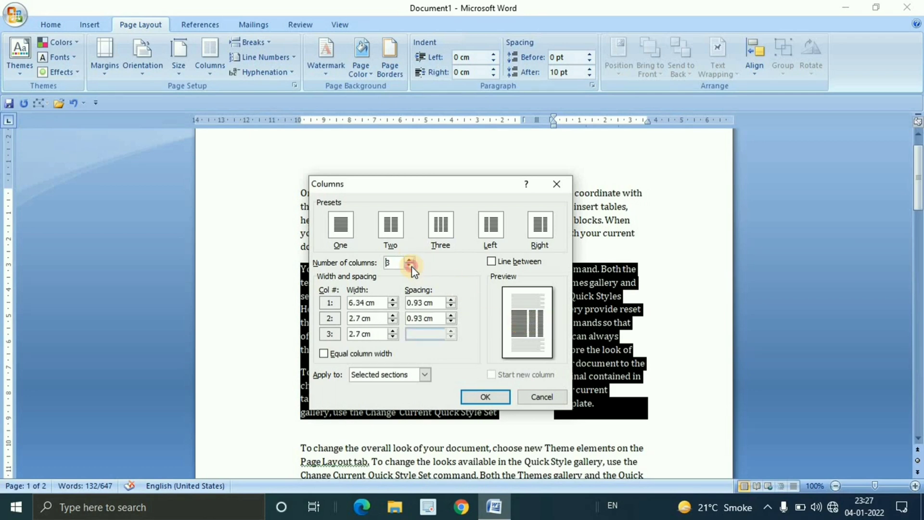
click(410, 267)
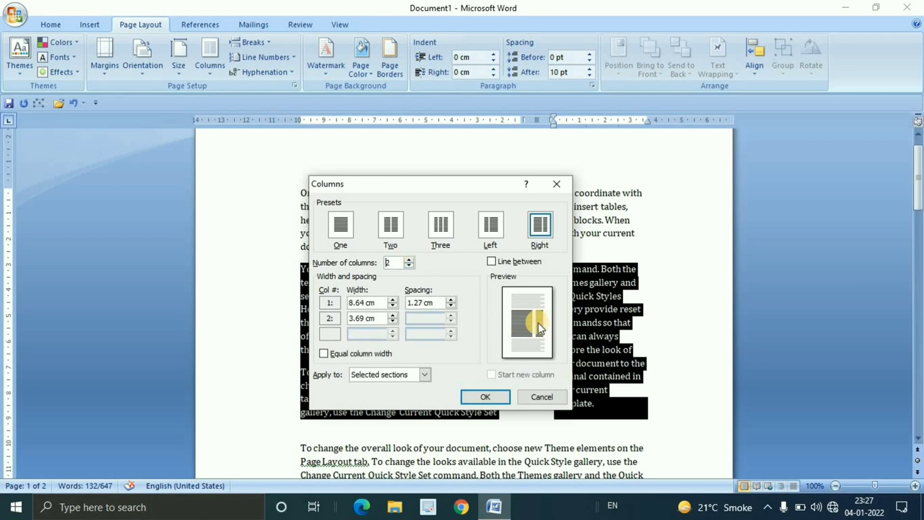
click(410, 260)
click(410, 260)
click(410, 260)
click(410, 260)
click(410, 260)
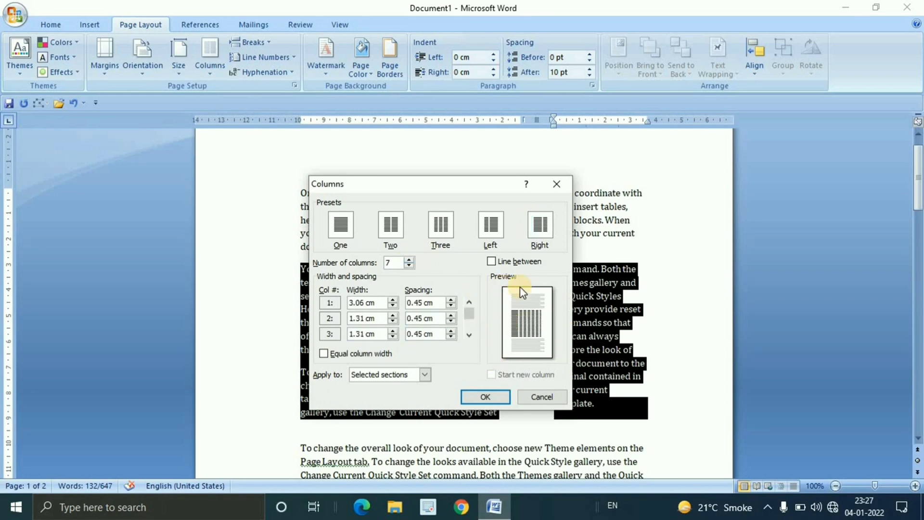
Widen the first of the seven columns and increase the spacing after it
click(394, 300)
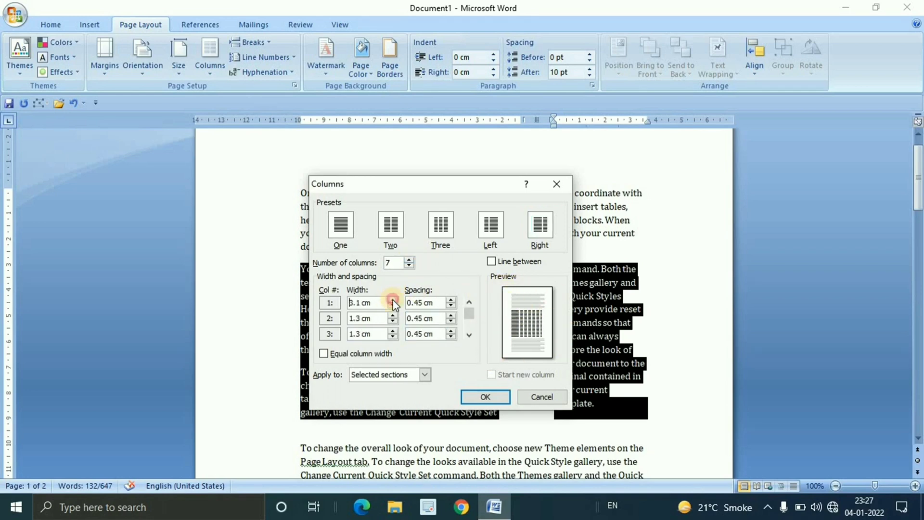
click(394, 300)
click(393, 300)
click(452, 300)
click(451, 300)
Reduce the layout to 2 columns with widths of 8.4 cm and 3.3 cm and 1.9 cm spacing, and apply it
click(410, 265)
click(410, 266)
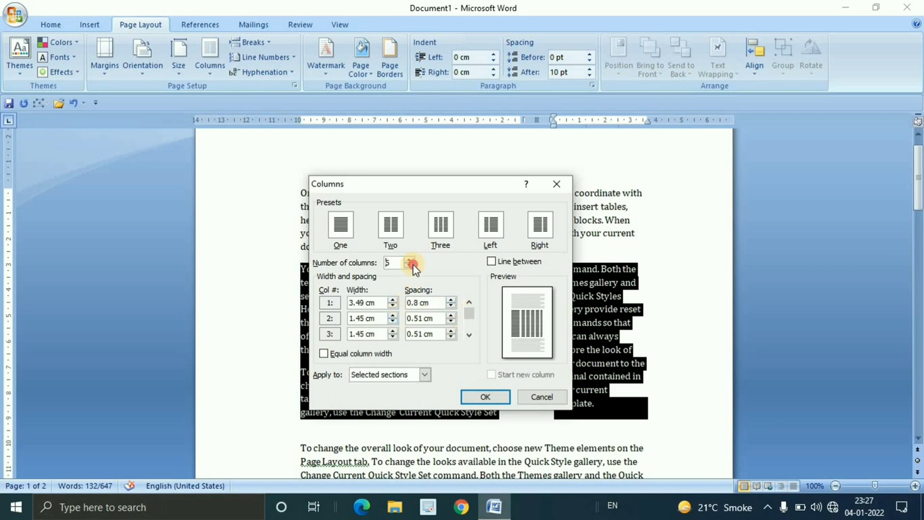
click(410, 265)
click(410, 266)
click(411, 265)
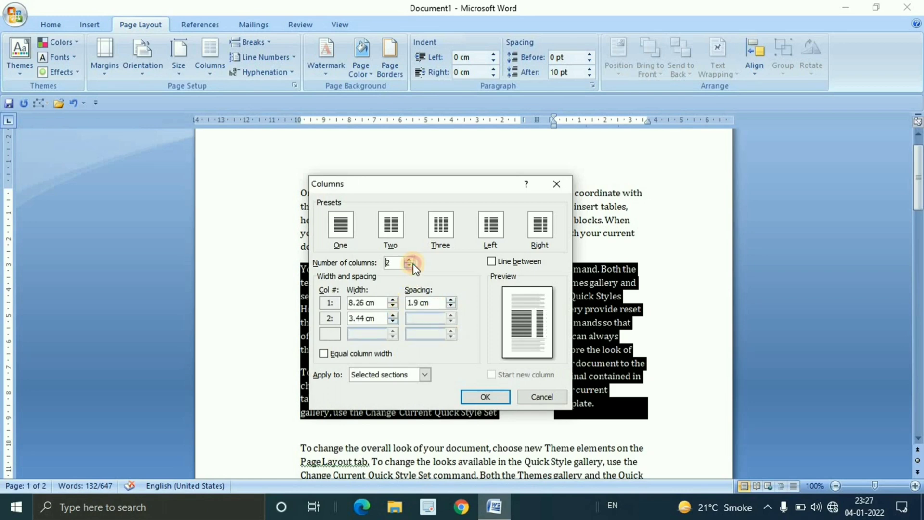
click(394, 300)
click(393, 299)
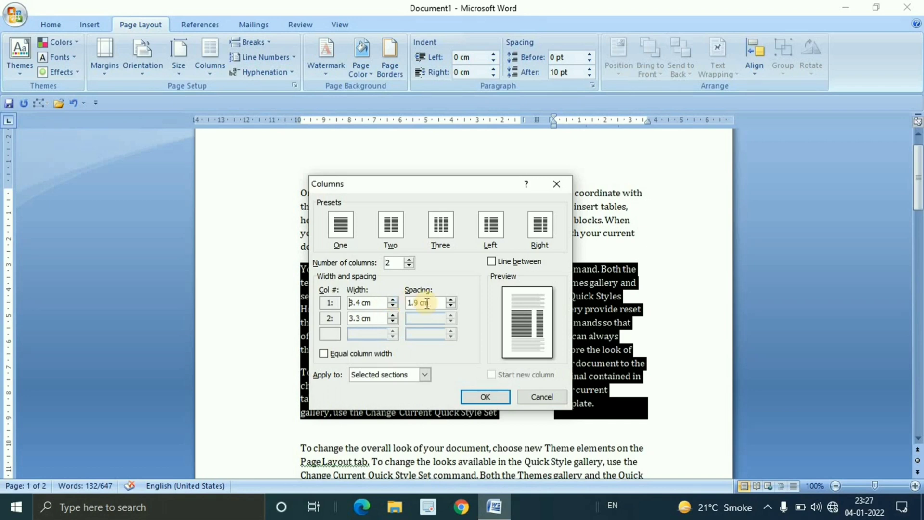
click(451, 300)
click(451, 299)
click(451, 299)
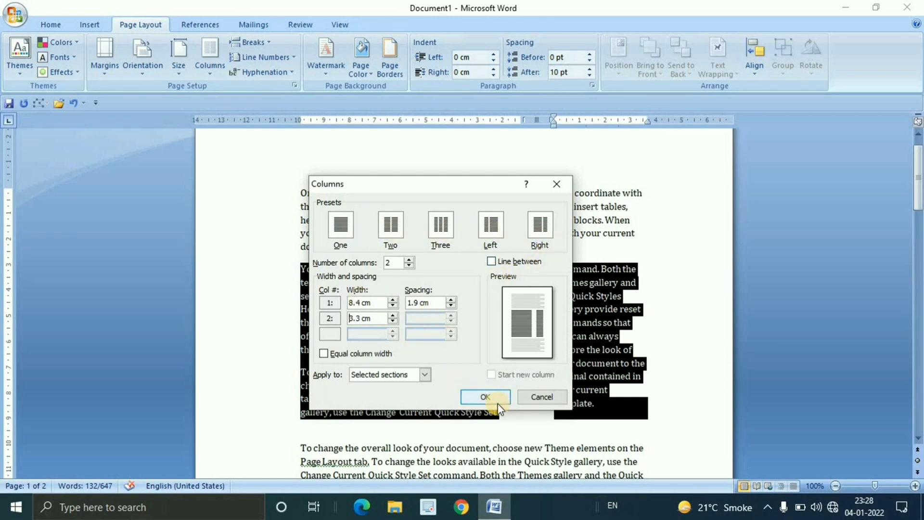
click(463, 393)
click(646, 337)
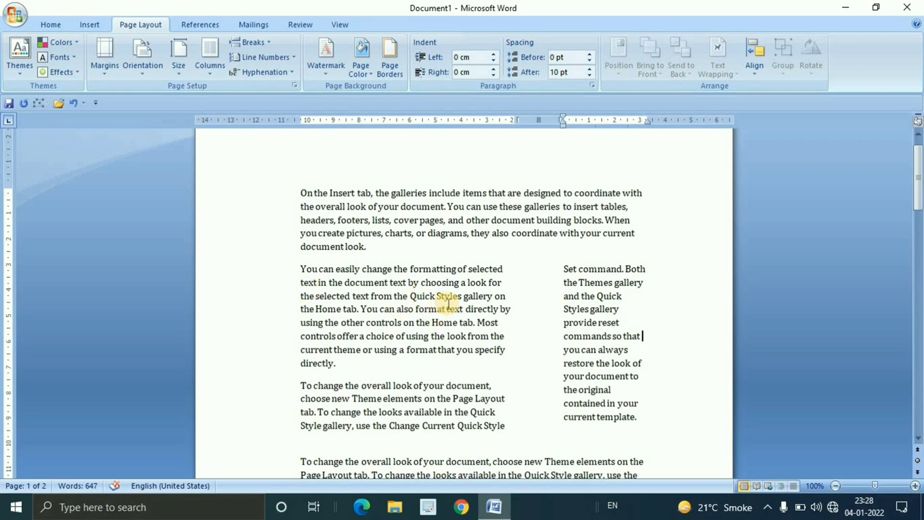
Add a separating line between the two unequal columns of the selected text through the custom column settings
drag(300, 269, 344, 283)
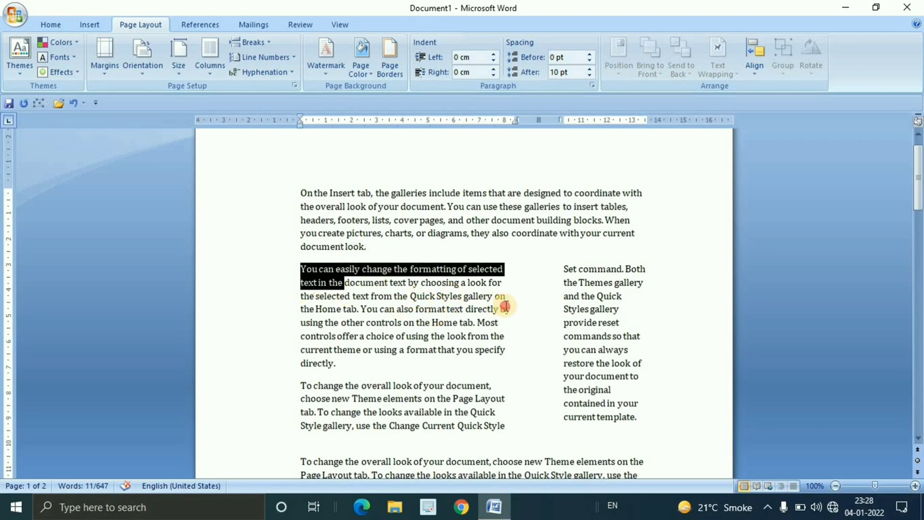
click(532, 291)
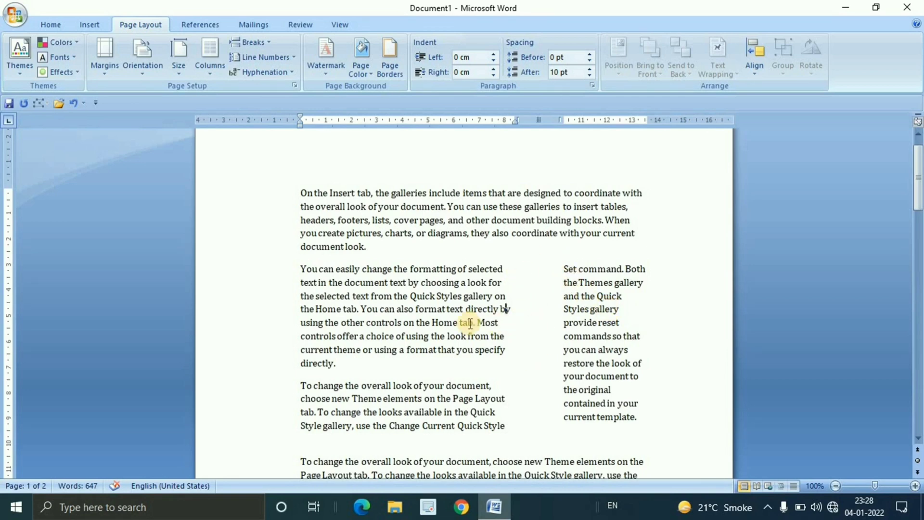
drag(300, 267, 641, 418)
click(208, 74)
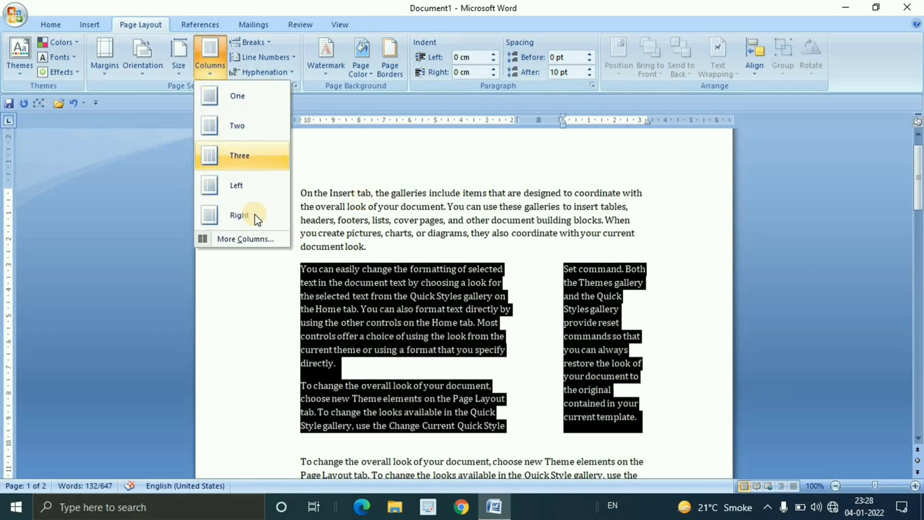
click(258, 240)
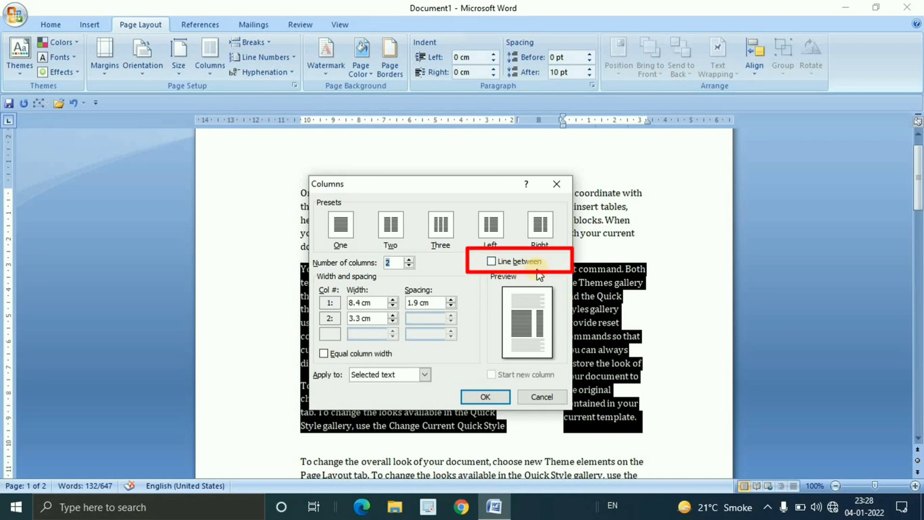
click(511, 265)
click(495, 397)
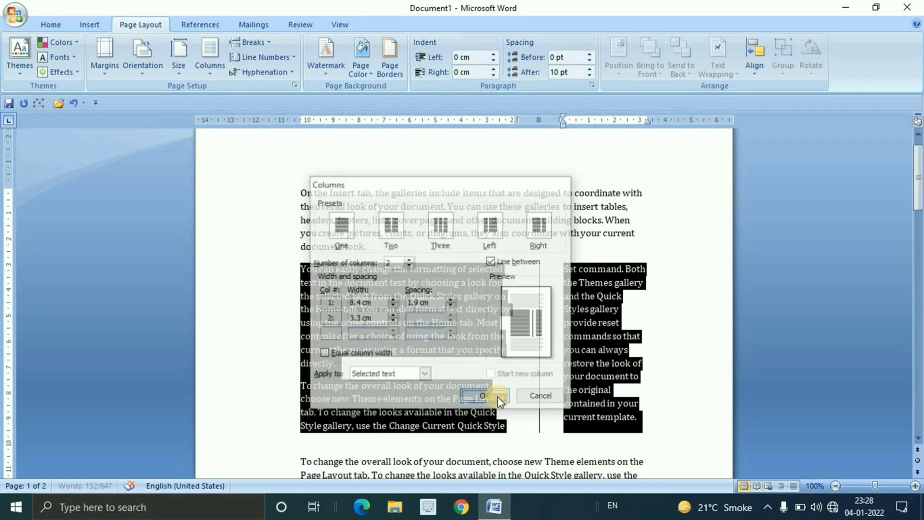
click(669, 324)
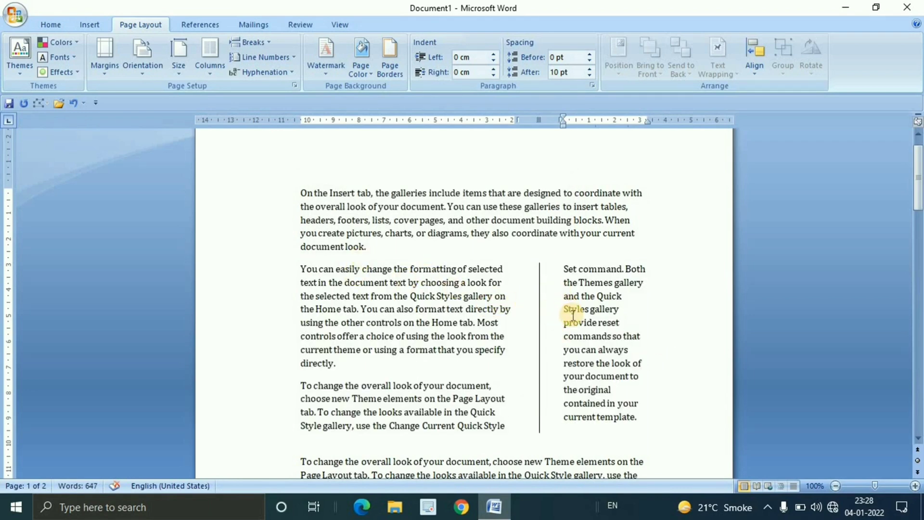
Remove the separating line between the two columns by turning off Line between for the selected text
drag(299, 270, 637, 418)
click(210, 68)
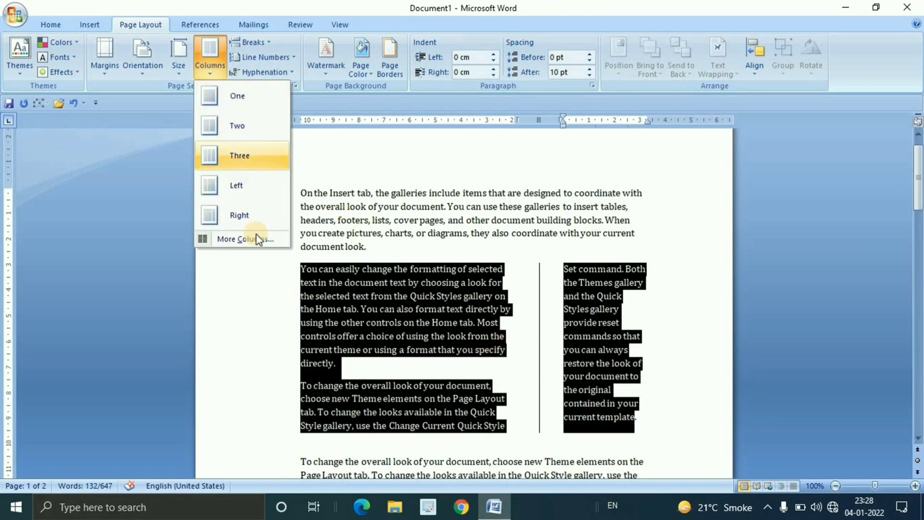
click(257, 244)
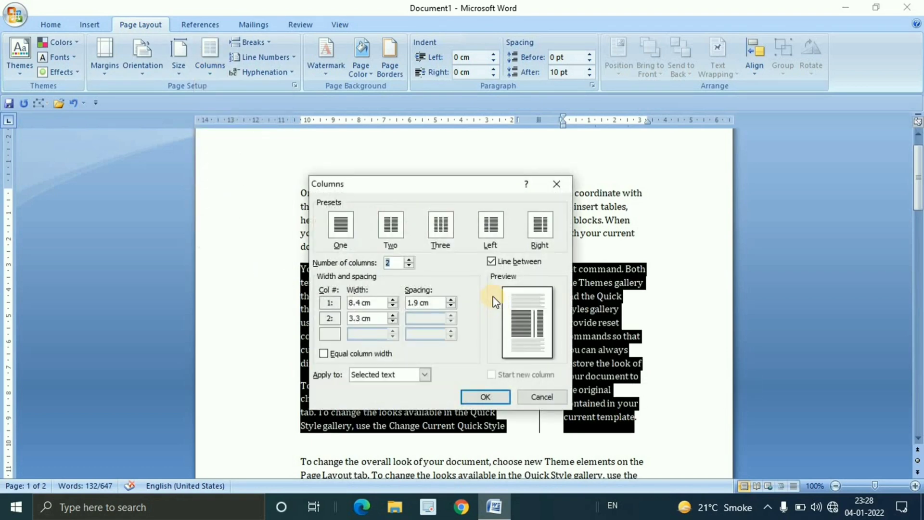
click(484, 397)
click(638, 310)
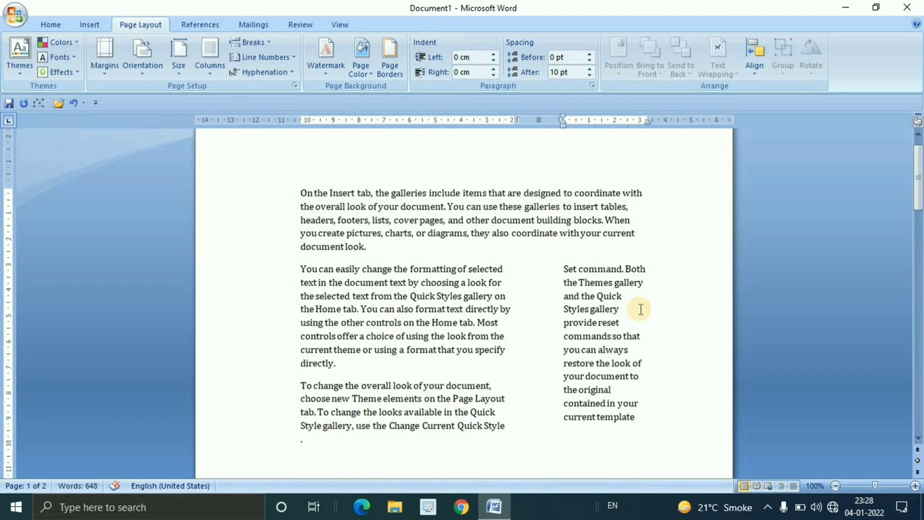
Open the custom column settings, review the choices for where they apply, and close them without applying changes
click(210, 62)
click(247, 238)
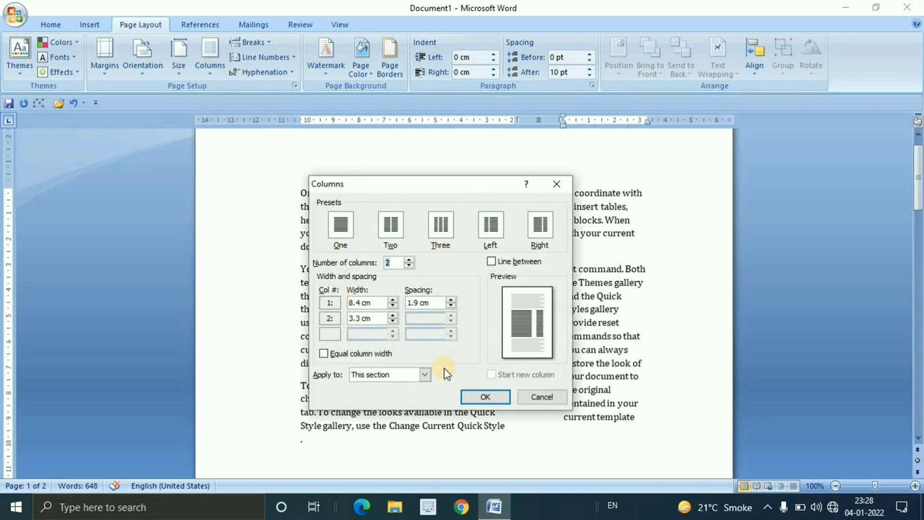
click(425, 374)
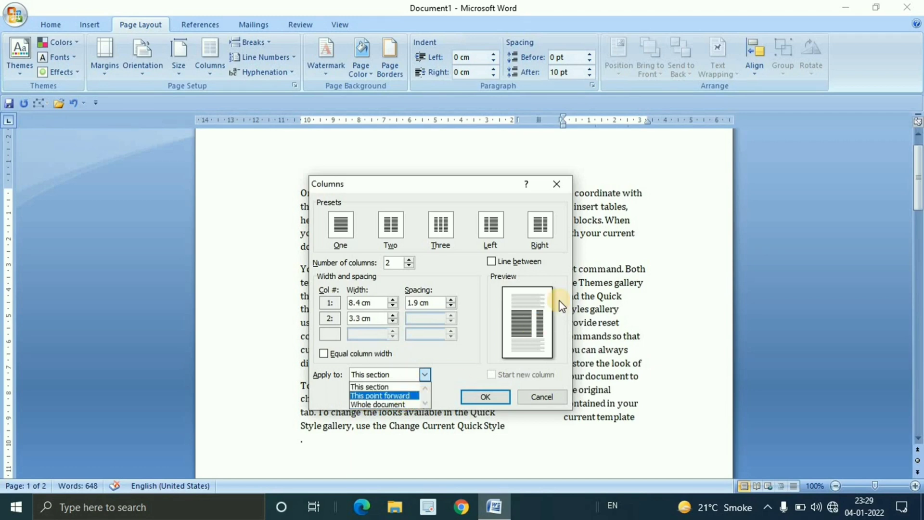
click(556, 184)
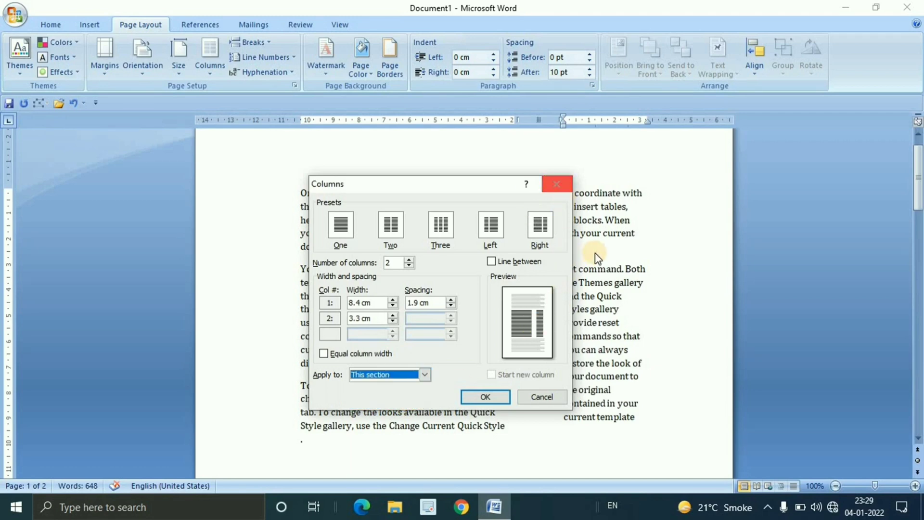
click(555, 185)
click(564, 379)
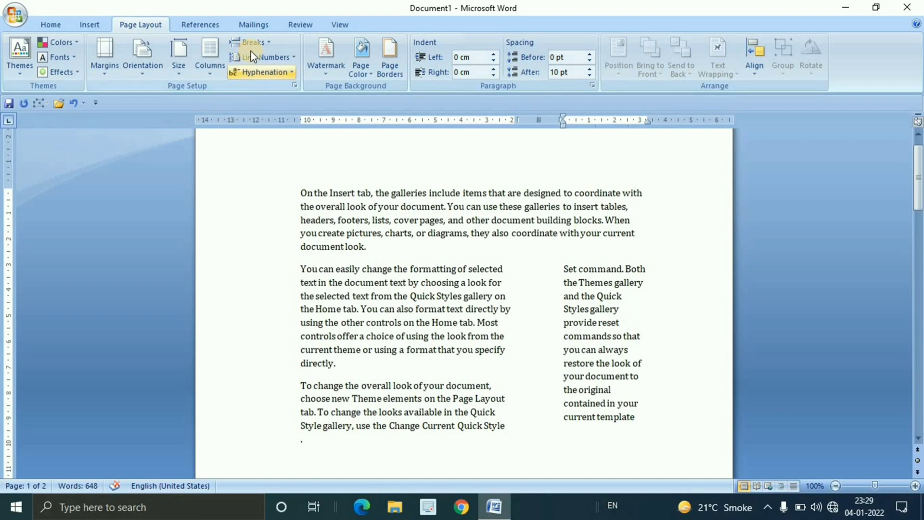
Review the break types, insert a page break after "You can easily change", and check how the text splits across the pages
click(270, 42)
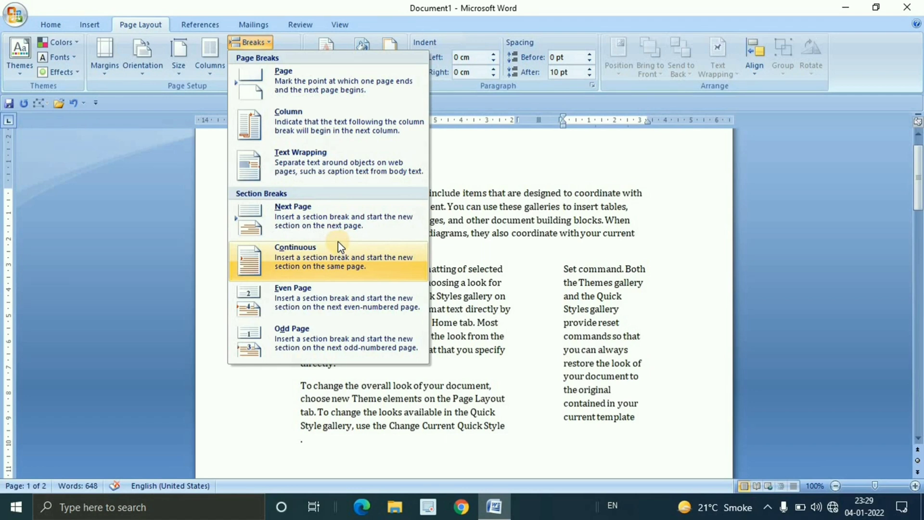
click(540, 295)
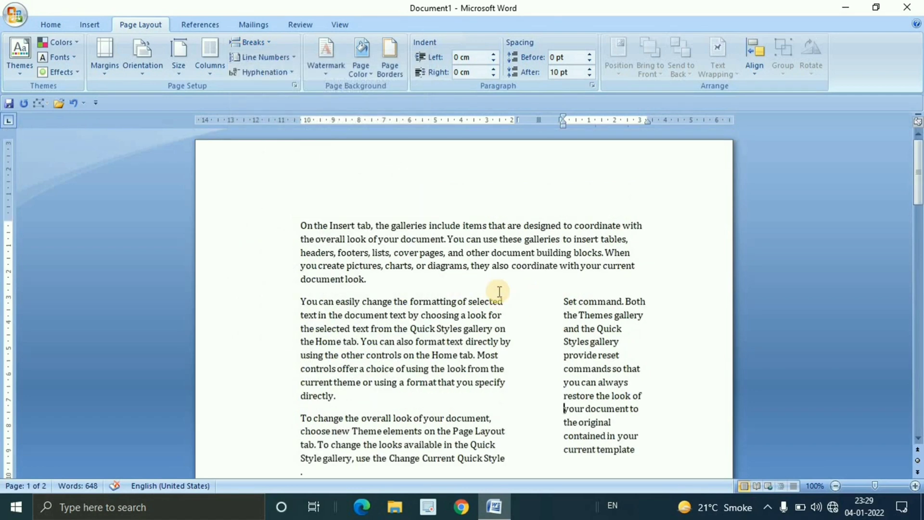
click(395, 301)
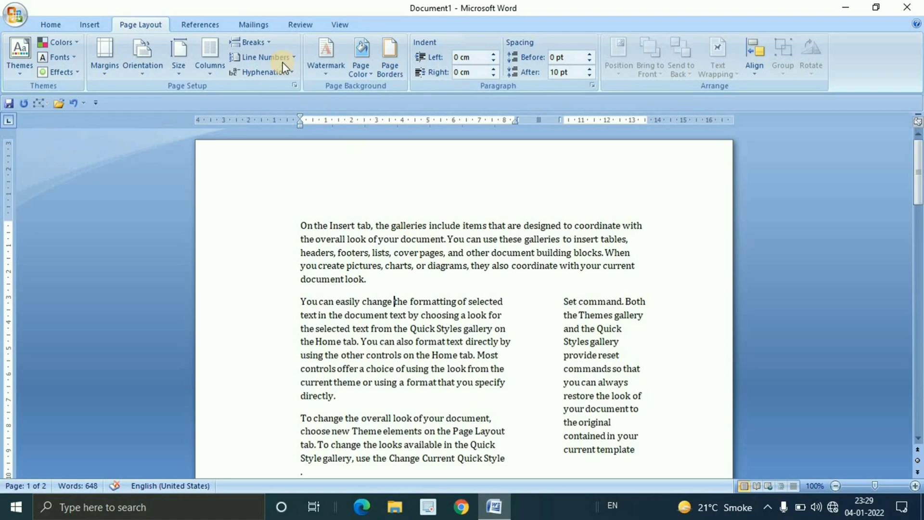
click(265, 42)
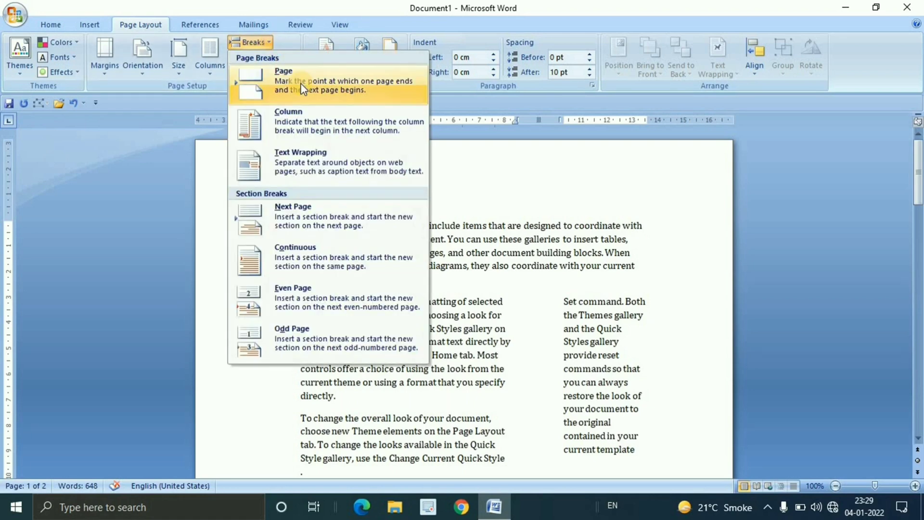
click(260, 87)
scroll(490, 305, up, 10)
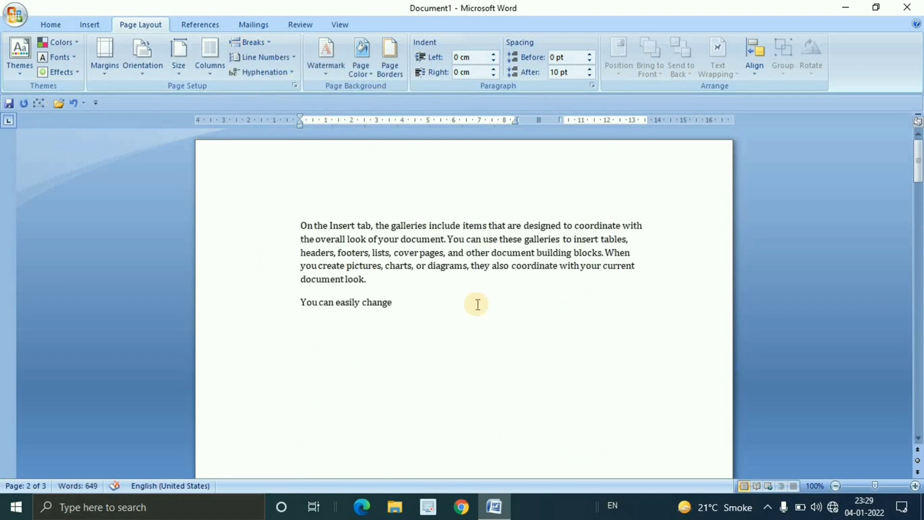
click(395, 302)
scroll(471, 299, down, 10)
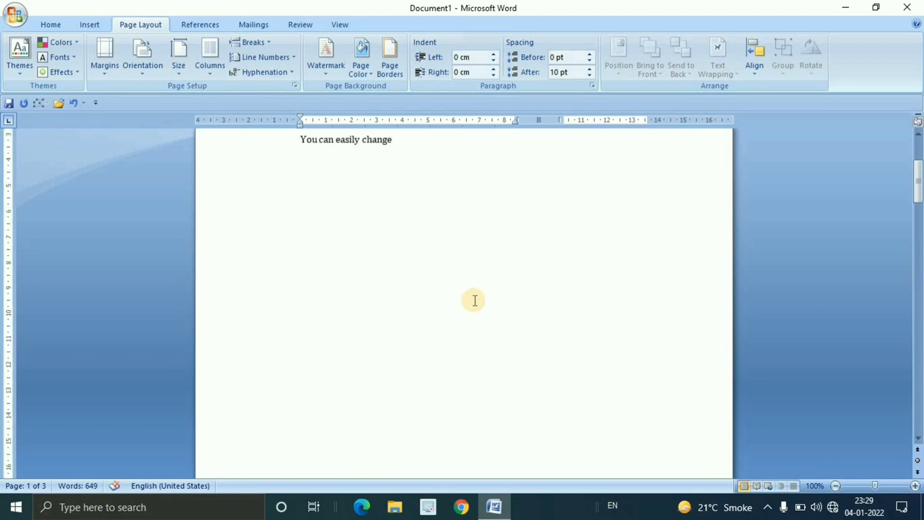
scroll(479, 302, down, 5)
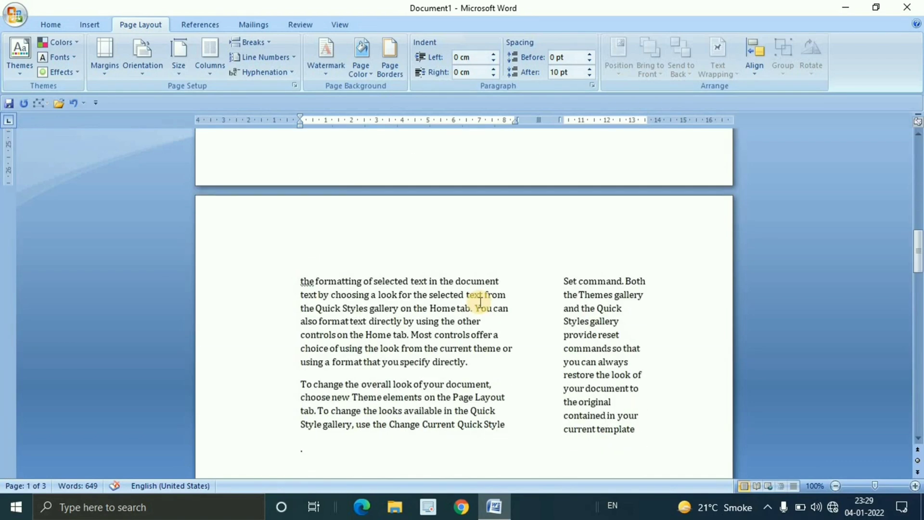
ctrl+scroll(476, 304, down, 2)
ctrl+scroll(478, 304, down, 1)
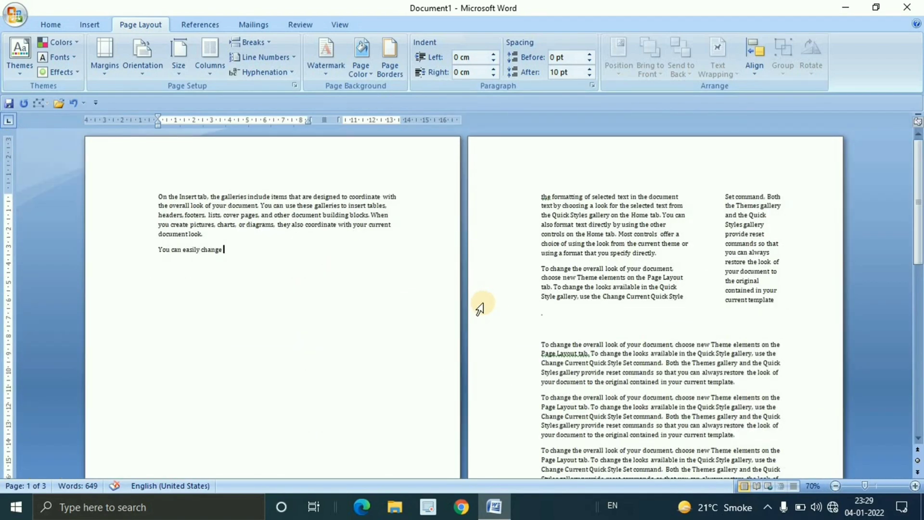
Insert another page break before "cover pages" in the first paragraph, and undo both page breaks
click(223, 214)
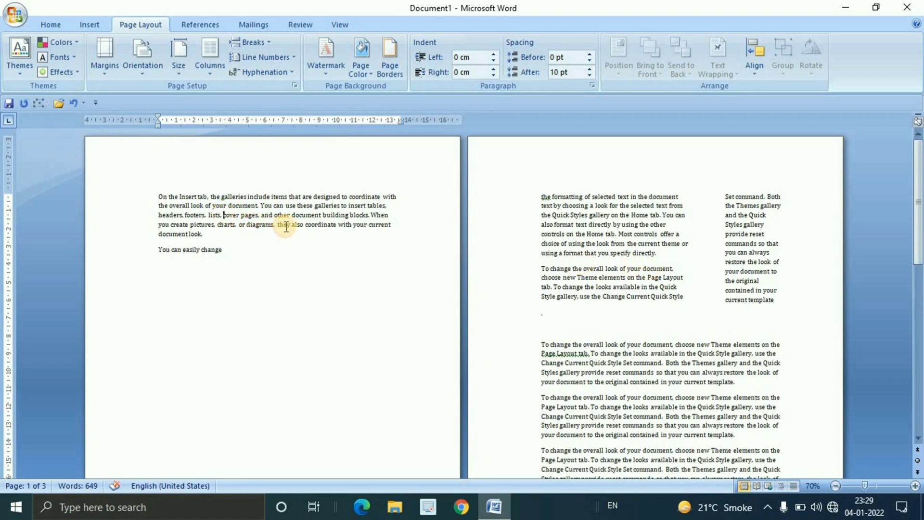
click(264, 42)
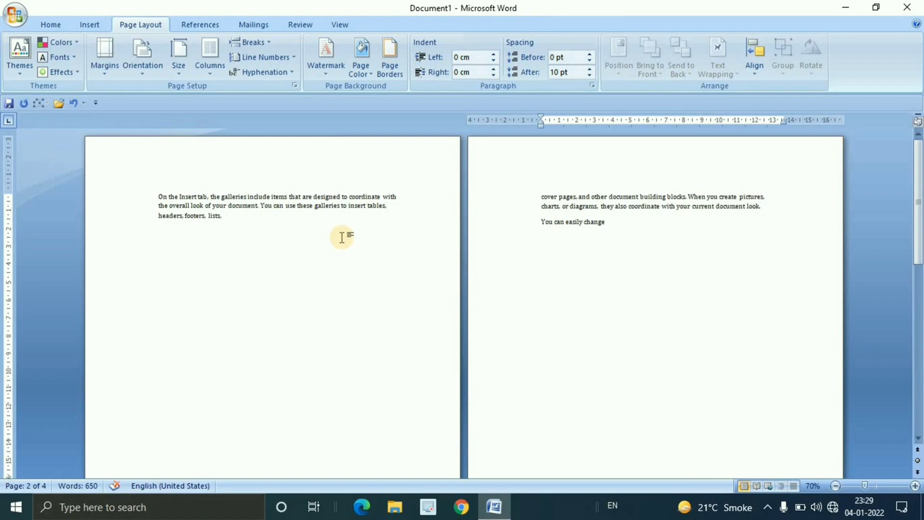
key(ctrl+z)
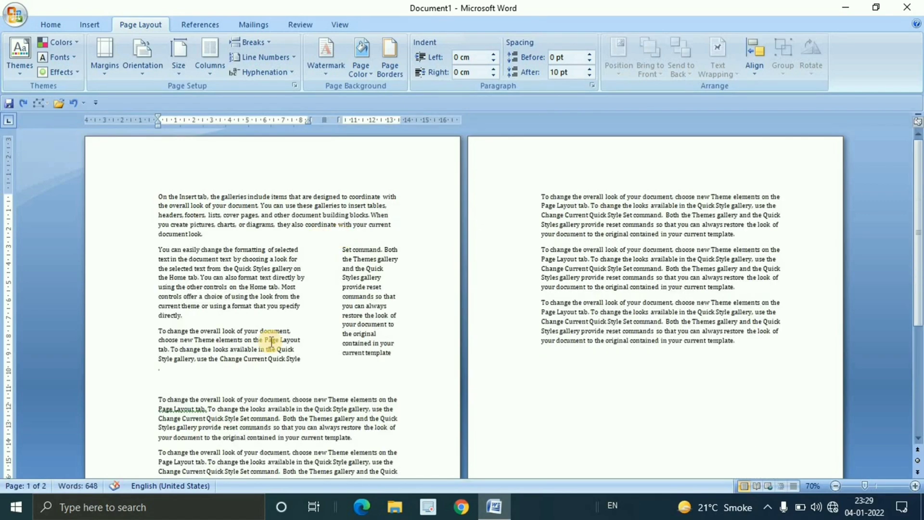
Insert a page break after "You can easily change the formatting", review the break types again, and remove that break
click(267, 249)
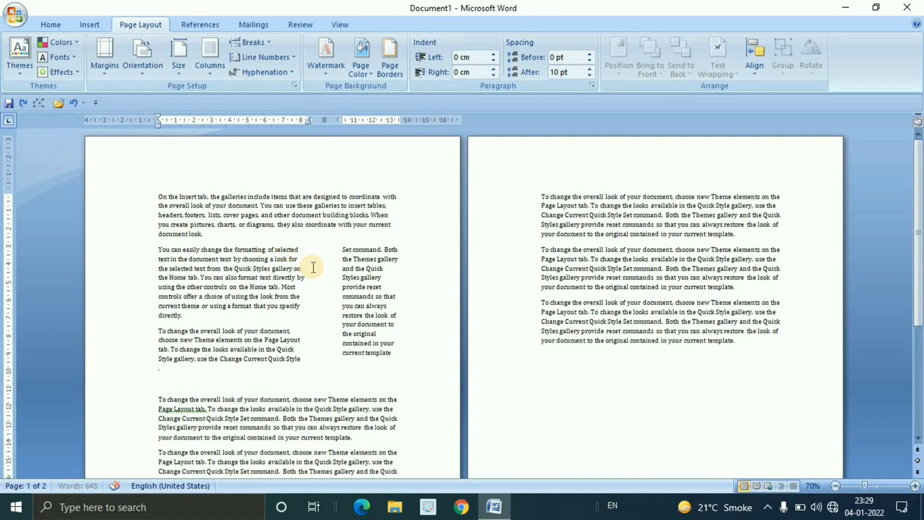
key(ctrl+Return)
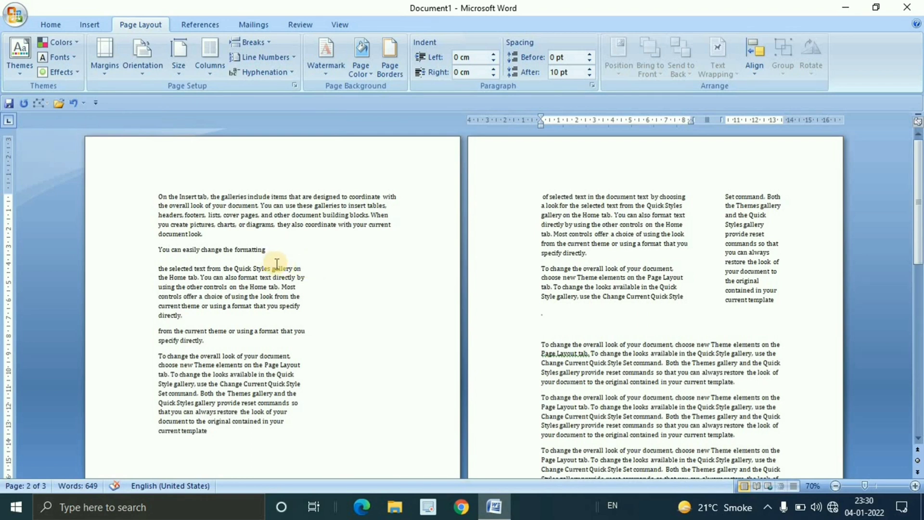
click(265, 44)
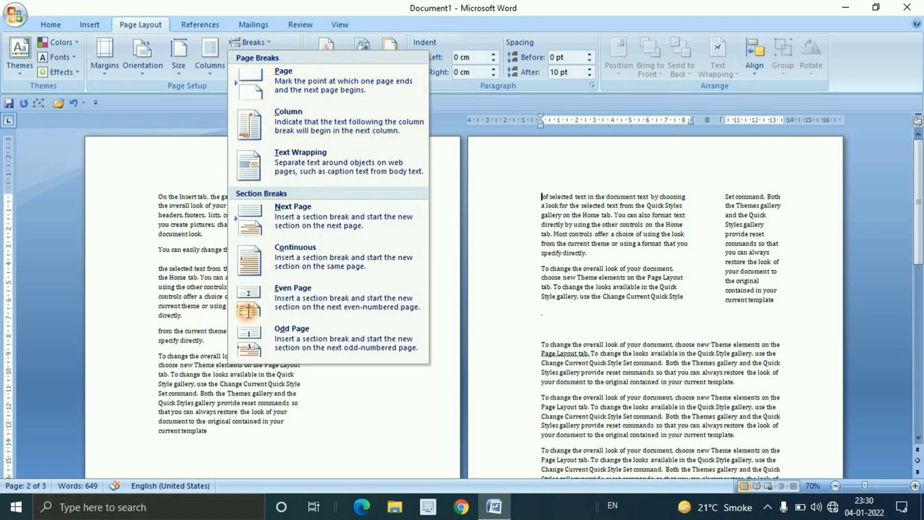
click(345, 331)
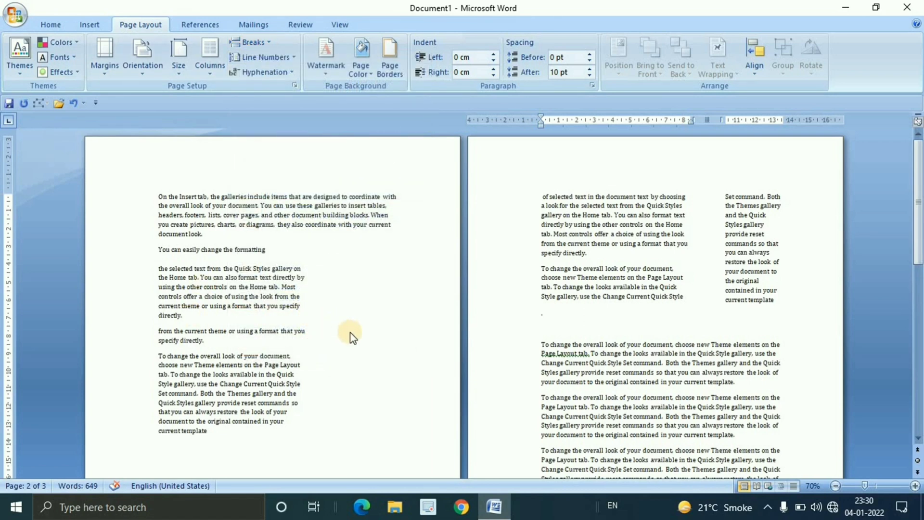
key(BackSpace)
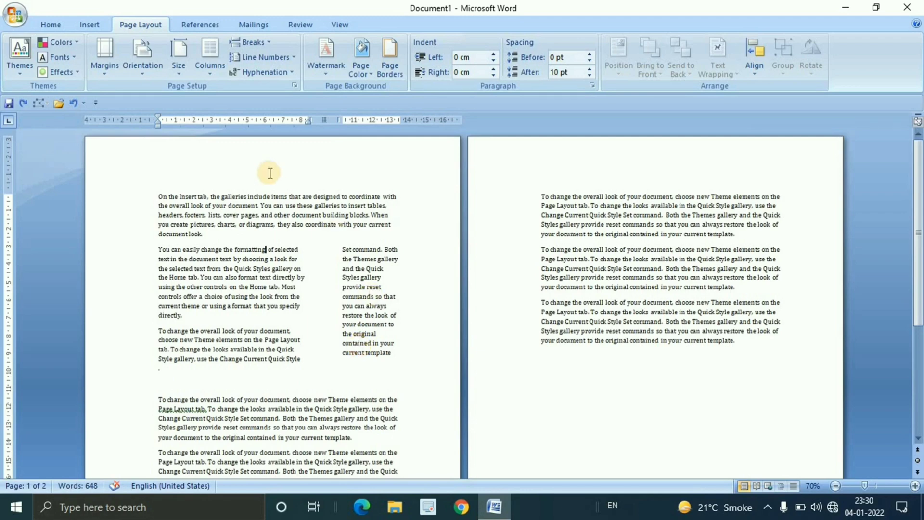
Apply the Two column layout to the text from "You can easily change" to "current template"
ctrl+scroll(380, 311, up, 3)
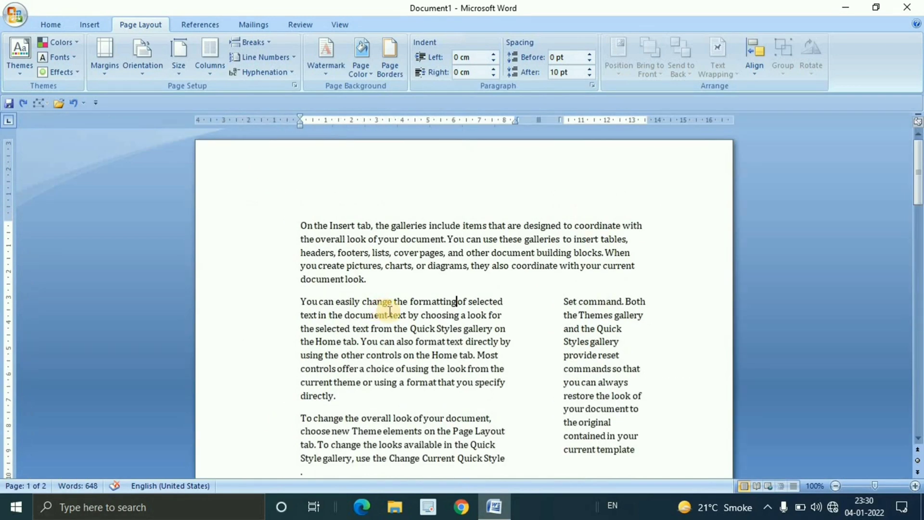
scroll(395, 313, down, 2)
drag(300, 236, 650, 384)
click(210, 56)
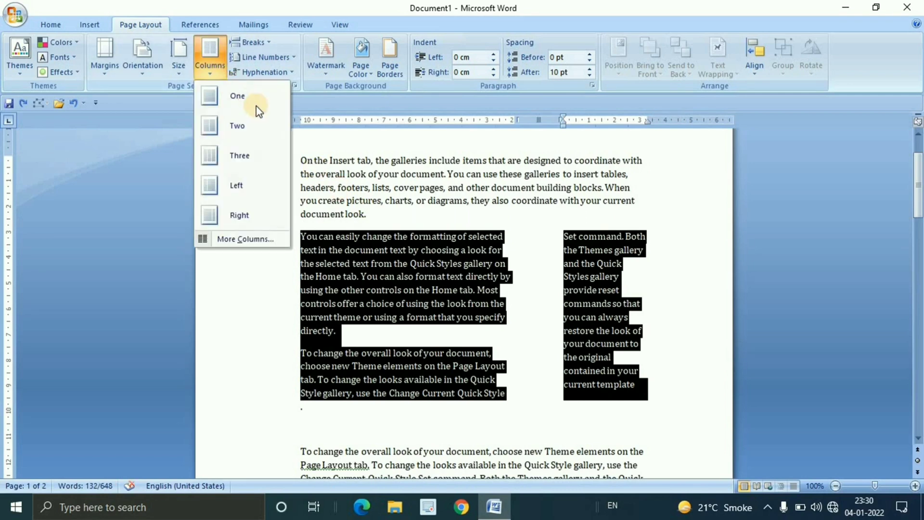
click(234, 124)
click(642, 372)
Justify all the text in the two equal columns
drag(301, 235, 646, 392)
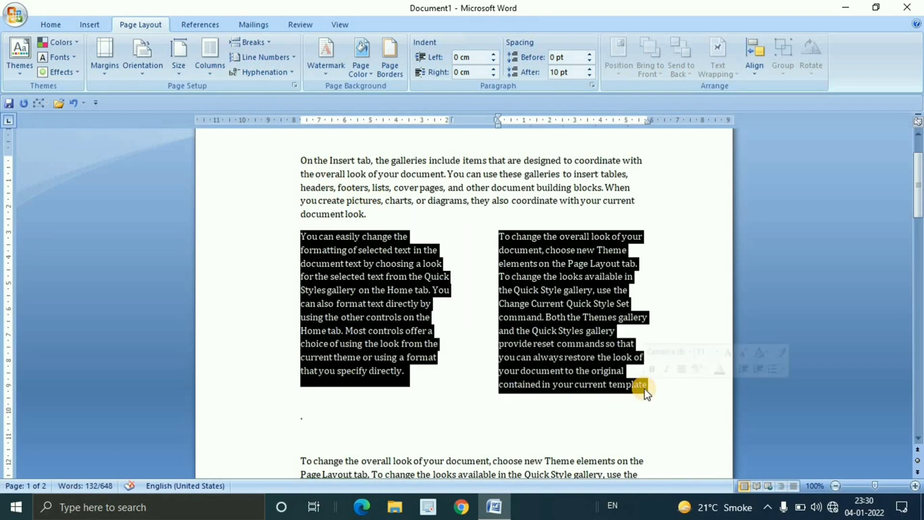
key(ctrl+j)
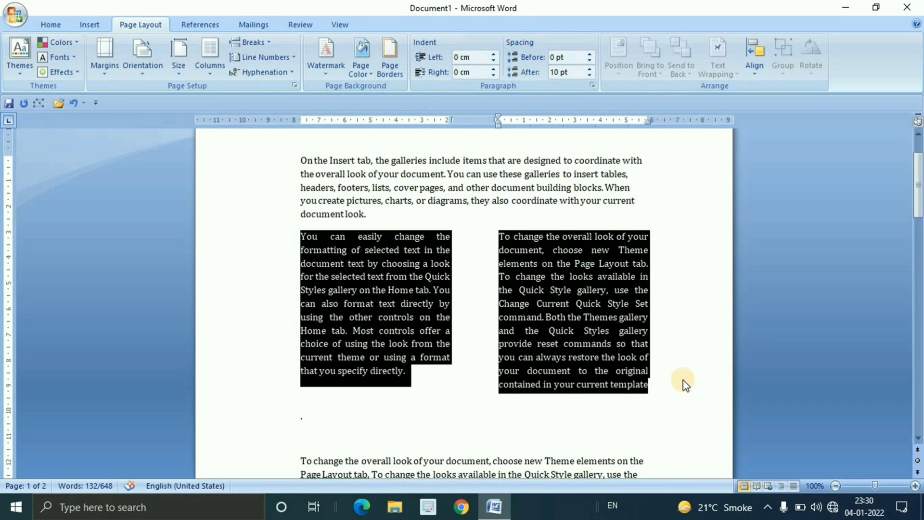
click(684, 379)
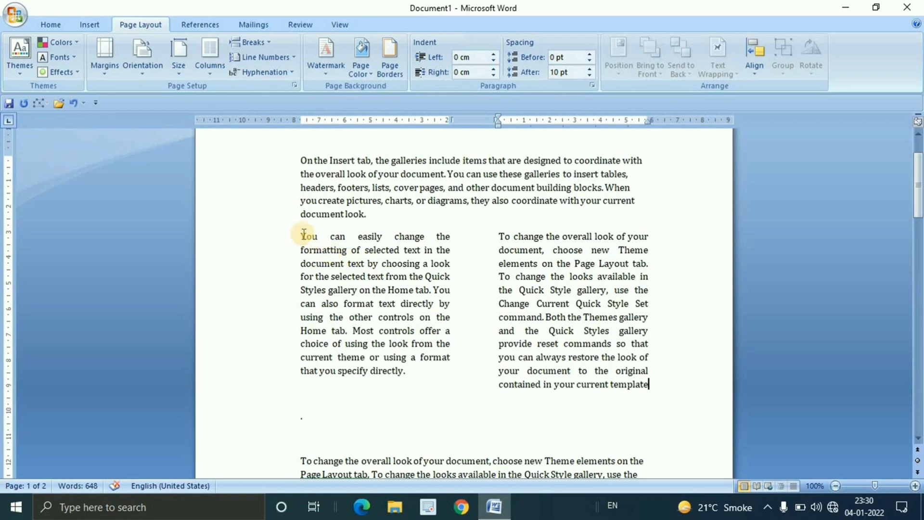
Add a separating line between the two columns running from "You can easily change" to "current template"
drag(309, 236, 683, 355)
drag(300, 236, 686, 388)
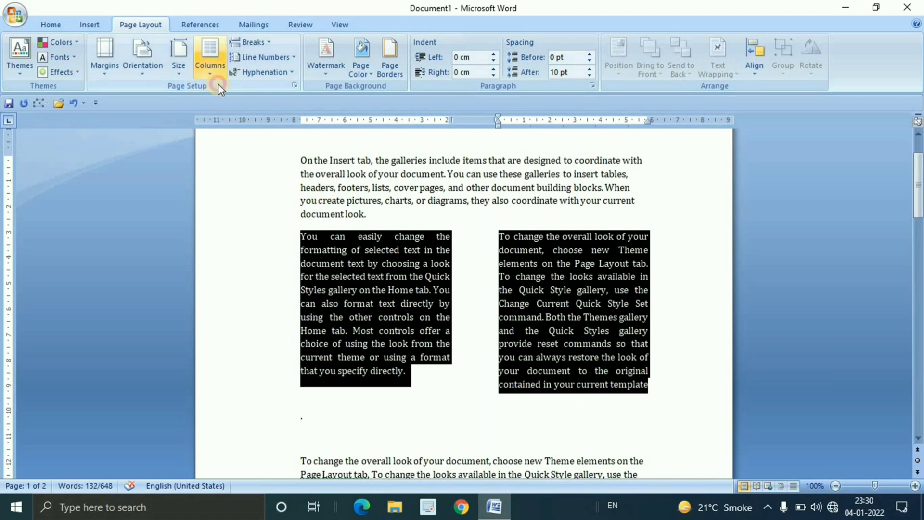
click(209, 62)
click(265, 238)
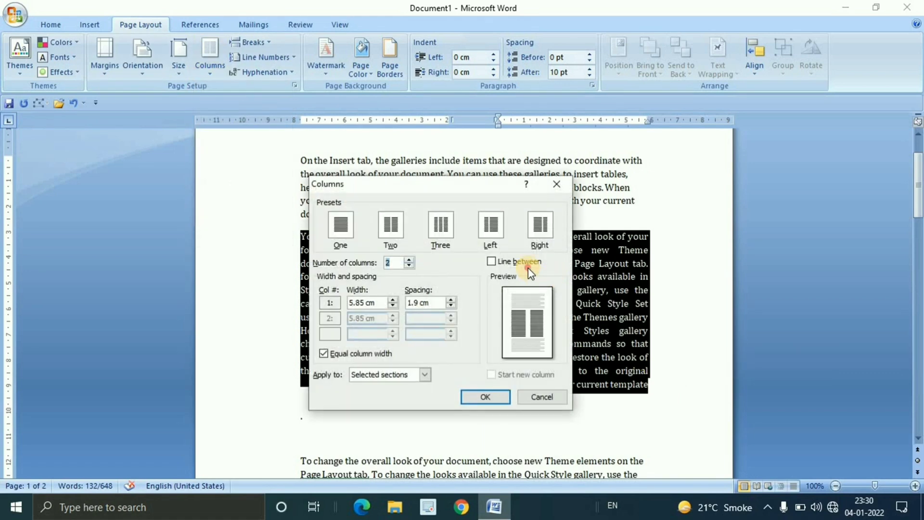
click(490, 263)
click(504, 397)
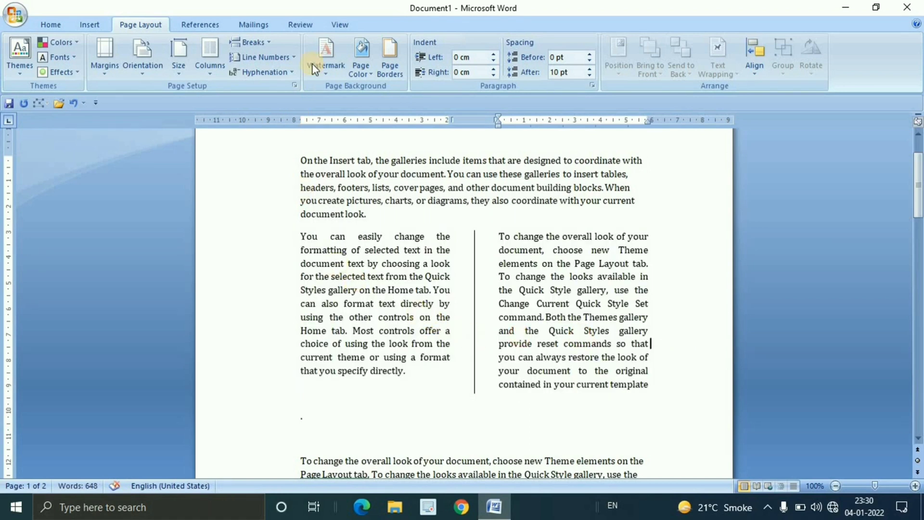
click(268, 42)
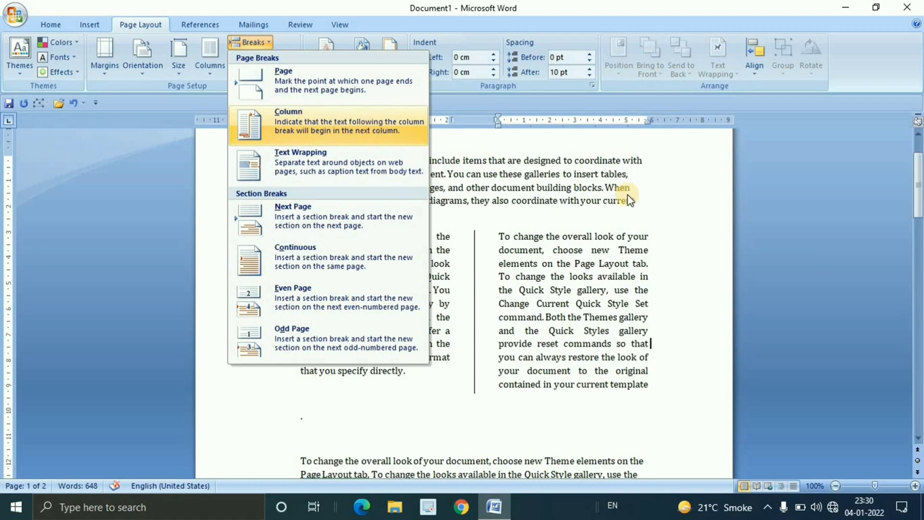
click(675, 238)
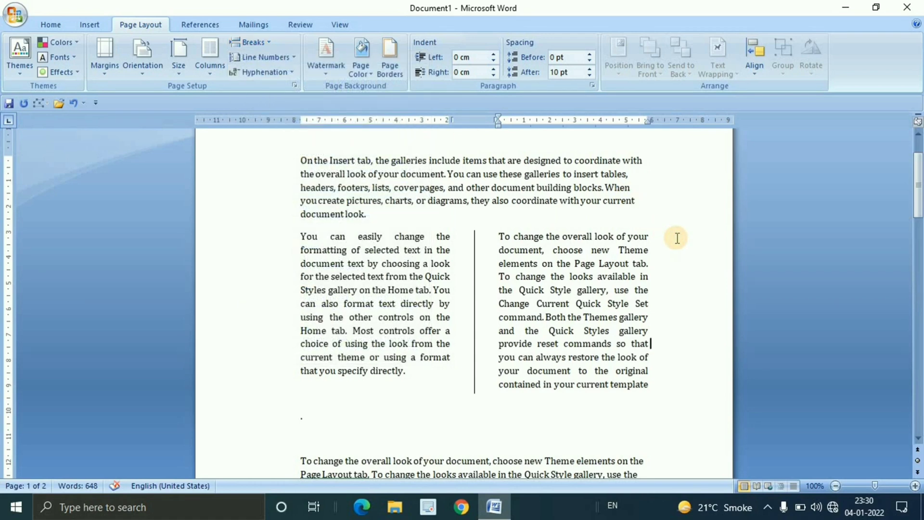
click(376, 302)
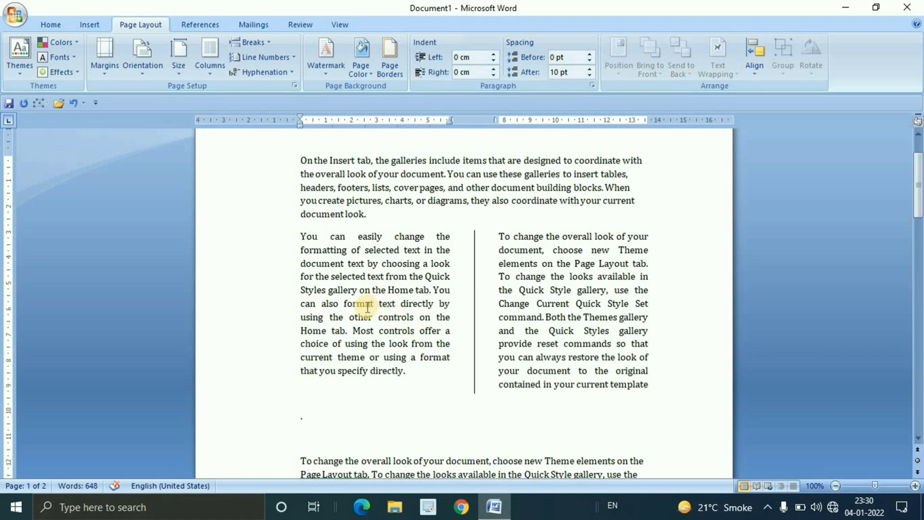
drag(379, 302, 415, 374)
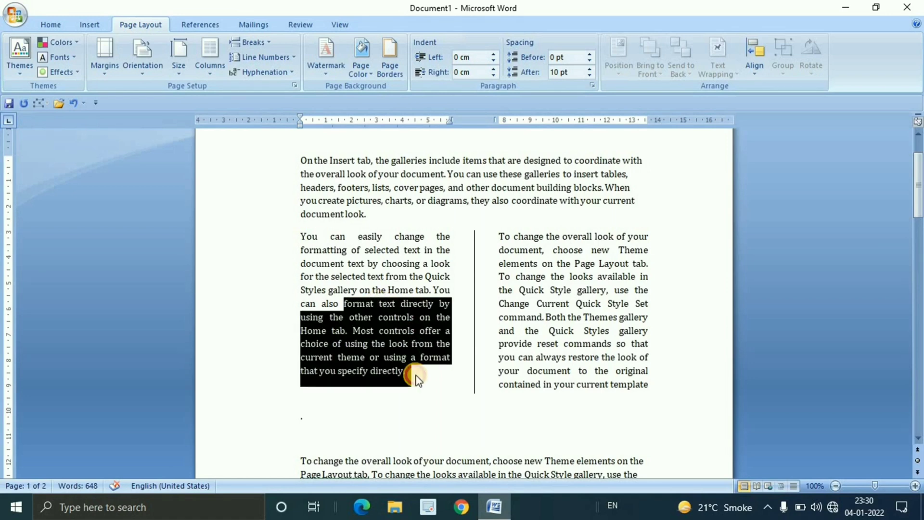
drag(501, 233, 598, 339)
click(601, 339)
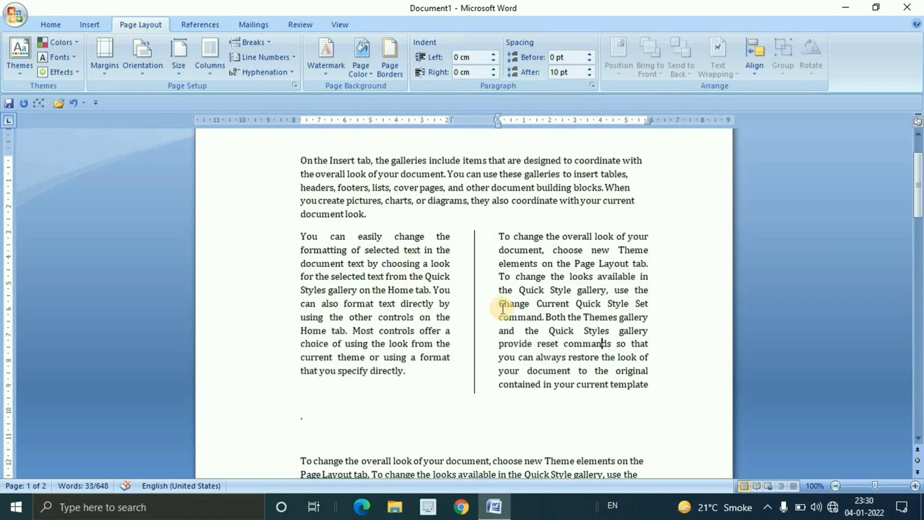
Insert a column break after "You can also format" in the first column, check the text flow, and undo the break
click(374, 302)
click(271, 45)
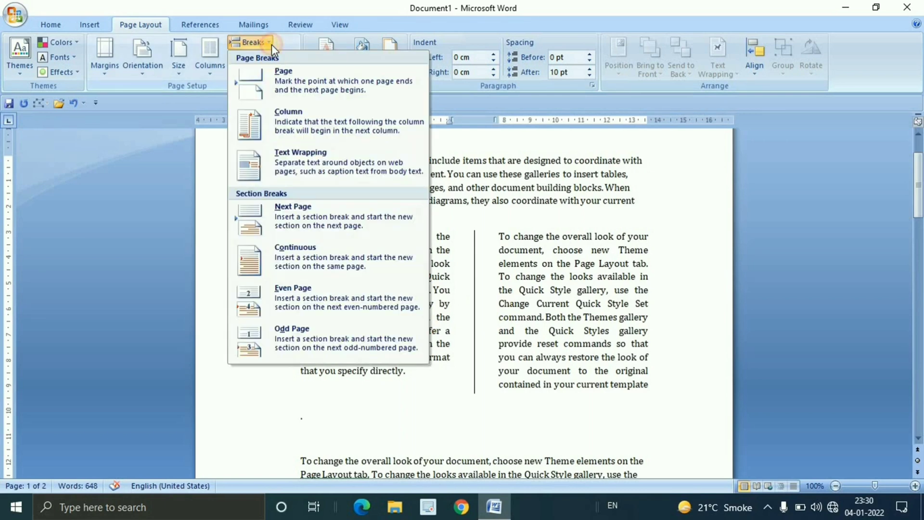
click(292, 120)
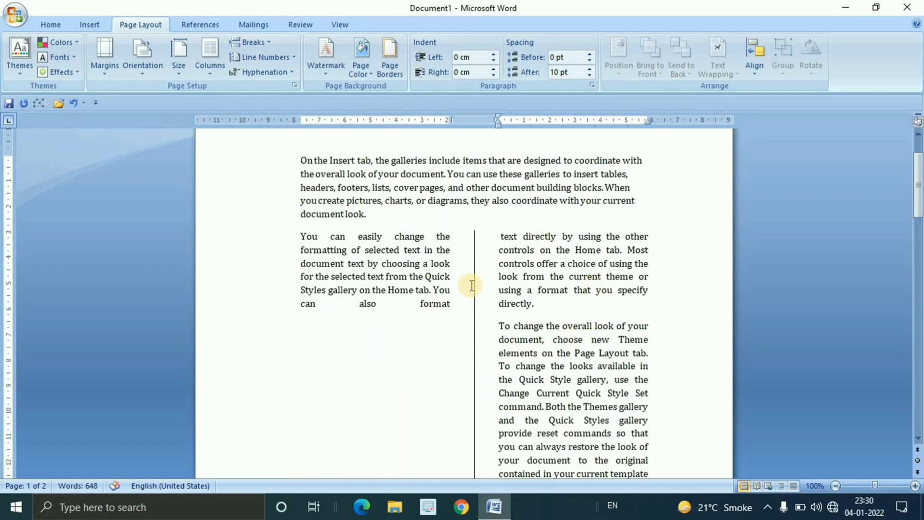
scroll(554, 281, down, 4)
scroll(559, 285, up, 4)
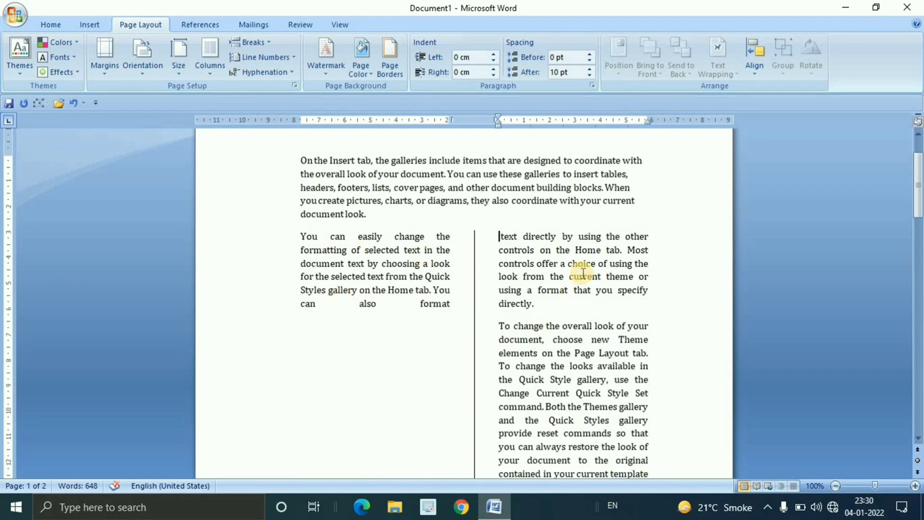
scroll(585, 270, down, 4)
scroll(588, 268, up, 4)
key(ctrl+z)
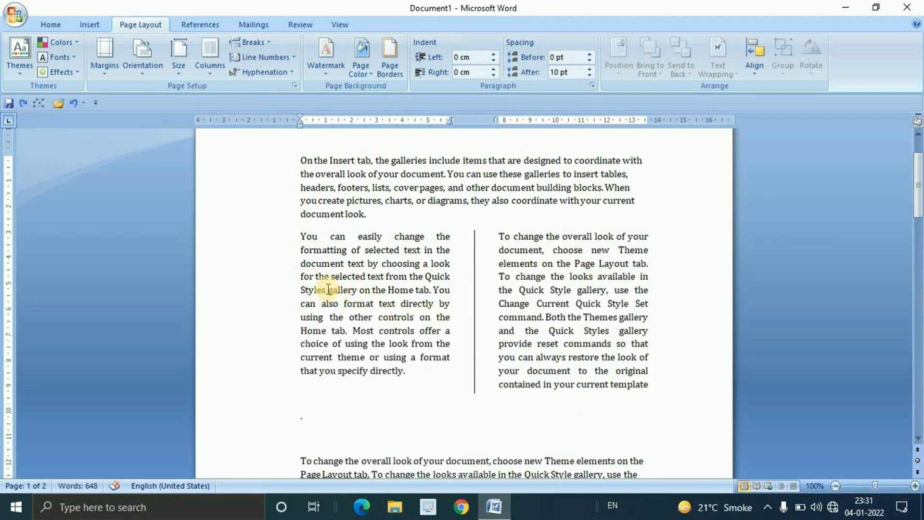
Insert a column break before "gallery on the Home tab" in the first column, and undo it
click(328, 289)
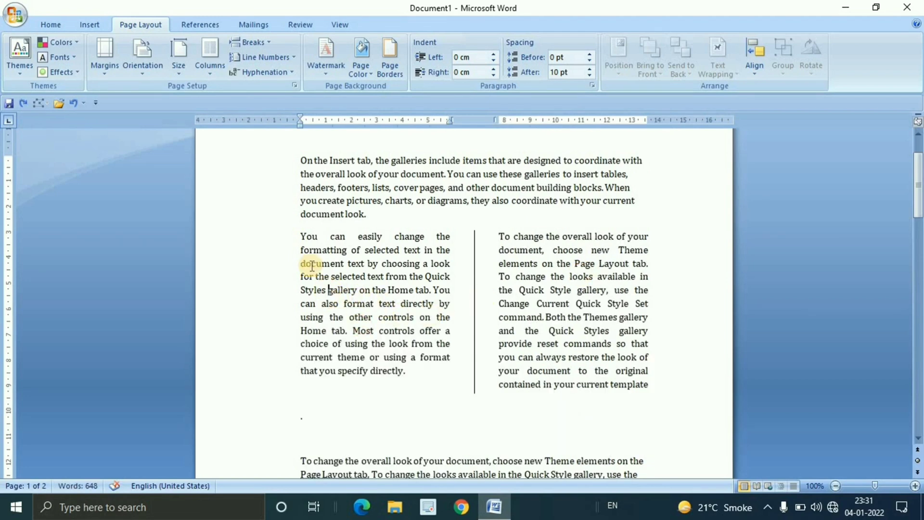
click(260, 42)
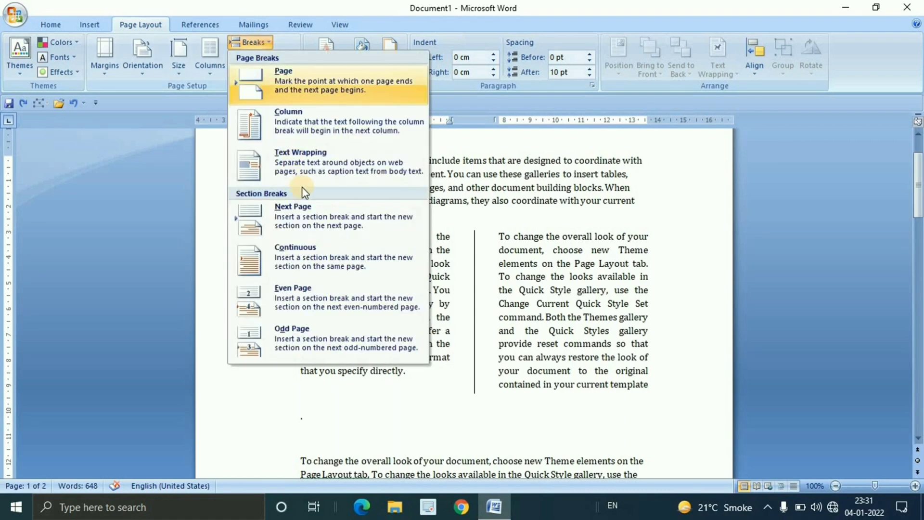
click(308, 126)
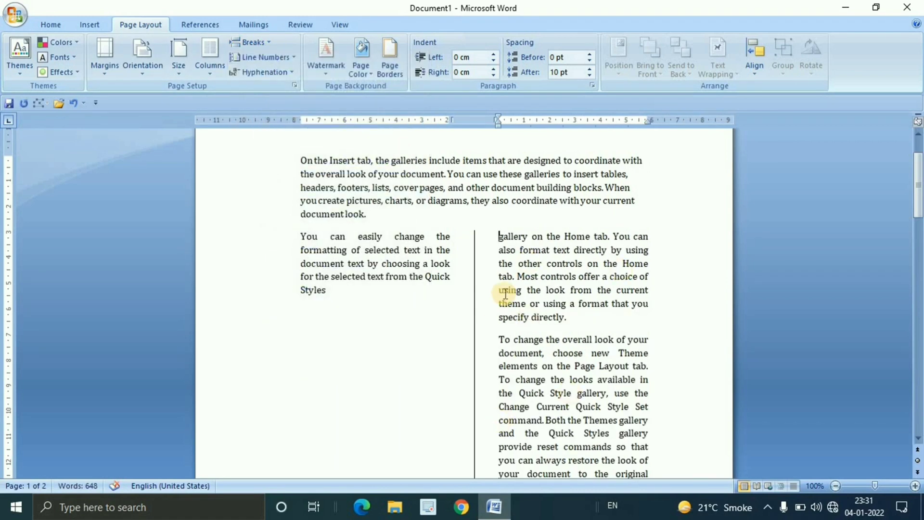
key(ctrl+z)
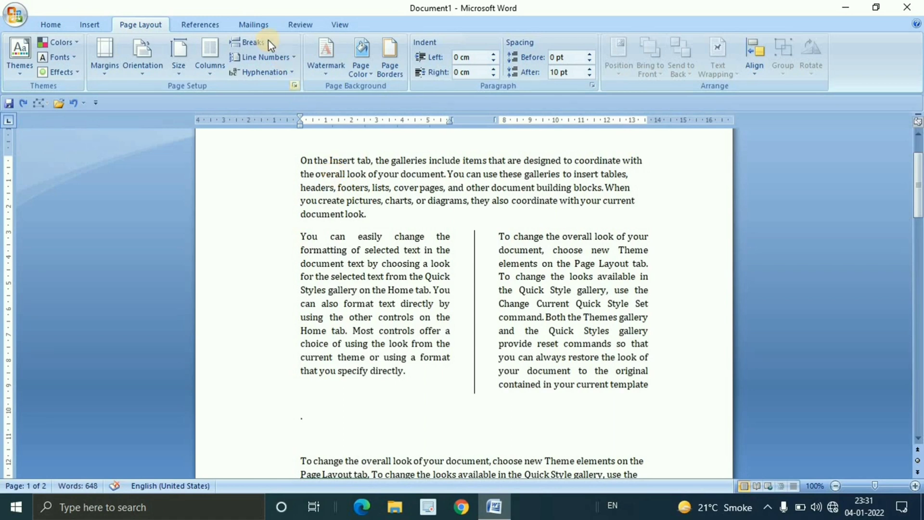
click(268, 42)
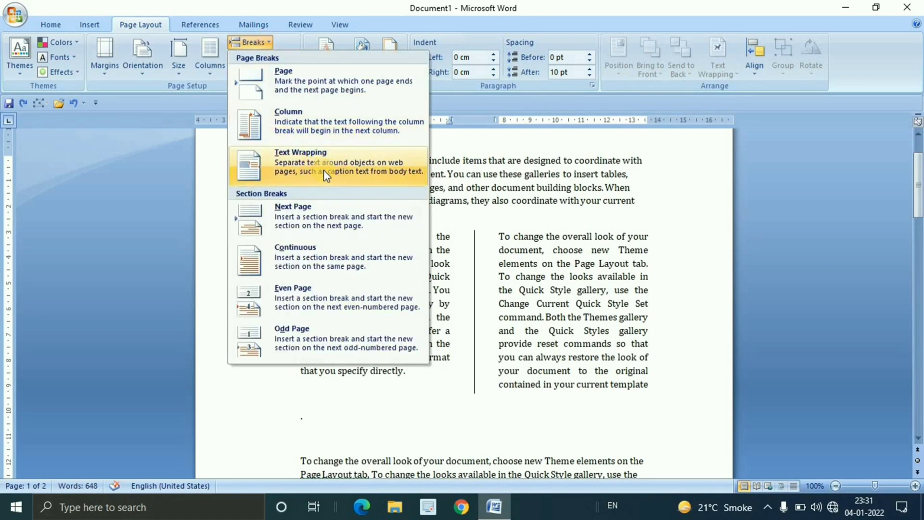
scroll(645, 400, up, 3)
click(249, 253)
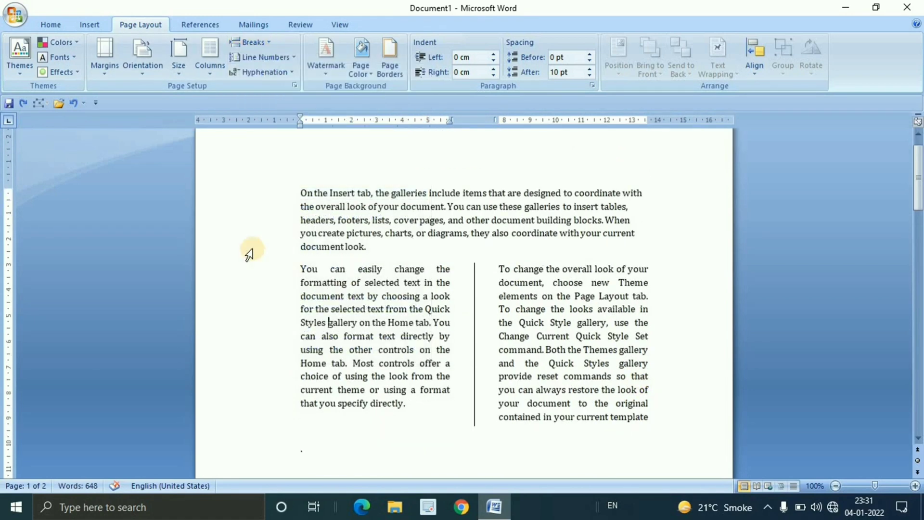
Return the two-column text from "You can easily change" to "current template" to the One column layout
drag(300, 268, 669, 424)
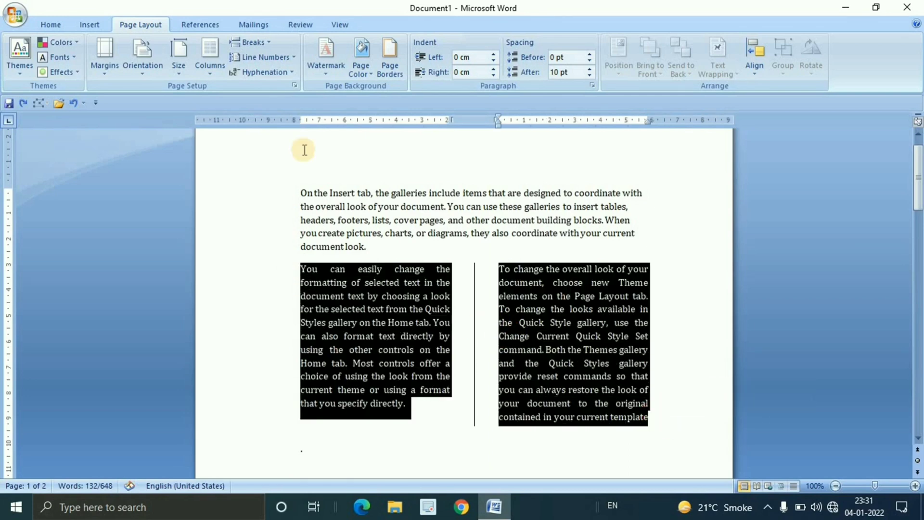
click(211, 72)
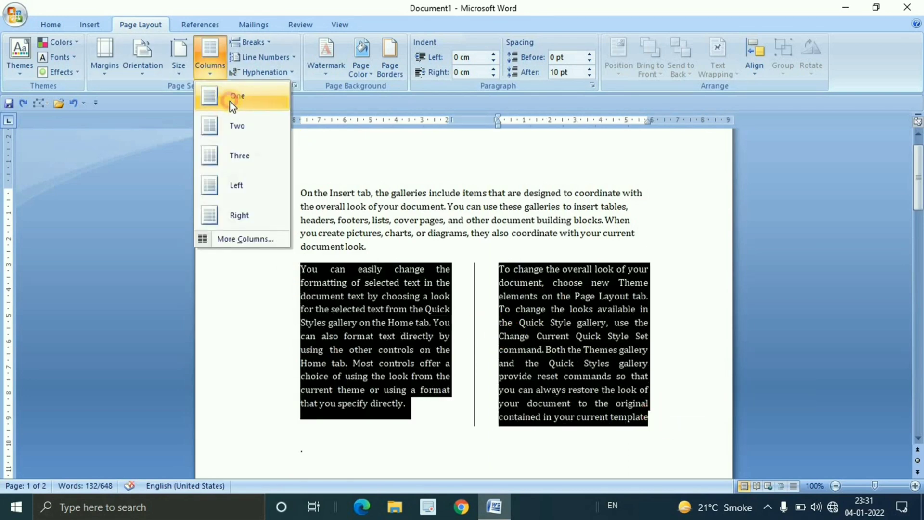
click(231, 102)
click(642, 351)
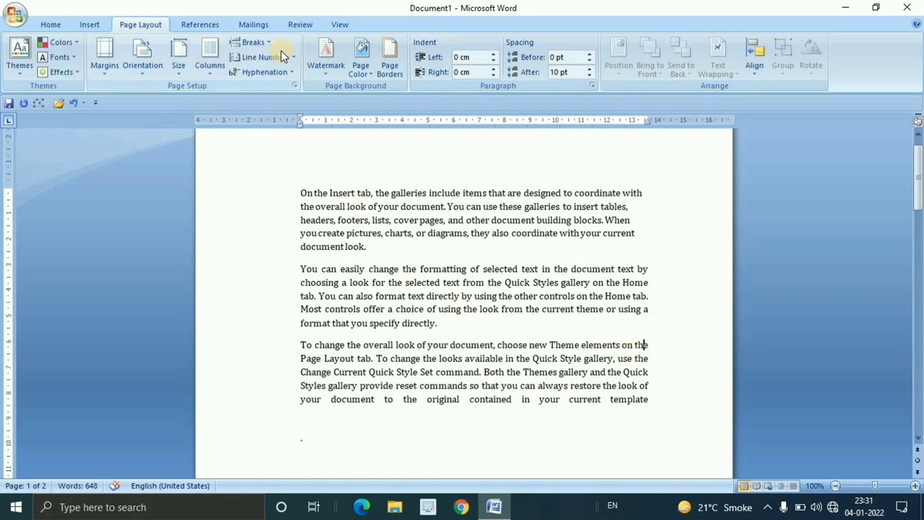
click(268, 43)
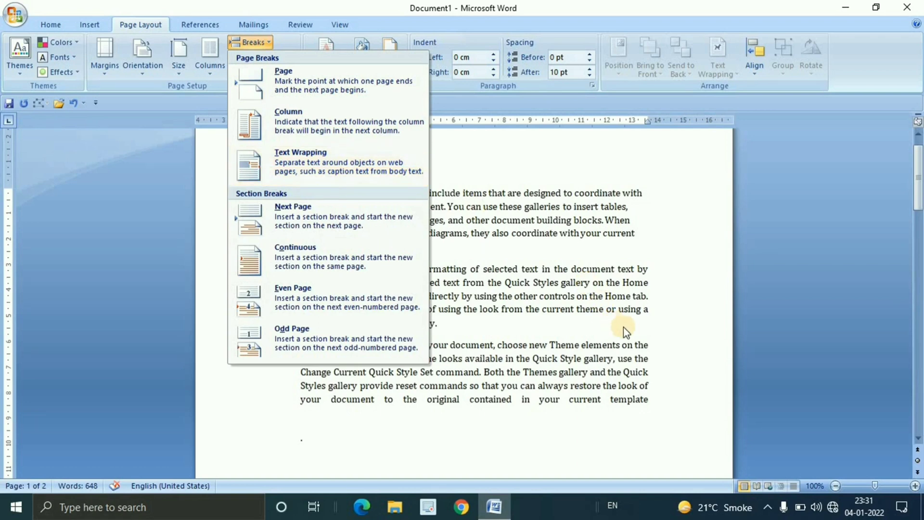
click(601, 330)
scroll(397, 283, up, 1)
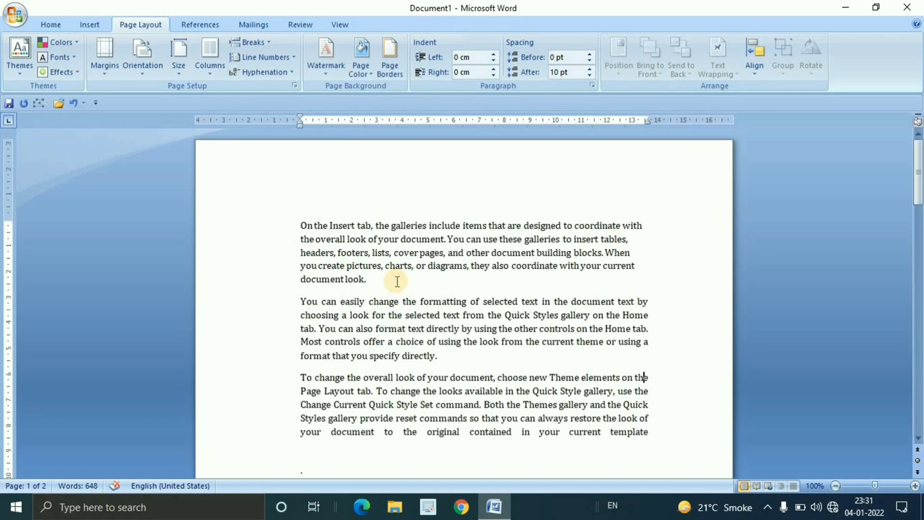
Split the first paragraph after "On the Insert tab," into a new paragraph, and rejoin the two parts
click(376, 225)
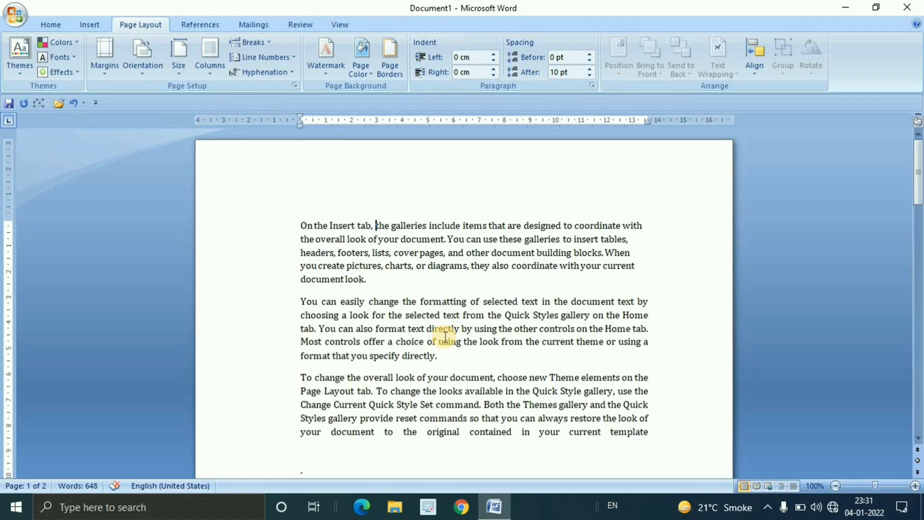
key(Return)
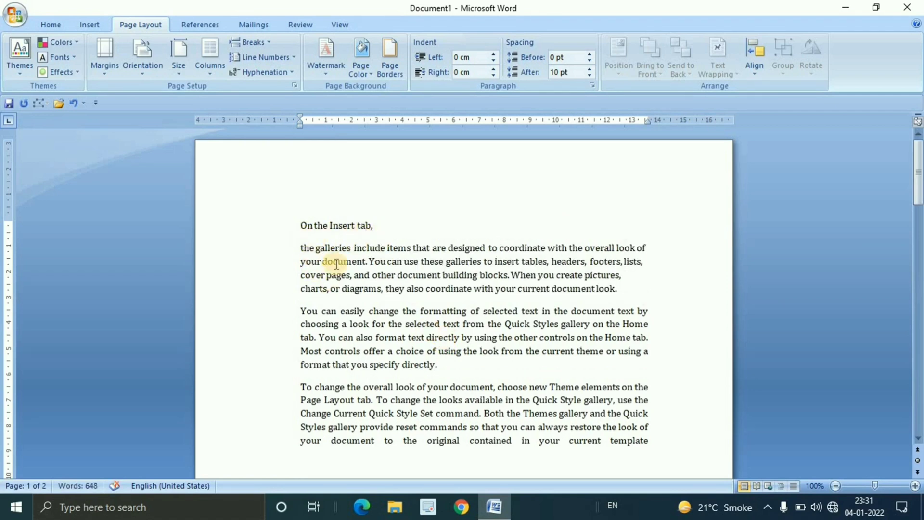
click(381, 226)
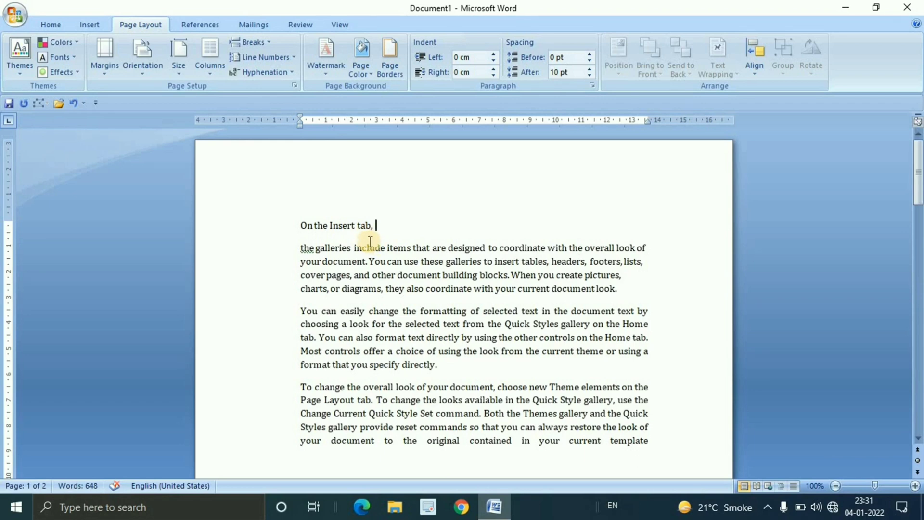
key(Delete)
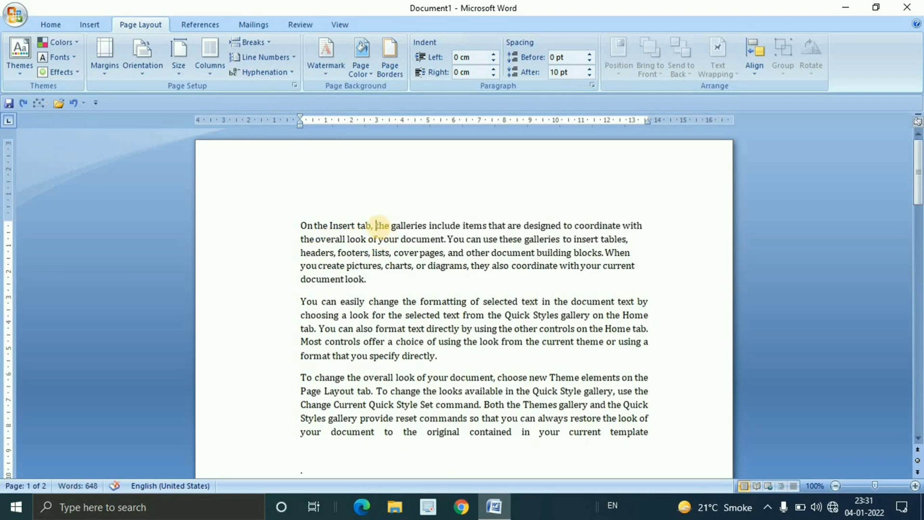
Start a new paragraph at "the galleries include items" again, and briefly select text in both resulting parts
key(Return)
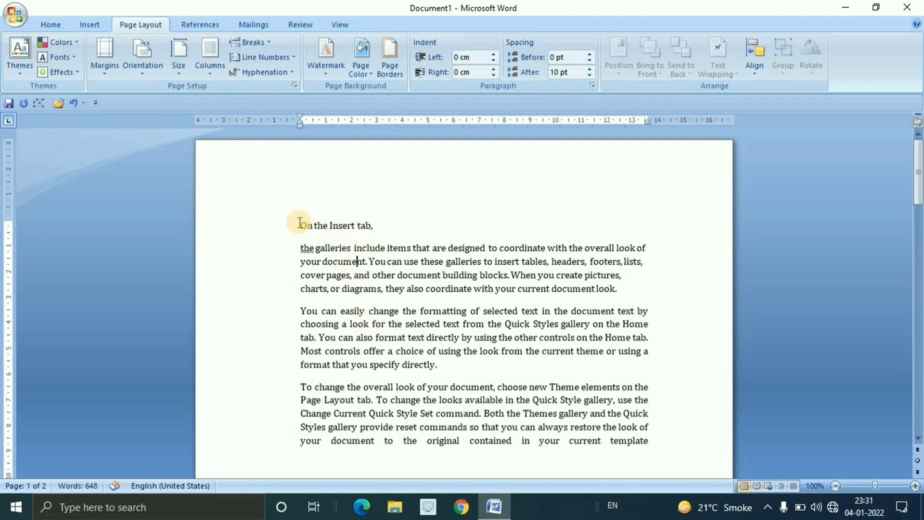
drag(302, 223, 381, 228)
drag(370, 261, 395, 275)
click(350, 235)
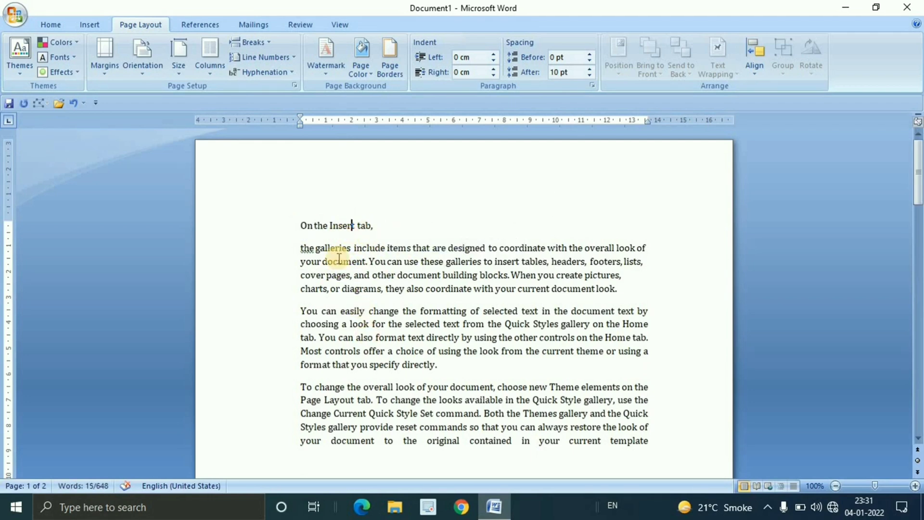
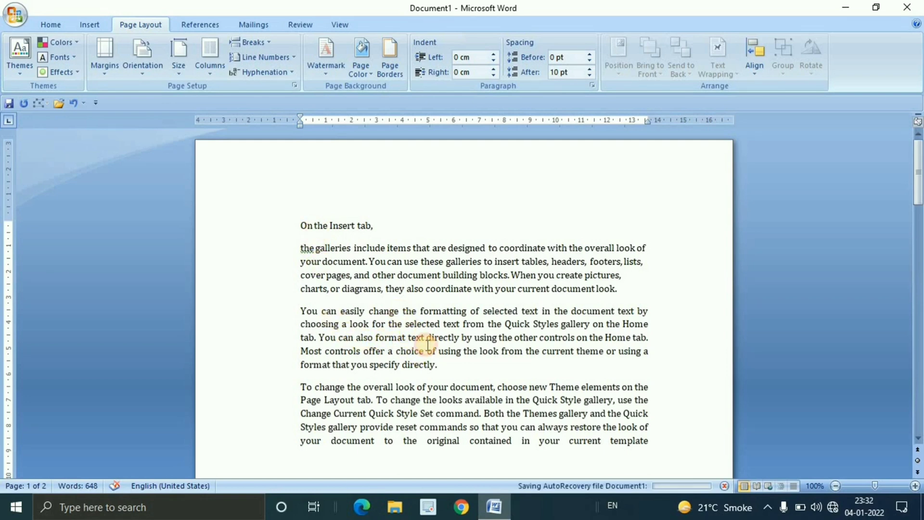
Insert and undo a text wrapping break after "You can easily change", and undo the paragraph split after "On the Insert tab,"
click(400, 309)
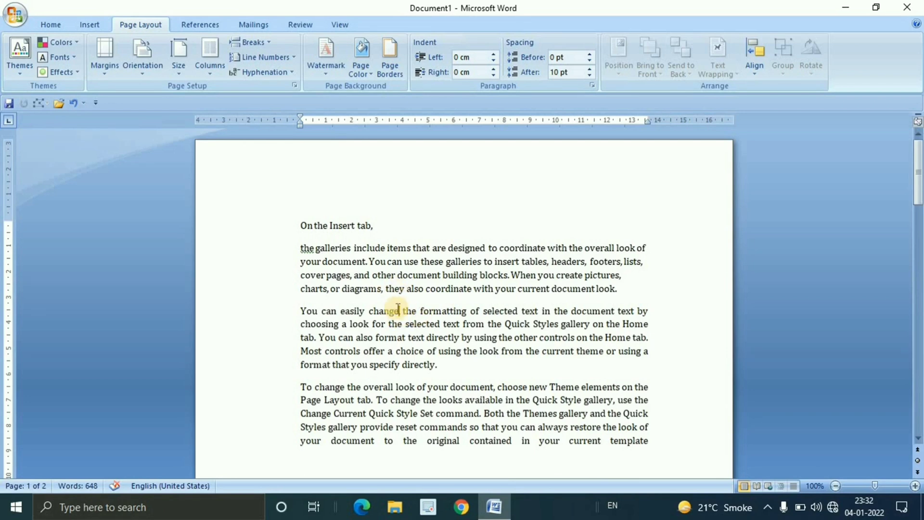
click(264, 42)
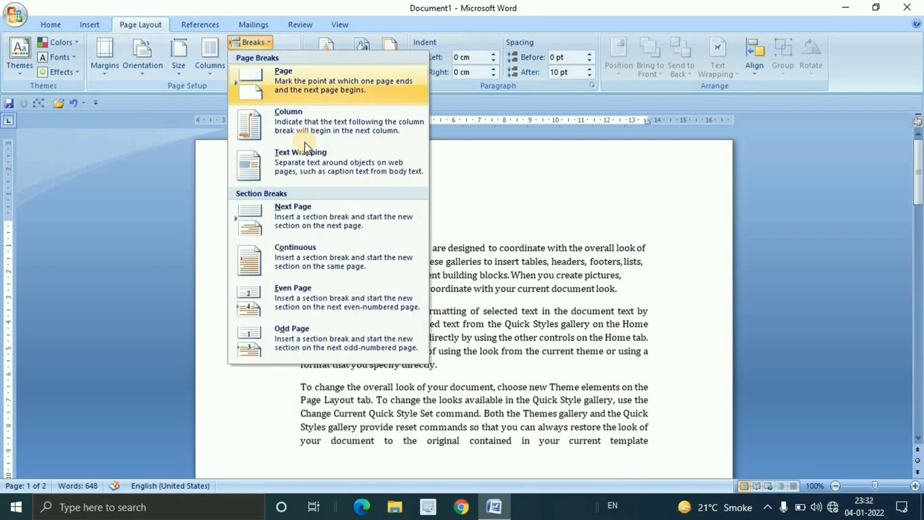
click(305, 147)
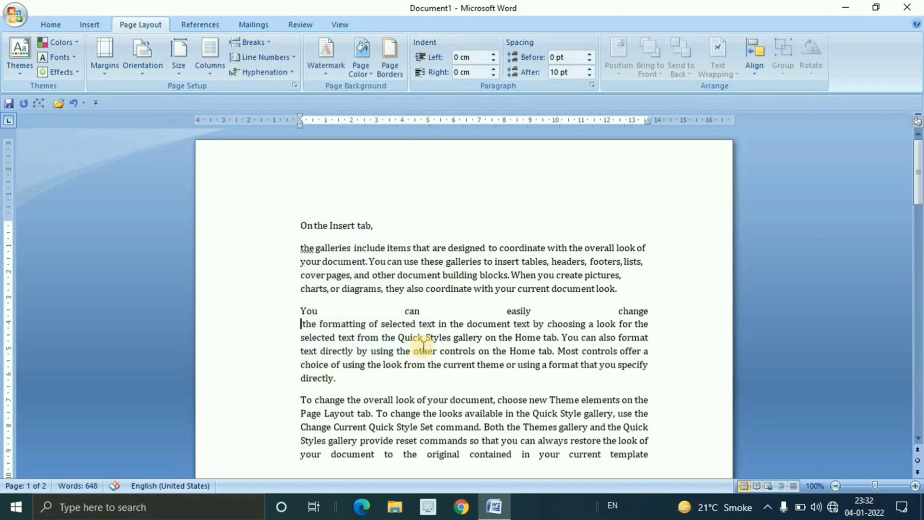
click(418, 337)
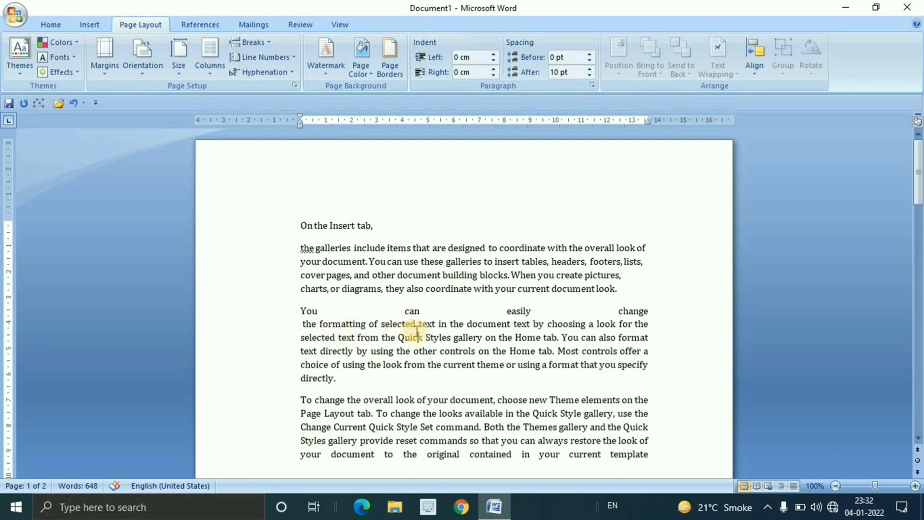
key(ctrl+z)
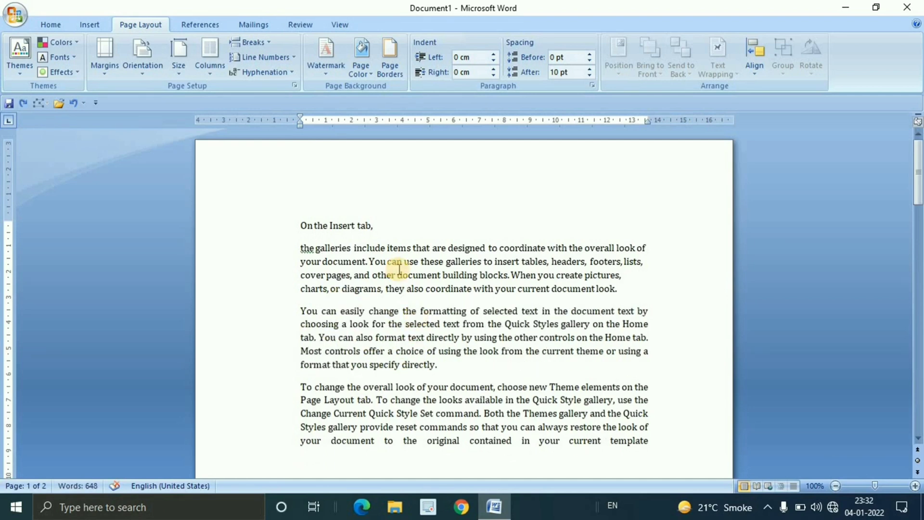
key(ctrl+z)
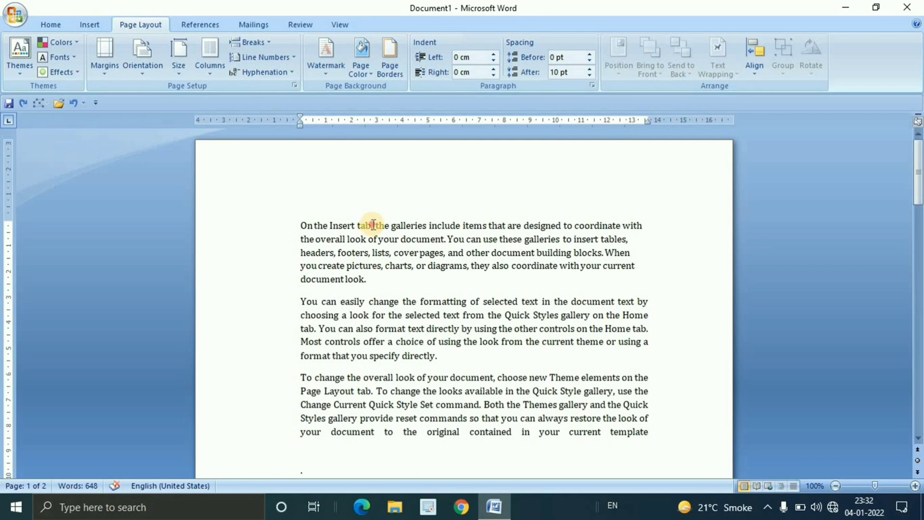
Insert a text wrapping break after "On the Insert tab," and a paragraph break after "You can easily", and undo both
click(252, 42)
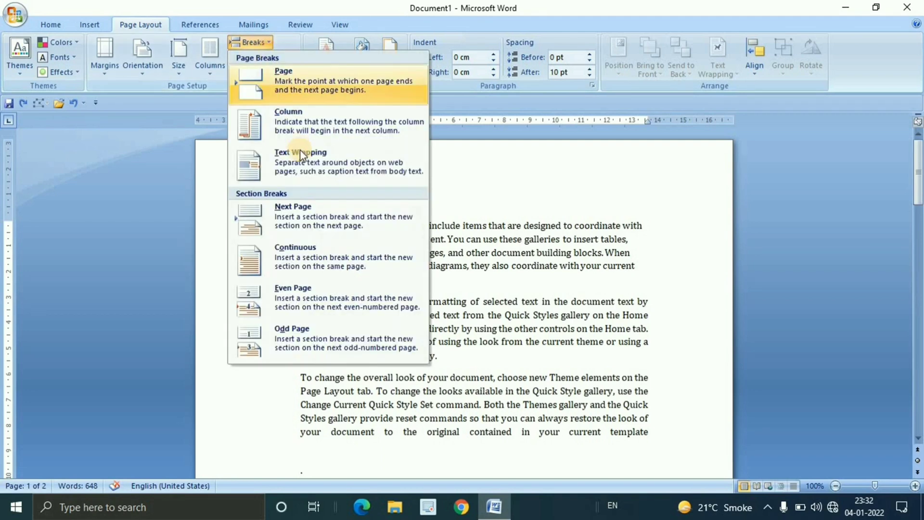
click(244, 166)
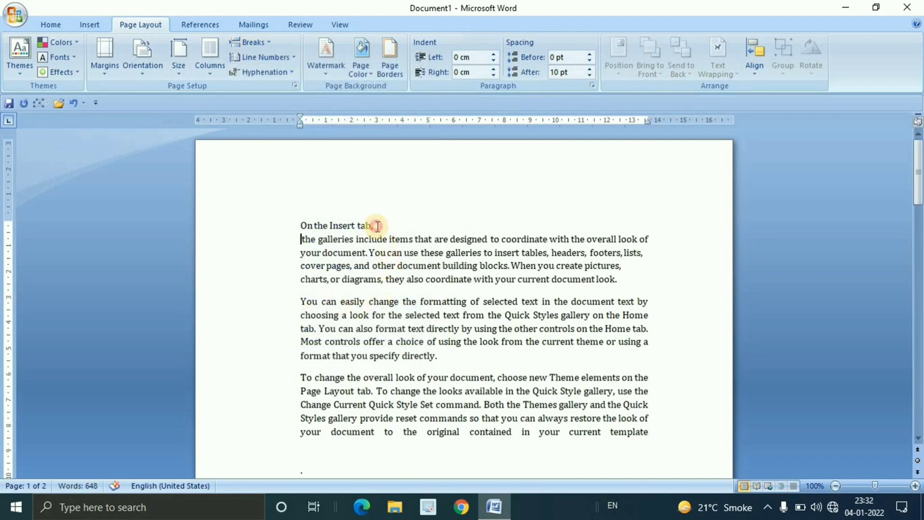
click(366, 302)
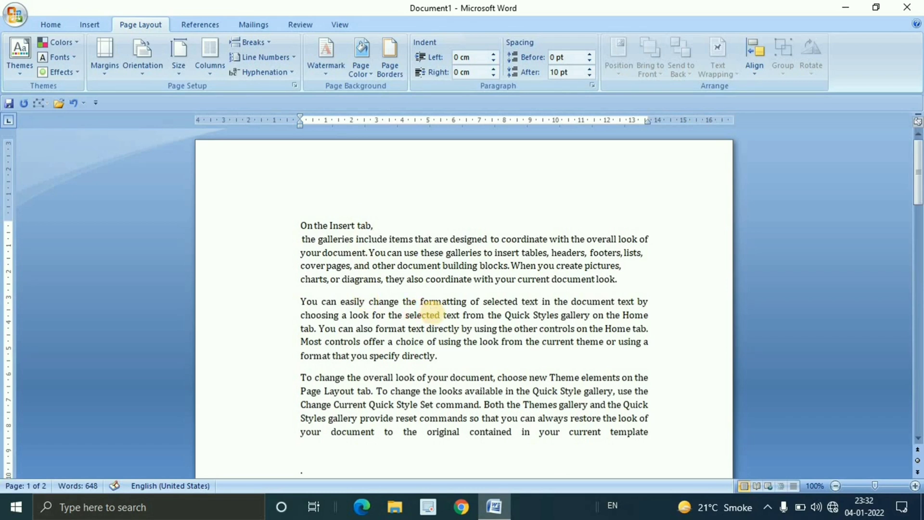
key(Return)
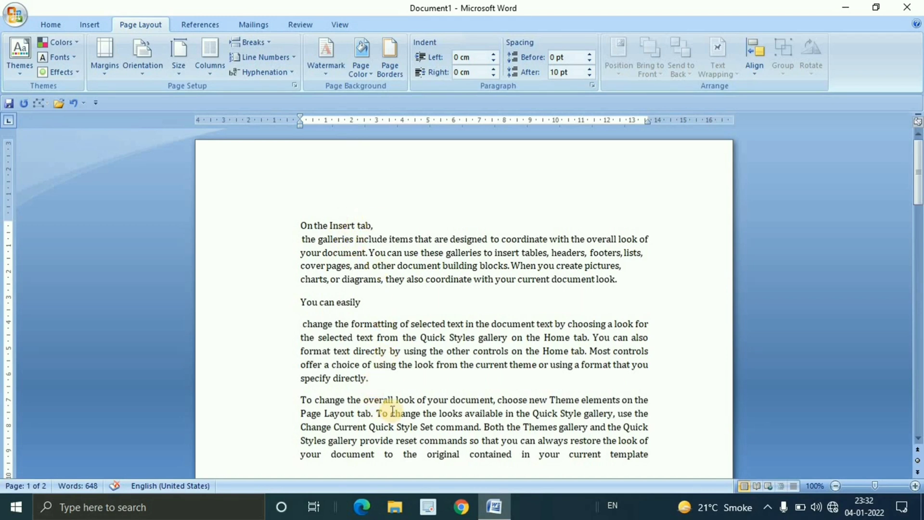
key(ctrl+z)
key(ctrl+z)
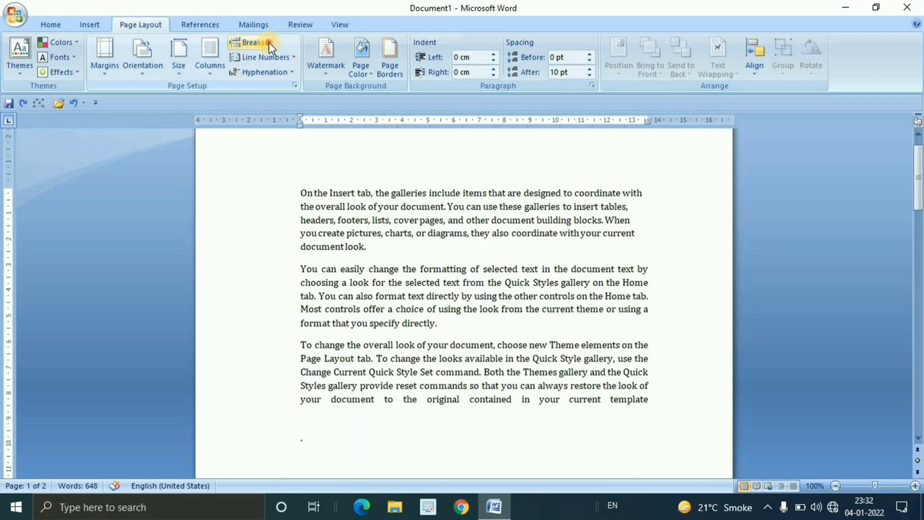
click(269, 43)
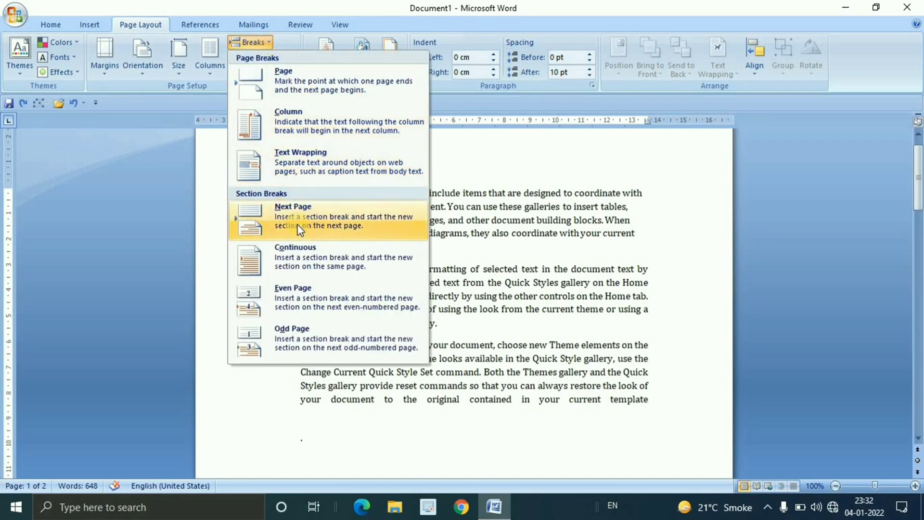
click(546, 233)
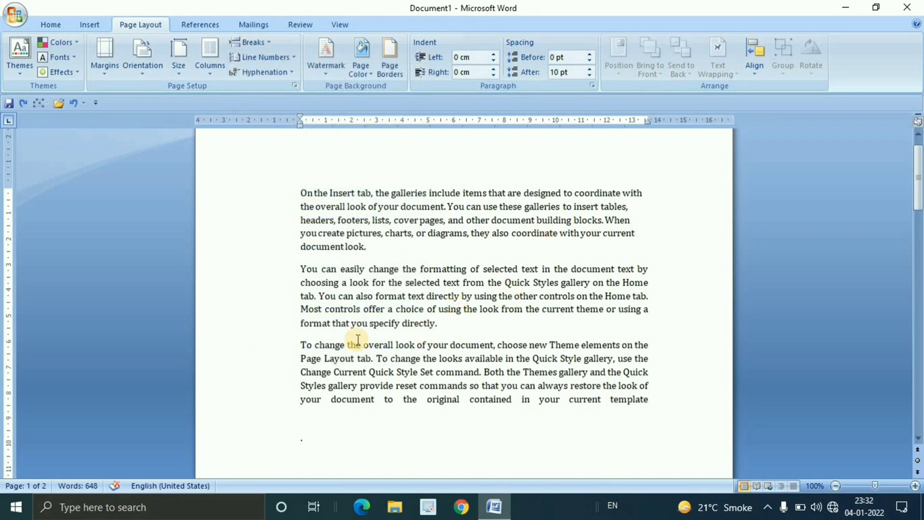
Copy the paragraph starting "To change the overall look" and paste it repeatedly below itself
drag(298, 344, 435, 373)
drag(603, 391, 663, 402)
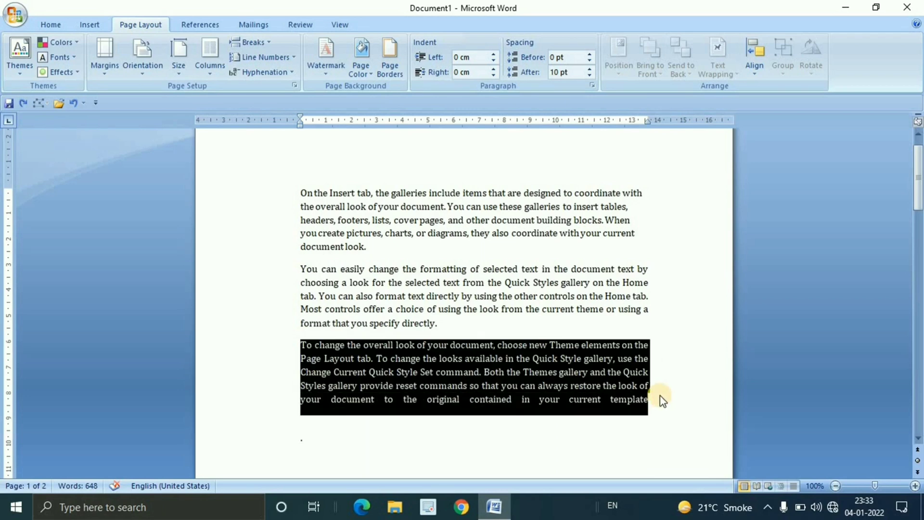
key(ctrl+c)
key(ctrl+v)
key(ctrl+v)
key(ctrl+v)
key(ctrl+v)
key(ctrl+v)
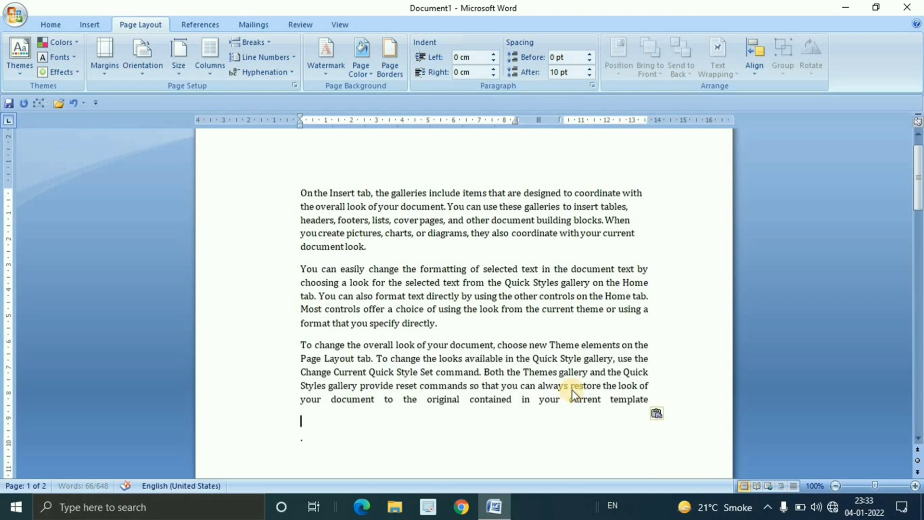
key(ctrl+v)
key(ctrl+v)
key(ctrl+v)
key(ctrl+v)
key(ctrl+v)
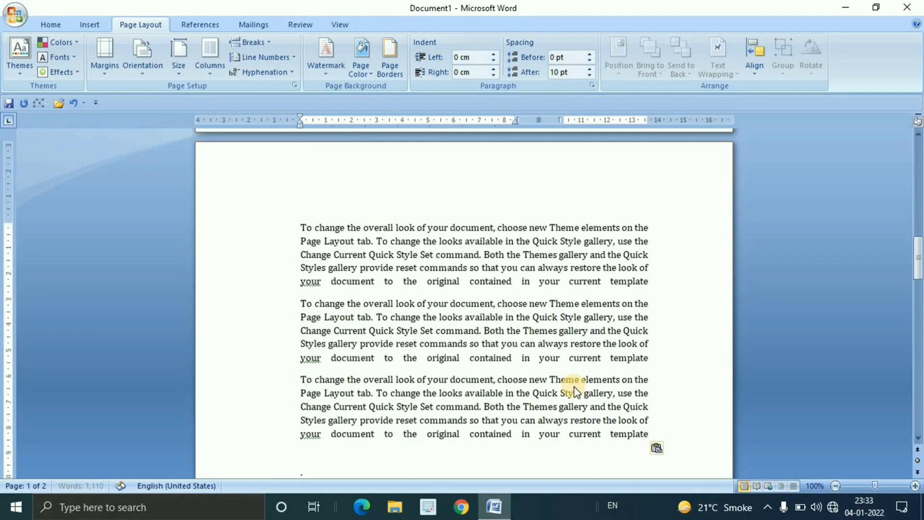
Paste more copies of the "To change the overall look" paragraph until the document fills six pages
scroll(575, 384, down, 5)
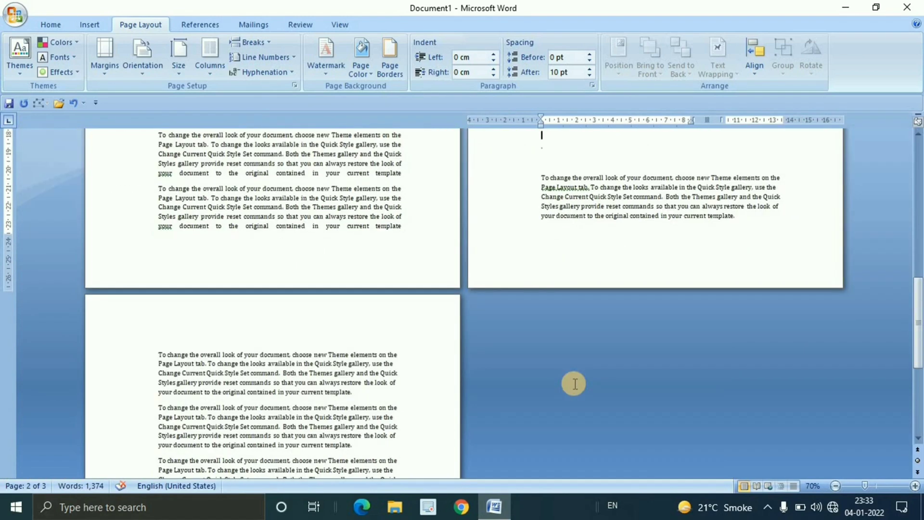
scroll(575, 383, down, 2)
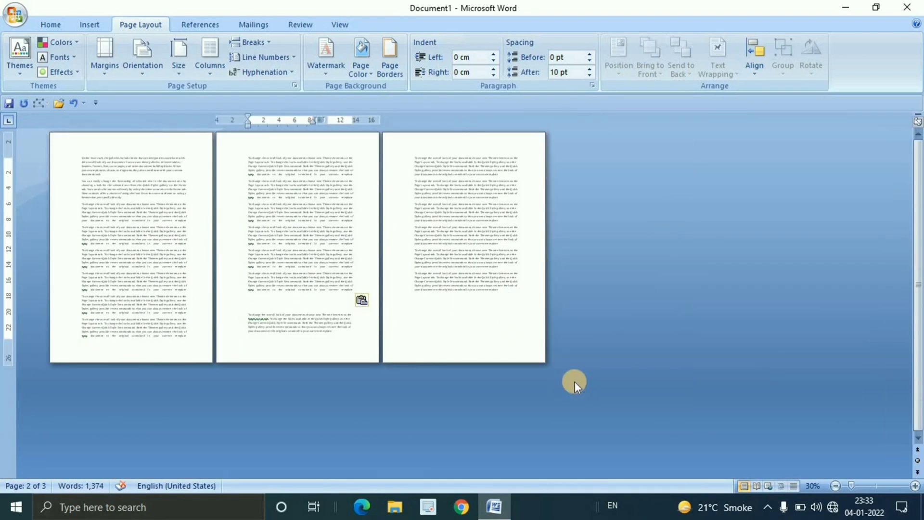
key(ctrl+v)
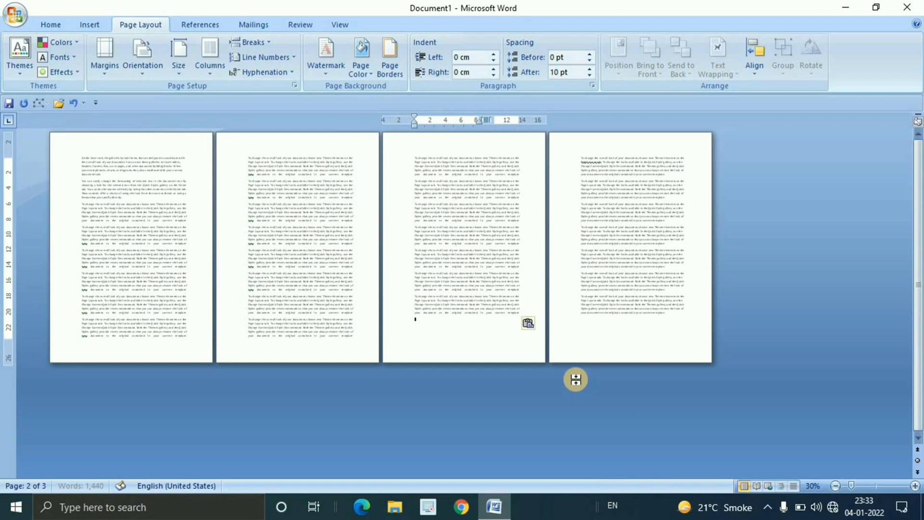
key(ctrl+v)
key(ctrl+v)
key(ctrl+v)
key(ctrl+v)
key(ctrl+v)
key(ctrl+v)
key(ctrl+v)
key(ctrl+v)
key(ctrl+v)
key(ctrl+v)
key(ctrl+v)
key(ctrl+v)
key(ctrl+v)
key(ctrl+v)
key(ctrl+v)
key(ctrl+v)
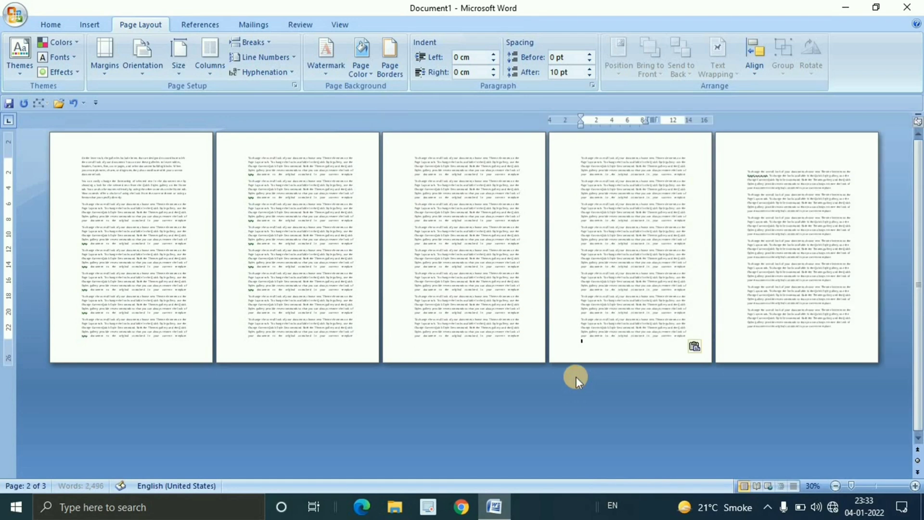
key(ctrl+v)
key(ctrl+v)
key(ctrl+v)
key(ctrl+v)
key(ctrl+v)
key(ctrl+v)
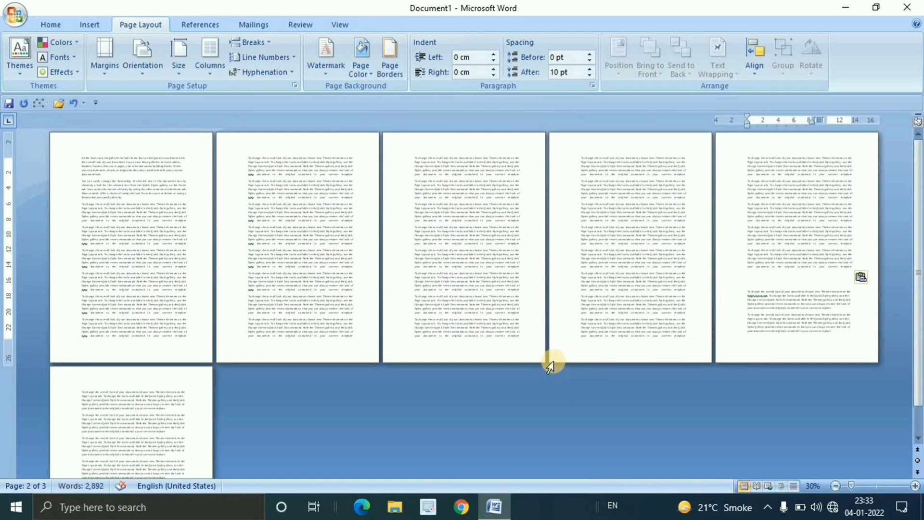
scroll(554, 361, up, 1)
scroll(554, 362, up, 5)
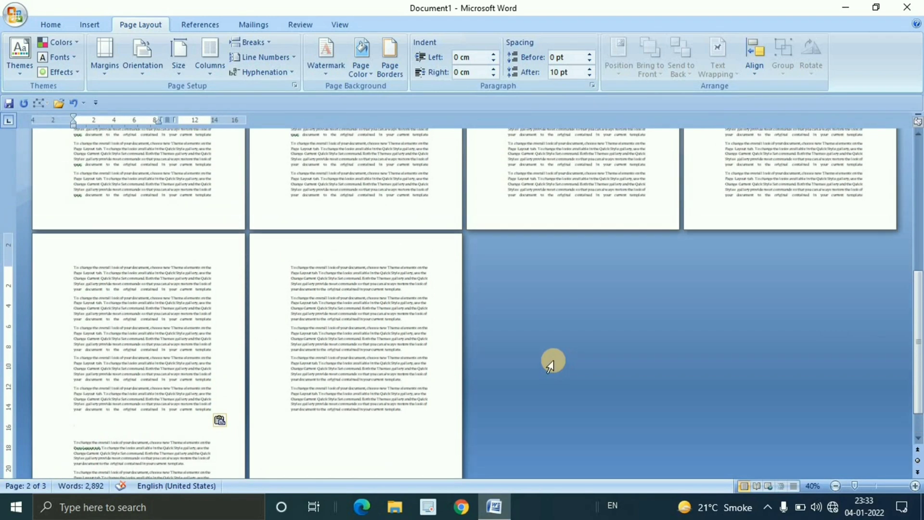
scroll(554, 360, down, 2)
scroll(550, 364, up, 1)
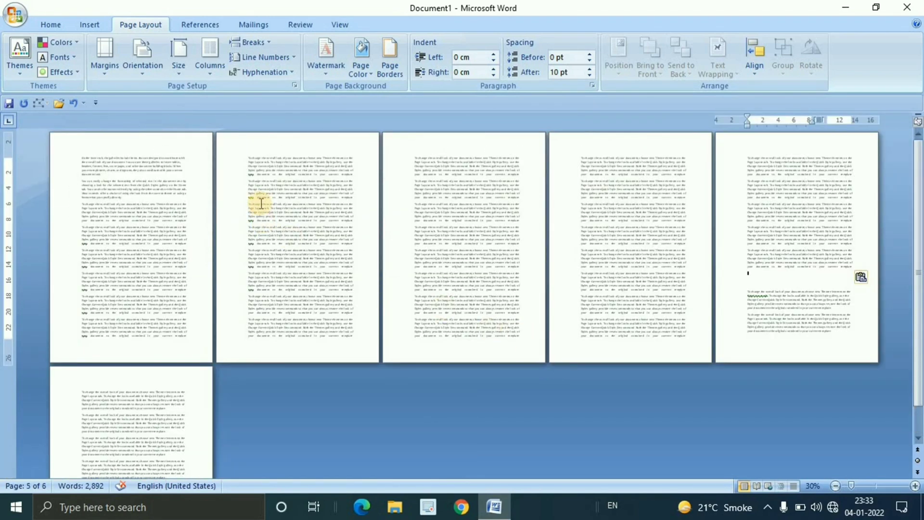
Go through the document page by page, placing the cursor in each page from 1 to 6
click(262, 42)
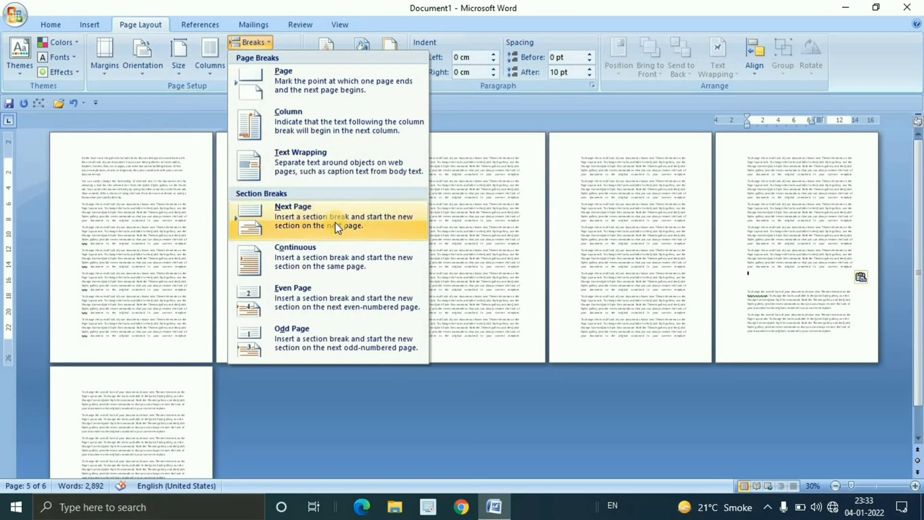
click(502, 221)
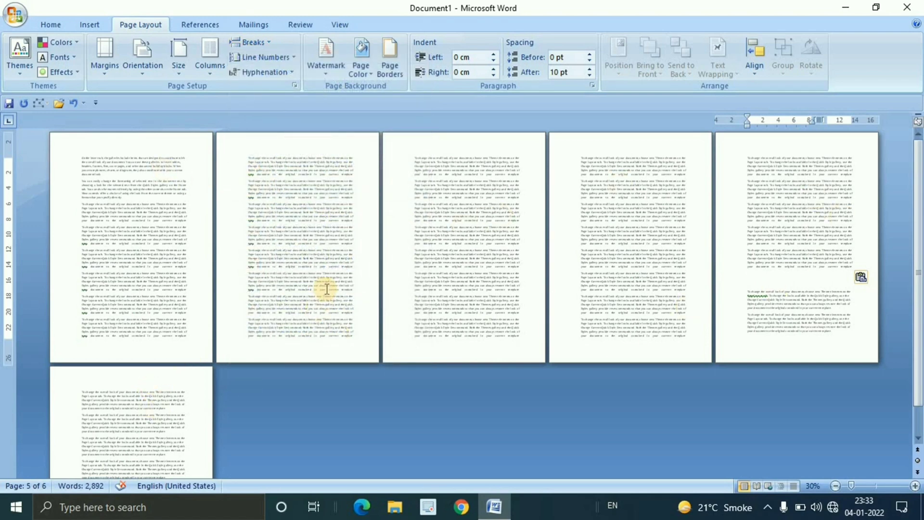
click(170, 161)
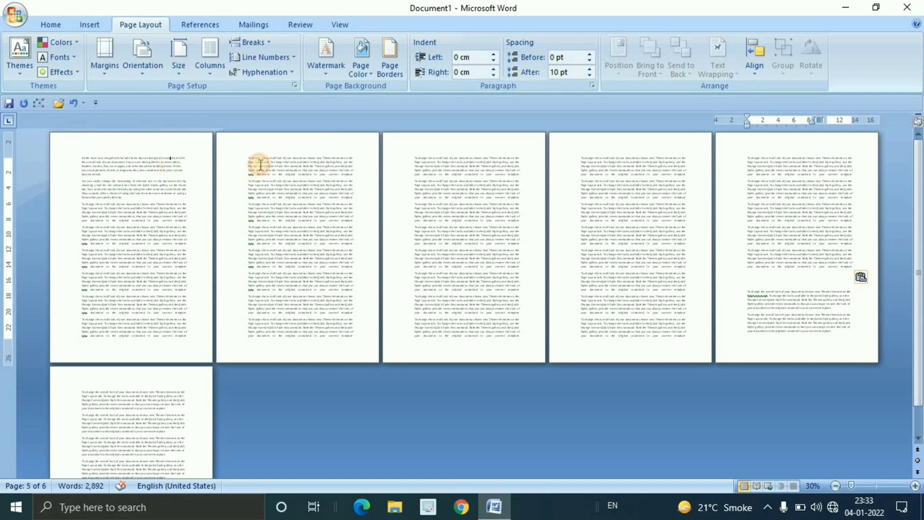
click(263, 166)
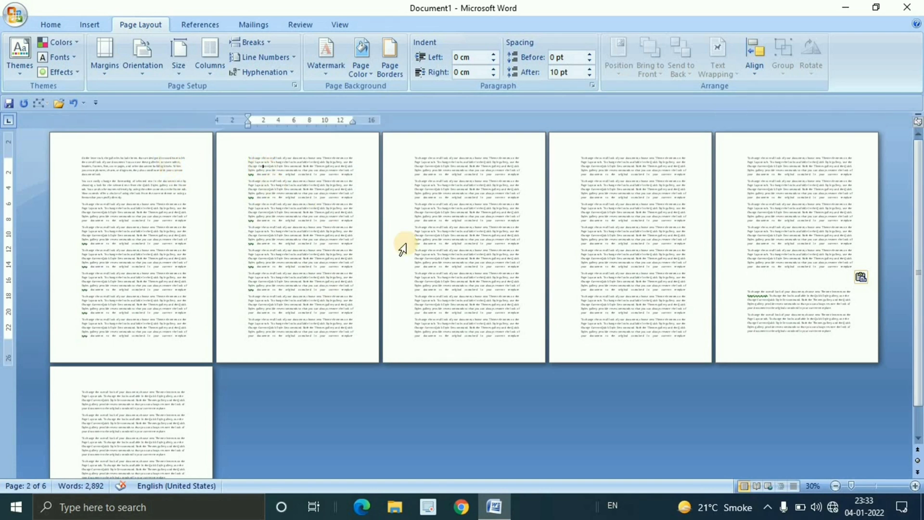
click(475, 172)
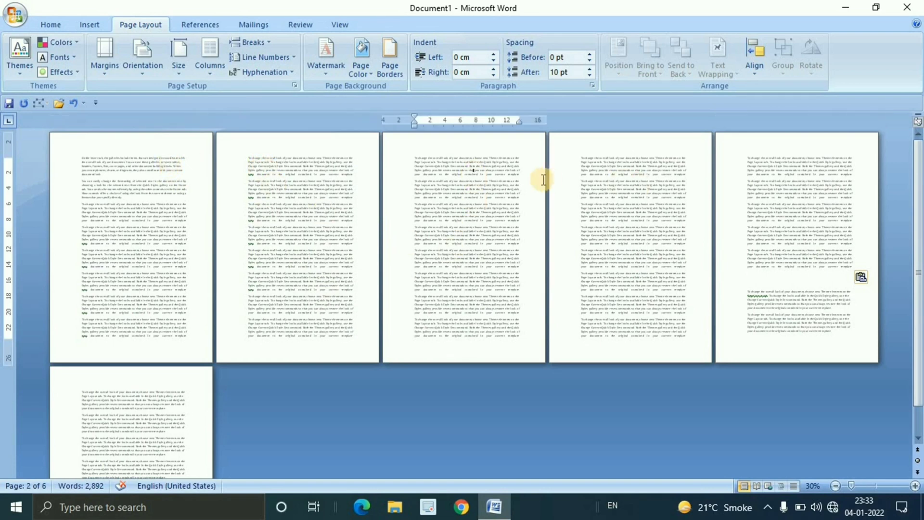
click(630, 191)
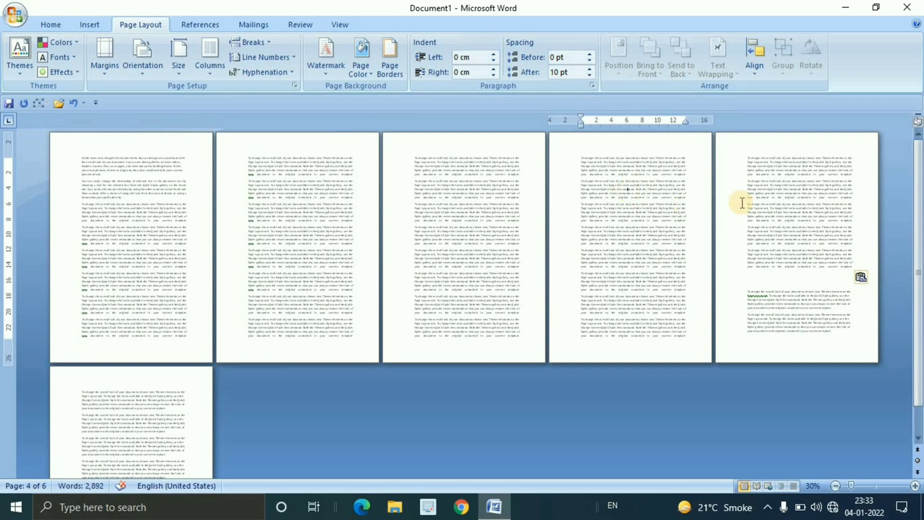
click(758, 198)
click(105, 410)
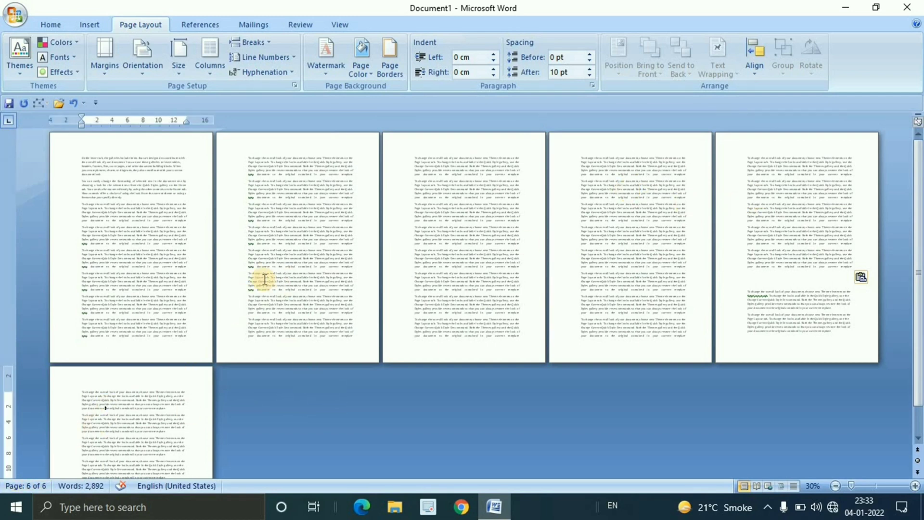
Insert a Next Page section break at the start of page 2
click(245, 156)
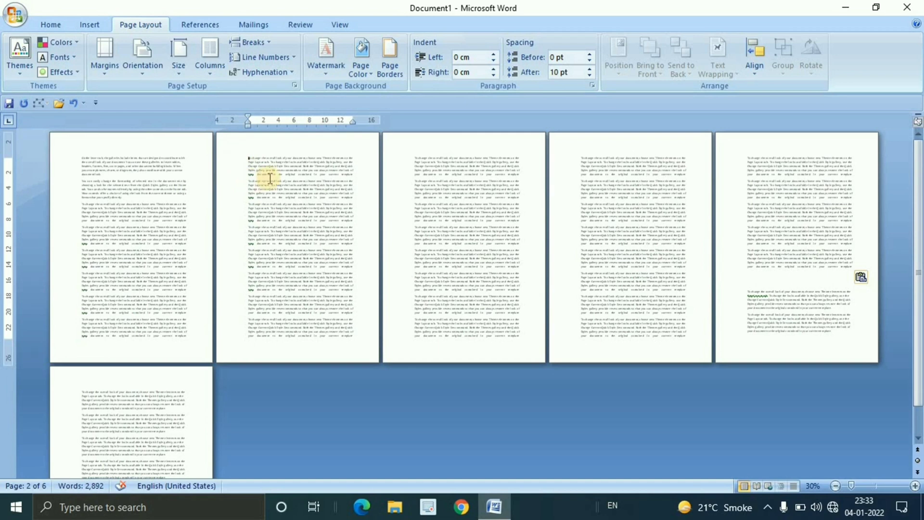
click(268, 44)
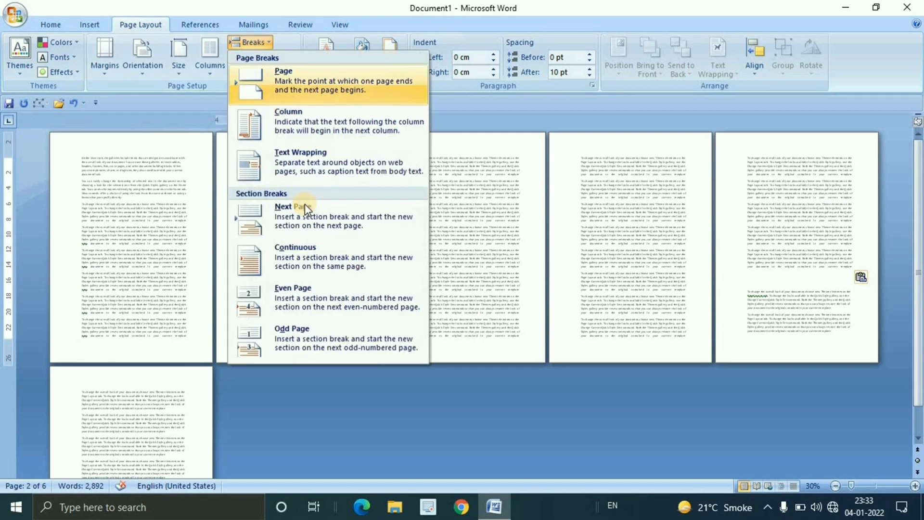
click(308, 219)
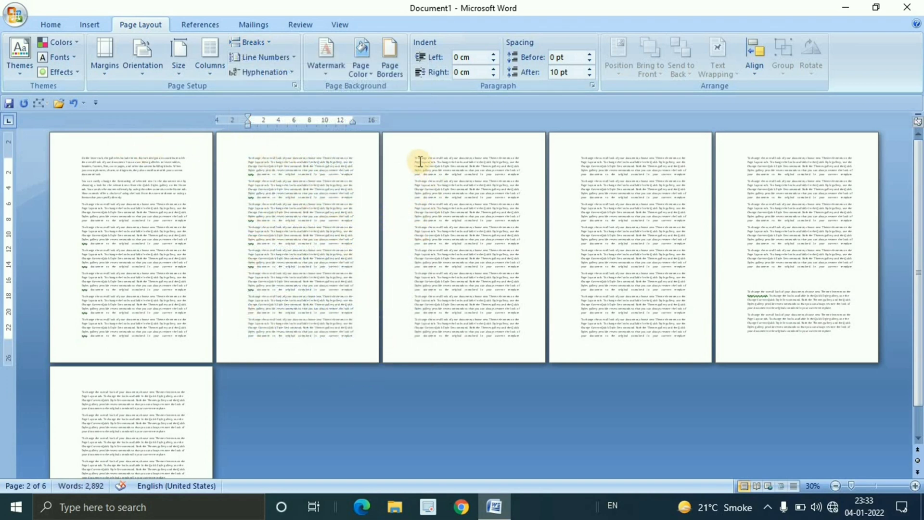
Insert Next Page section breaks at the start of page 4 and at the start of page 6
click(581, 155)
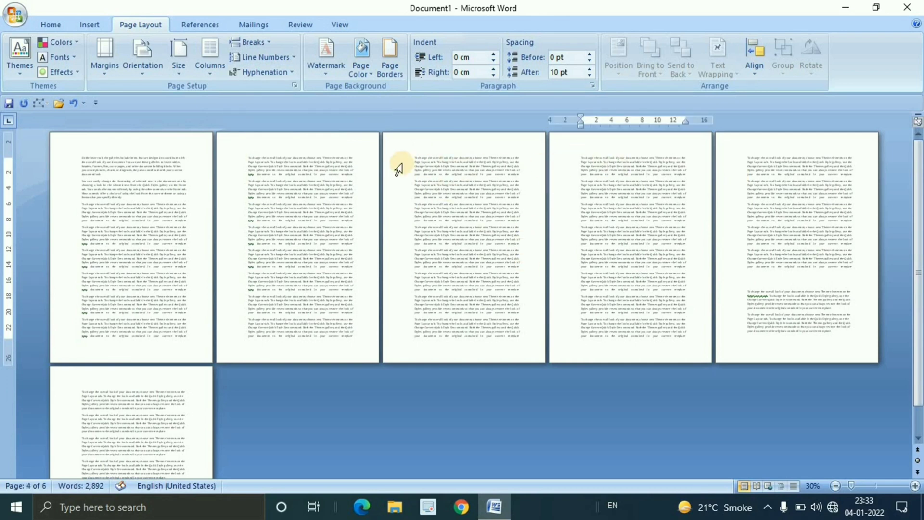
click(263, 43)
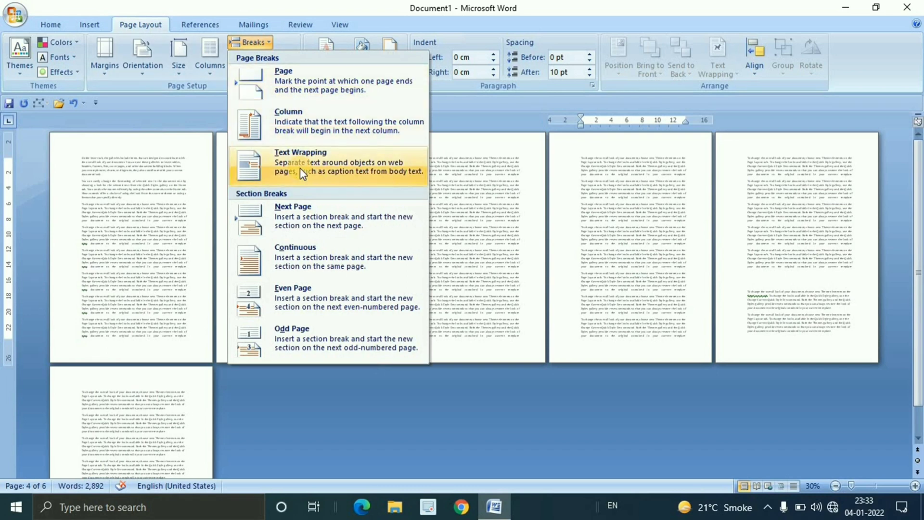
click(307, 215)
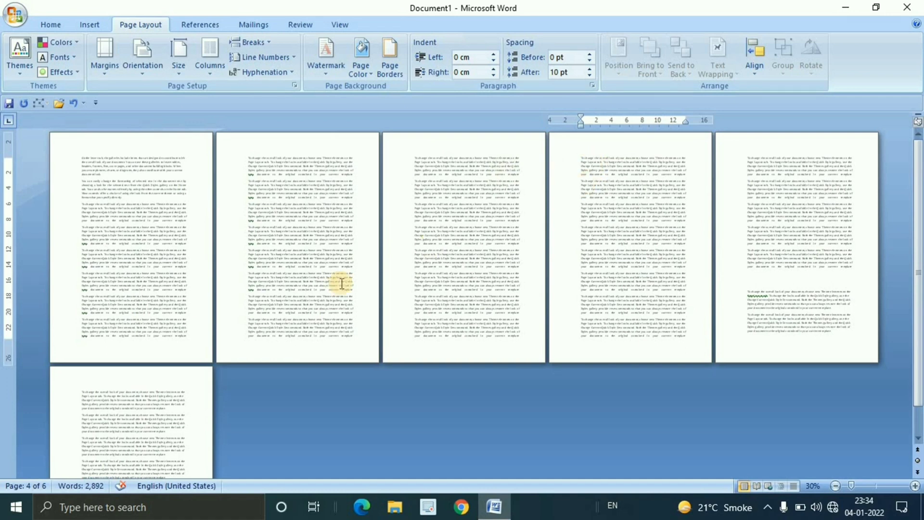
click(83, 393)
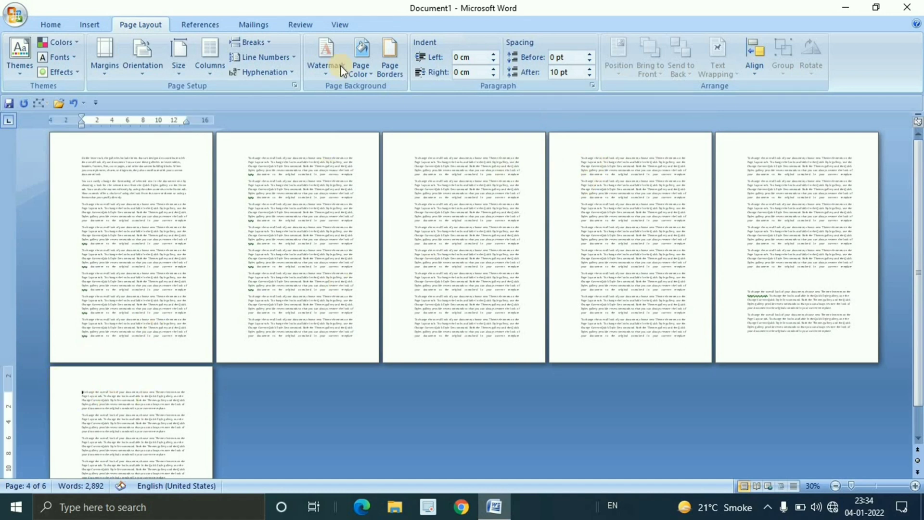
click(270, 44)
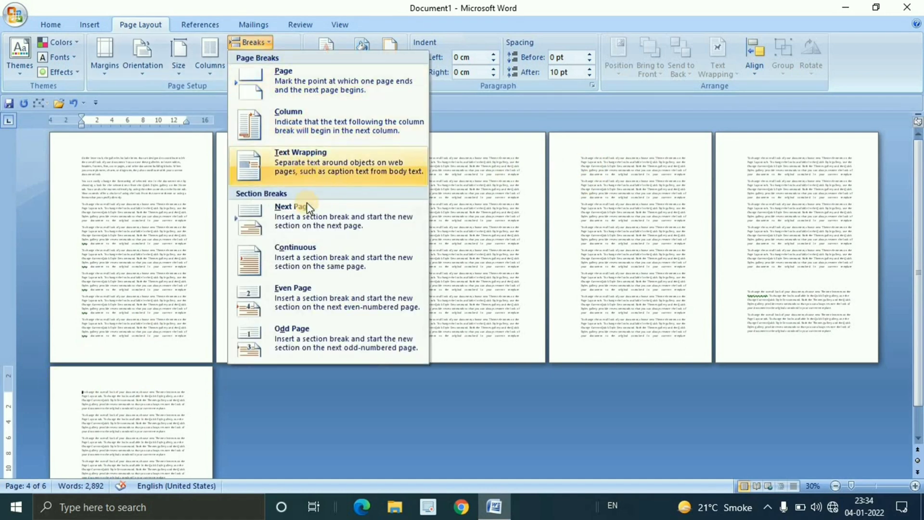
click(283, 209)
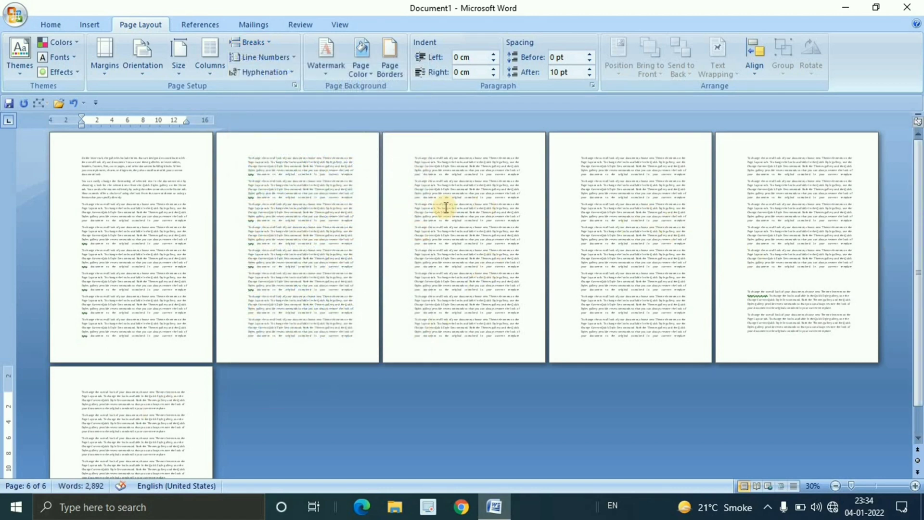
Open the page 2 header for editing and examine the section and link labels in the headers and footers of all pages
scroll(490, 265, up, 1)
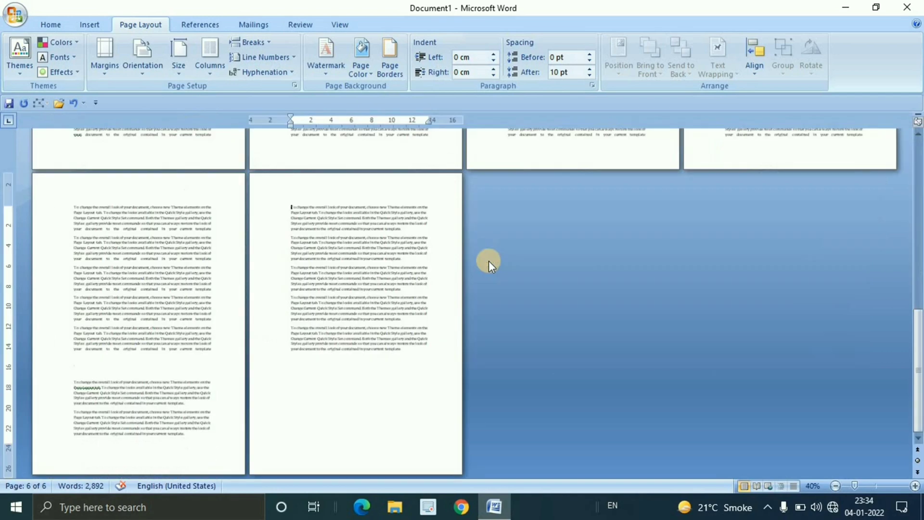
scroll(489, 264, up, 3)
scroll(490, 264, up, 1)
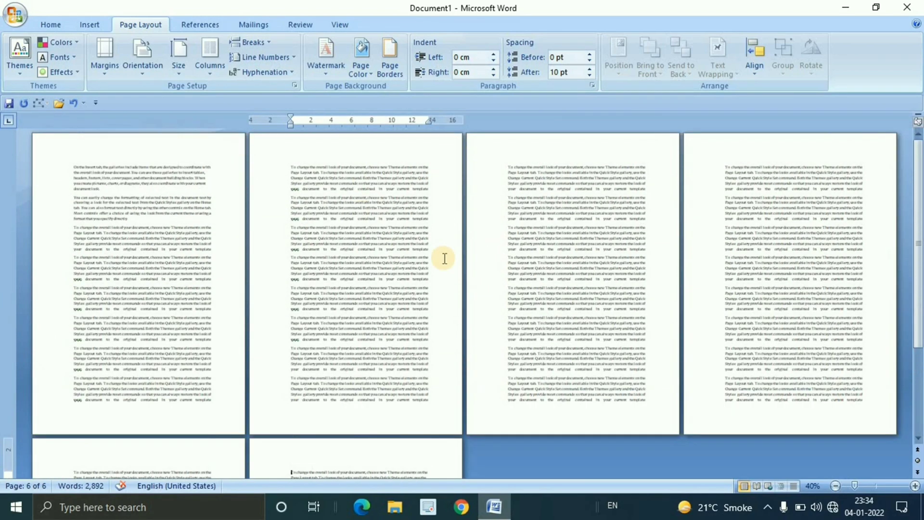
double_click(362, 150)
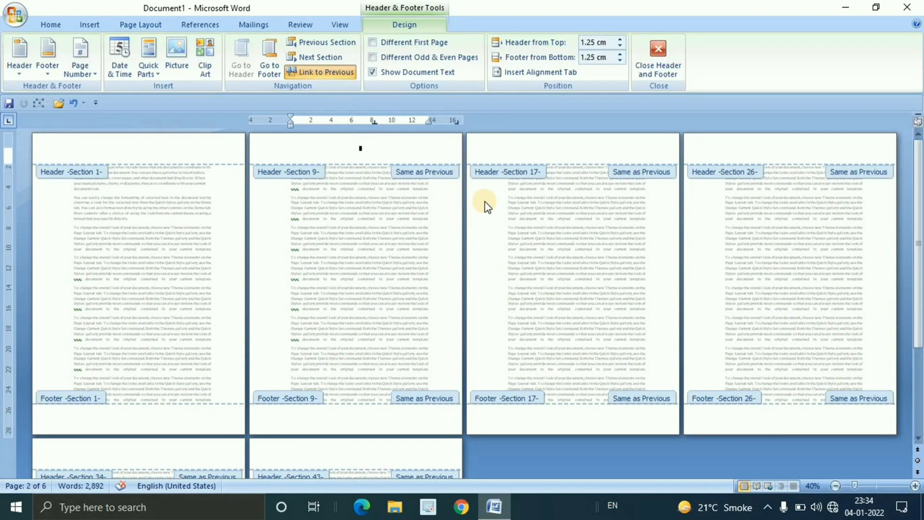
scroll(476, 202, down, 4)
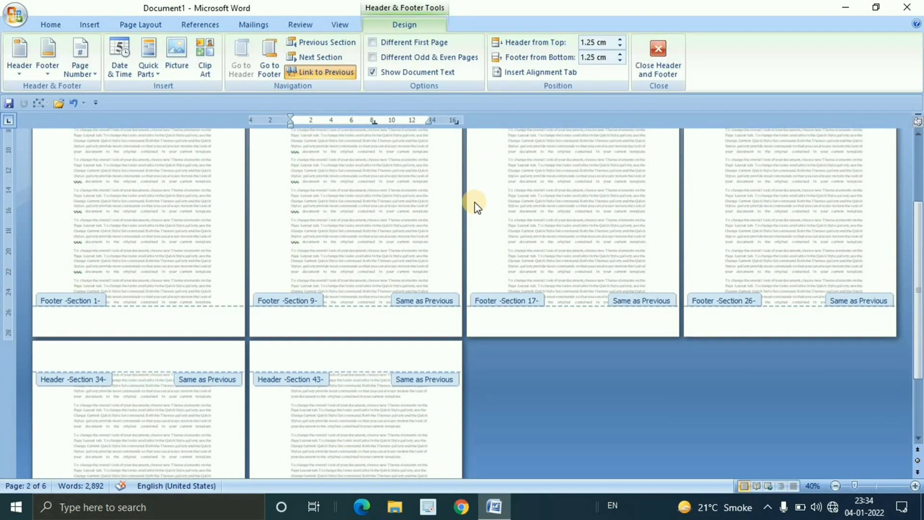
scroll(475, 202, up, 4)
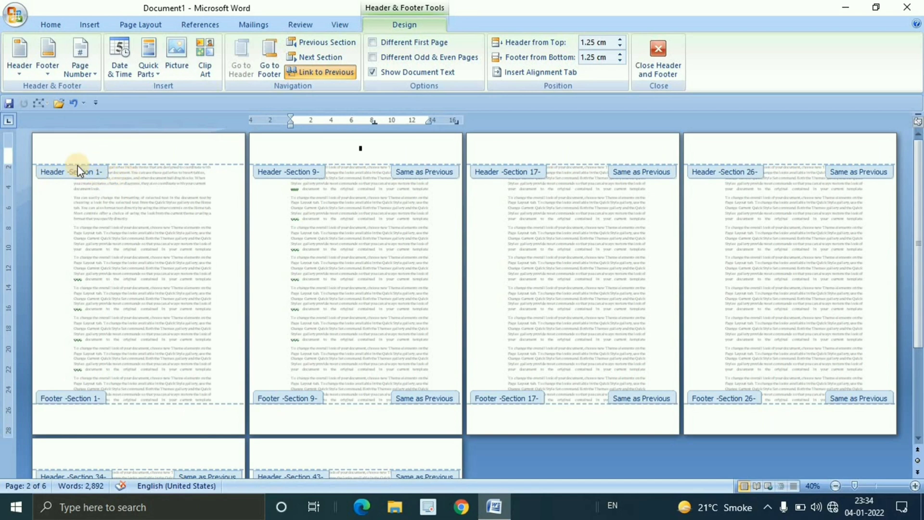
scroll(324, 279, down, 2)
scroll(327, 282, up, 2)
scroll(789, 192, down, 1)
scroll(770, 198, up, 1)
scroll(182, 388, down, 5)
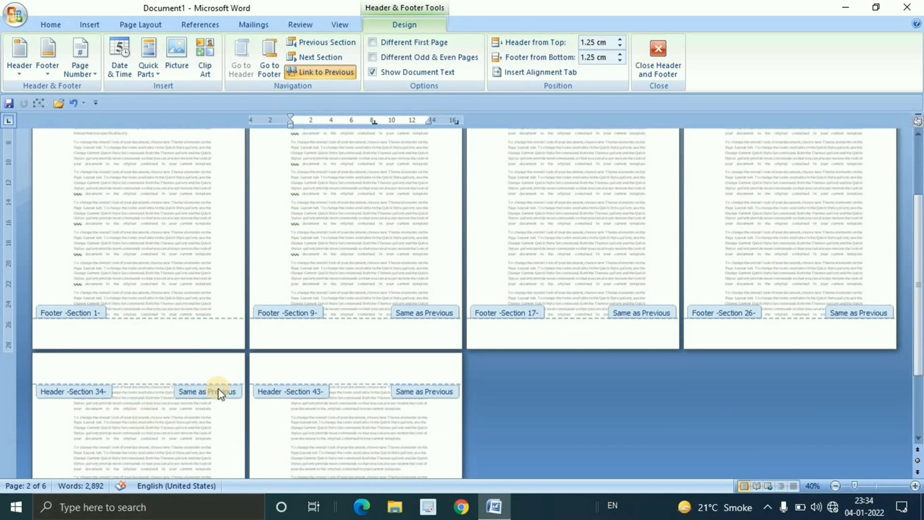
scroll(525, 360, down, 5)
scroll(526, 362, up, 9)
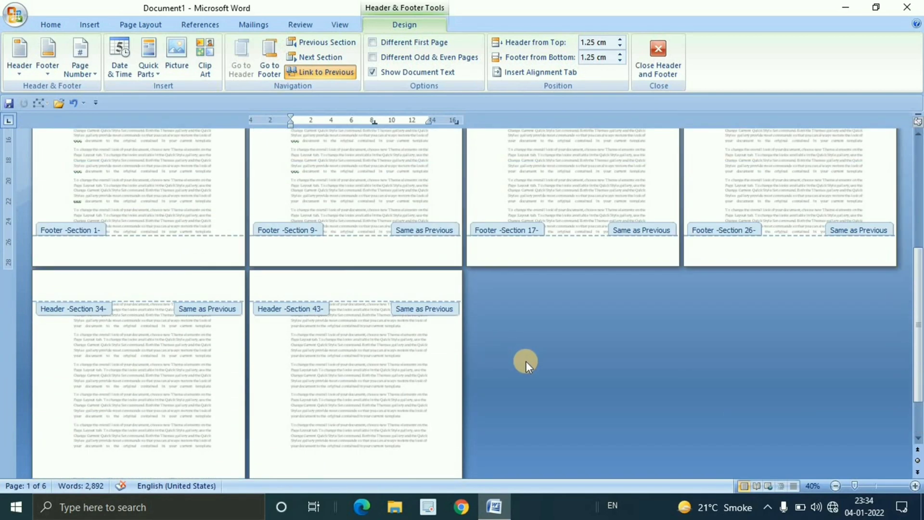
scroll(527, 364, up, 1)
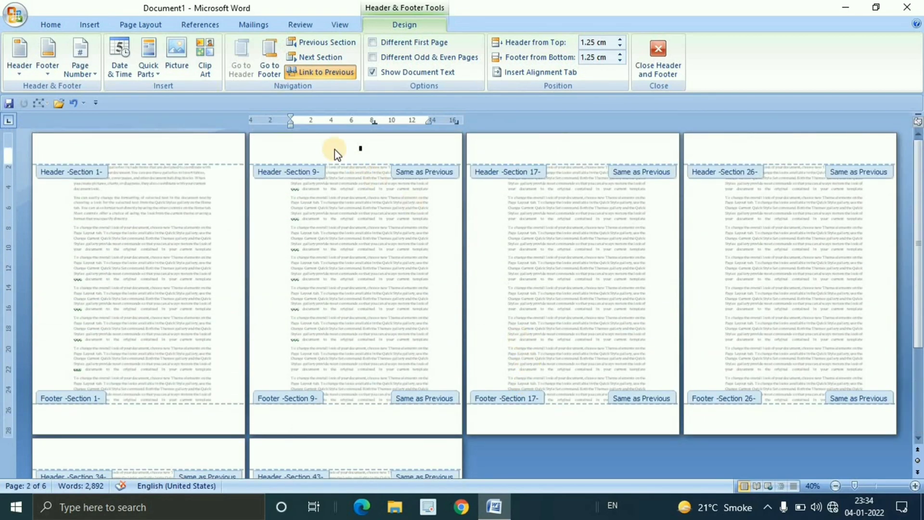
Enter a person's first name in the header of page 1
click(77, 146)
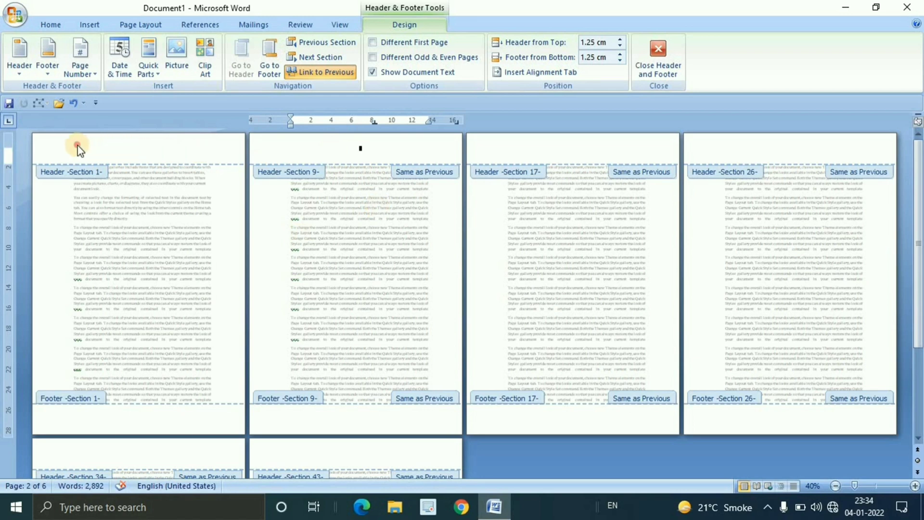
click(321, 147)
click(140, 156)
click(366, 155)
click(116, 131)
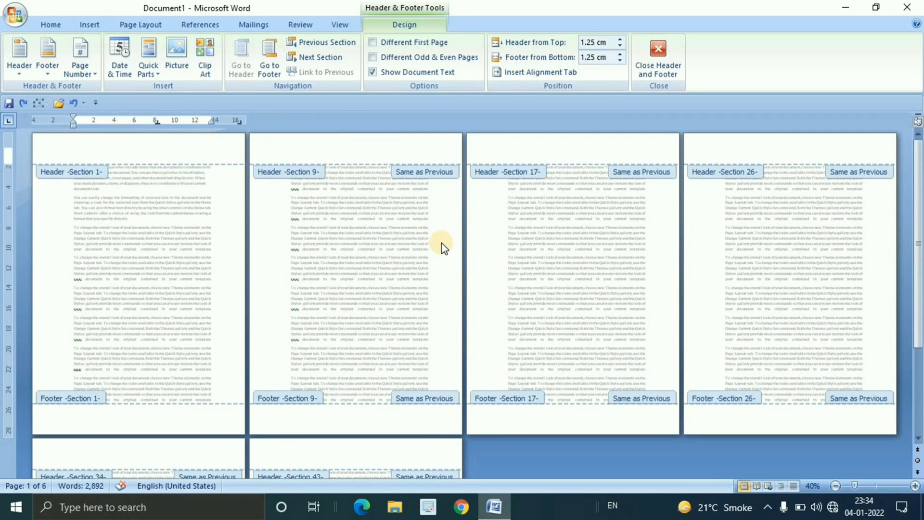
scroll(804, 200, down, 3)
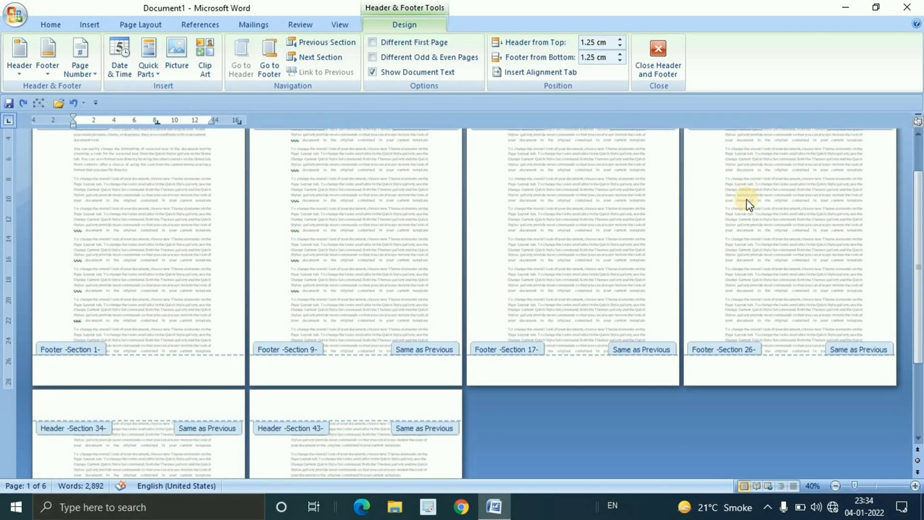
scroll(776, 200, up, 3)
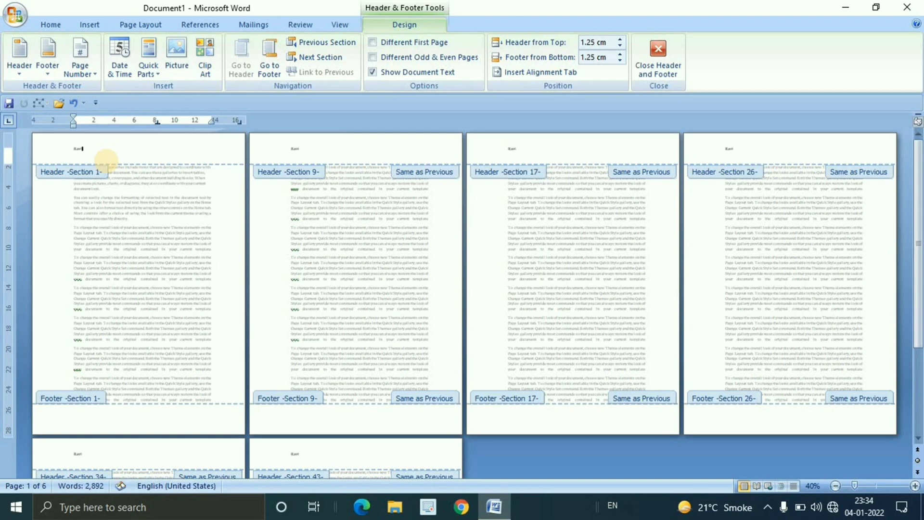
Enlarge the font of the name in the page 1 header
double_click(77, 146)
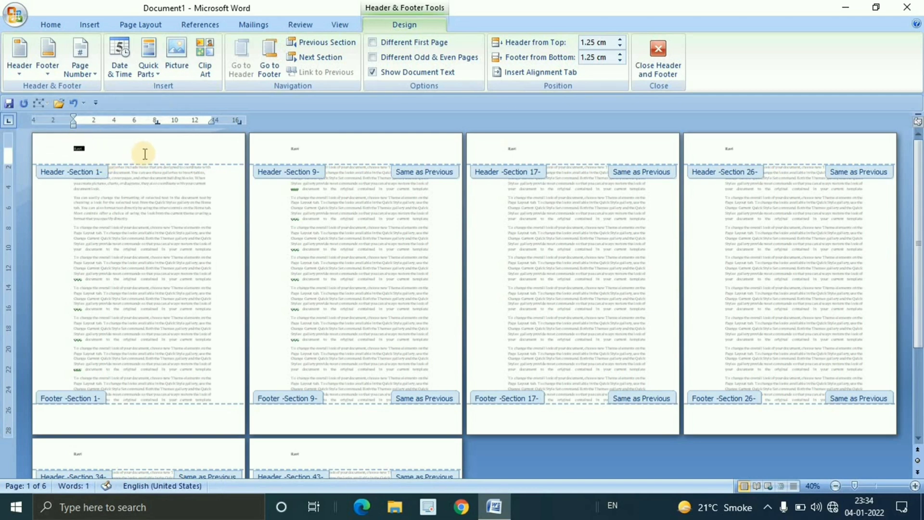
key(ctrl+shift+period)
key(ctrl+shift+period)
key(ctrl+shift+period)
key(ctrl+shift+period)
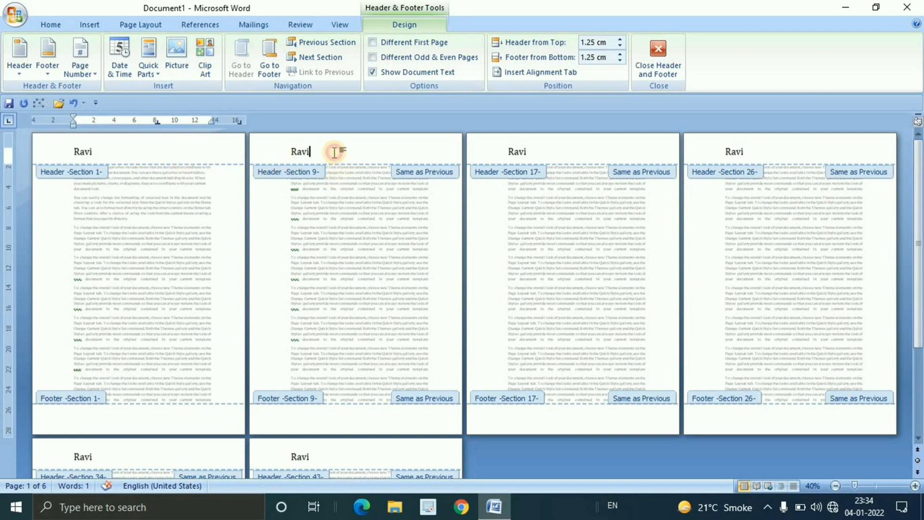
Unlink the page 2 header from the previous section and replace its text with "abc"
click(326, 75)
click(292, 149)
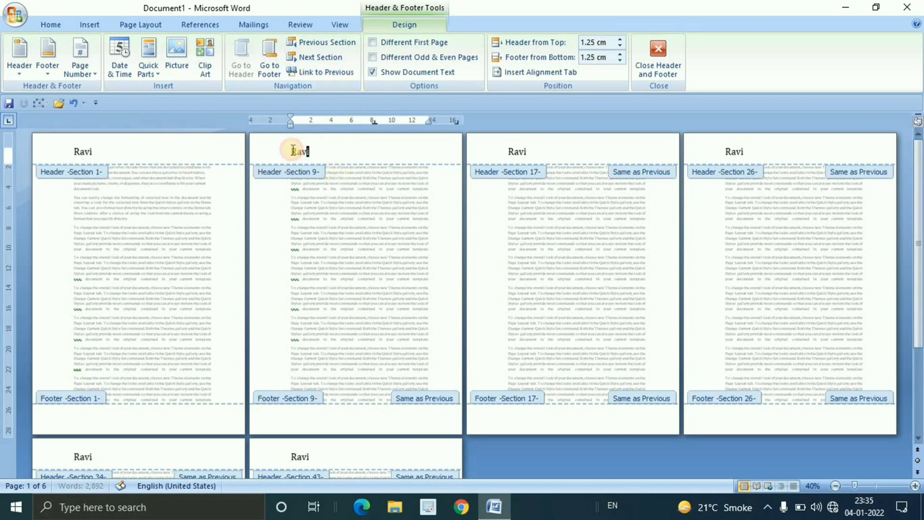
text(R)
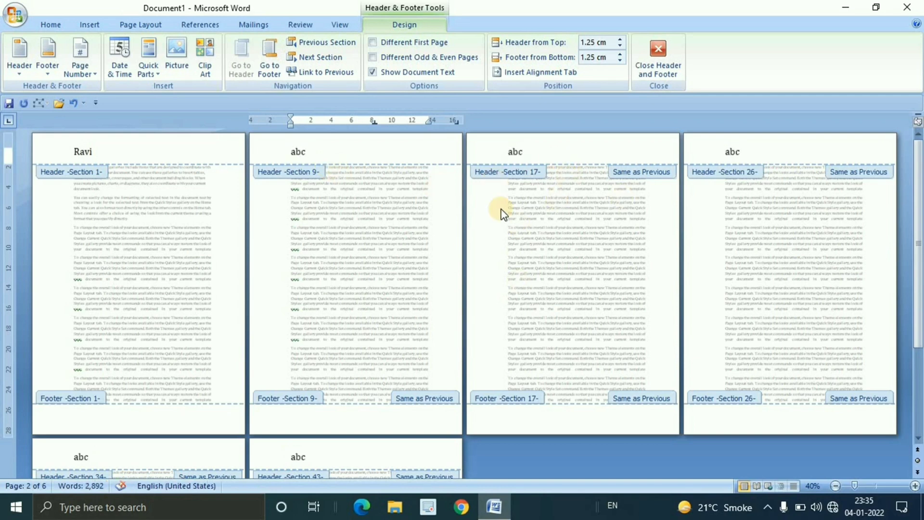
Unlink the page 3 header from the previous section and replace its text with "123"
click(532, 151)
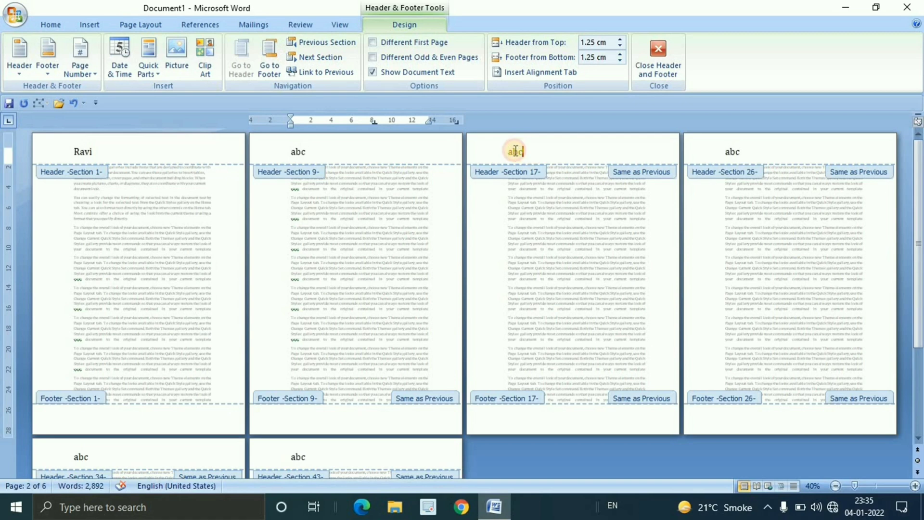
click(324, 72)
double_click(502, 151)
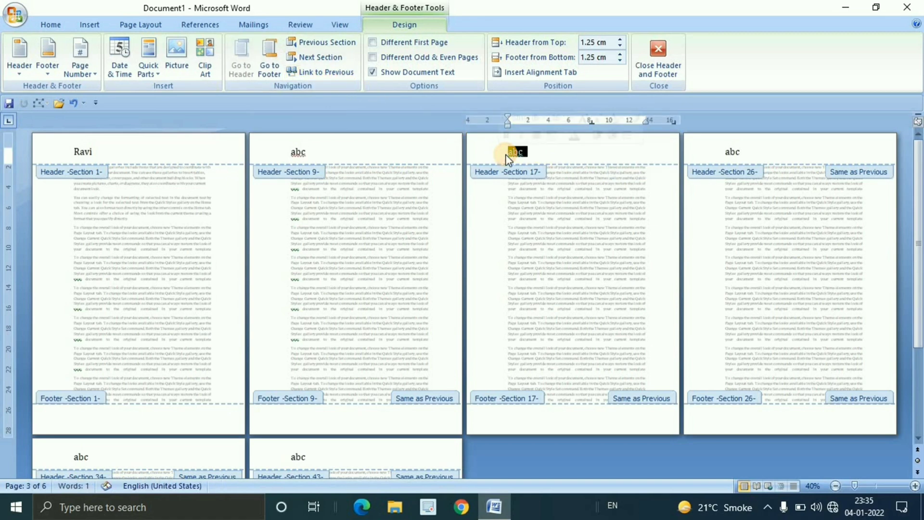
text(123)
scroll(547, 326, down, 2)
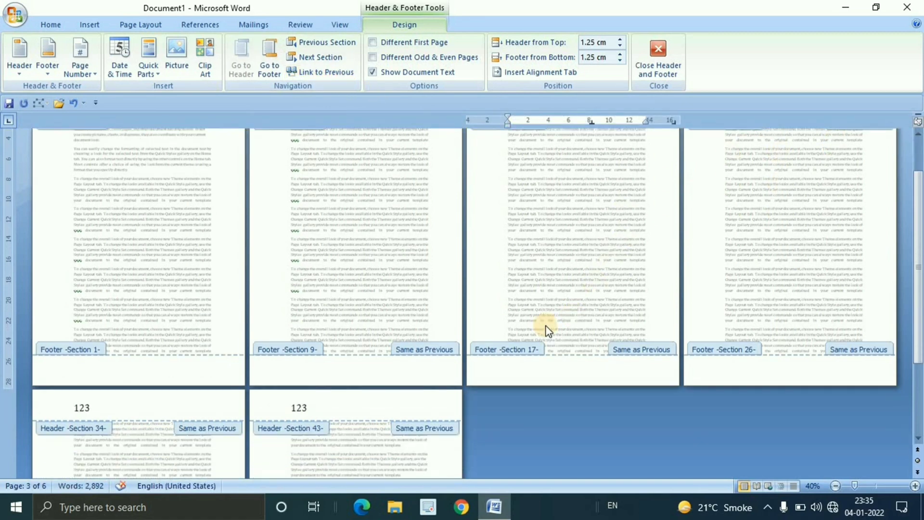
scroll(726, 231, up, 2)
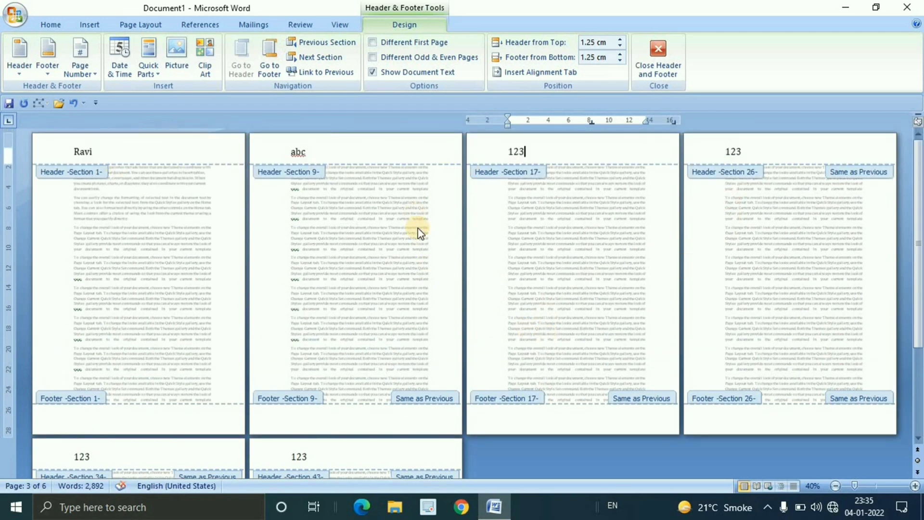
Return to the body text of page 2 and compare the headers across all pages
double_click(313, 172)
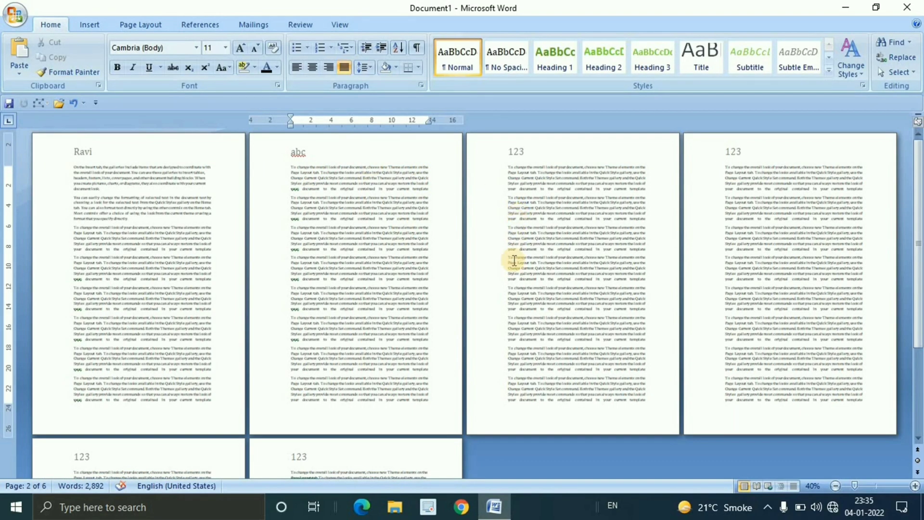
scroll(470, 268, down, 3)
scroll(470, 269, up, 3)
scroll(470, 269, down, 3)
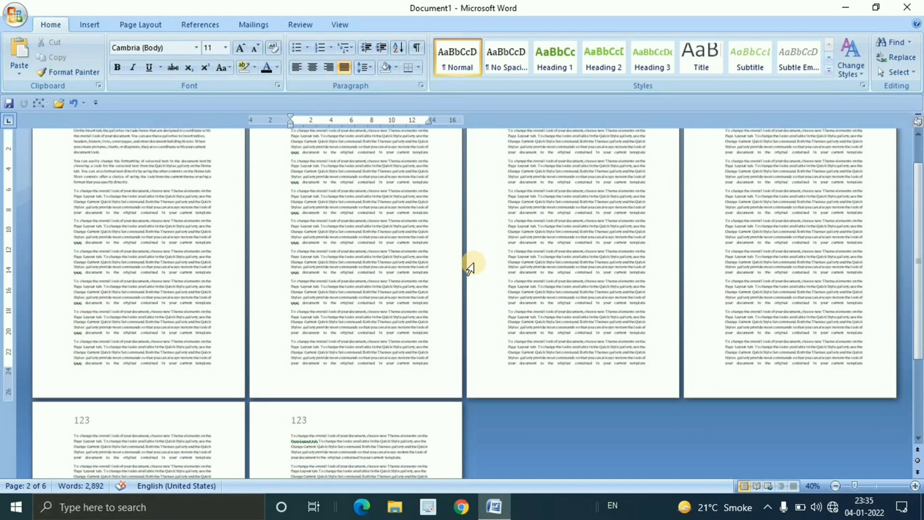
scroll(470, 269, up, 3)
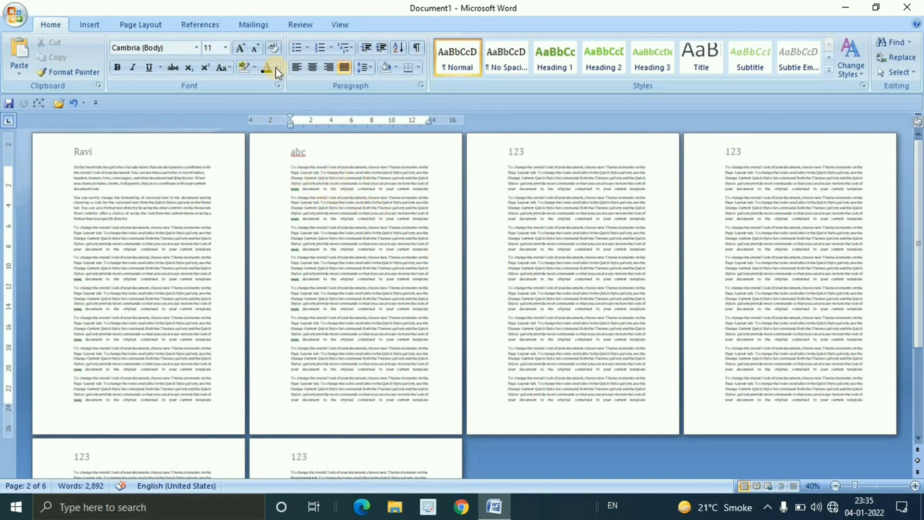
Insert another Next Page section break at the cursor on page 2
click(154, 23)
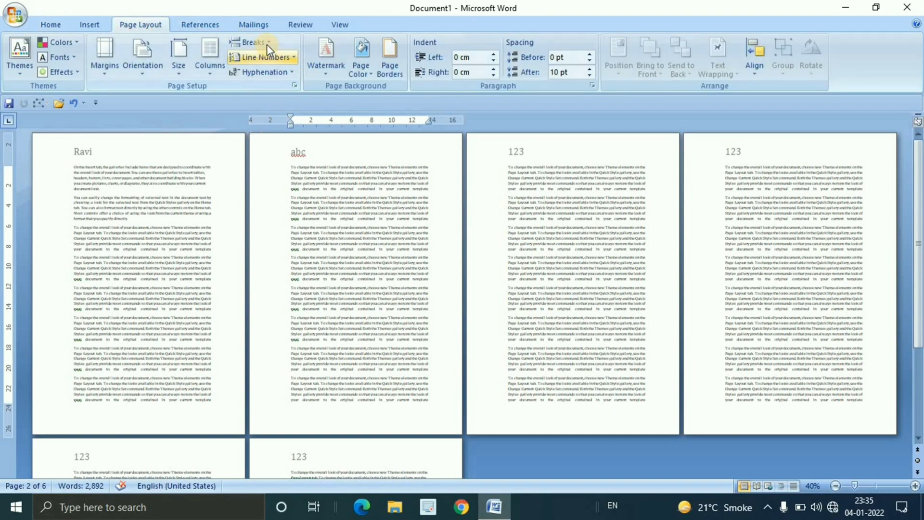
click(253, 42)
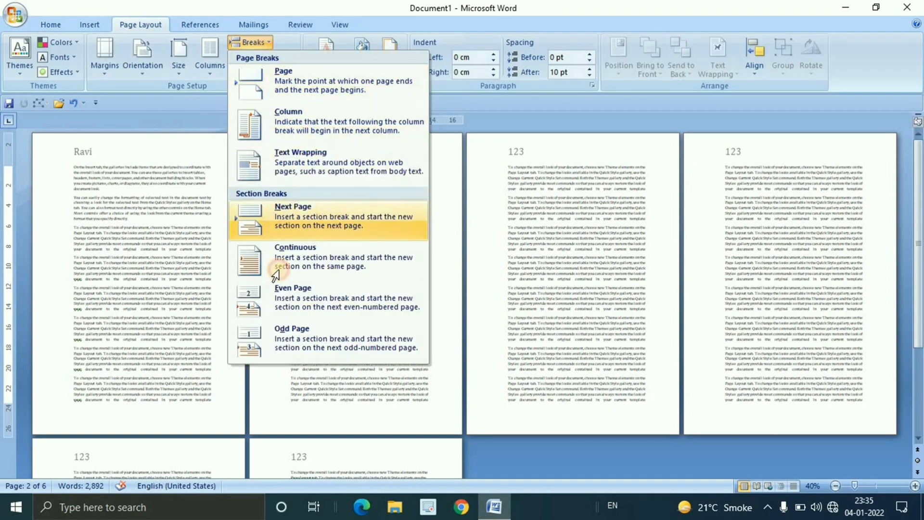
click(332, 212)
Reopen the page 2 header for editing and review the section labels and header texts on all pages
click(314, 146)
double_click(314, 146)
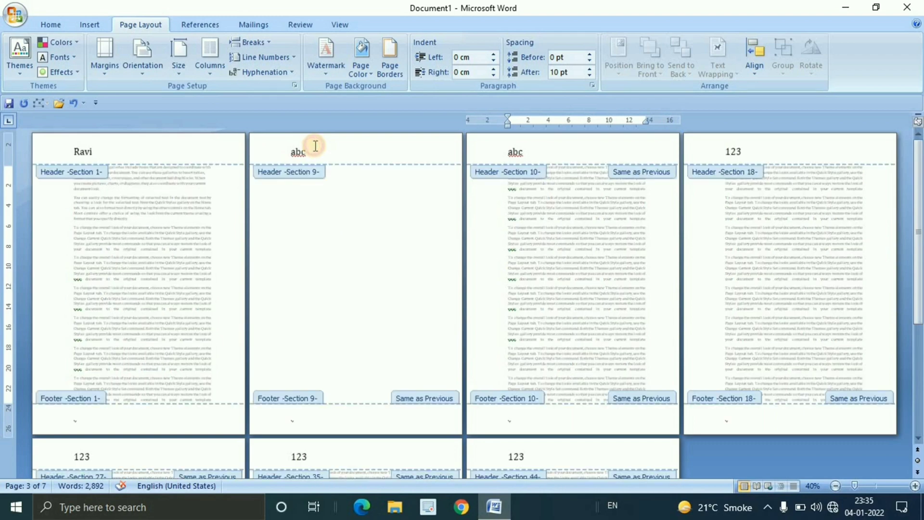
scroll(500, 226, down, 2)
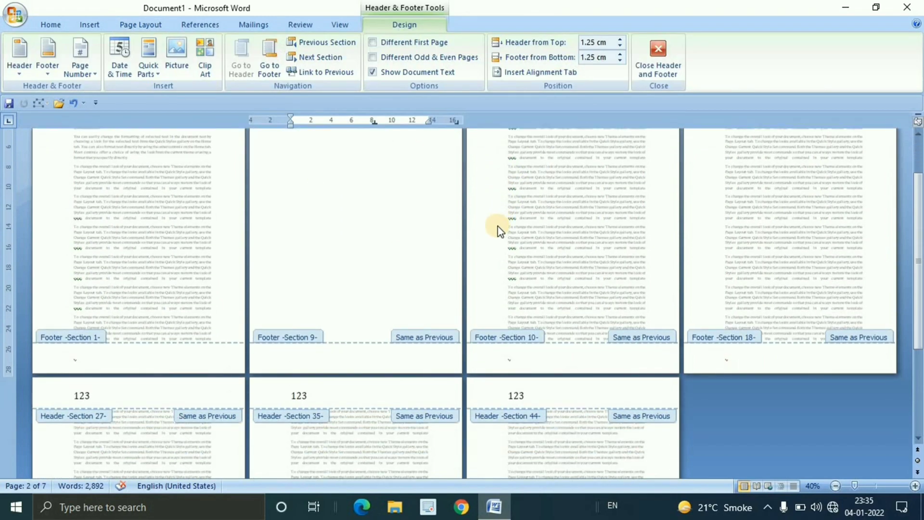
scroll(493, 247, up, 2)
scroll(495, 248, down, 2)
scroll(497, 248, up, 2)
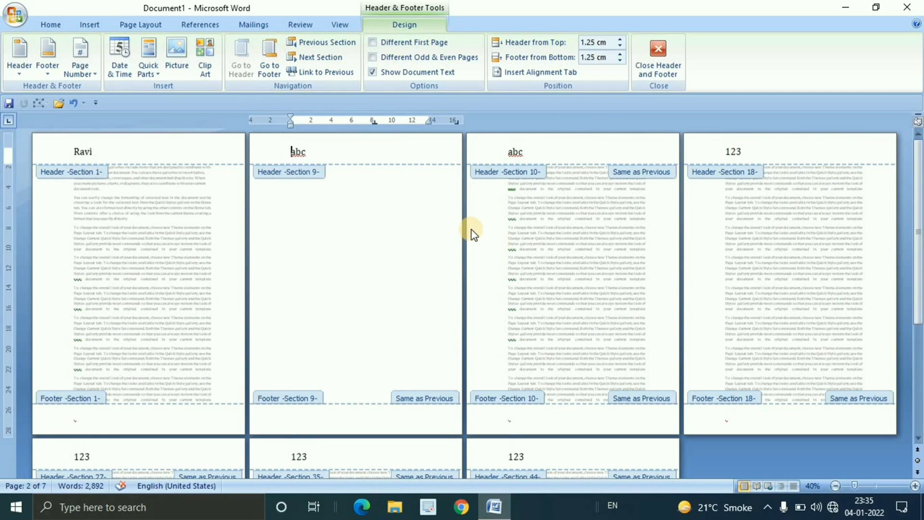
Leave header editing and delete all the body text in the document
double_click(319, 181)
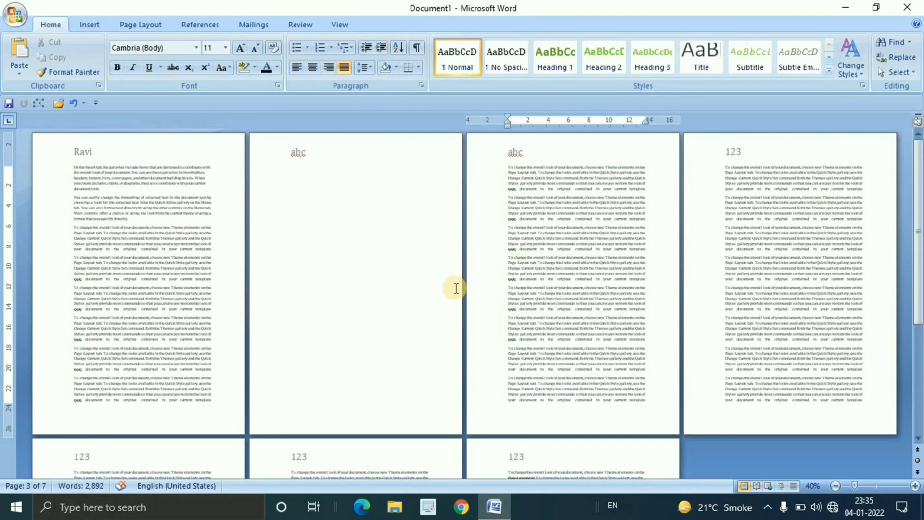
key(ctrl+a)
key(Delete)
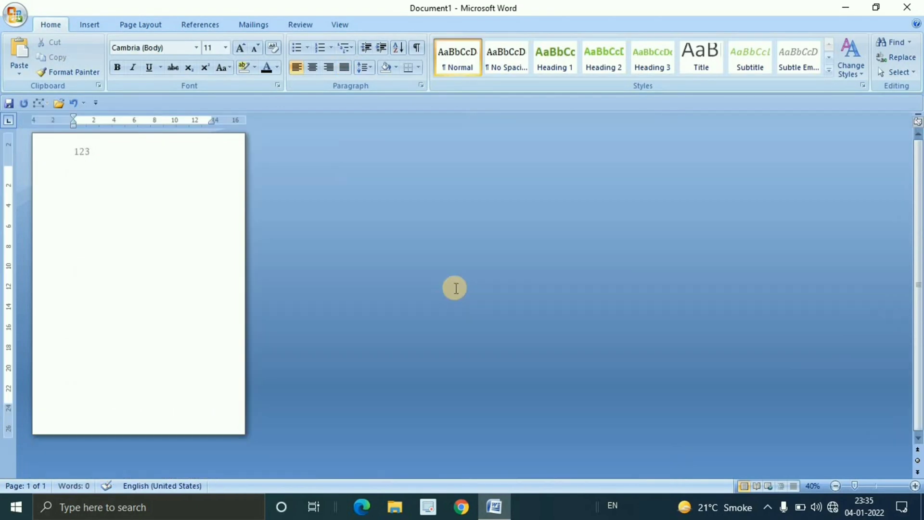
Delete the header text "123", return to the page body and generate sample paragraphs with =rand()
scroll(455, 288, up, 6)
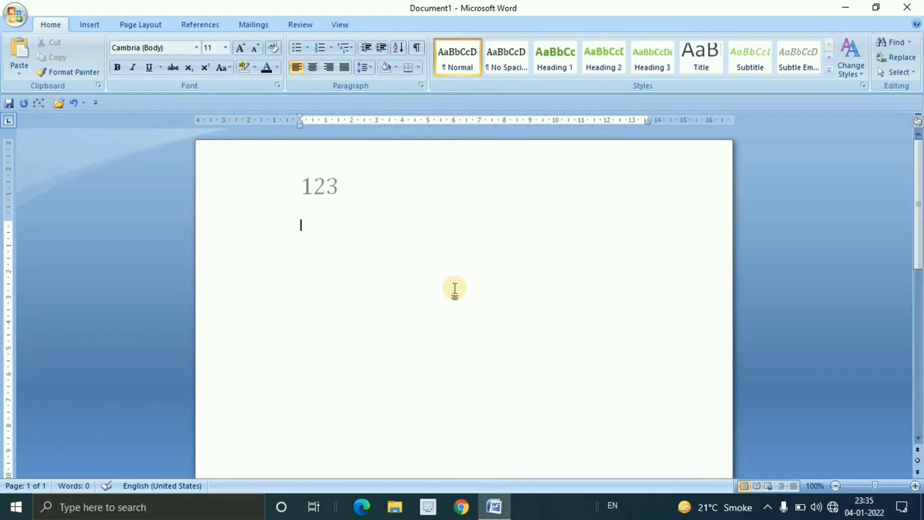
double_click(321, 184)
double_click(227, 227)
double_click(333, 187)
double_click(316, 188)
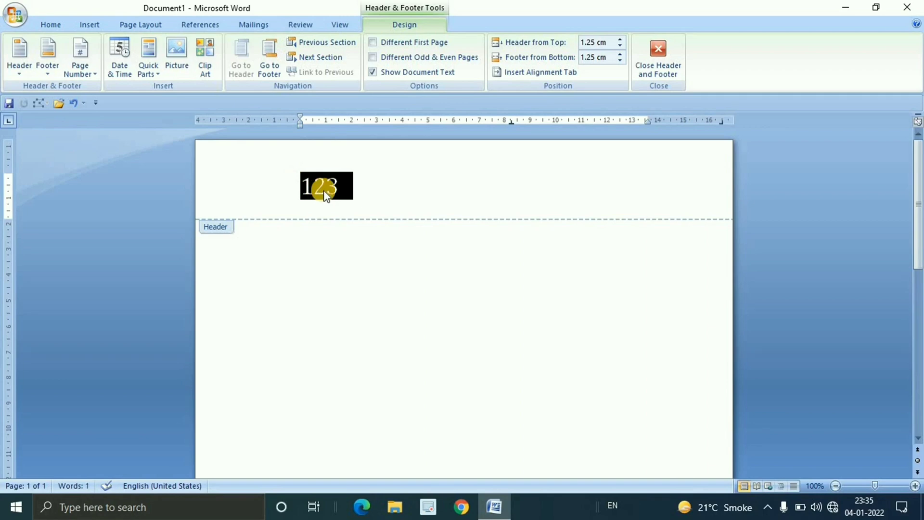
key(Delete)
double_click(233, 229)
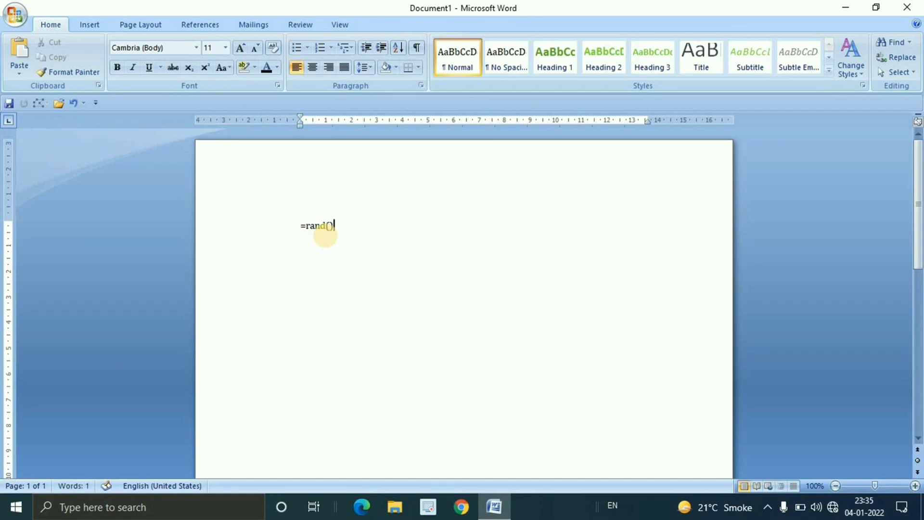
key(Return)
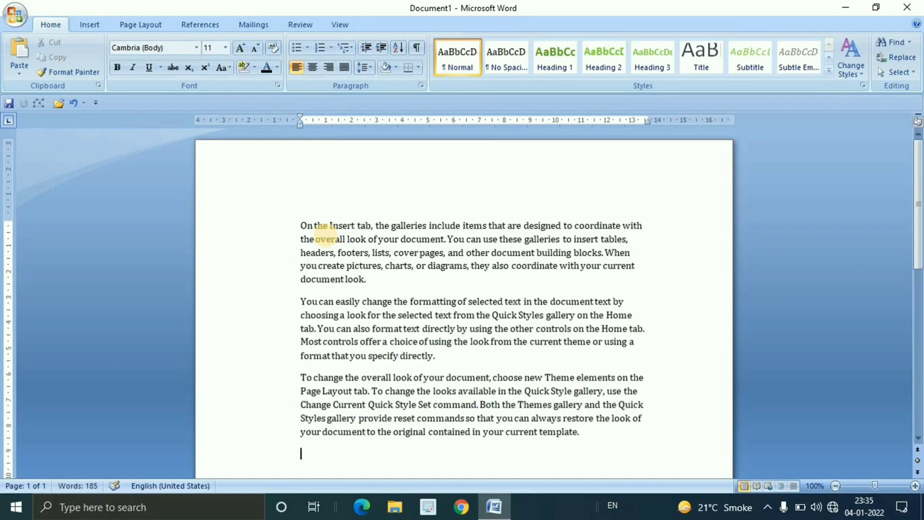
Review the available page and section break types, including the Continuous section break
click(157, 26)
click(263, 44)
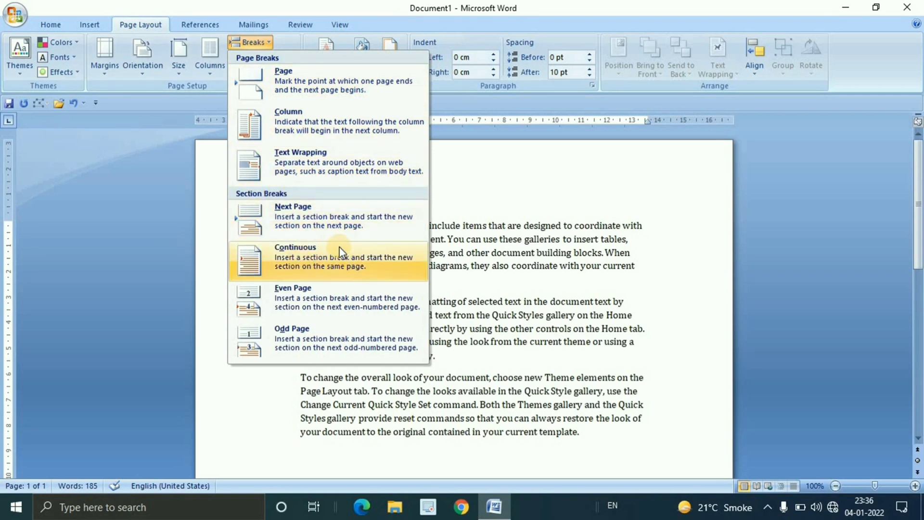
click(508, 241)
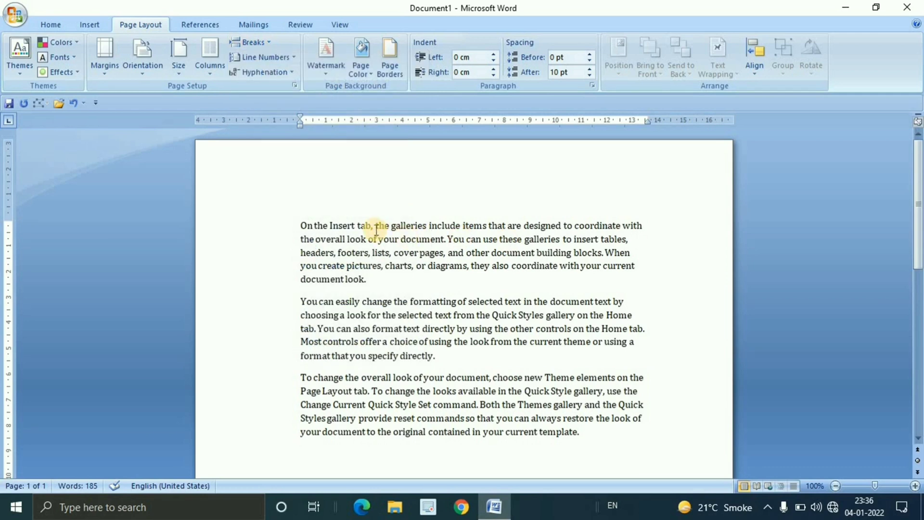
Split the three paragraphs with paragraph marks after "On the Insert tab,", "You can easily change" and "To change the overall"
click(376, 224)
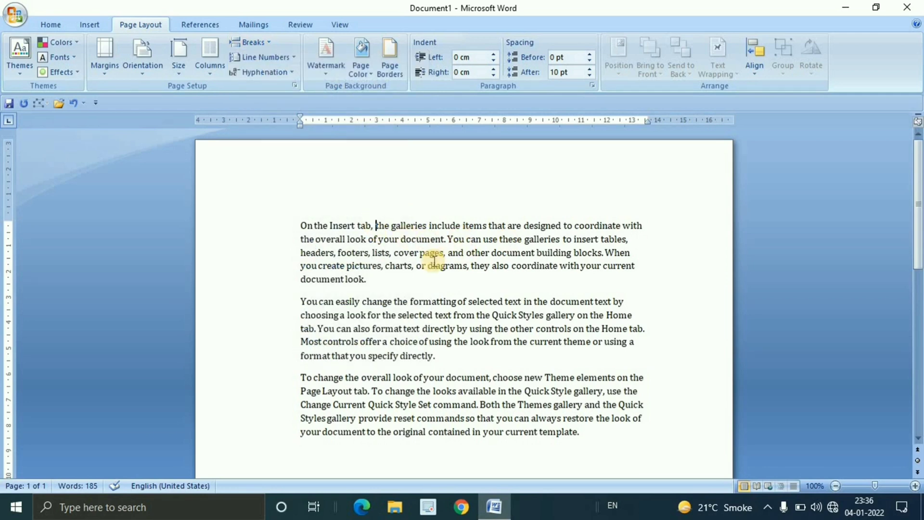
key(Return)
key(Return)
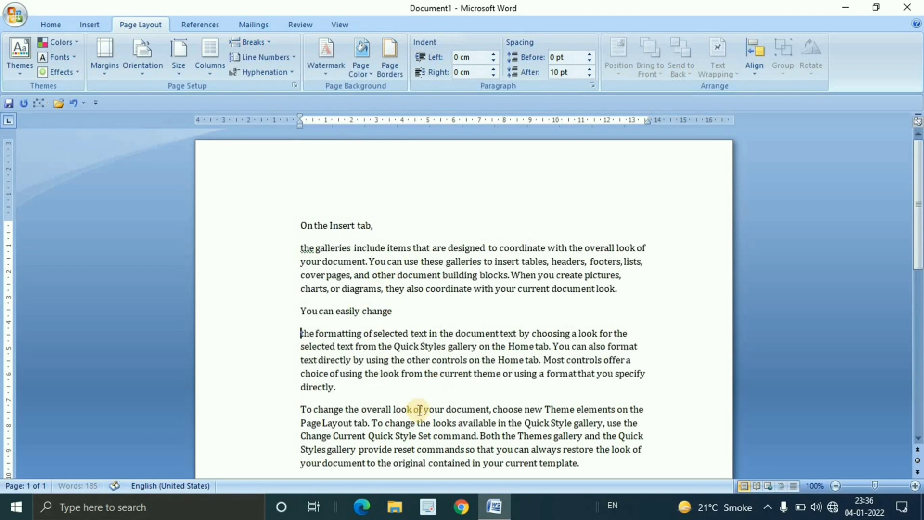
drag(399, 313, 239, 312)
click(416, 326)
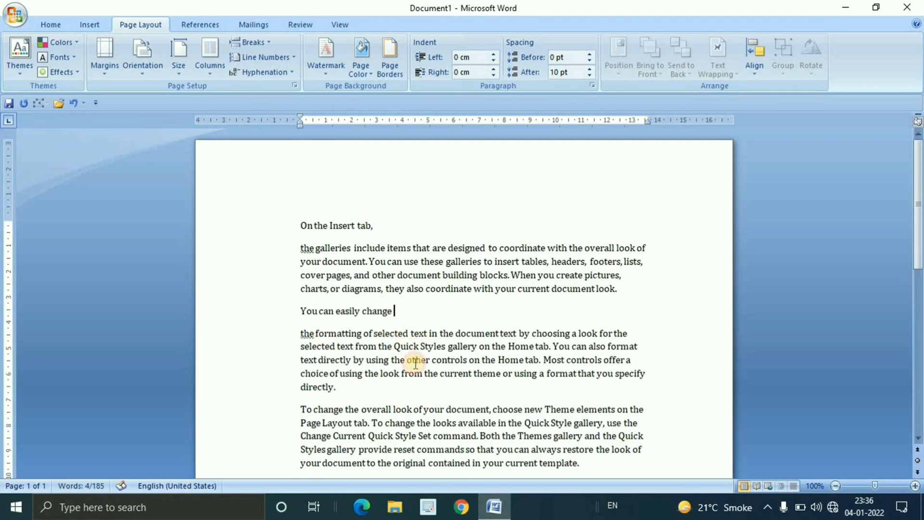
click(392, 409)
key(Return)
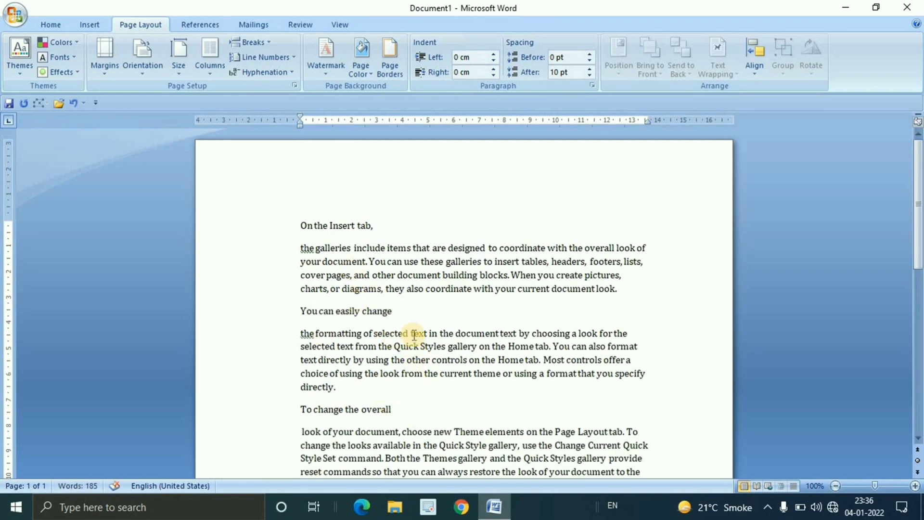
scroll(413, 331, down, 3)
scroll(413, 331, up, 3)
scroll(414, 333, down, 1)
scroll(414, 333, down, 2)
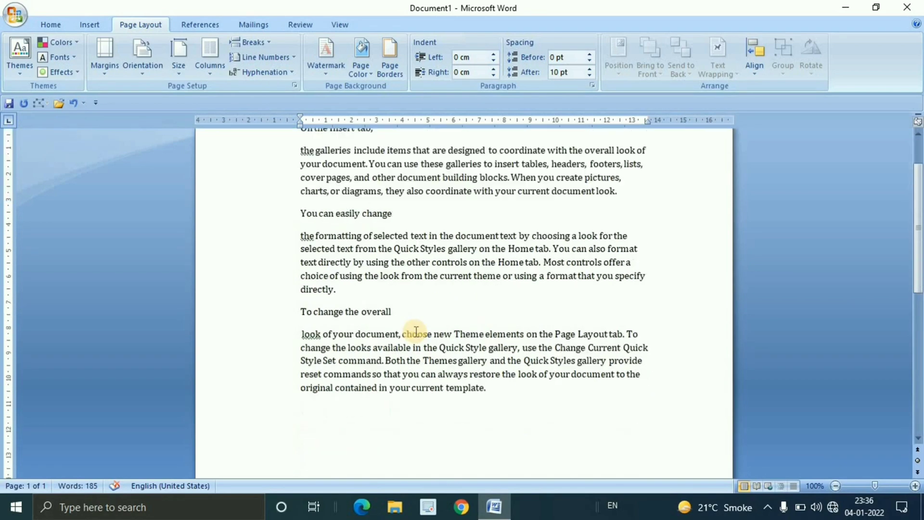
scroll(415, 332, up, 3)
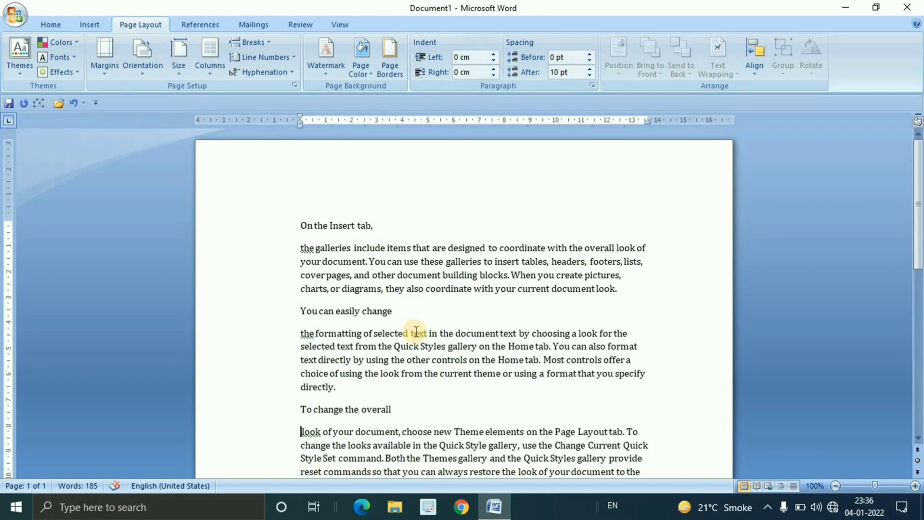
Undo the three manual paragraph splits
key(ctrl+z)
key(ctrl+z)
key(ctrl+z)
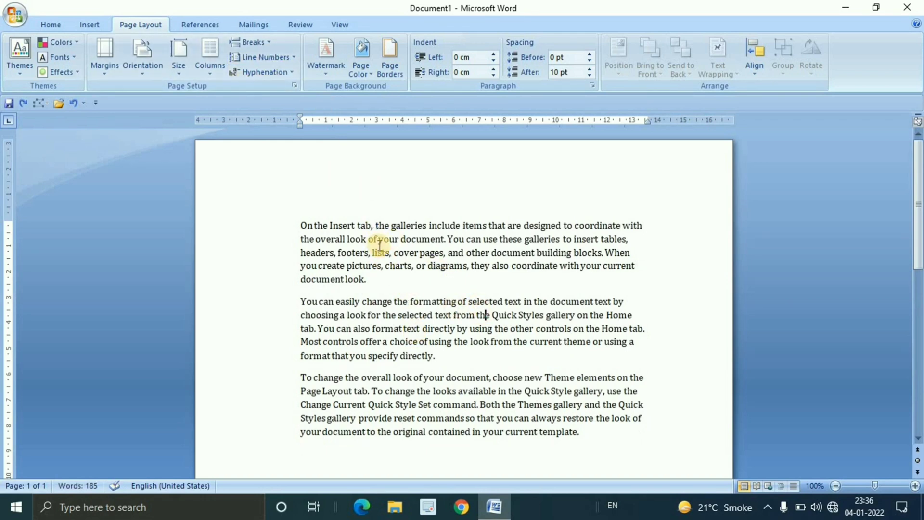
Insert Continuous section breaks after "On the Insert tab,", "You can easily change" and "To change the overall"
click(269, 39)
click(355, 262)
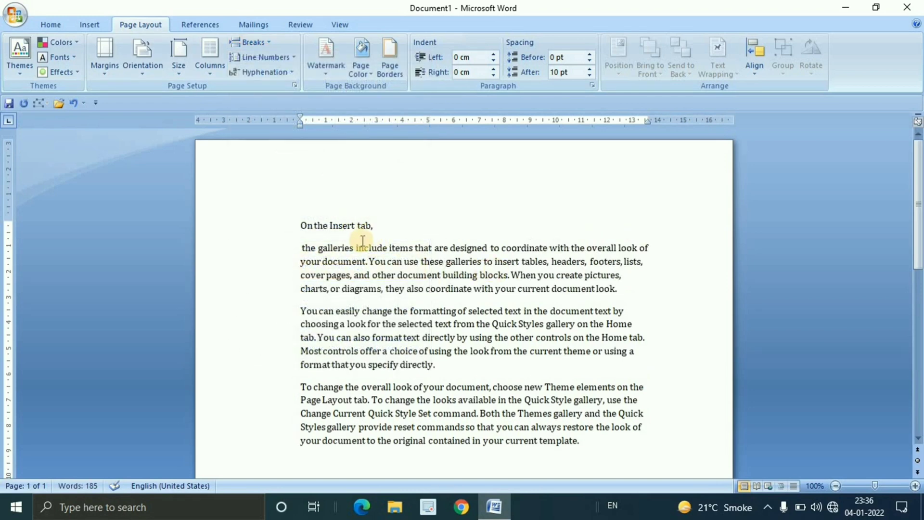
click(264, 41)
click(337, 260)
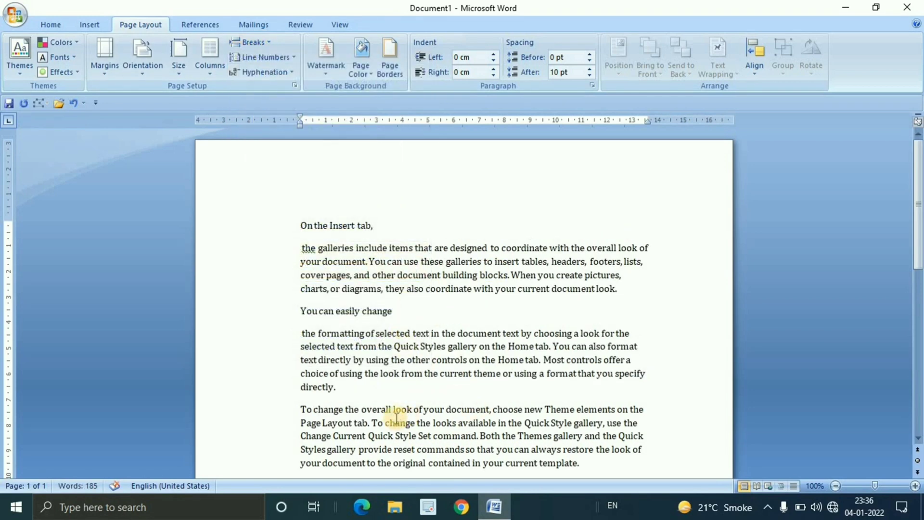
click(260, 44)
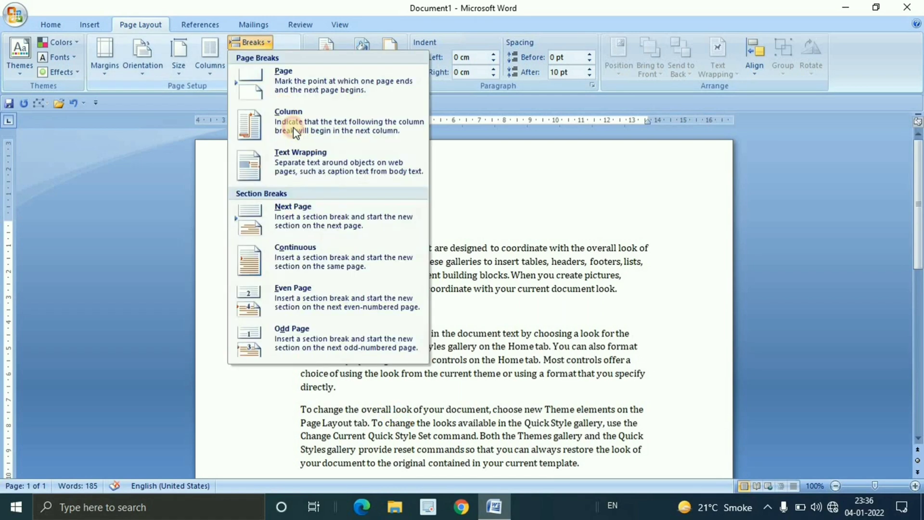
click(332, 262)
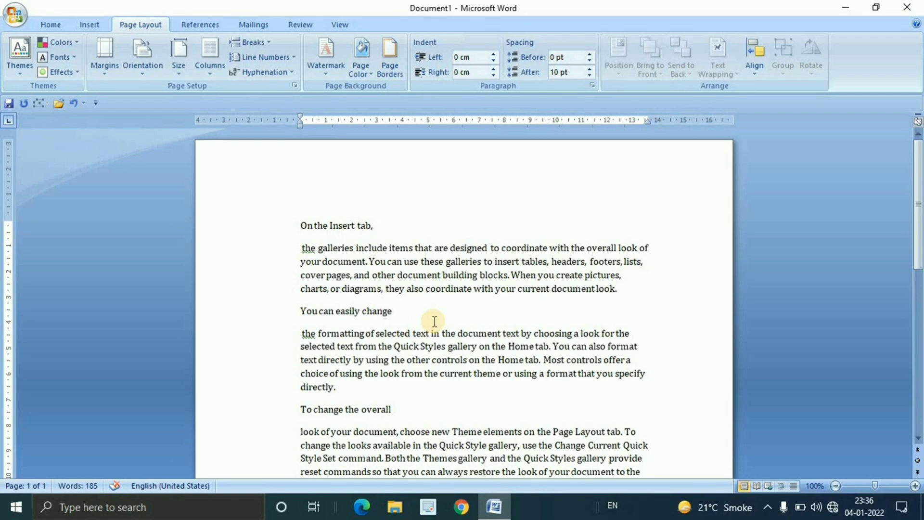
Place the cursor before "building blocks" and review the Even Page and Odd Page section break options
click(268, 42)
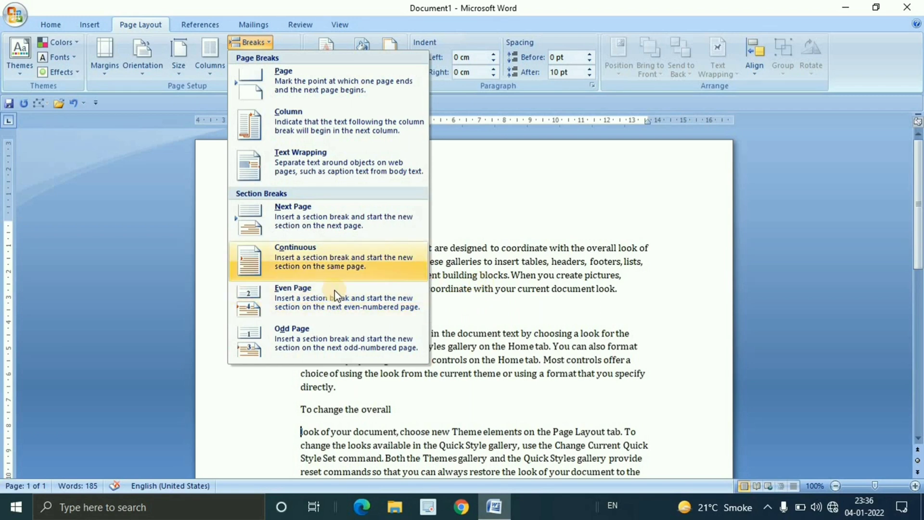
click(453, 311)
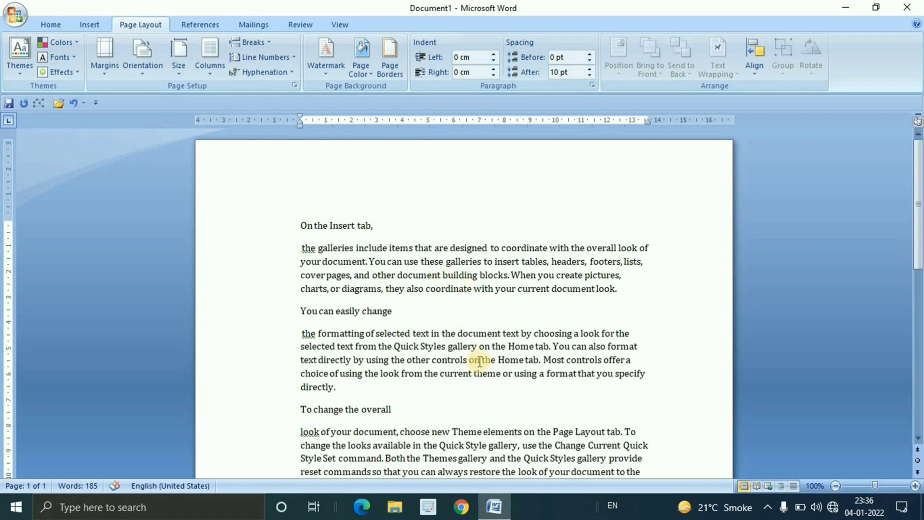
mouse_move(442, 275)
mouse_down()
mouse_move(553, 384)
mouse_move(443, 275)
mouse_up()
click(266, 41)
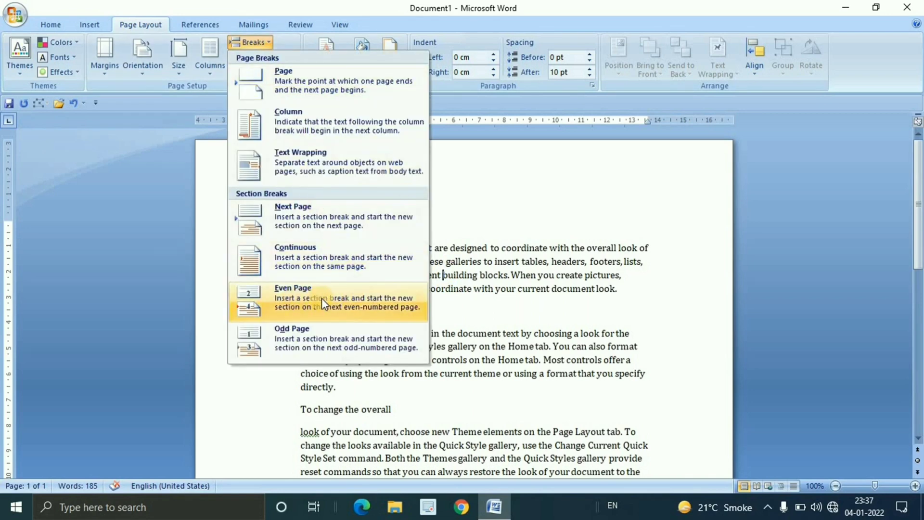
click(484, 275)
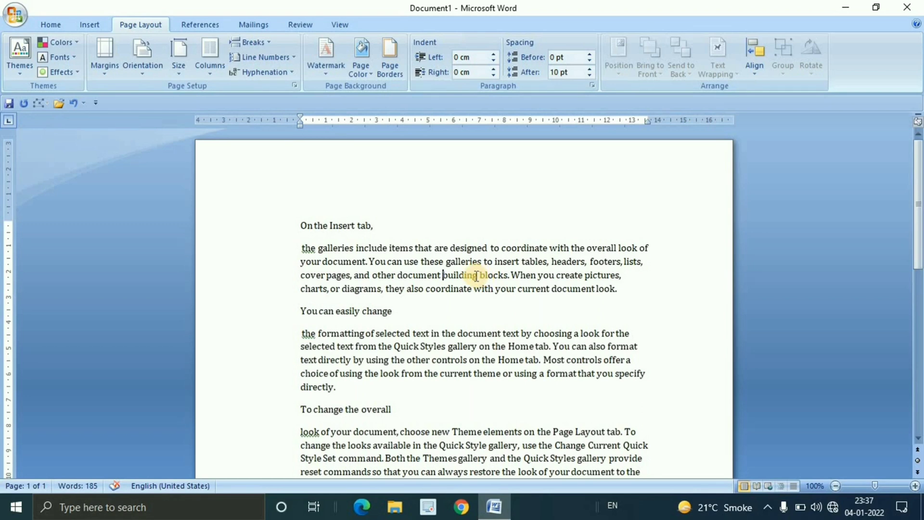
Insert an Even Page section break before "building blocks" in the paragraph about the galleries
drag(443, 273, 465, 293)
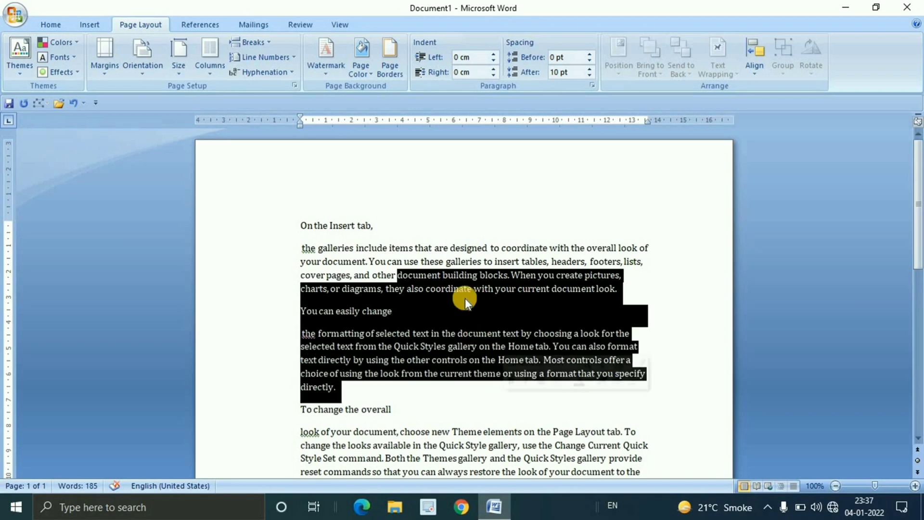
click(464, 289)
click(443, 274)
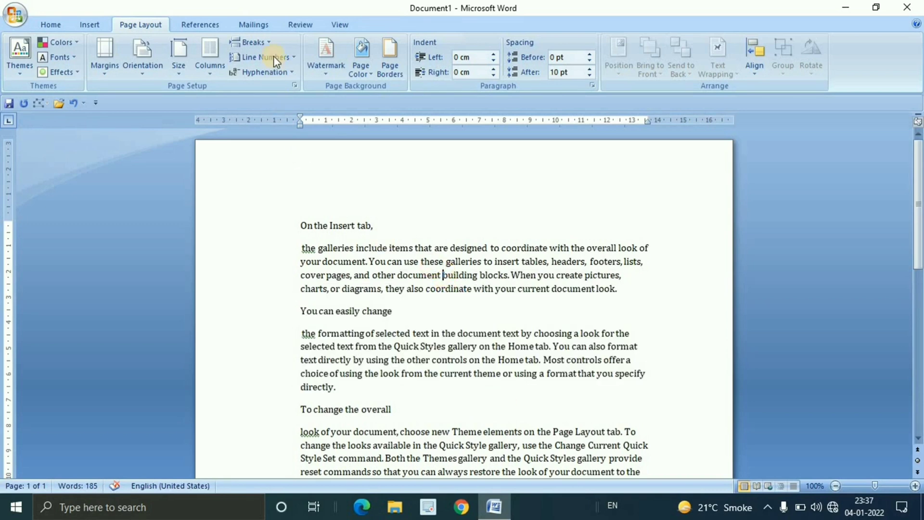
click(265, 45)
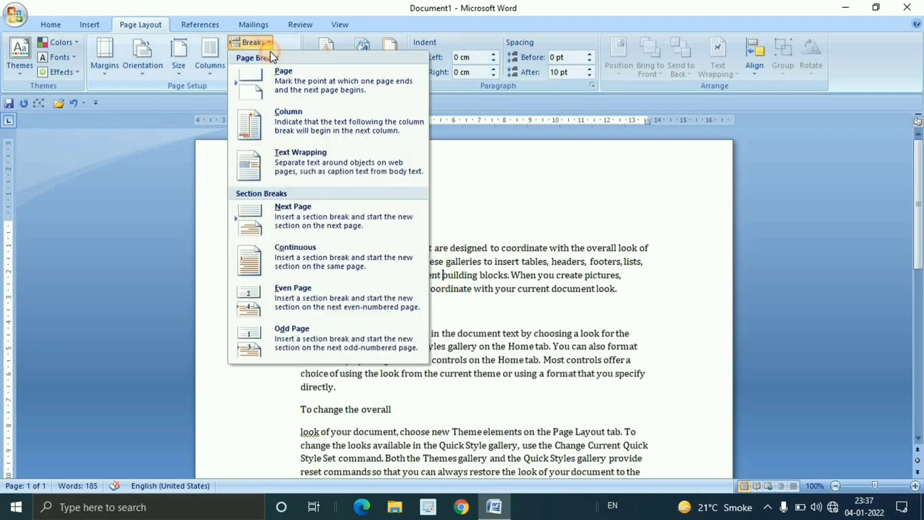
click(349, 299)
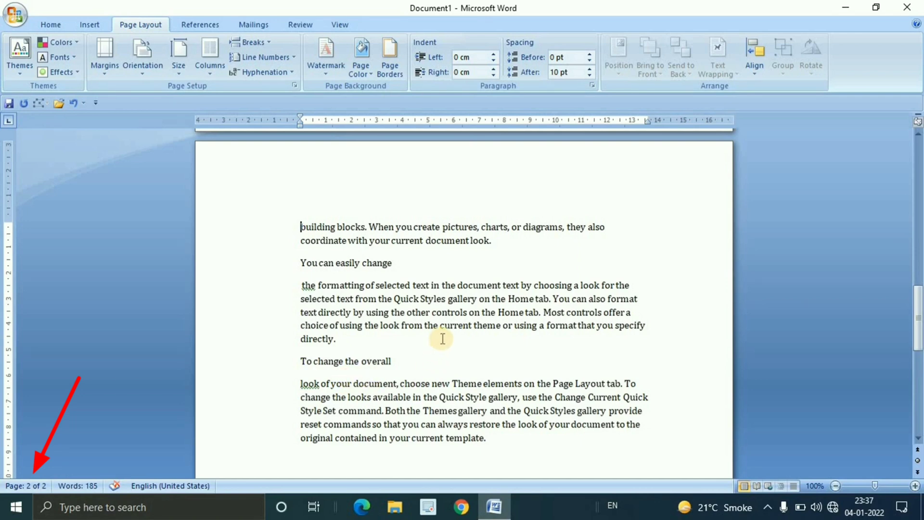
Check where the text ends on page 1 and continues on page 2 across the Even Page break
scroll(428, 325, up, 10)
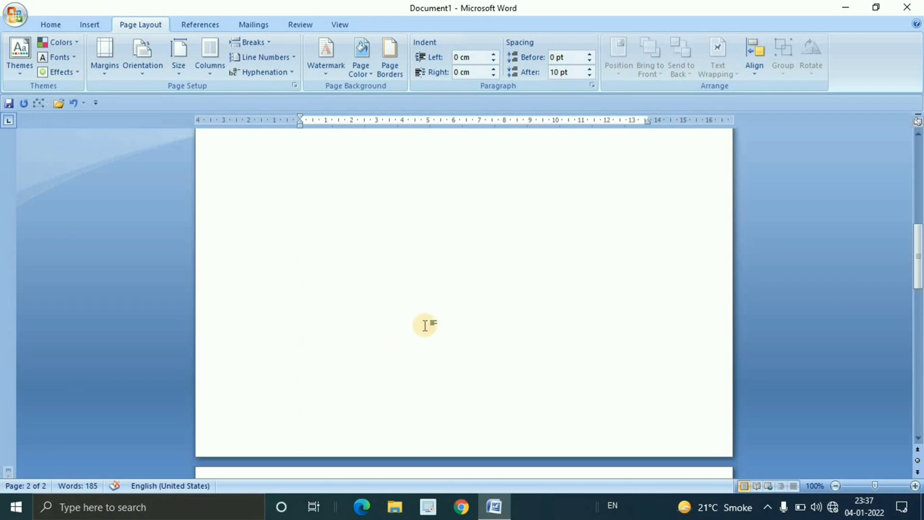
scroll(425, 325, up, 5)
click(439, 275)
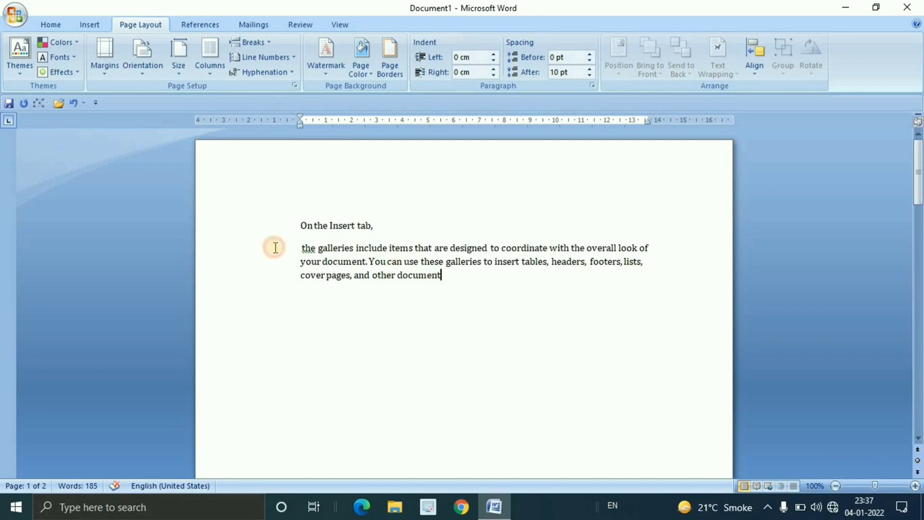
shift+click(275, 248)
scroll(447, 345, down, 15)
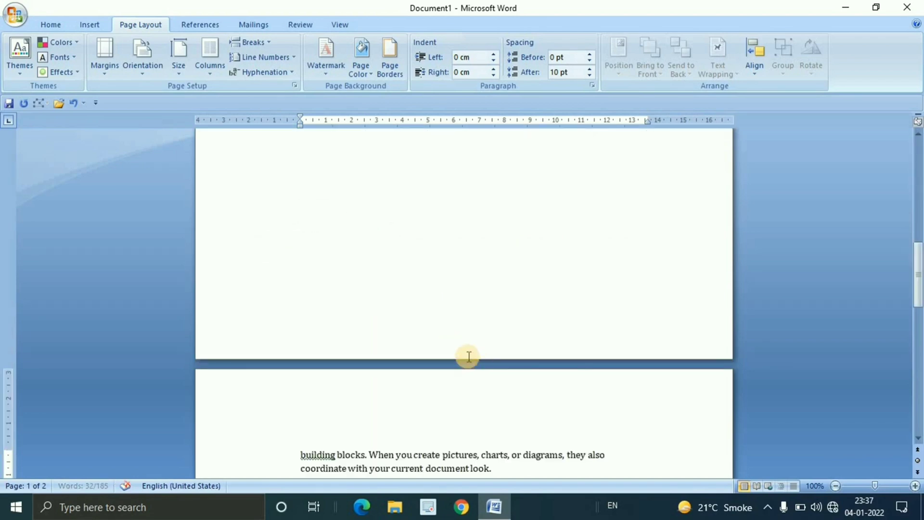
scroll(467, 357, up, 12)
Highlight the page 1 text ahead of the Even Page break and place the cursor before "You can use these galleries"
click(448, 279)
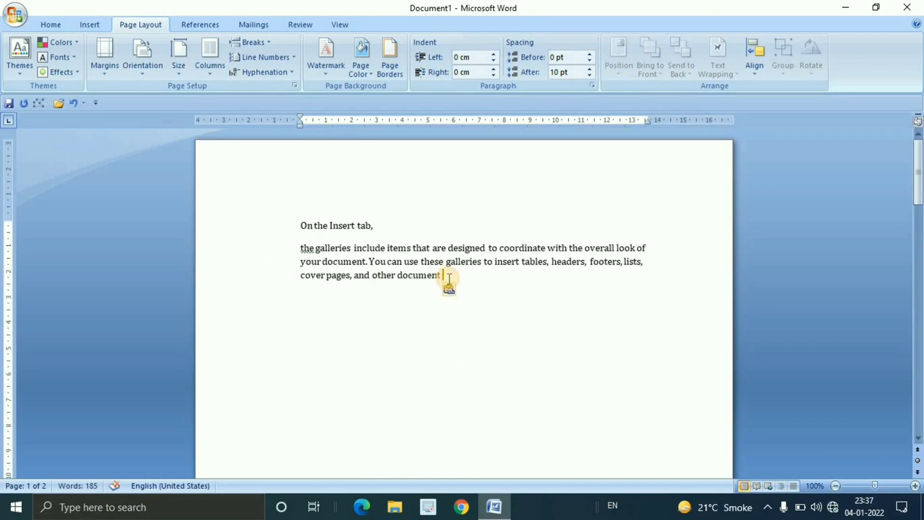
drag(449, 278, 291, 251)
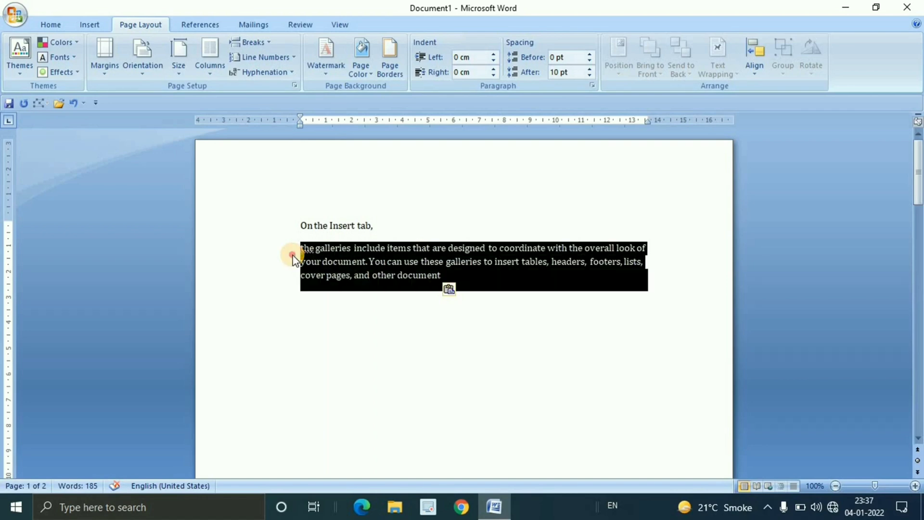
click(451, 279)
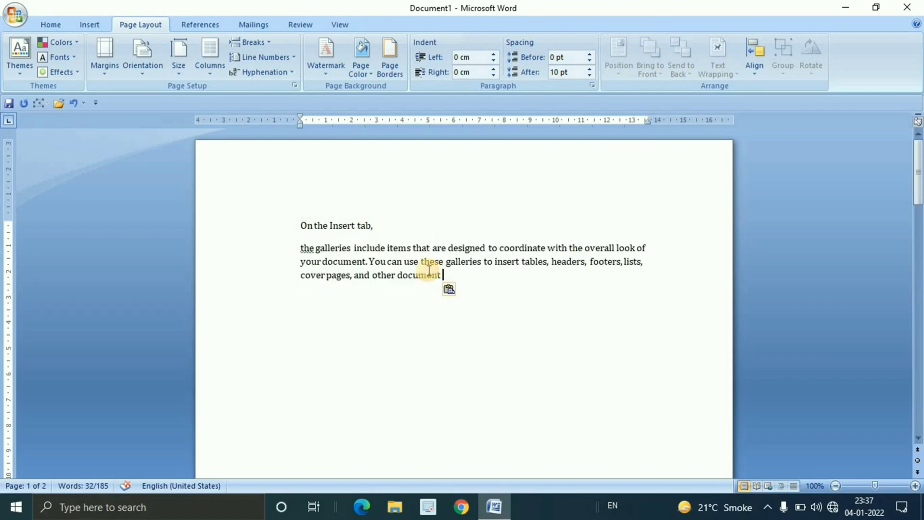
click(370, 260)
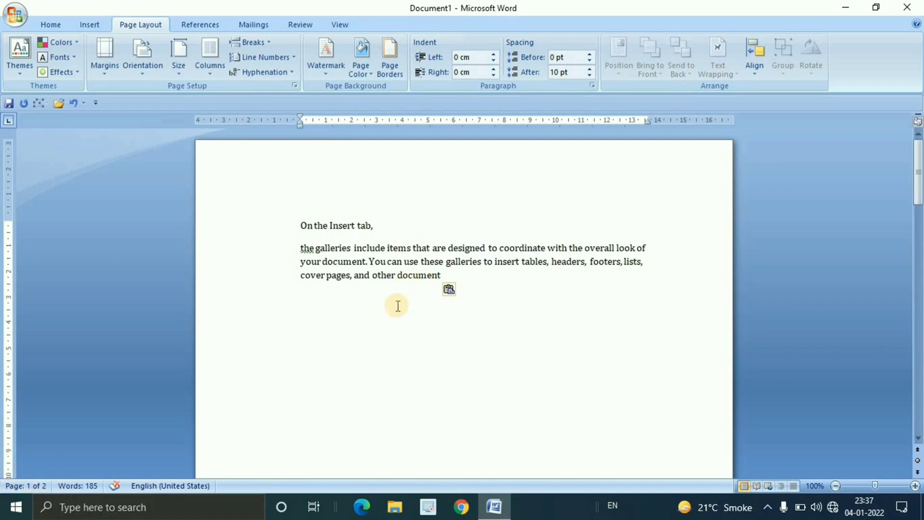
drag(369, 261, 440, 275)
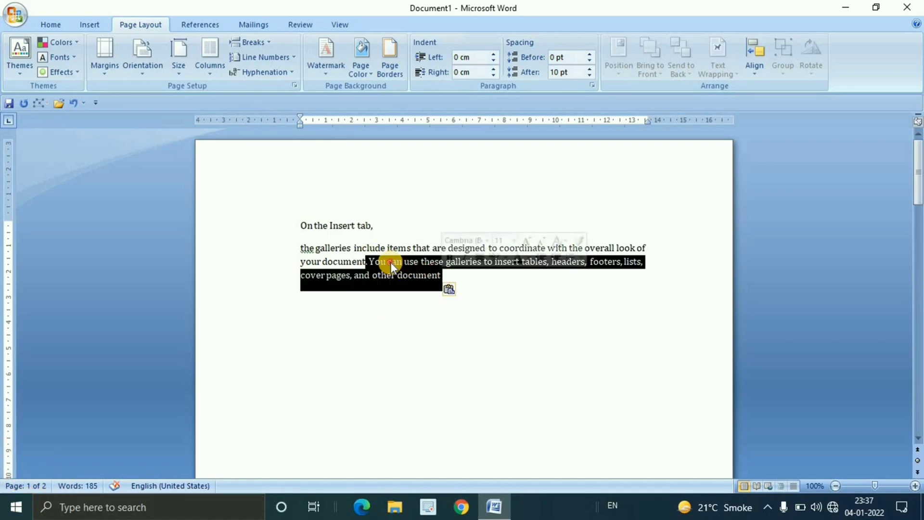
click(372, 260)
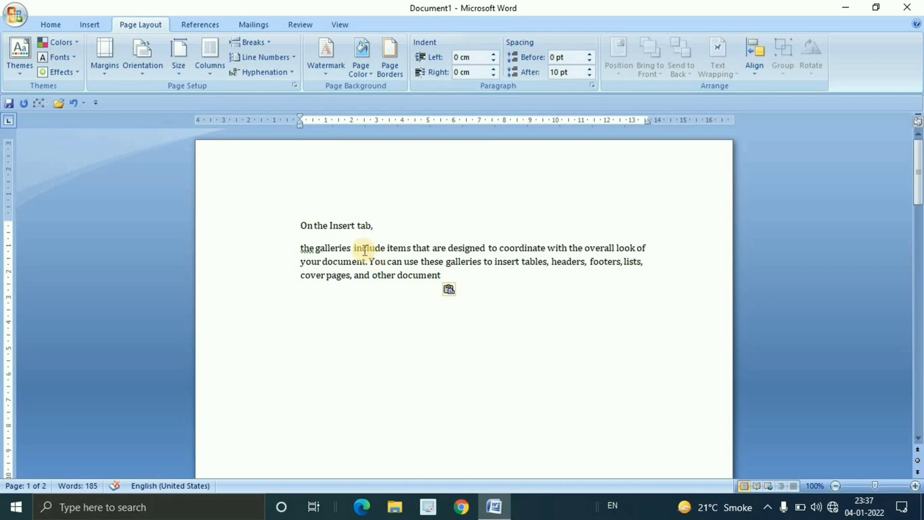
Insert an Odd Page section break before "You can use these galleries" and check how the pages are split
click(265, 42)
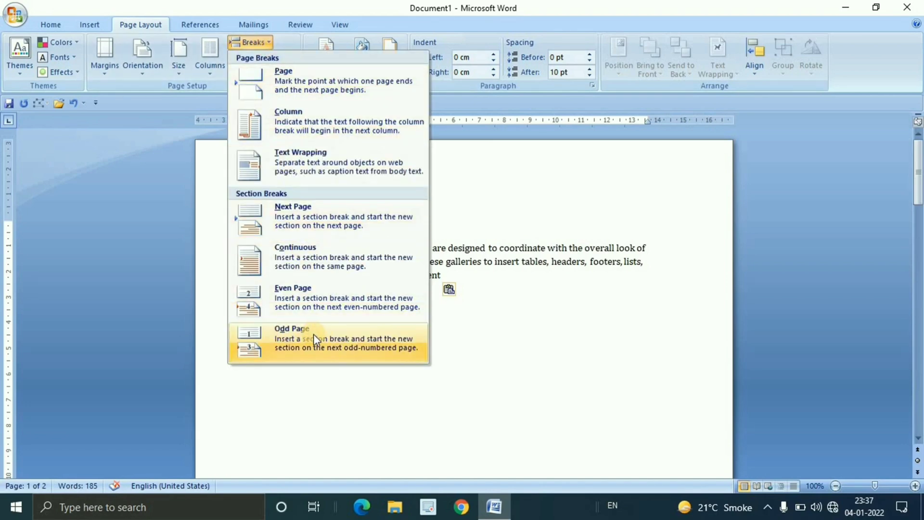
click(475, 258)
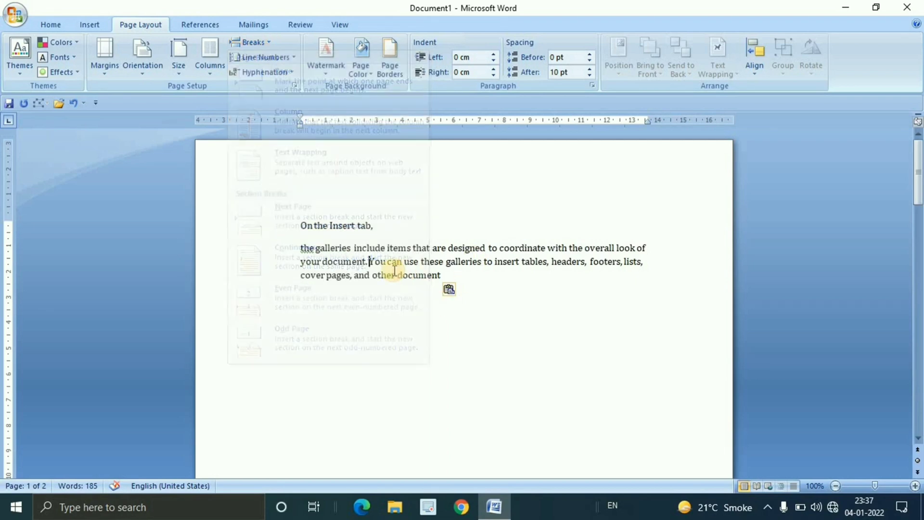
click(269, 43)
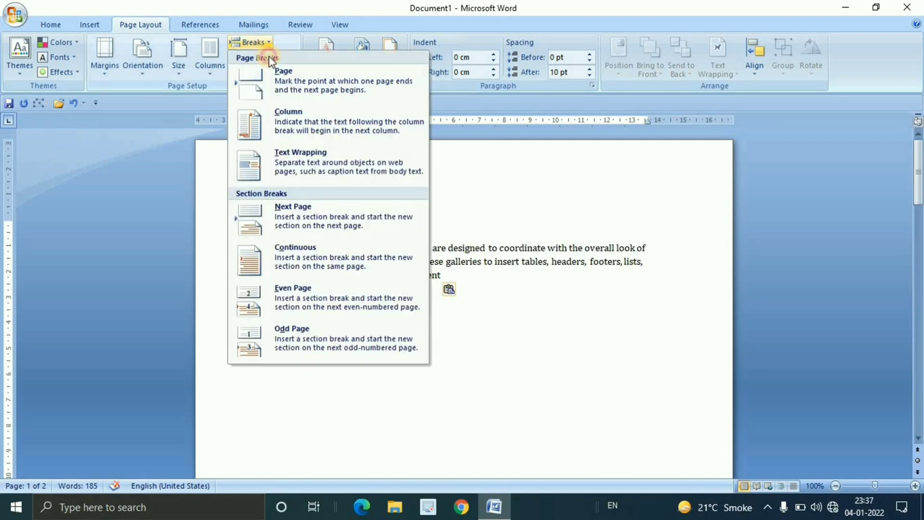
click(306, 342)
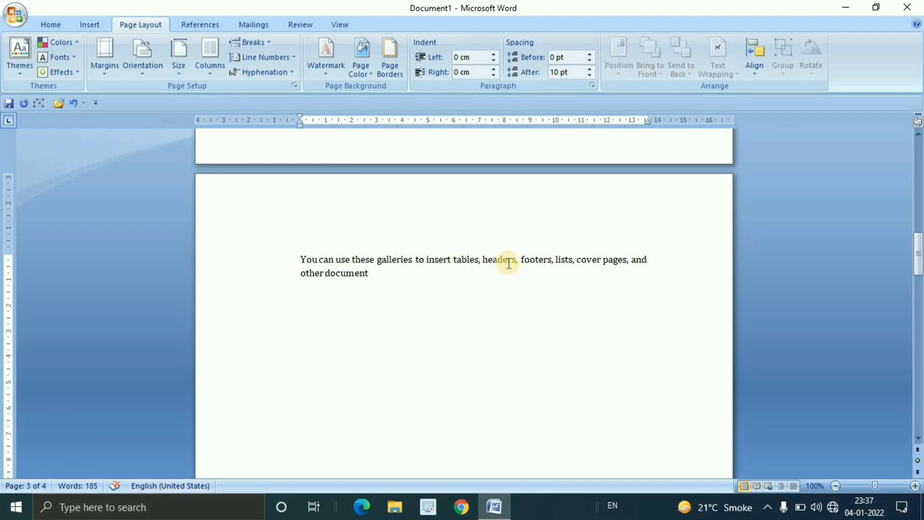
scroll(496, 260, up, 15)
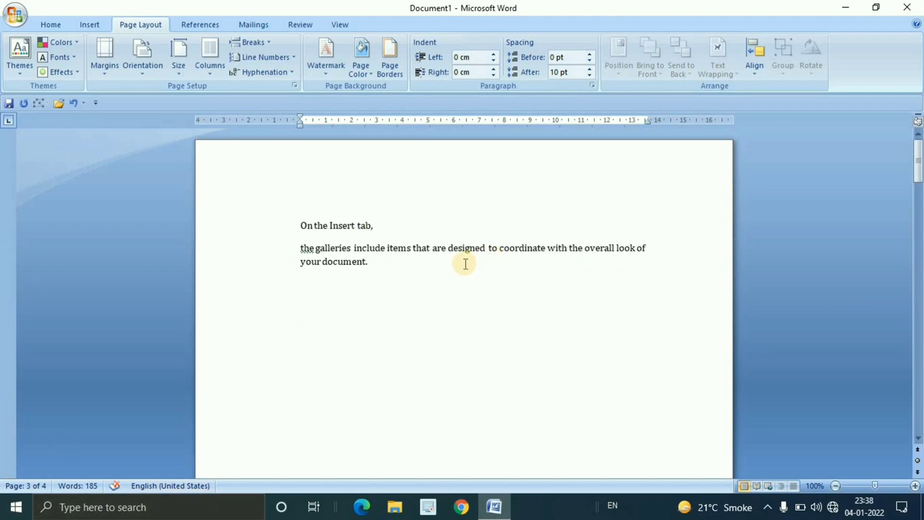
Undo the section breaks back to the full sample text on one page and glance over the Breaks options
click(450, 277)
key(ctrl+z)
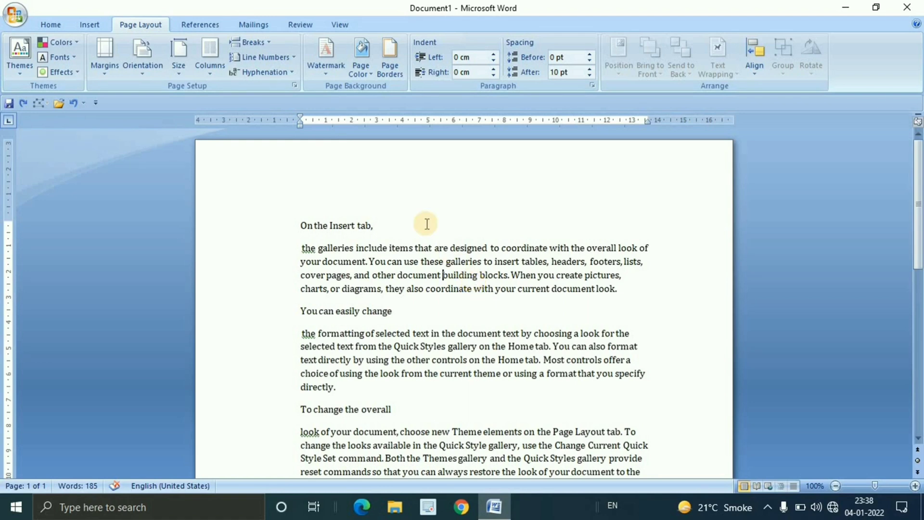
click(272, 45)
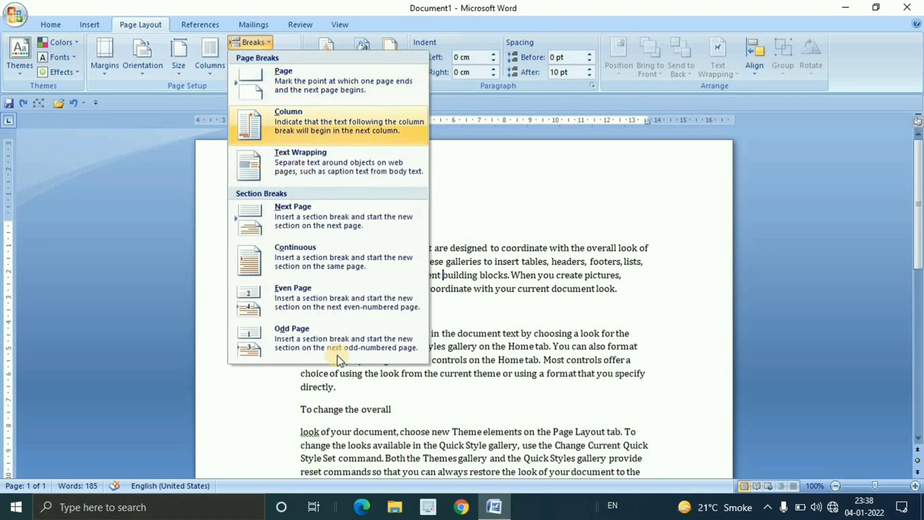
click(429, 275)
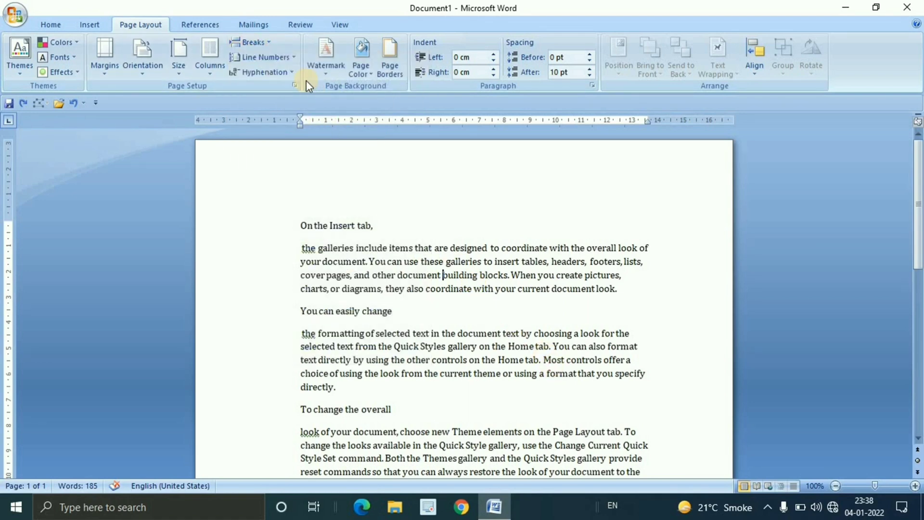
Review the available line numbering options and look over the sample text
click(292, 59)
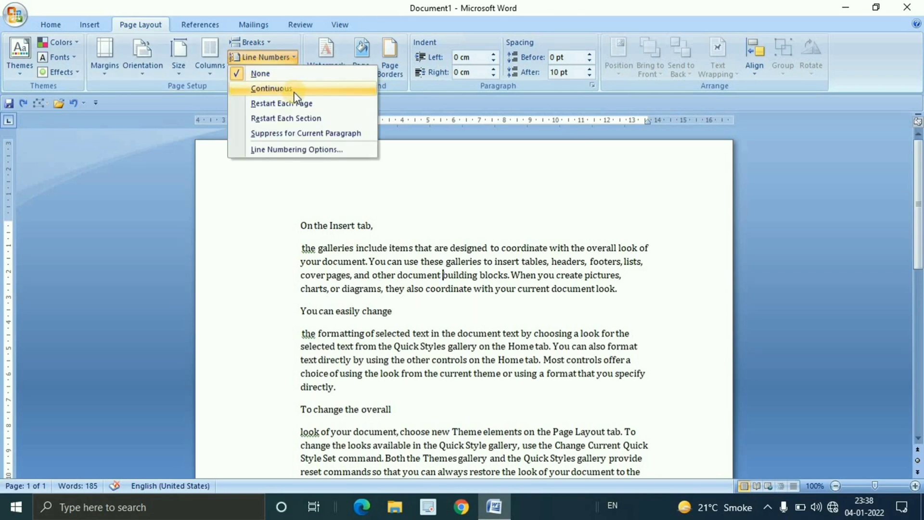
click(459, 285)
scroll(459, 284, down, 1)
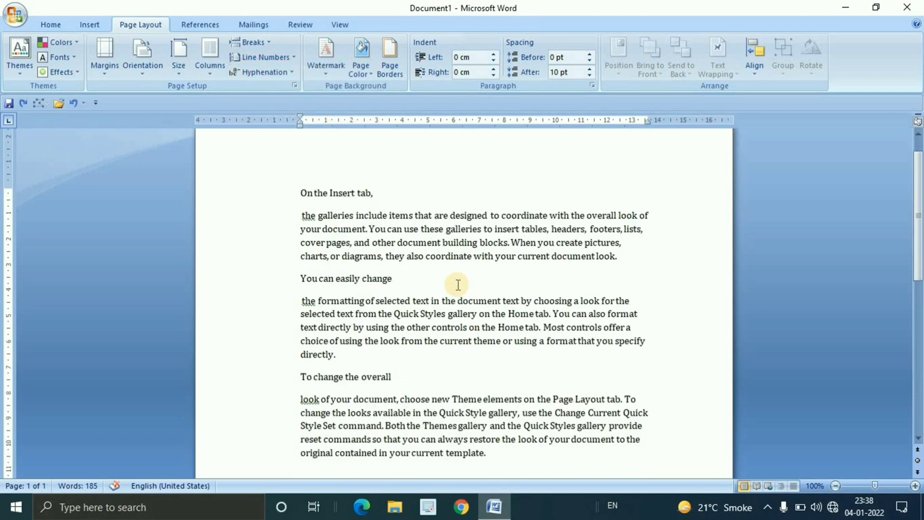
scroll(458, 285, down, 1)
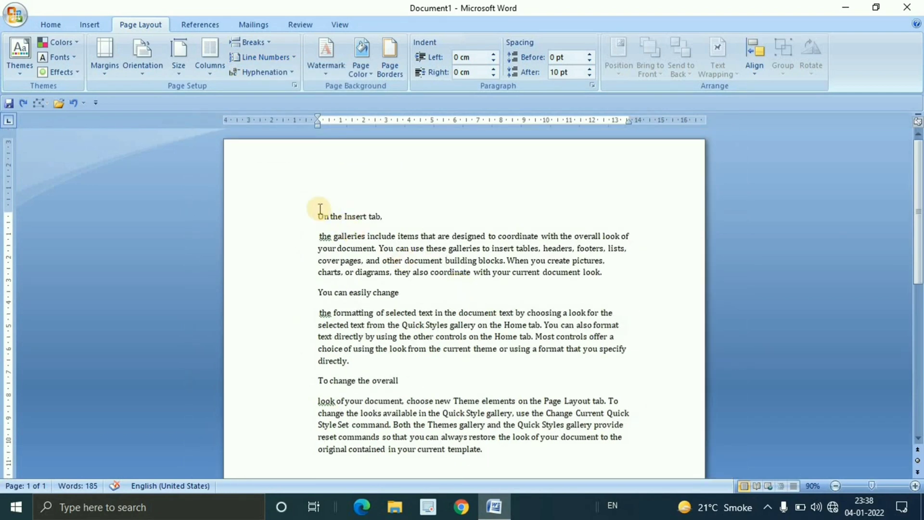
Apply Continuous line numbering to all the sample text and look over the numbered lines
drag(319, 214, 480, 454)
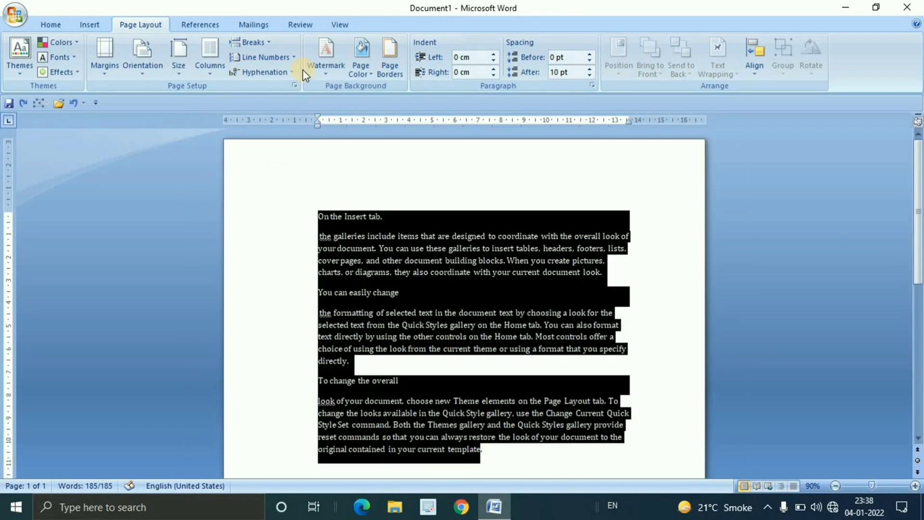
click(292, 58)
click(284, 90)
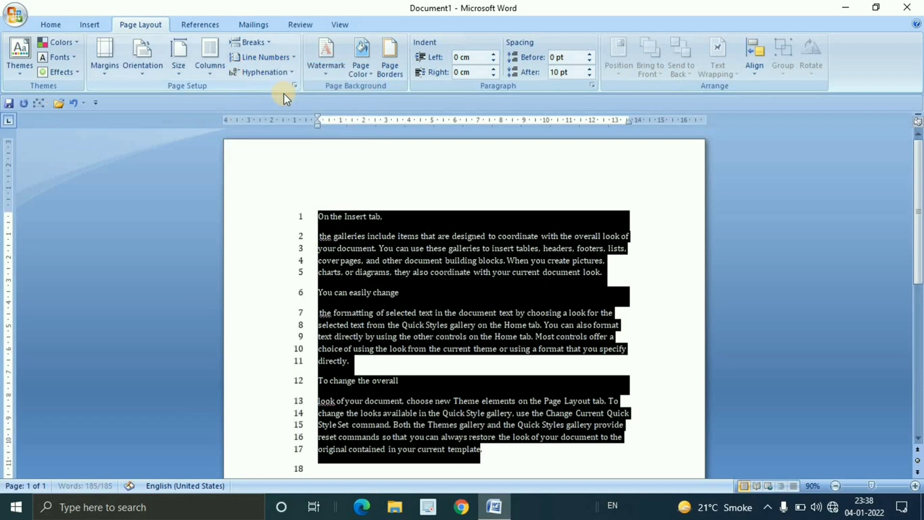
click(544, 327)
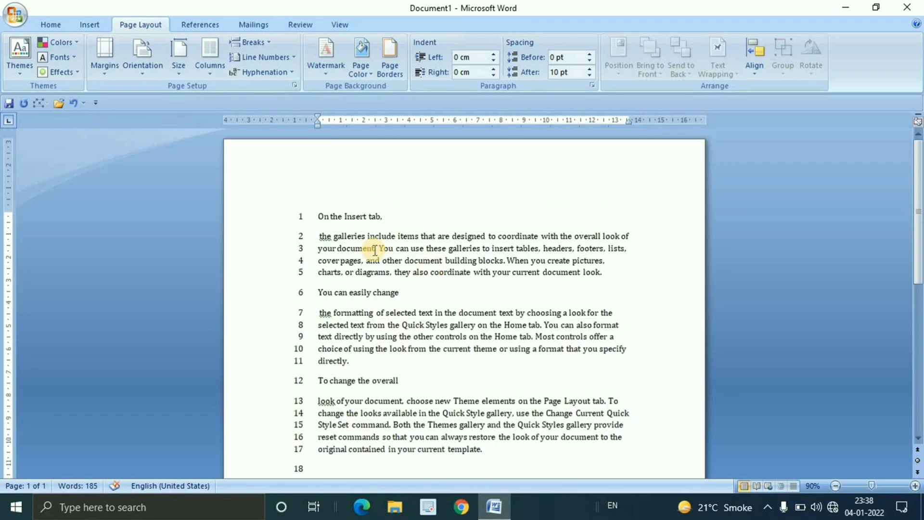
click(370, 288)
drag(369, 288, 473, 452)
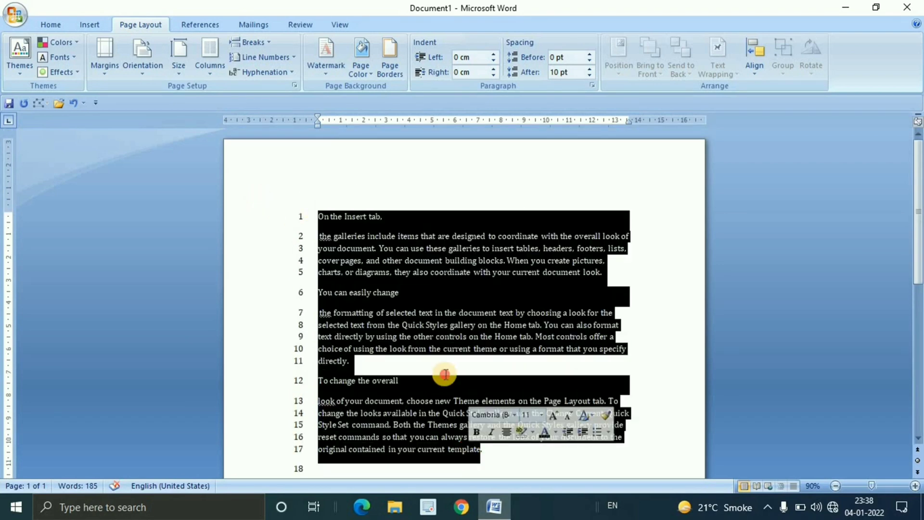
click(444, 372)
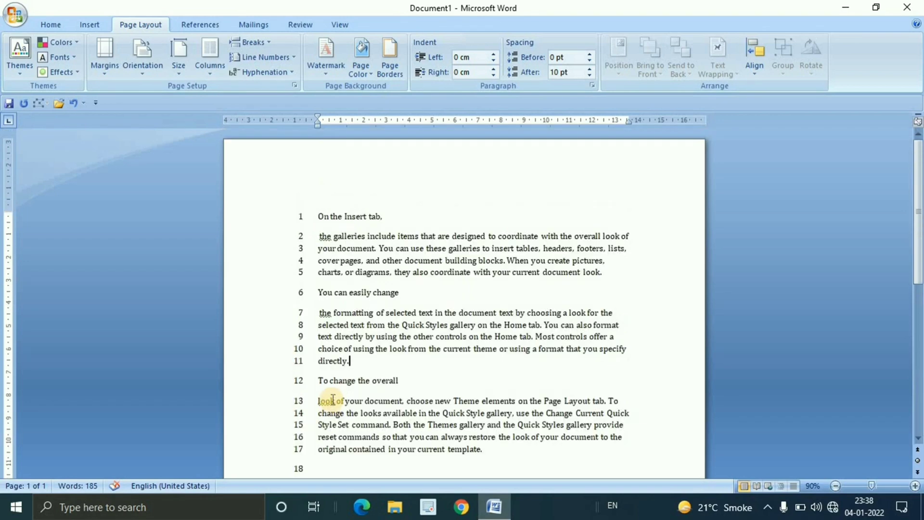
Undo the Continuous line numbering and review the Restart Each Page option
key(ctrl+a)
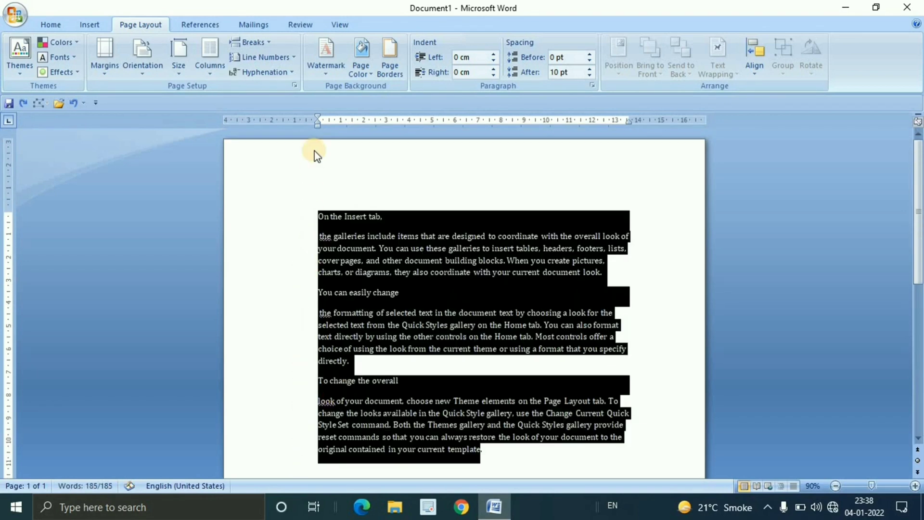
click(294, 58)
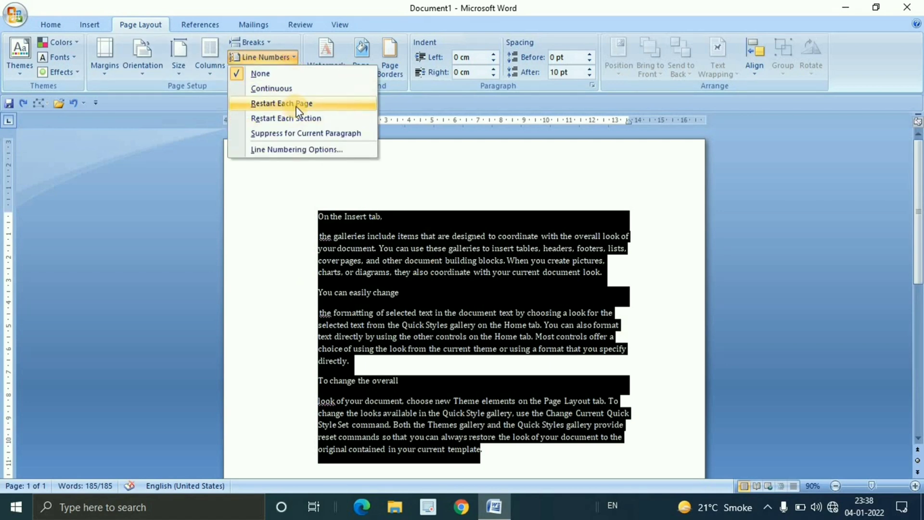
scroll(566, 308, down, 2)
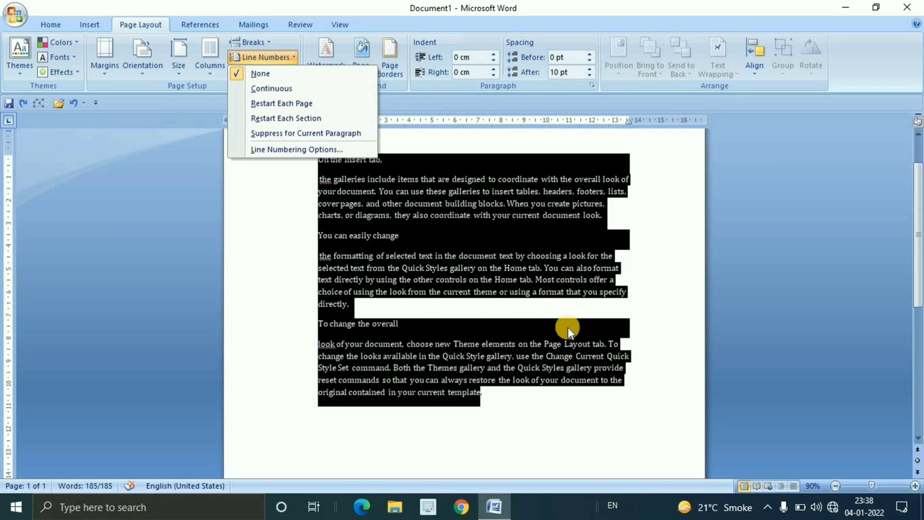
Paste the copied galleries text repeatedly after "your current template." until the document extends onto a second page
click(540, 394)
click(539, 395)
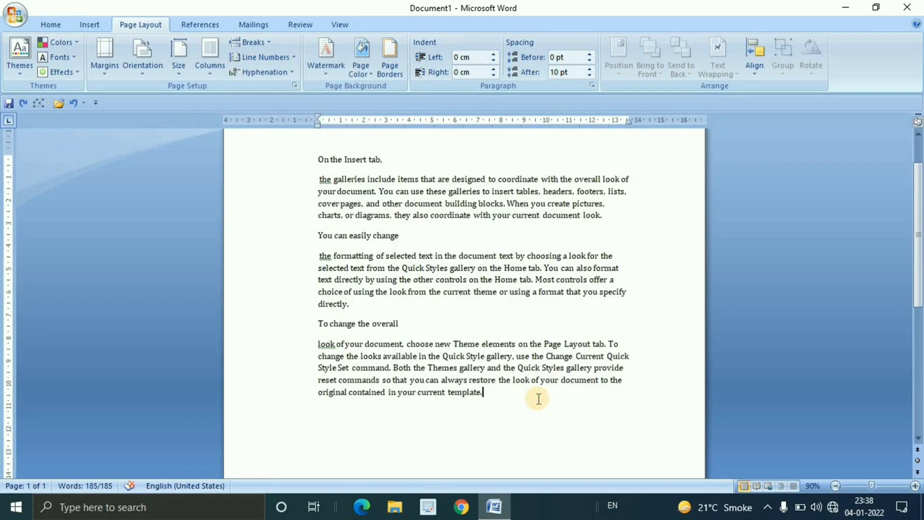
key(ctrl+v)
key(ctrl+v)
key(ctrl+v)
key(ctrl+v)
key(ctrl+v)
key(ctrl+v)
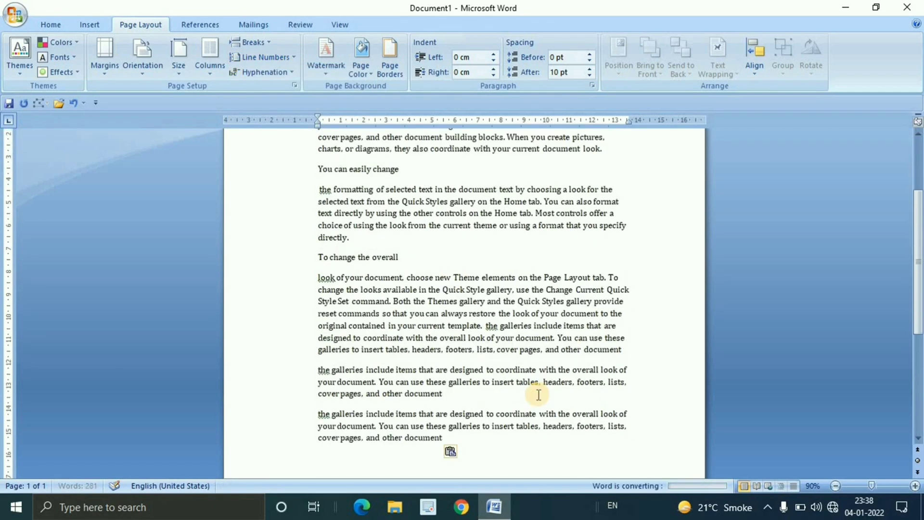
key(ctrl+v)
key(ctrl+v)
key(ctrl+v)
key(ctrl+v)
key(ctrl+v)
key(ctrl+v)
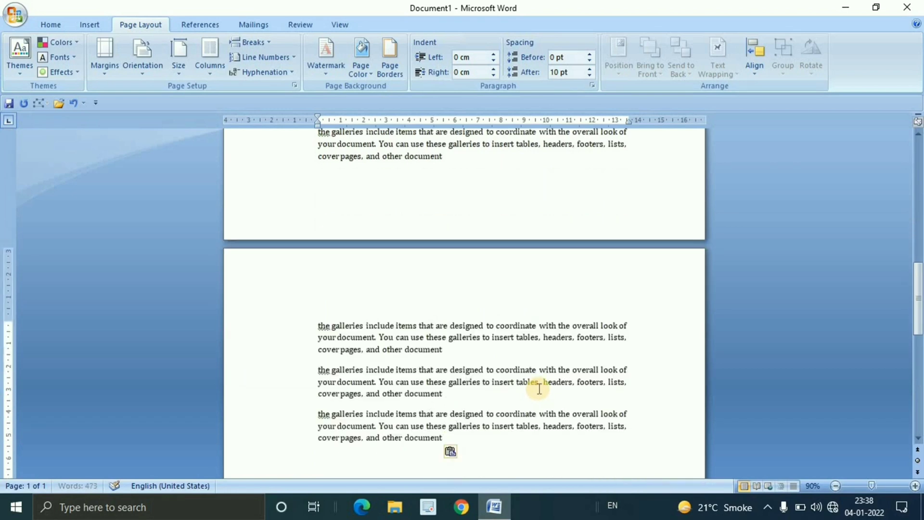
ctrl+scroll(539, 378, down, 2)
key(ctrl+v)
key(ctrl+v)
key(ctrl+v)
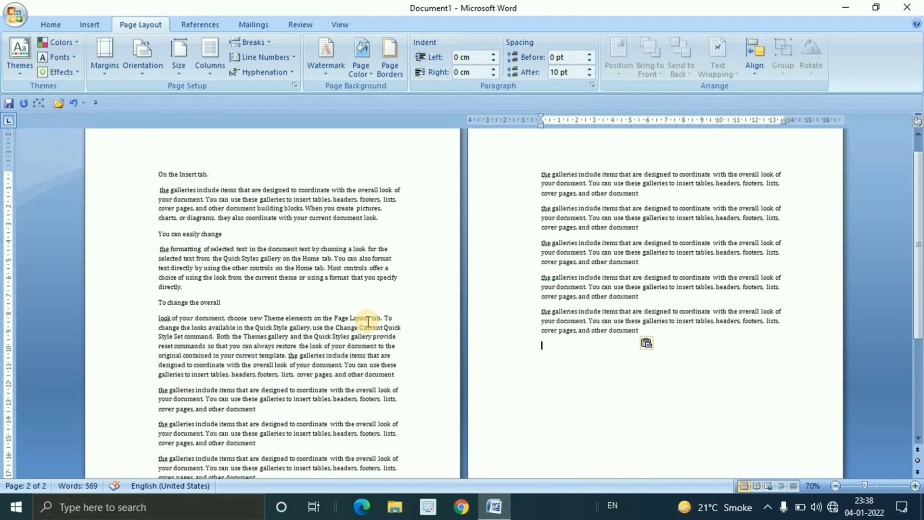
Examine how the text is distributed over the two pages, viewing them side by side at 50% zoom
scroll(368, 322, up, 3)
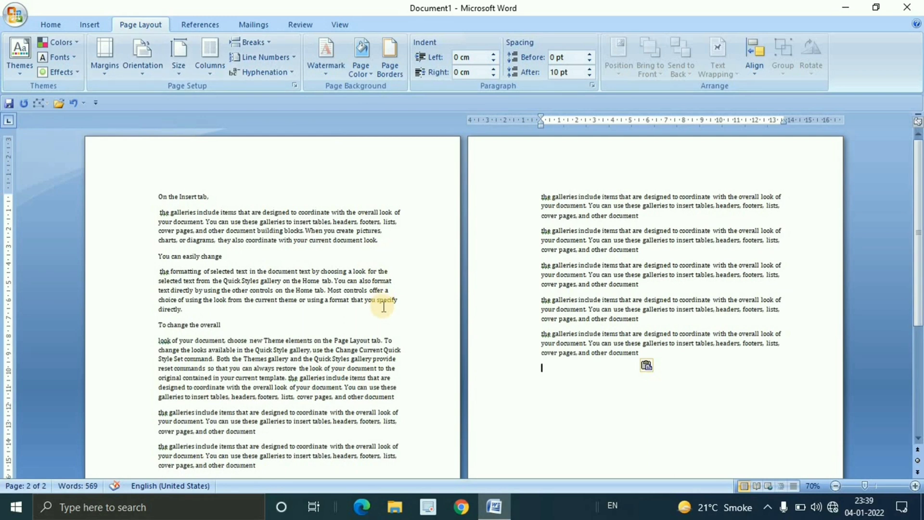
scroll(382, 306, down, 7)
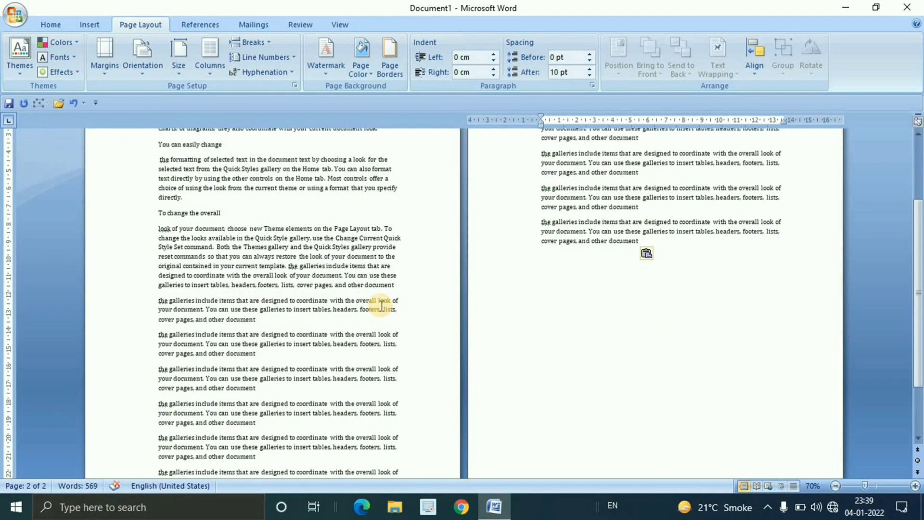
scroll(399, 345, up, 7)
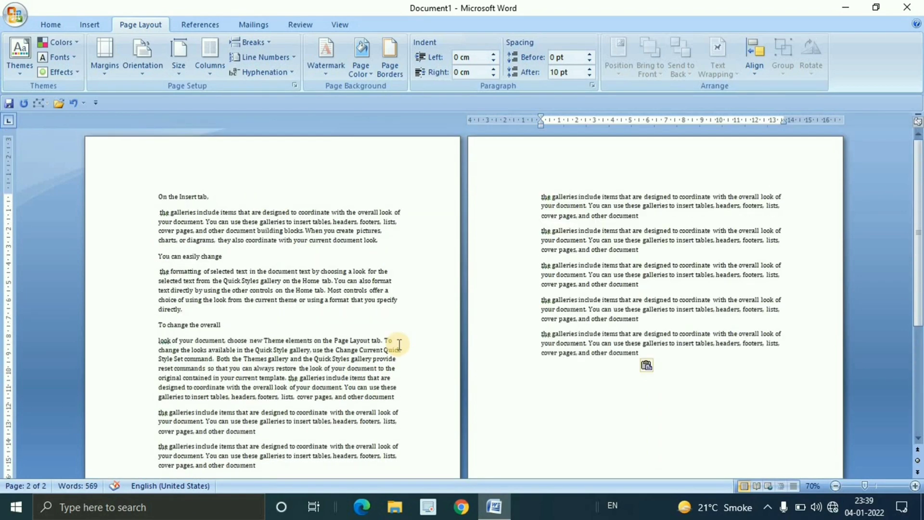
ctrl+scroll(399, 344, down, 3)
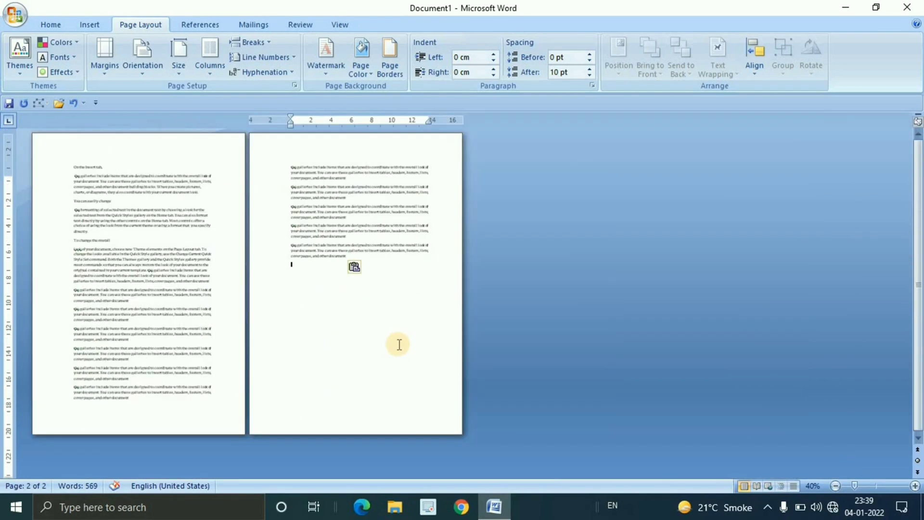
ctrl+scroll(399, 345, up, 1)
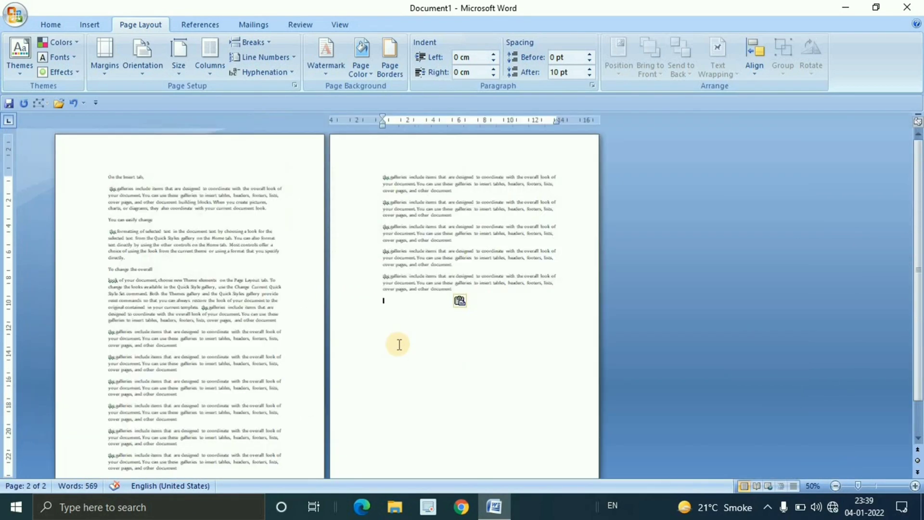
click(185, 212)
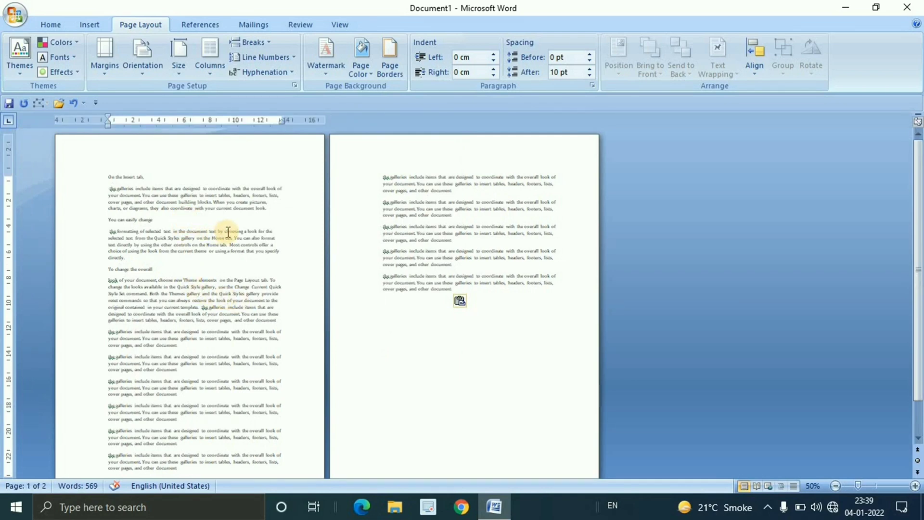
click(506, 252)
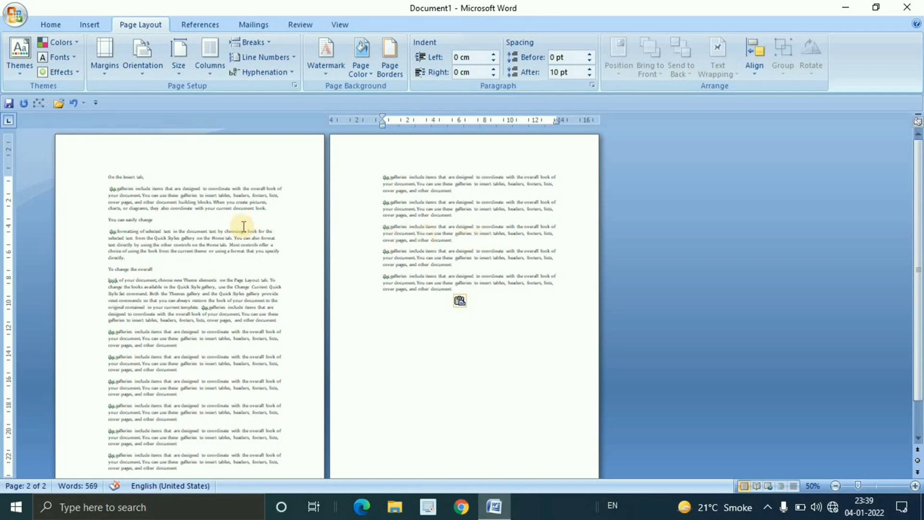
Apply Restart Each Page line numbering to all the text on page 1 and check the numbered lines
drag(97, 169, 237, 436)
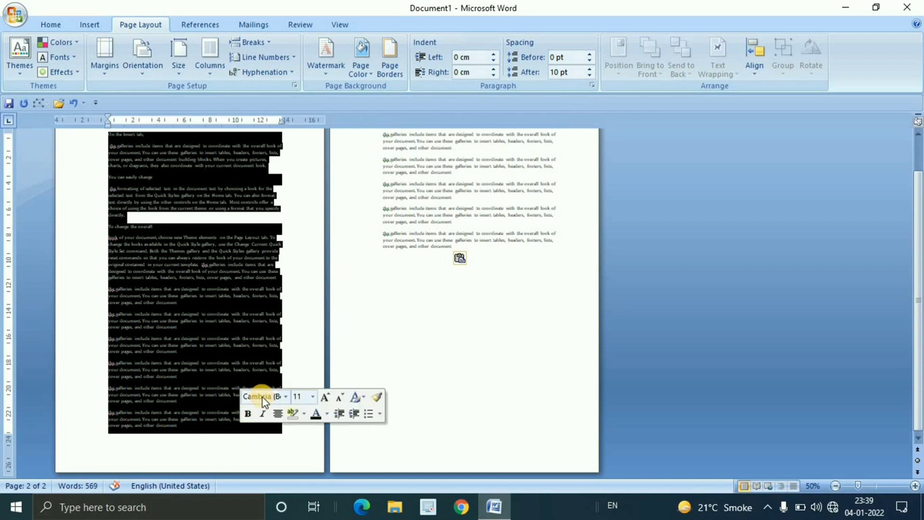
scroll(264, 402, up, 2)
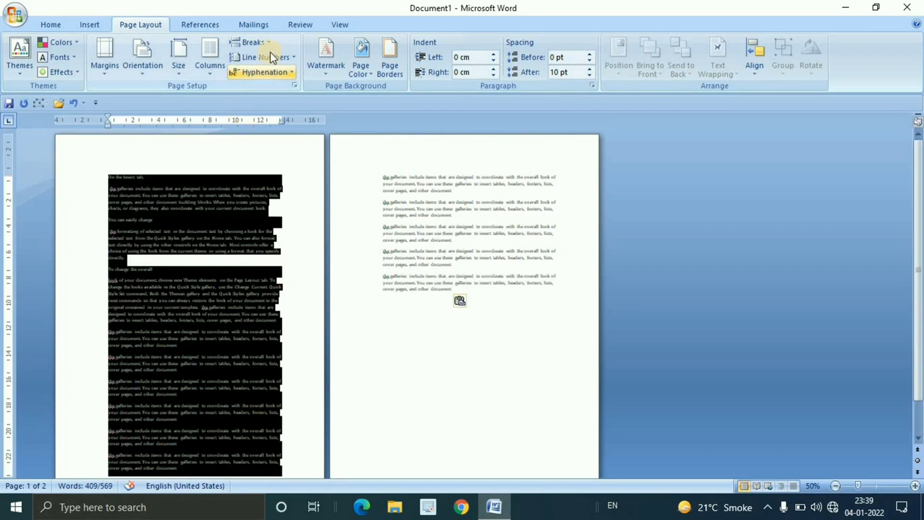
click(285, 59)
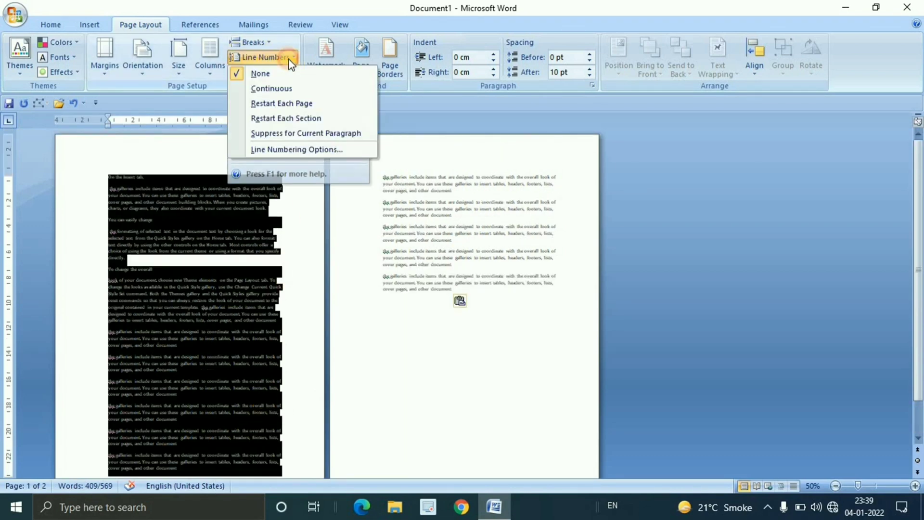
click(292, 105)
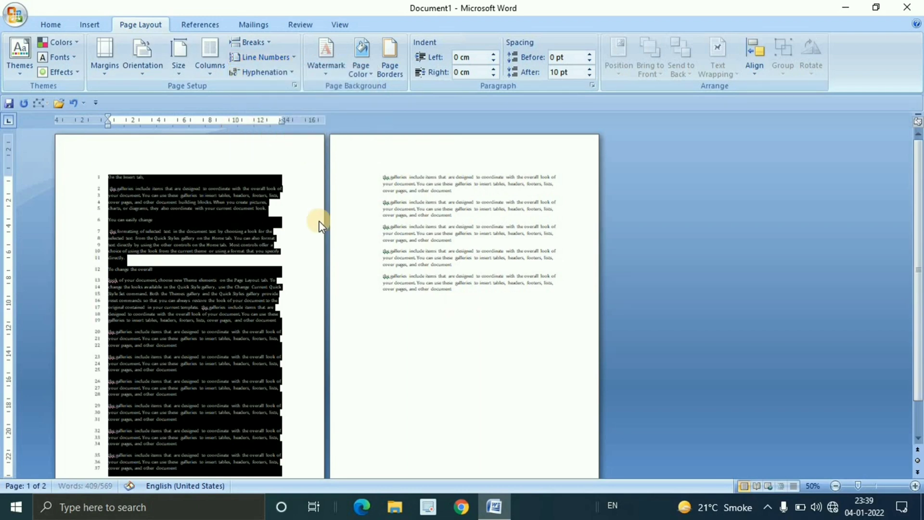
click(296, 245)
scroll(259, 345, down, 2)
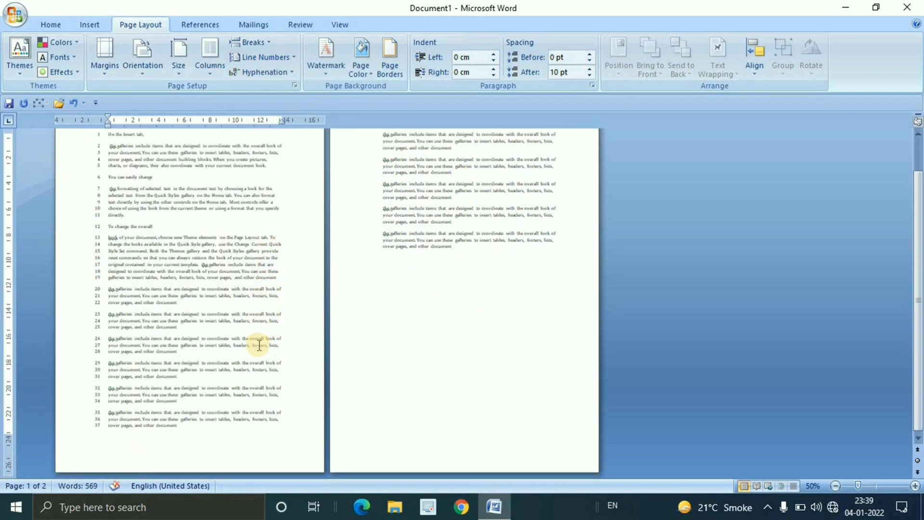
Undo the page 1 line numbering and apply Restart Each Page numbering to all the text on both pages
scroll(259, 345, up, 2)
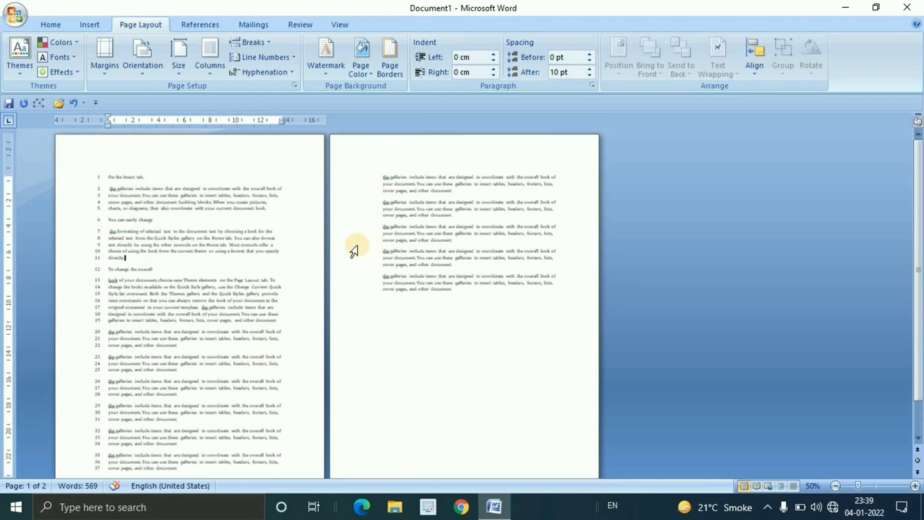
key(ctrl+z)
click(125, 173)
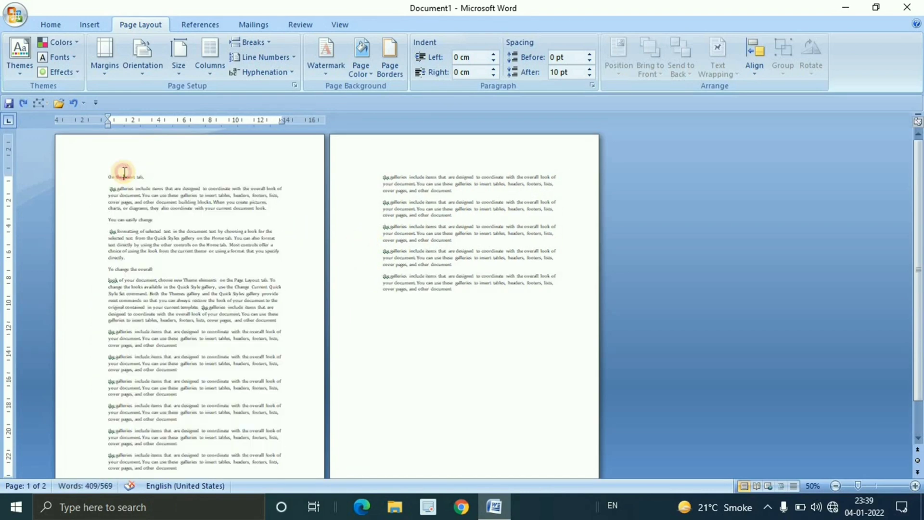
drag(106, 174, 462, 382)
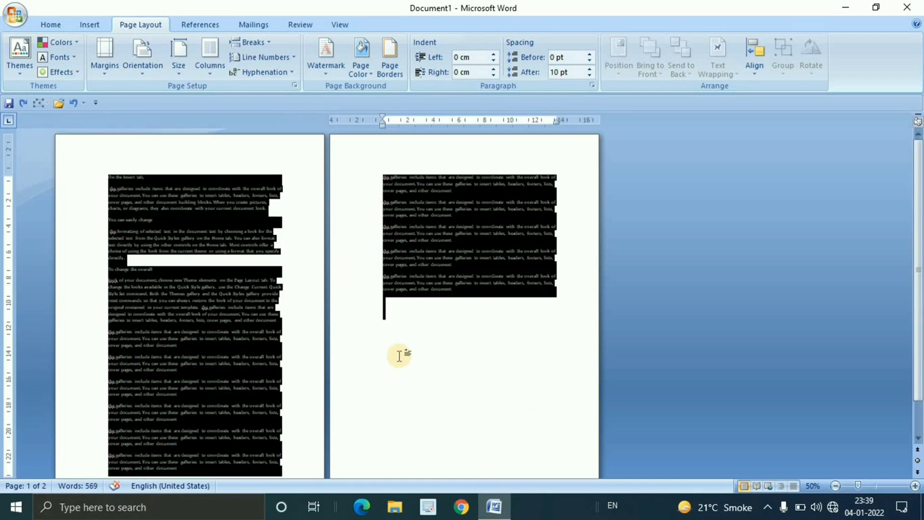
click(295, 58)
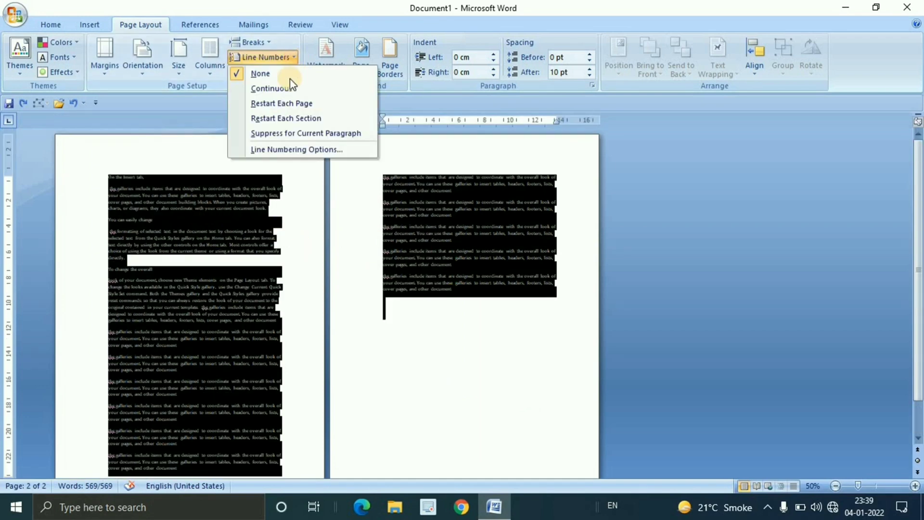
click(282, 104)
click(211, 320)
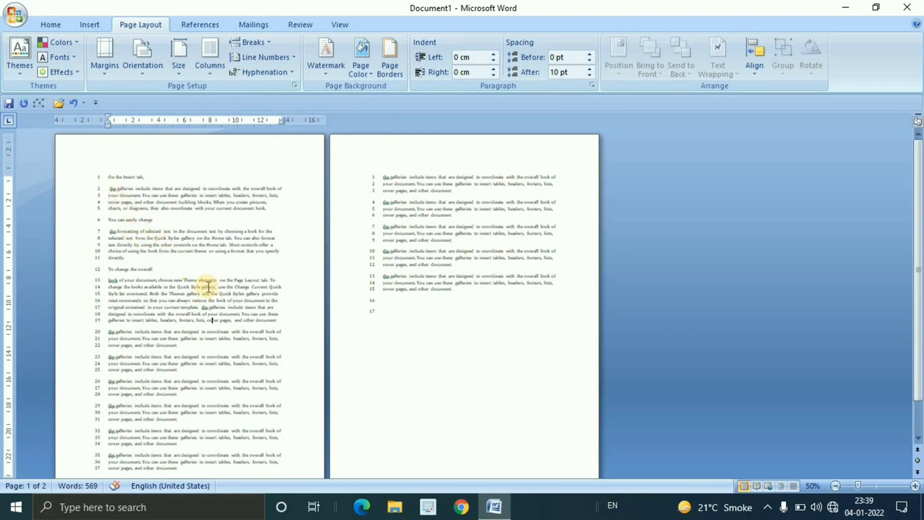
Compare the line numbers on page 1 and page 2 side by side
ctrl+scroll(208, 285, up, 2)
drag(156, 194, 268, 397)
click(610, 230)
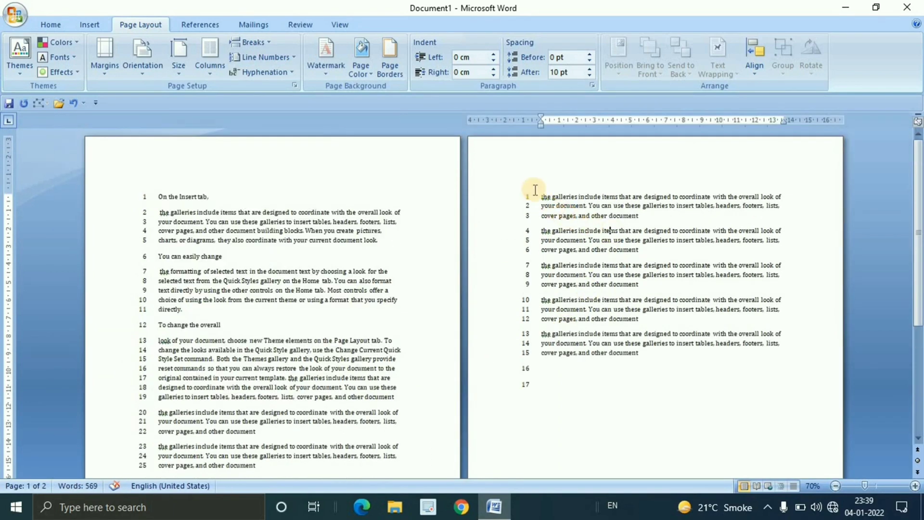
drag(535, 189, 639, 361)
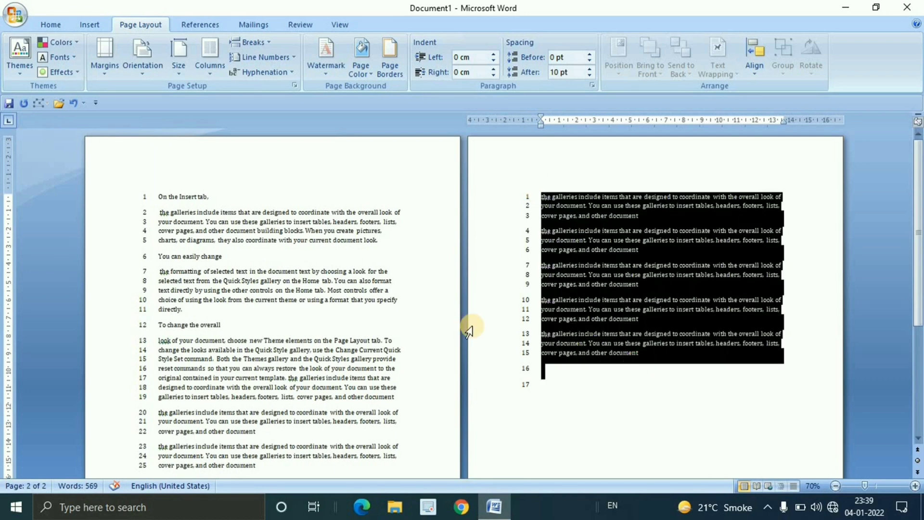
click(259, 263)
click(530, 272)
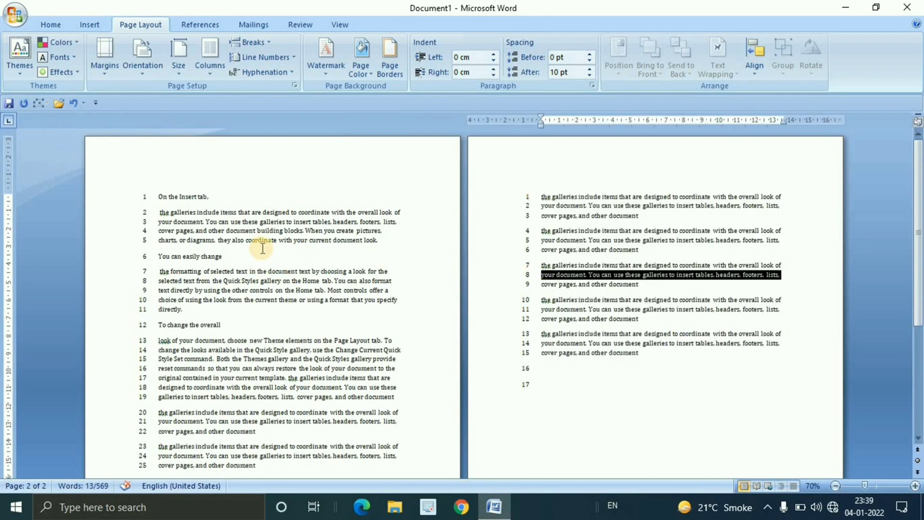
scroll(262, 248, down, 2)
click(270, 231)
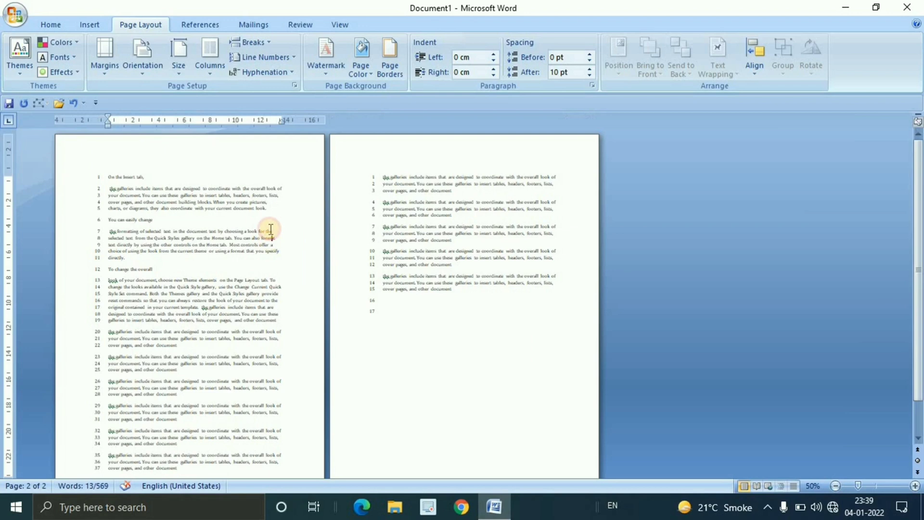
Select the A4 paper size and turn off line numbering for the section with "the formatting of selected text"
click(185, 74)
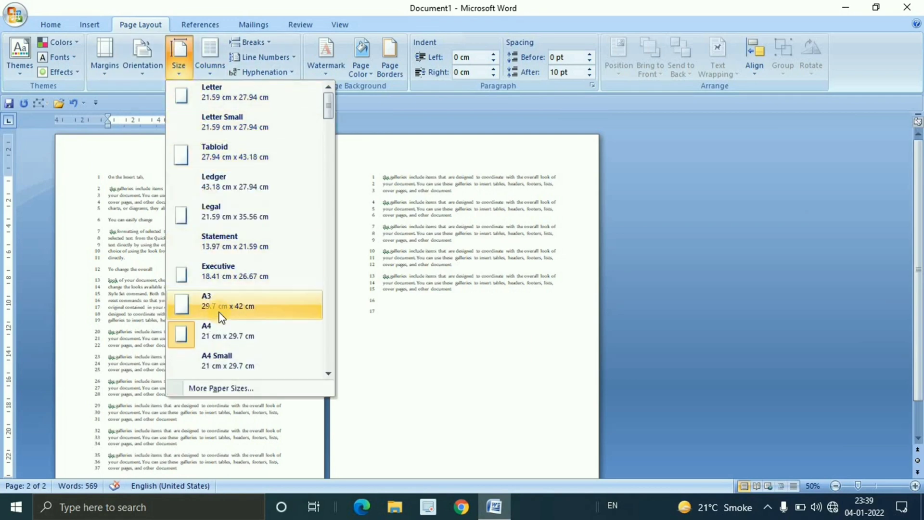
click(212, 330)
scroll(422, 286, up, 5)
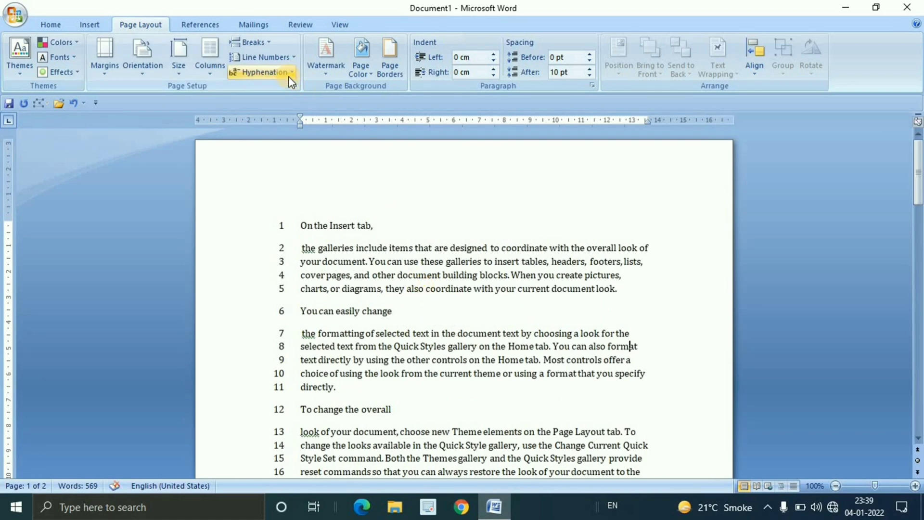
click(287, 58)
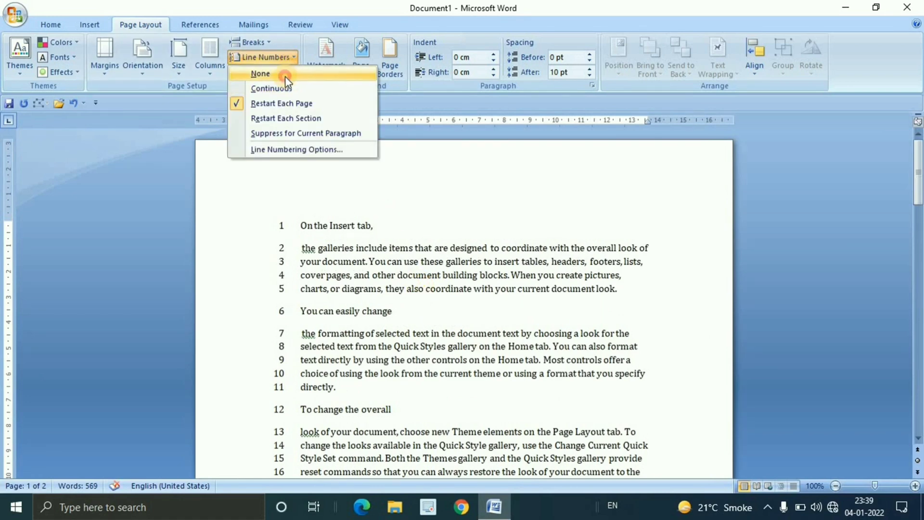
click(285, 76)
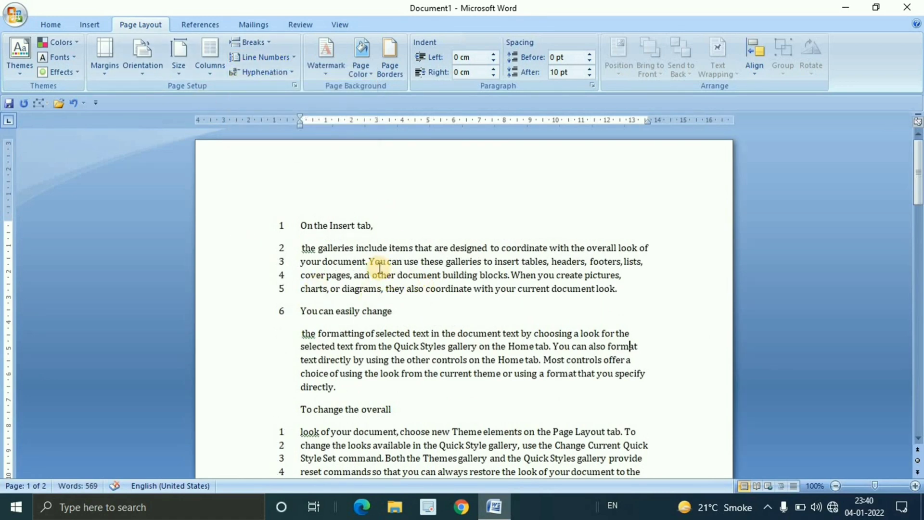
Turn off line numbering for the entire document
key(ctrl+a)
click(282, 58)
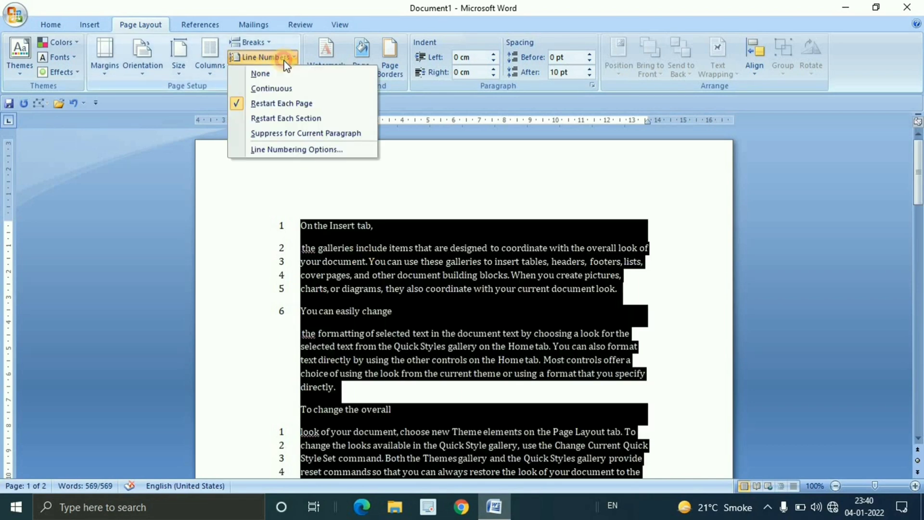
click(284, 88)
click(280, 59)
click(308, 133)
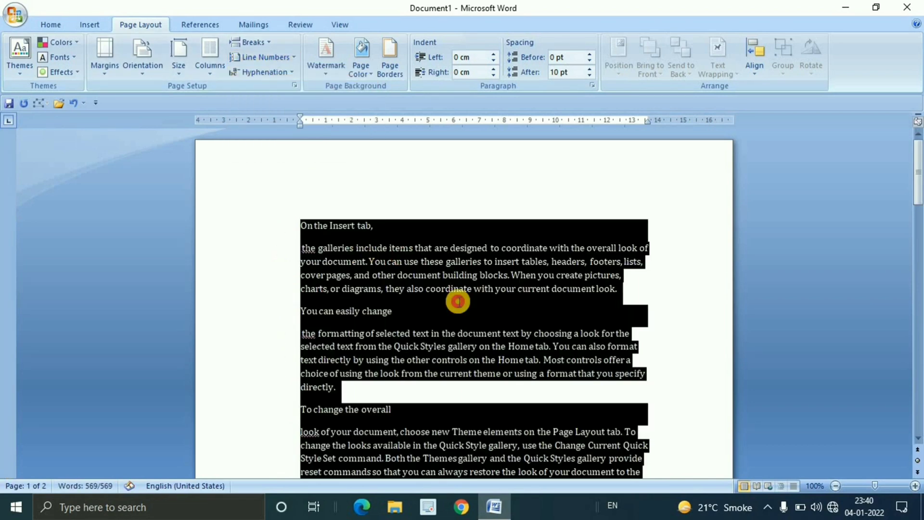
click(459, 289)
Review the line numbering options and the available section break types
click(294, 59)
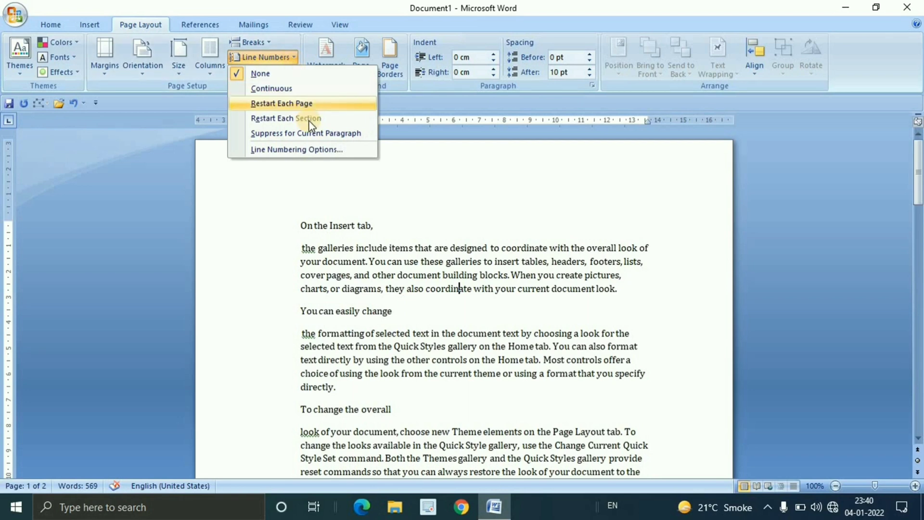
click(439, 277)
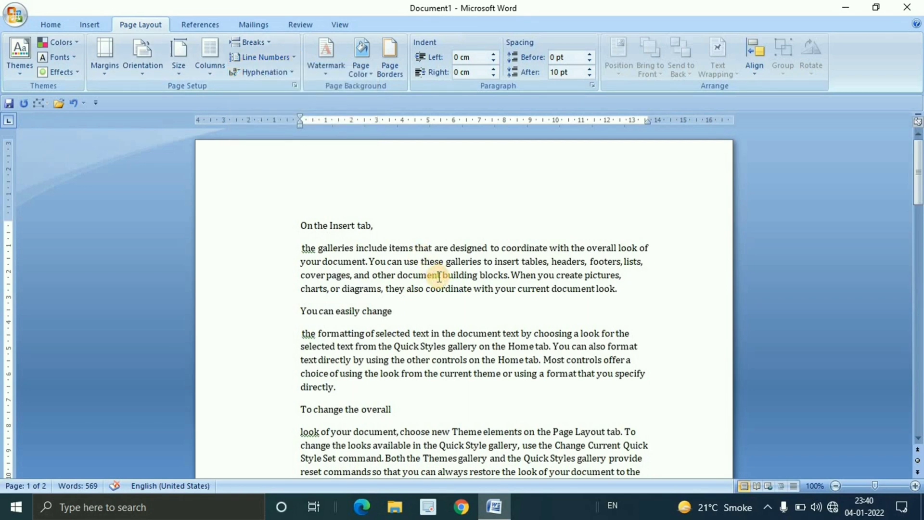
click(265, 43)
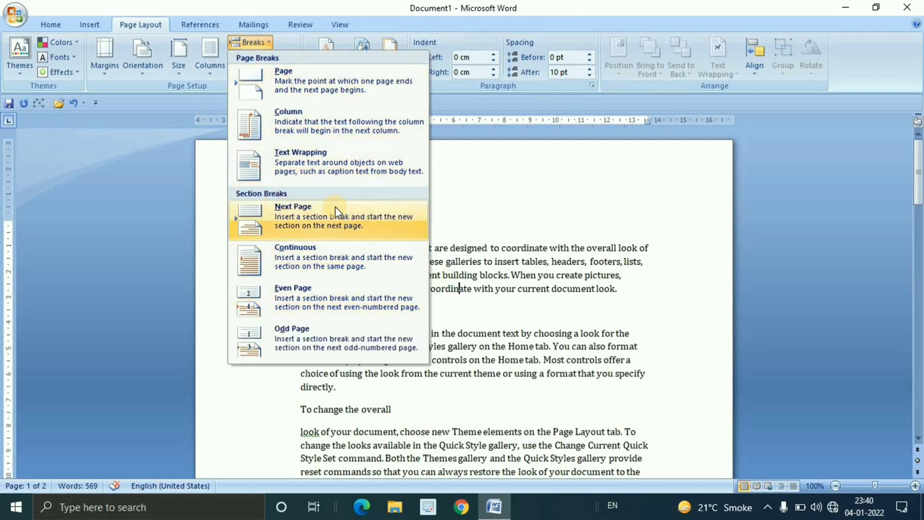
click(482, 282)
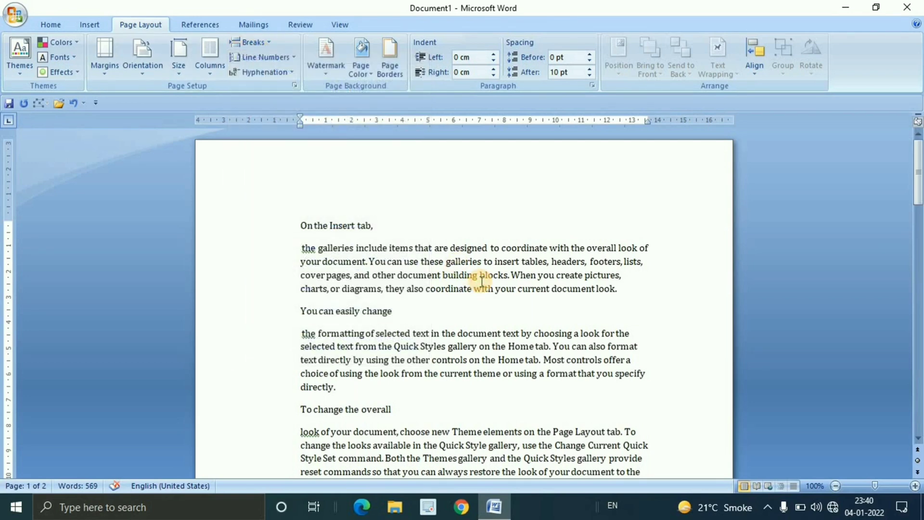
click(294, 60)
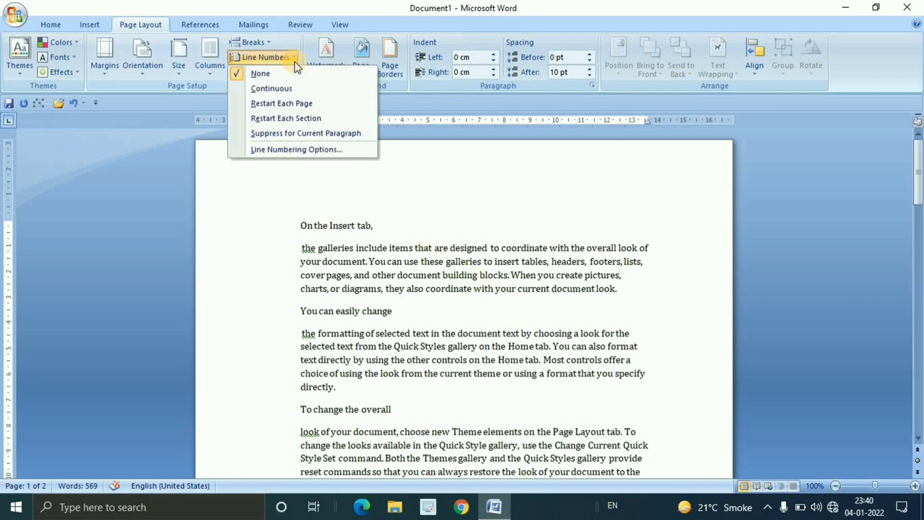
click(455, 260)
Apply Restart Each Section line numbering to the entire document and check the numbered lines
key(ctrl+a)
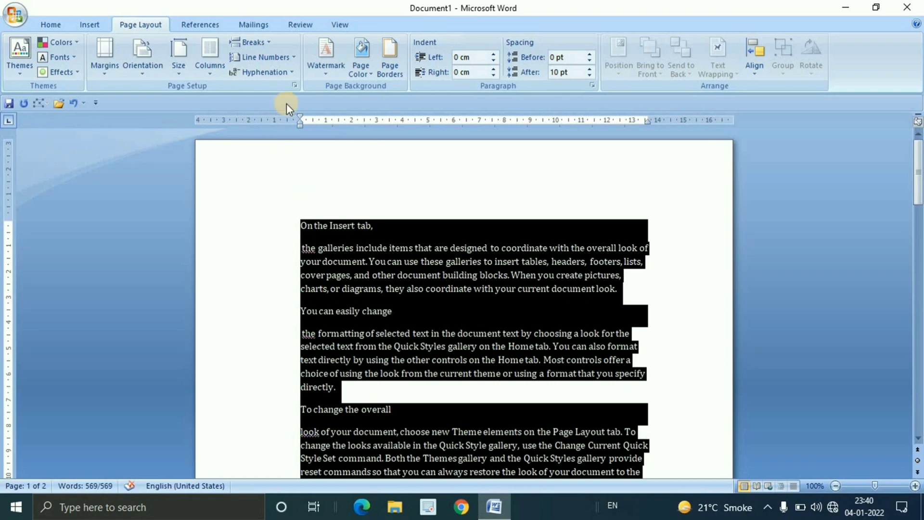
click(295, 58)
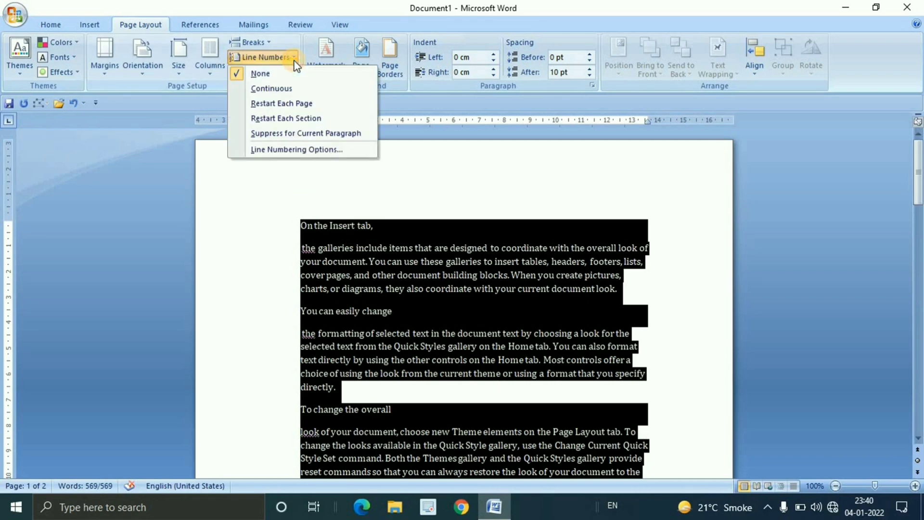
click(296, 118)
click(428, 303)
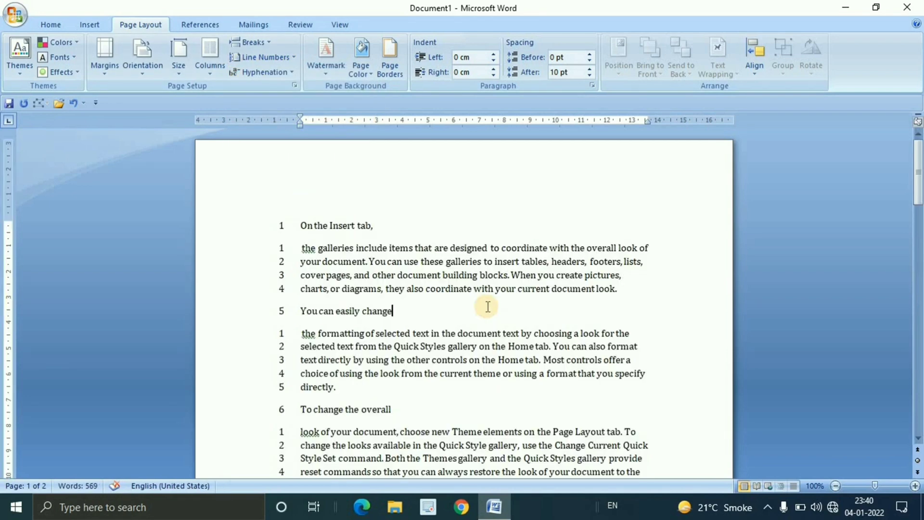
scroll(482, 306, down, 2)
scroll(488, 307, up, 2)
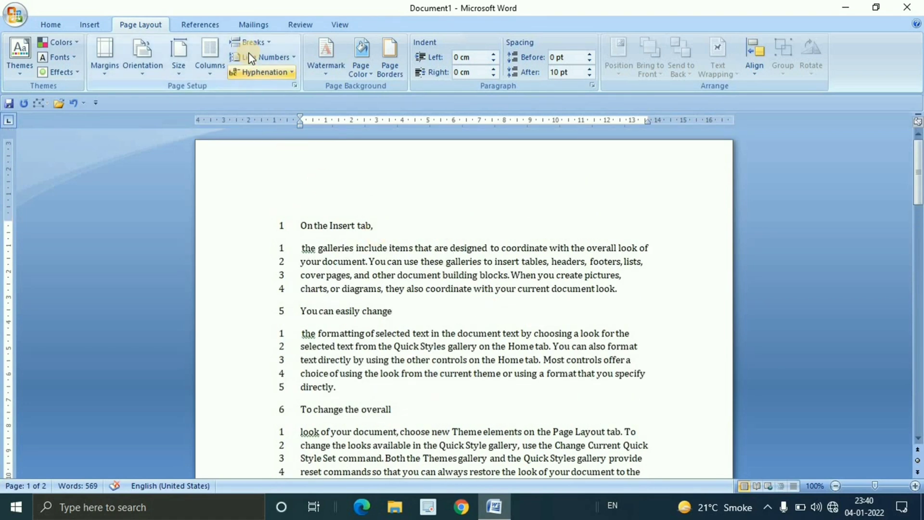
Review the section break types and the active line numbering option against the numbered text
click(270, 45)
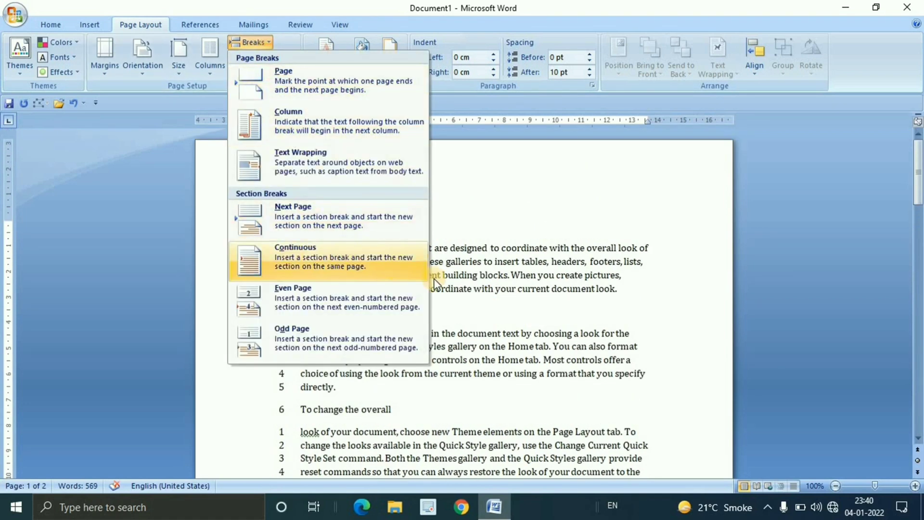
click(391, 269)
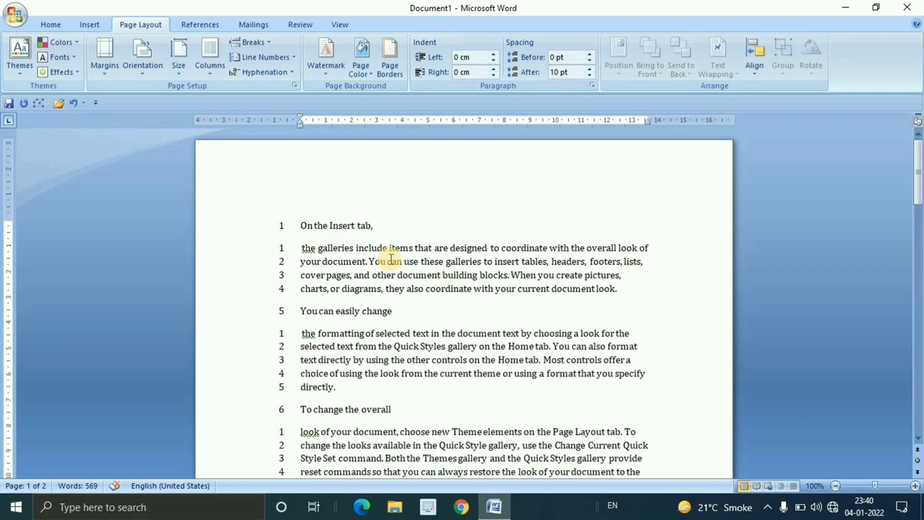
scroll(392, 260, down, 5)
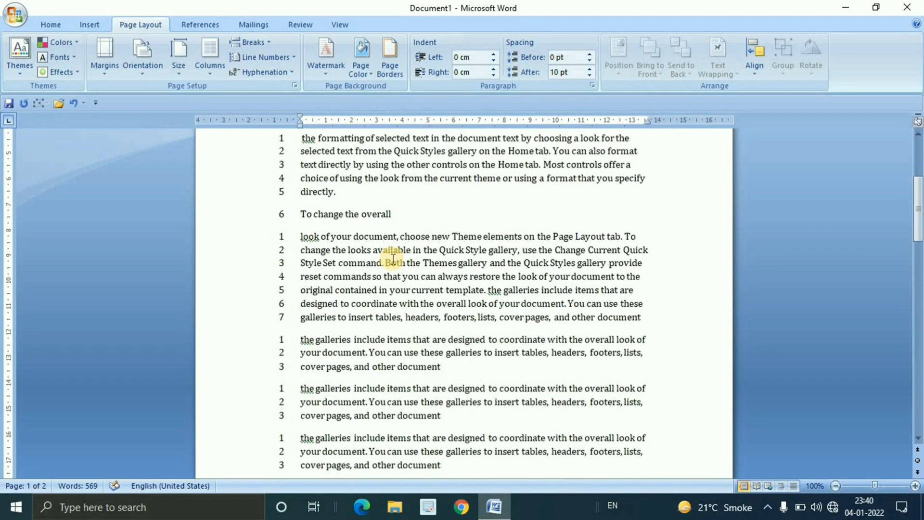
scroll(393, 259, up, 5)
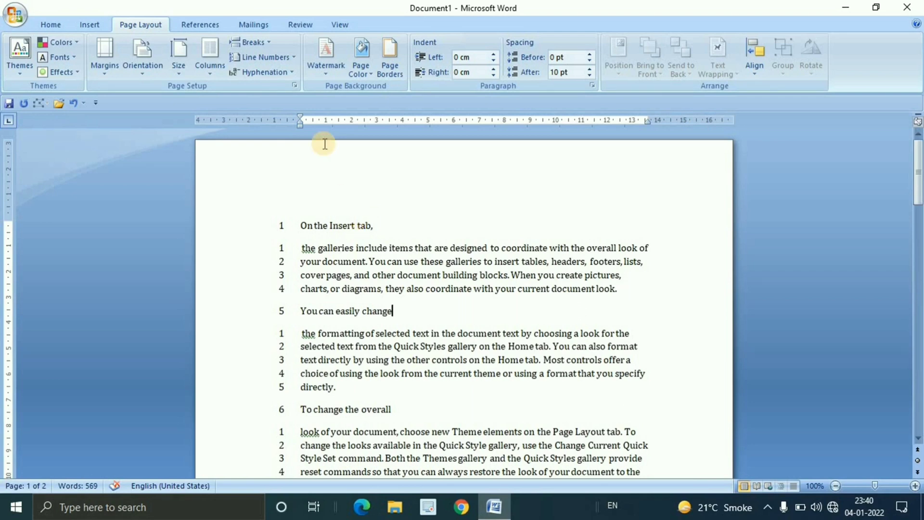
click(292, 57)
click(310, 243)
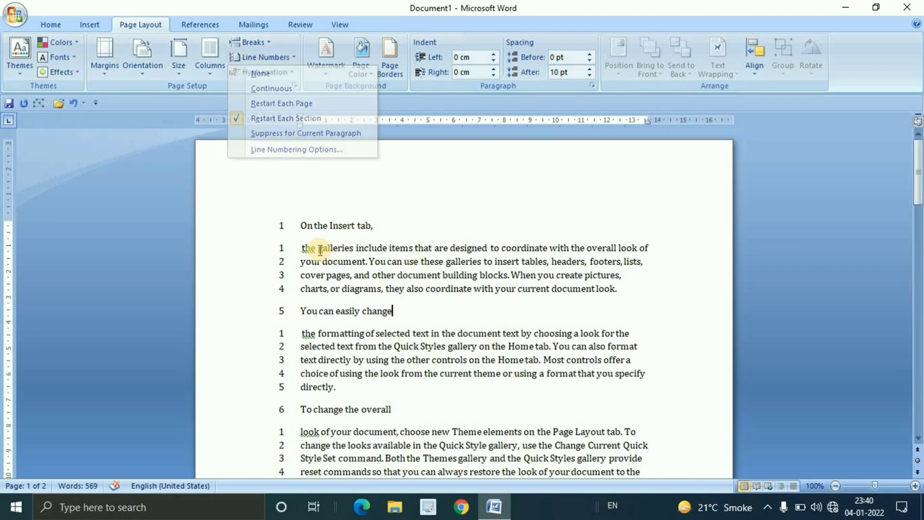
Examine the line numbers section by section, highlighting each block from "On the Insert tab" through the repeated galleries paragraphs
drag(295, 240, 383, 288)
scroll(399, 293, down, 1)
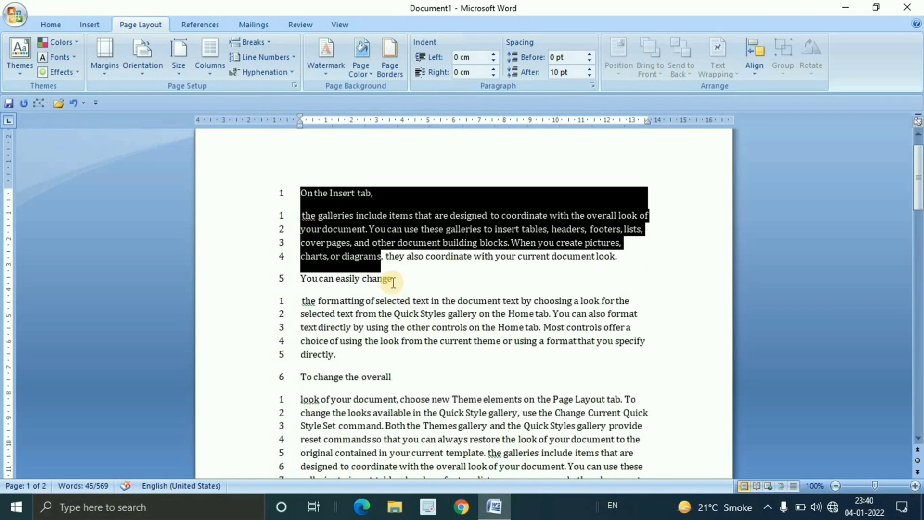
click(404, 279)
drag(299, 215, 407, 289)
click(405, 287)
scroll(406, 287, down, 2)
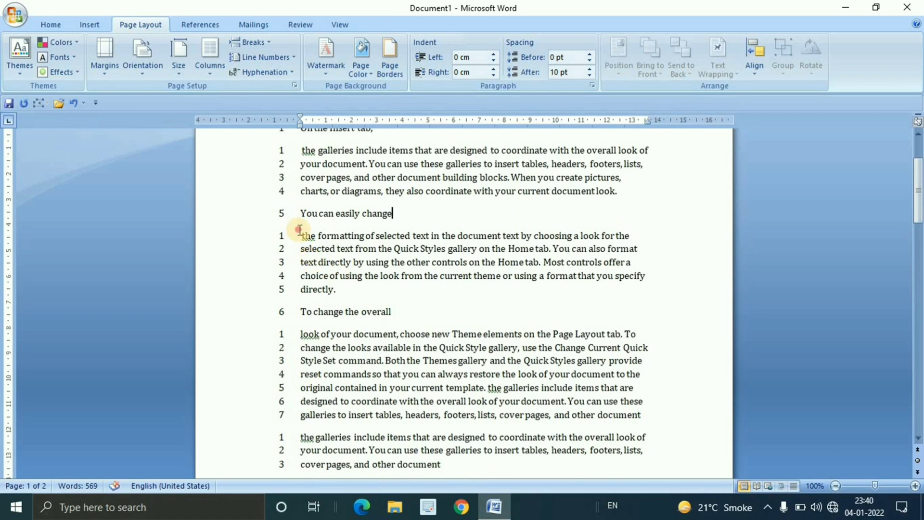
drag(302, 236, 399, 314)
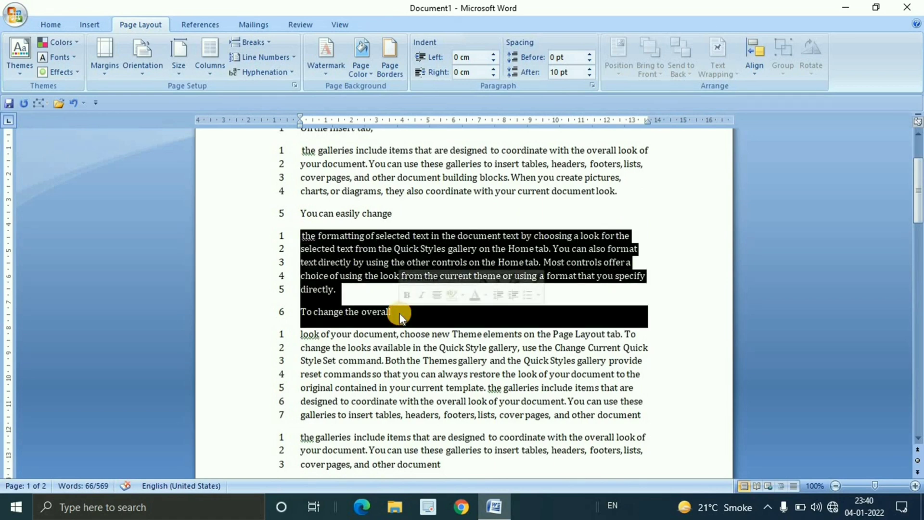
click(400, 313)
scroll(400, 313, down, 3)
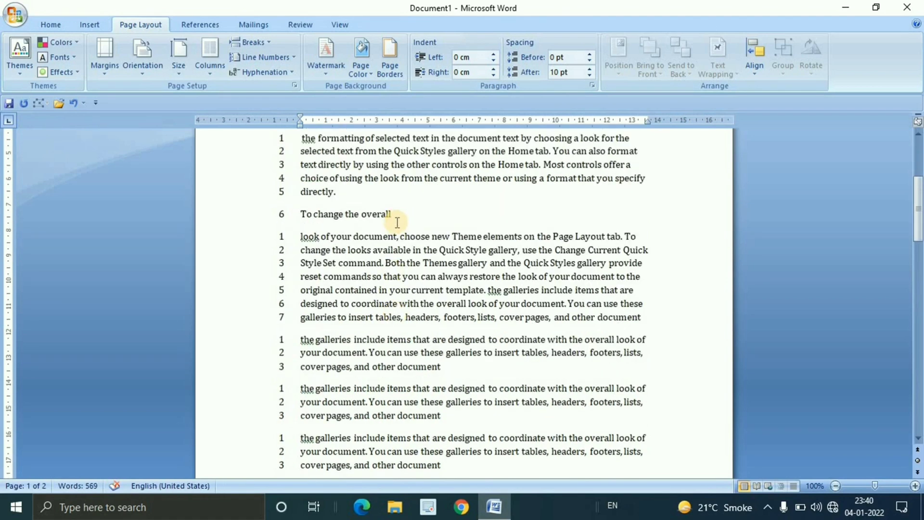
drag(299, 235, 616, 315)
scroll(429, 283, down, 4)
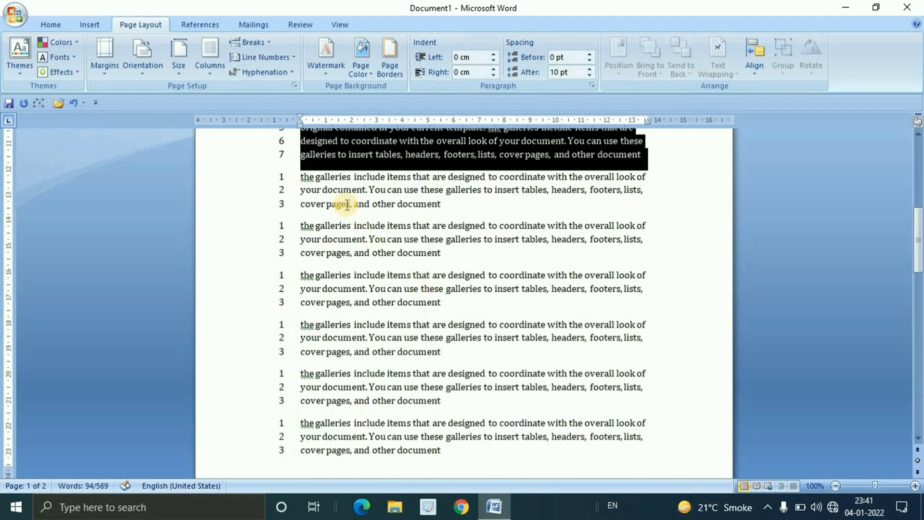
drag(302, 175, 443, 214)
drag(392, 249, 435, 254)
drag(300, 275, 403, 339)
scroll(413, 400, up, 4)
scroll(413, 400, up, 5)
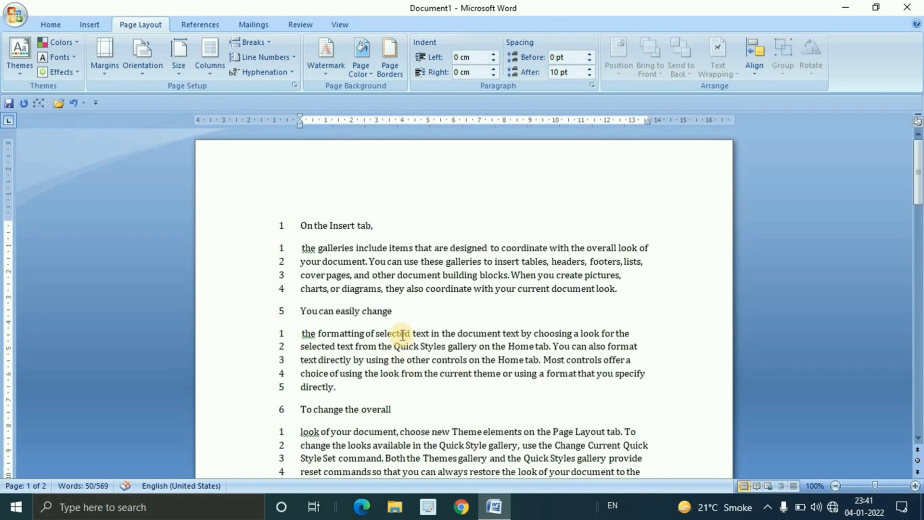
Review the available section break types and the line numbering options, including Suppress for Current Paragraph
click(409, 310)
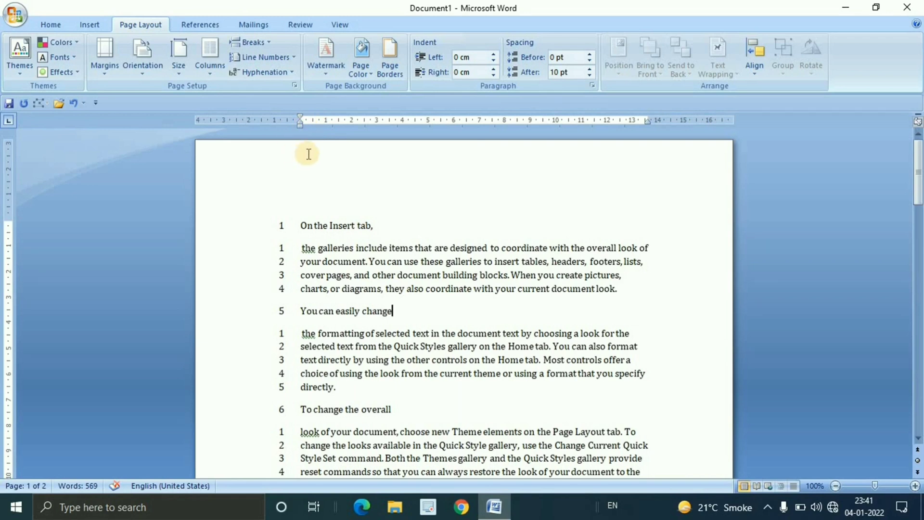
click(293, 56)
click(266, 41)
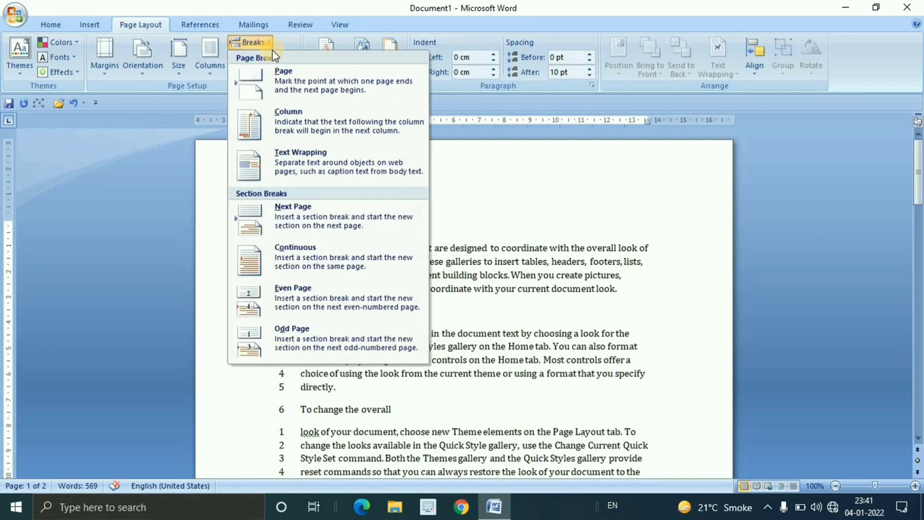
click(337, 257)
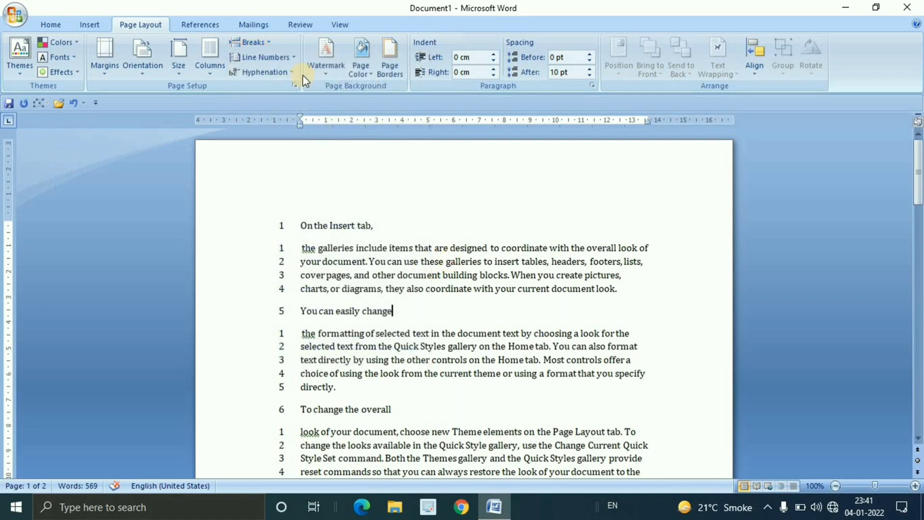
click(293, 58)
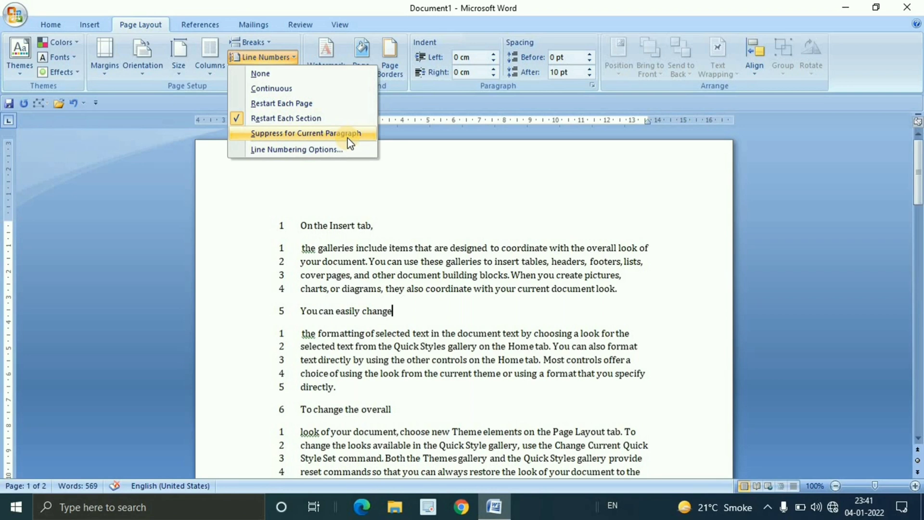
click(368, 330)
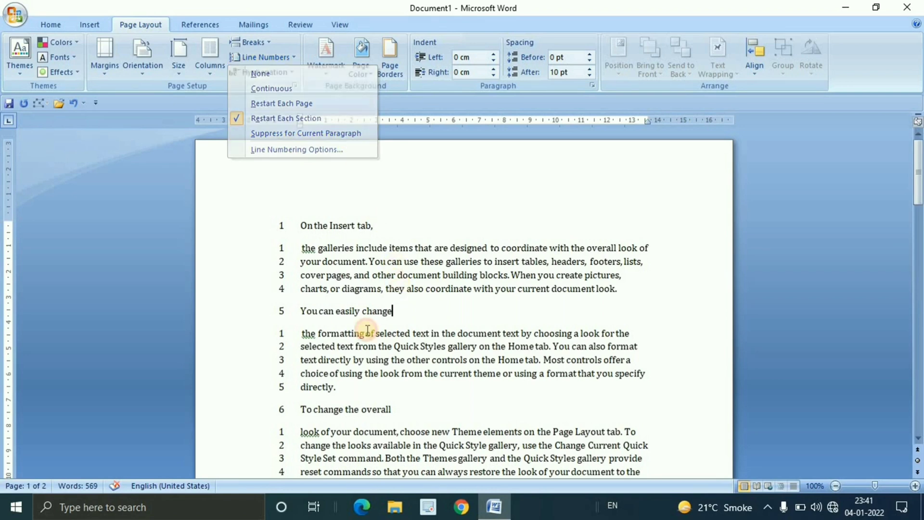
Suppress line numbering for the paragraph beginning "the formatting of selected text" and check the numbering around it
scroll(376, 308, down, 2)
drag(294, 268, 381, 329)
click(379, 325)
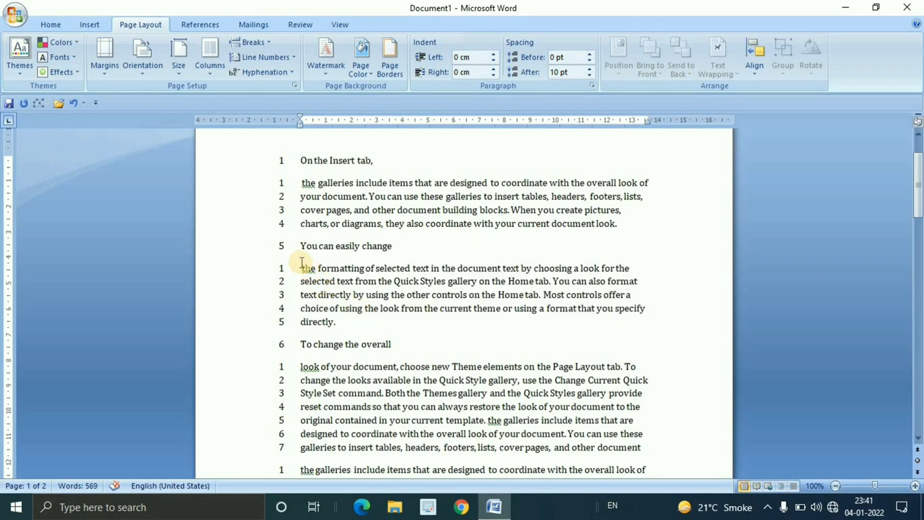
drag(299, 261, 337, 323)
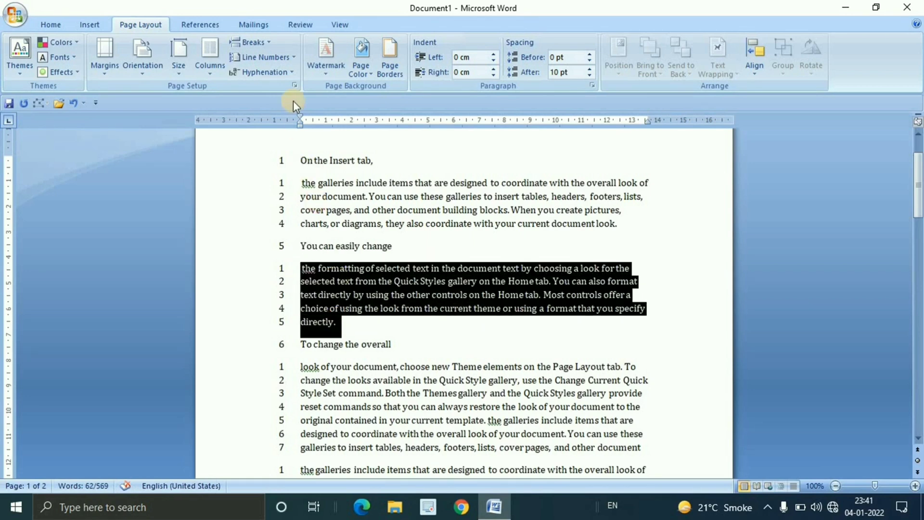
click(295, 56)
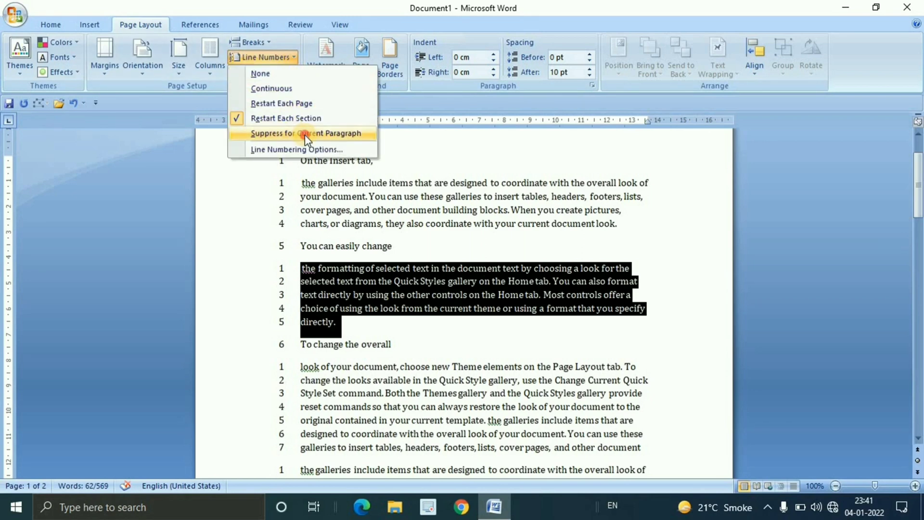
click(305, 134)
click(384, 308)
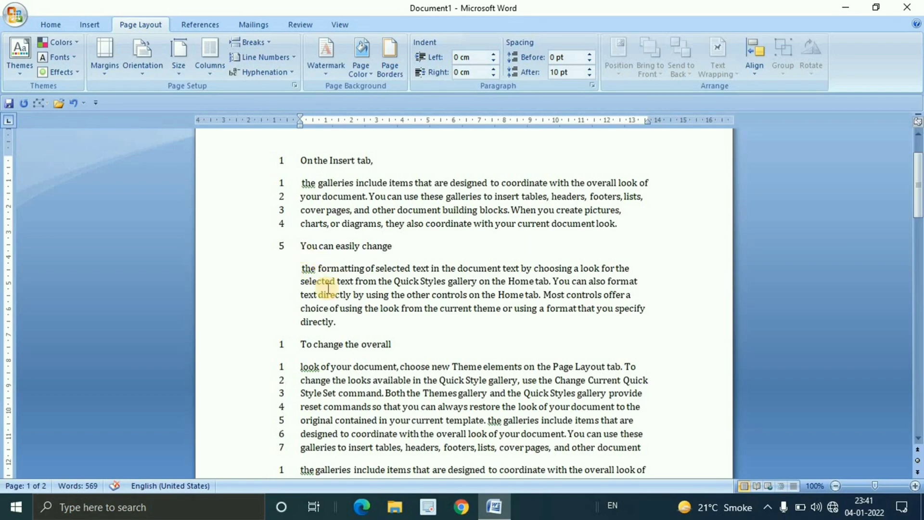
scroll(359, 283, down, 8)
scroll(359, 283, up, 8)
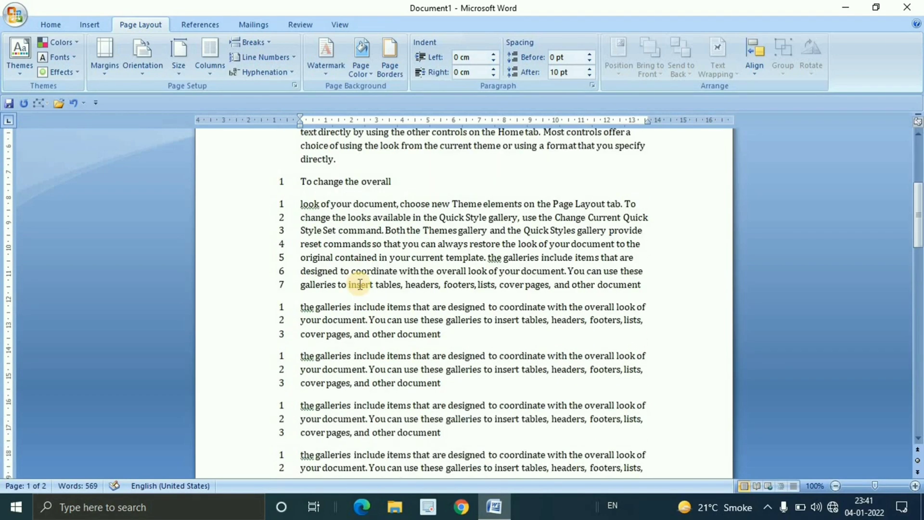
scroll(360, 283, up, 2)
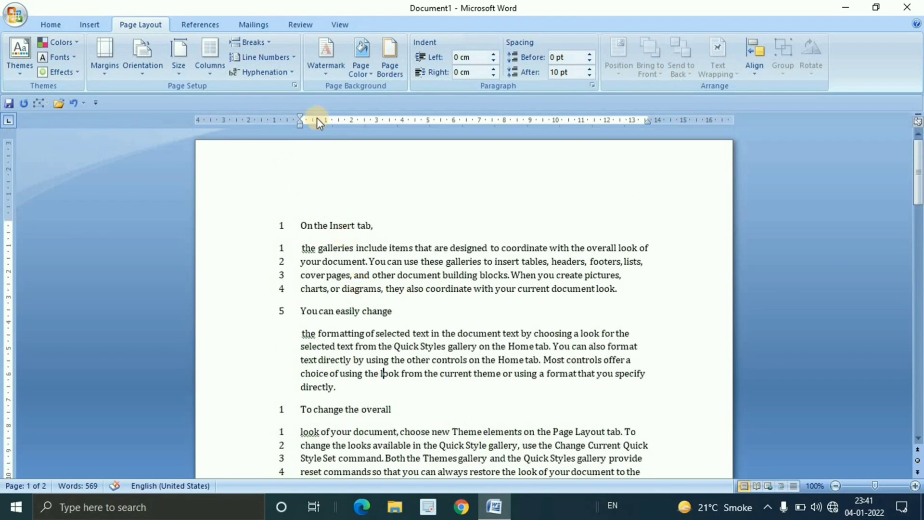
Review the section start choices in Page Setup and set this section's header distance from the edge to 1.5 cm
click(287, 56)
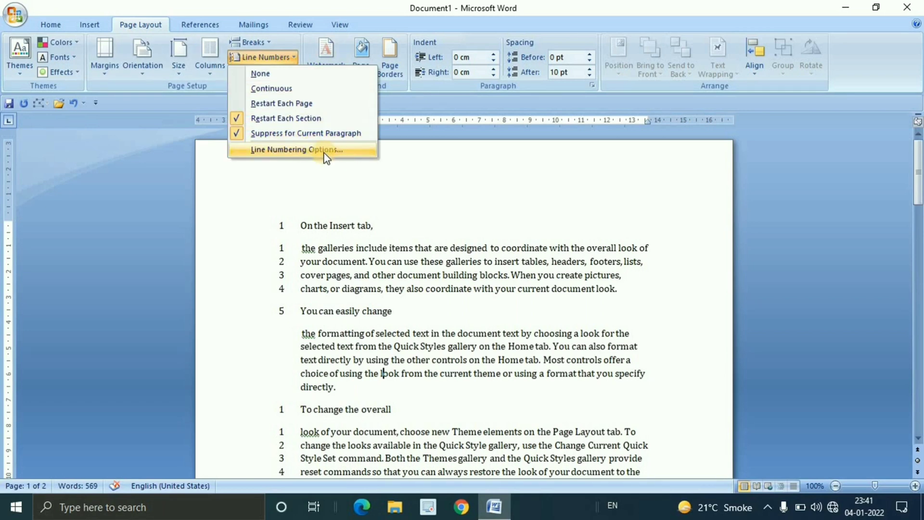
click(311, 150)
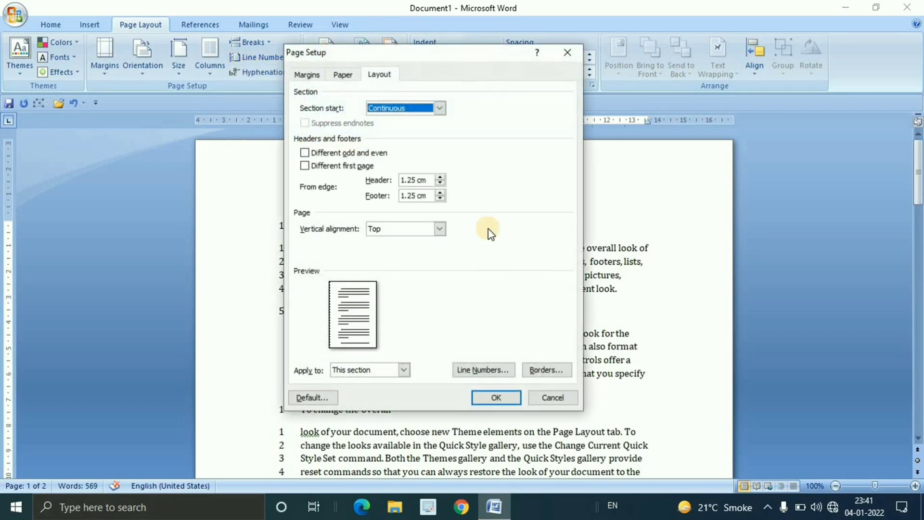
click(439, 109)
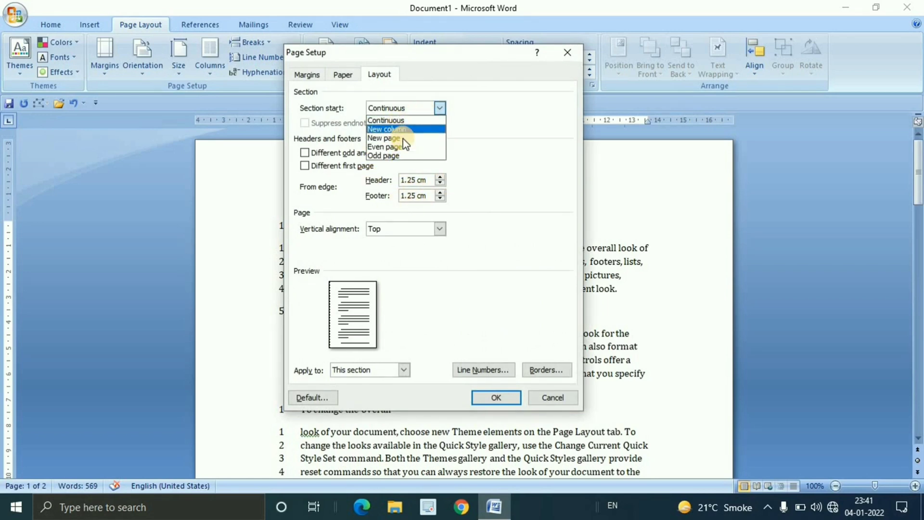
click(447, 187)
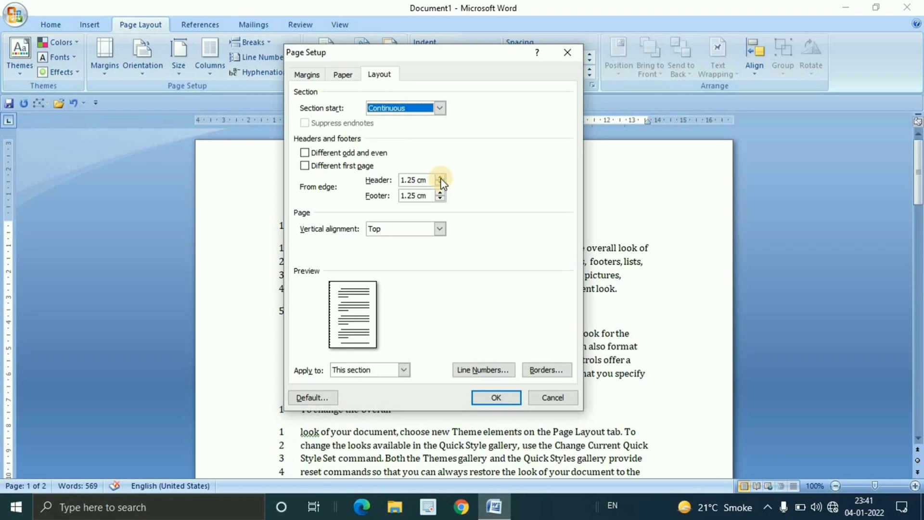
click(440, 178)
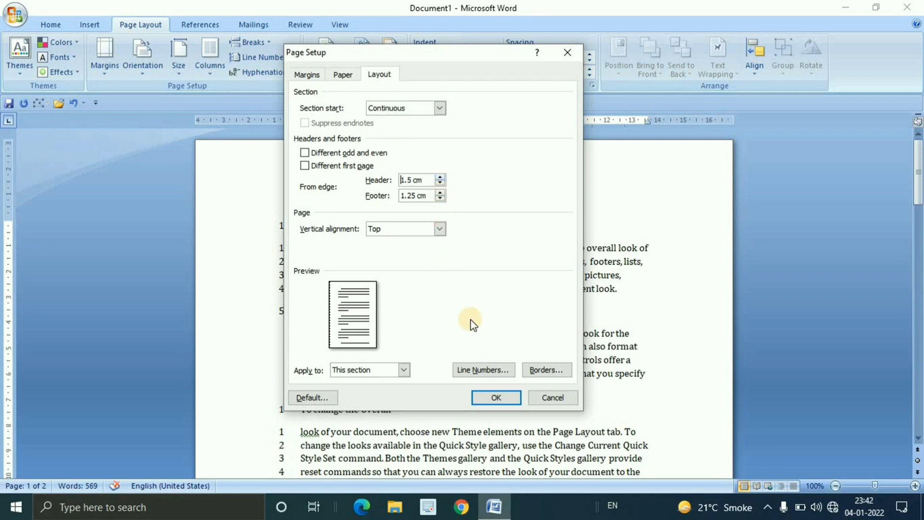
click(503, 404)
scroll(444, 315, down, 4)
scroll(444, 316, up, 4)
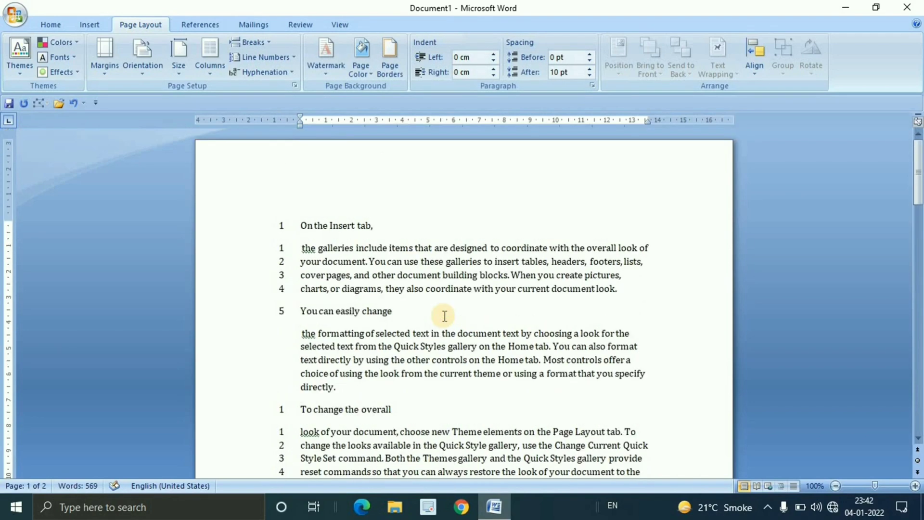
Remove the line numbers from the entire document
key(ctrl+a)
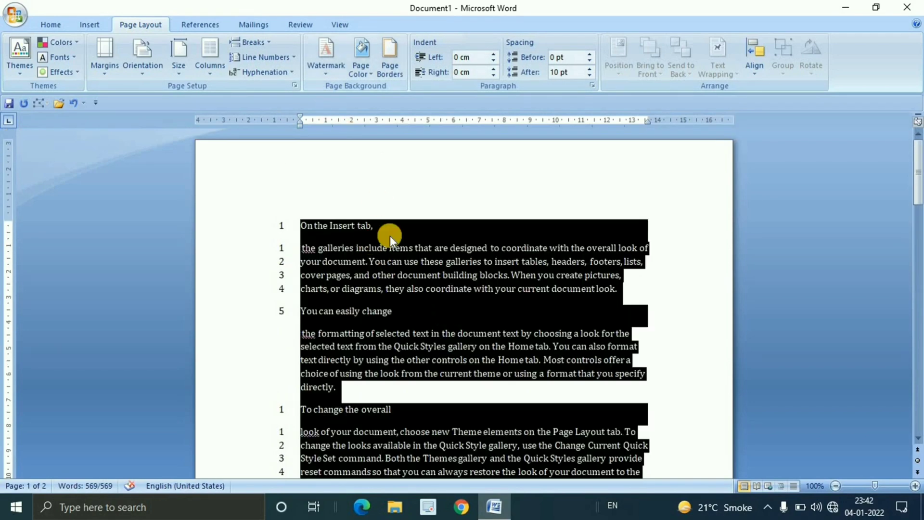
click(295, 58)
click(260, 73)
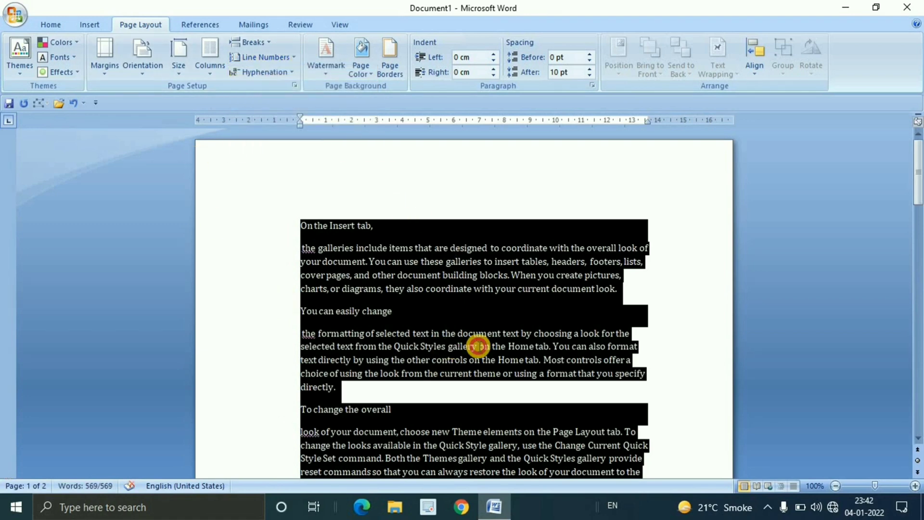
click(507, 345)
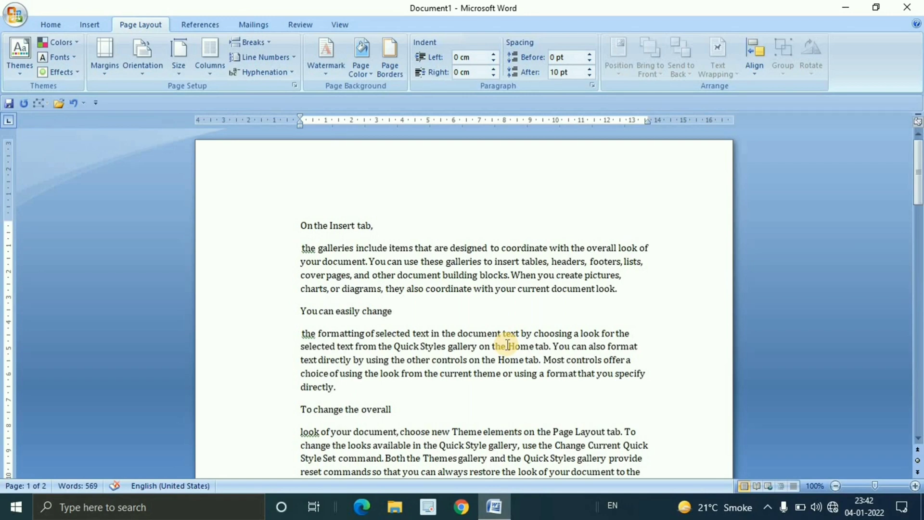
ctrl+scroll(508, 345, down, 2)
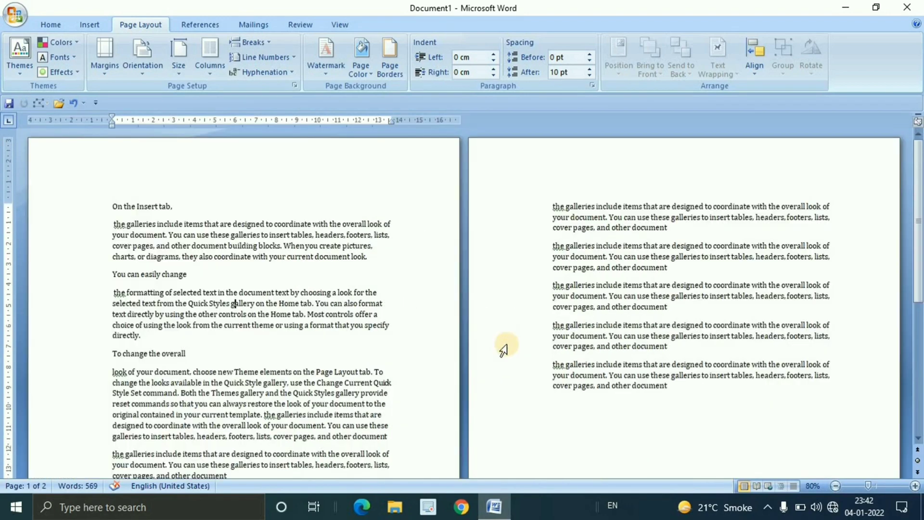
ctrl+scroll(503, 350, up, 1)
click(463, 300)
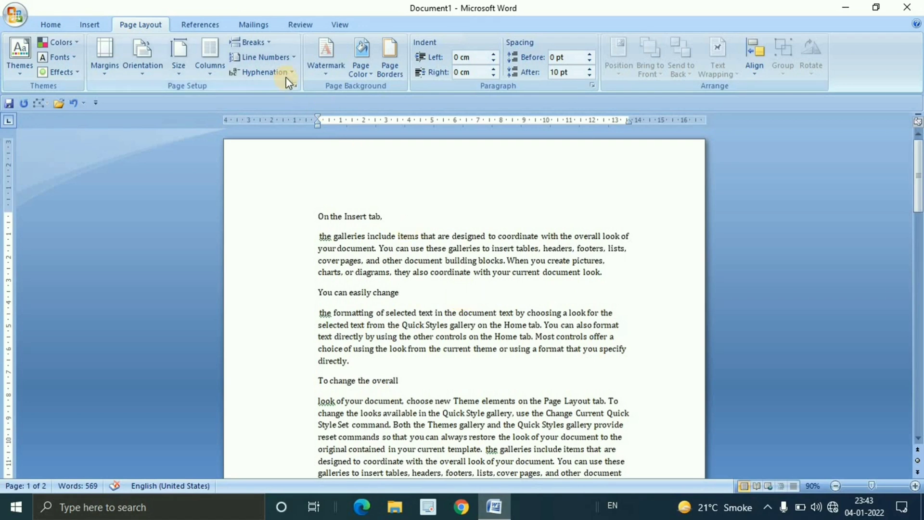
scroll(448, 285, down, 10)
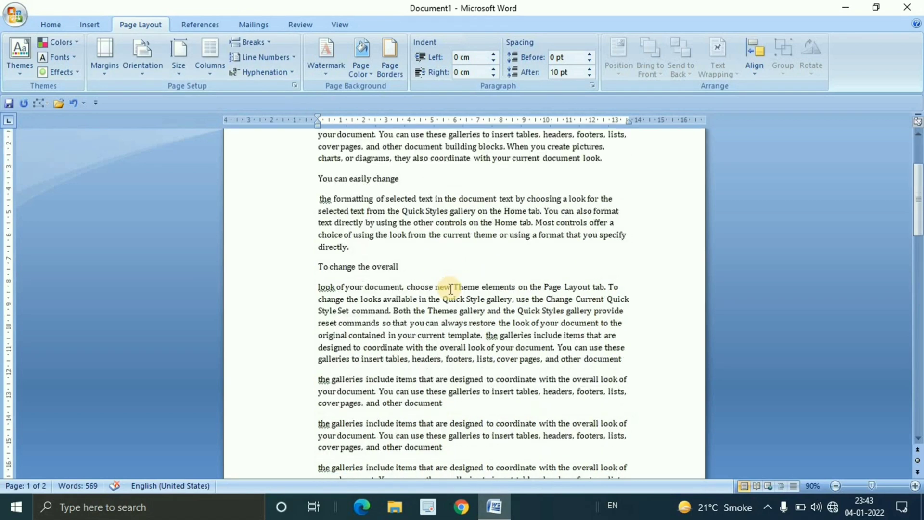
scroll(453, 289, up, 10)
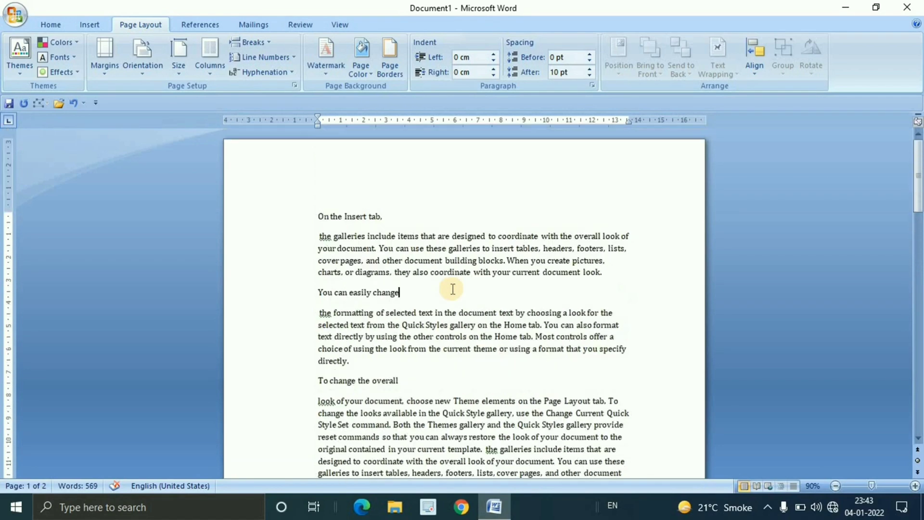
scroll(453, 289, down, 5)
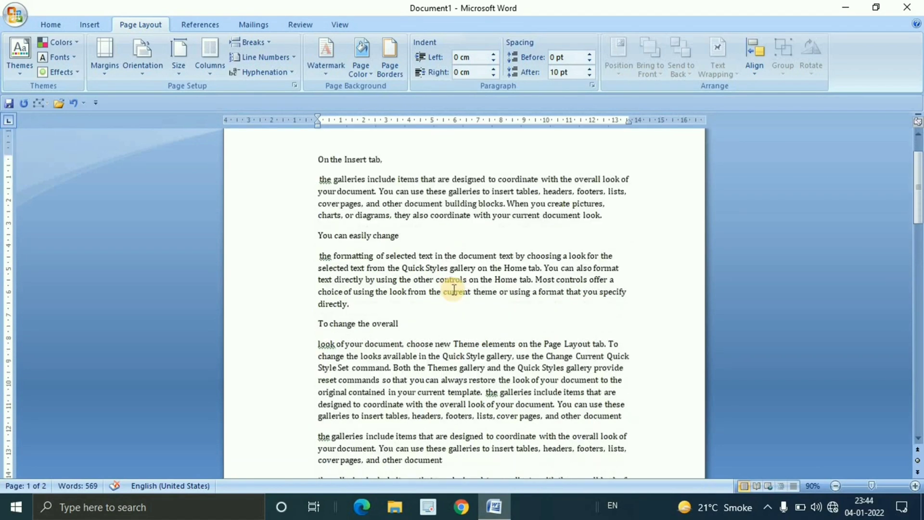
scroll(451, 289, up, 5)
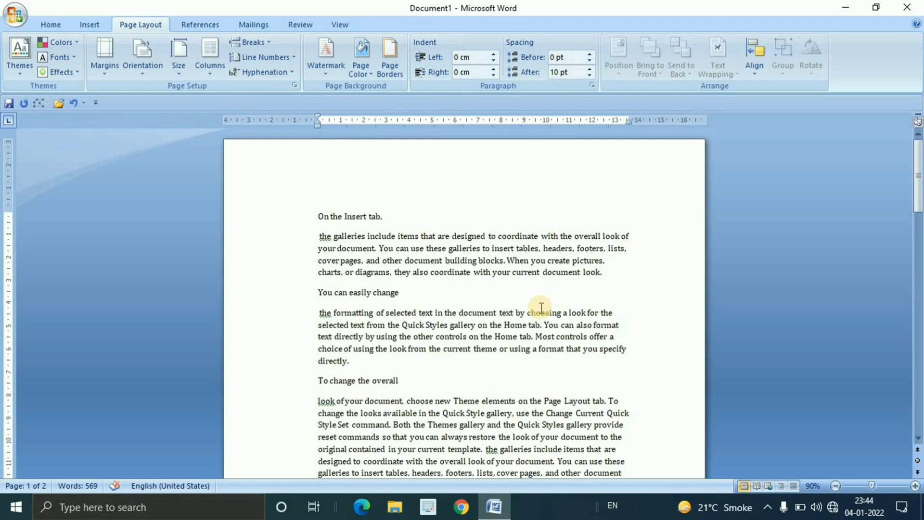
Enlarge the font size of the entire document text in several increments and check how words break at the line ends
drag(319, 217, 435, 357)
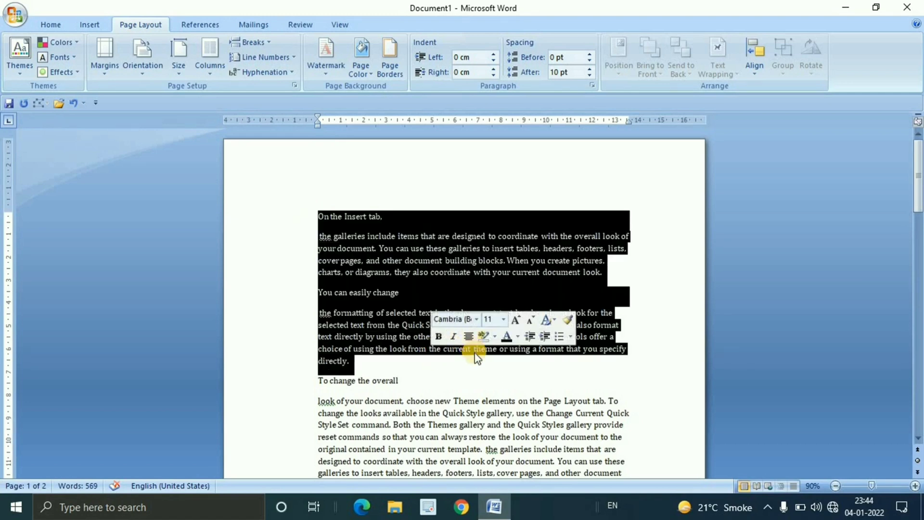
key(ctrl+a)
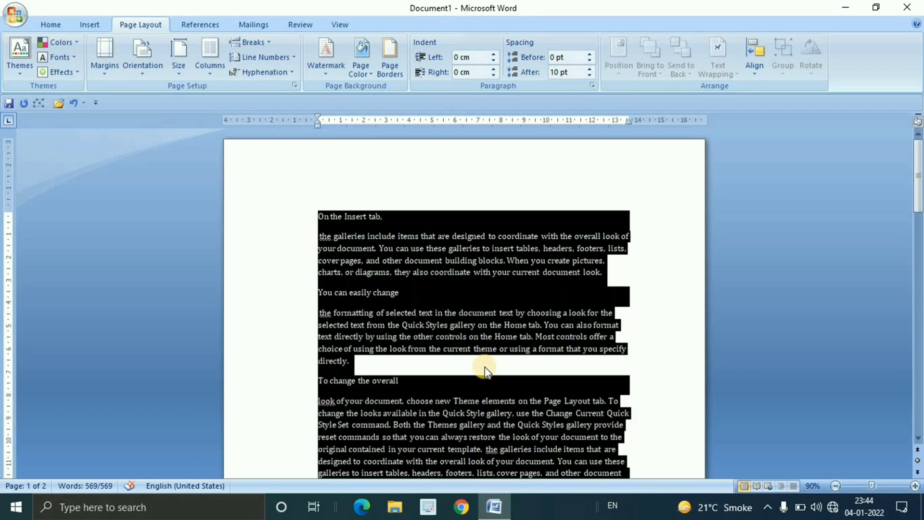
key(ctrl+shift+period)
key(ctrl+shift+period)
key(ctrl+shift+period)
key(ctrl+shift+period)
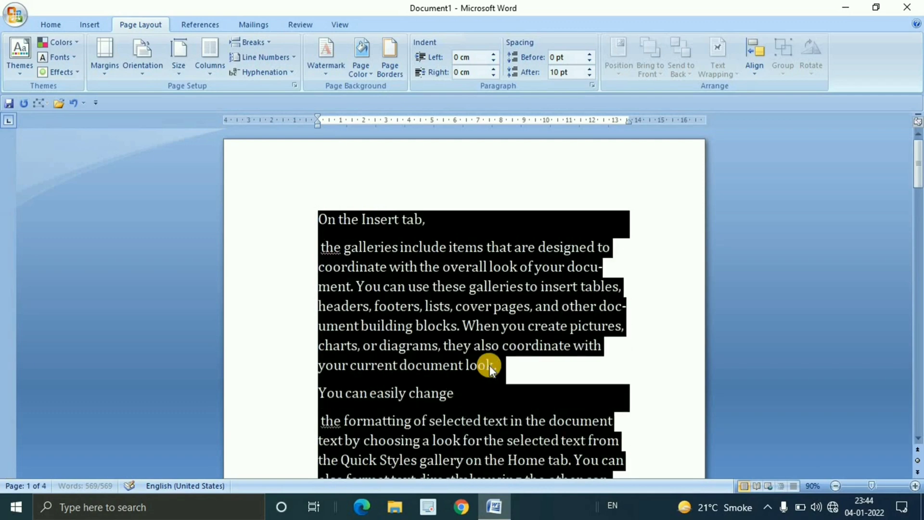
click(607, 326)
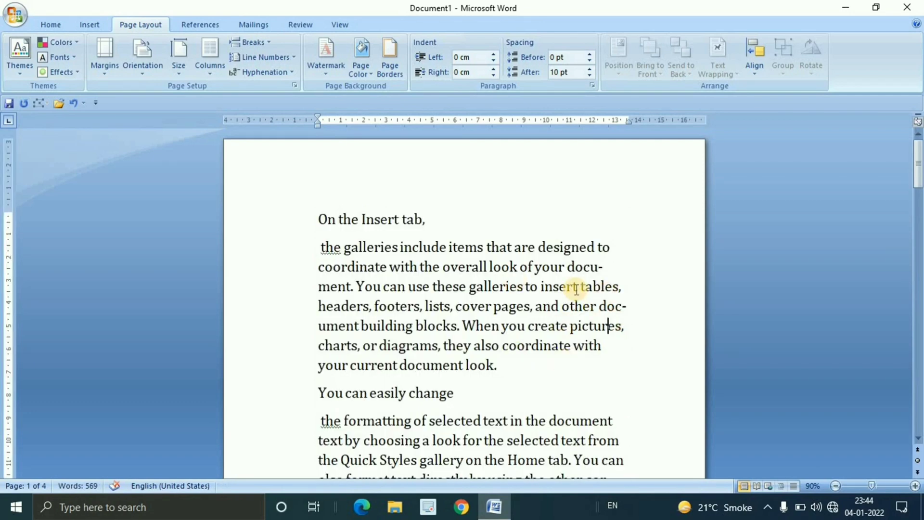
scroll(577, 289, down, 3)
scroll(573, 289, up, 3)
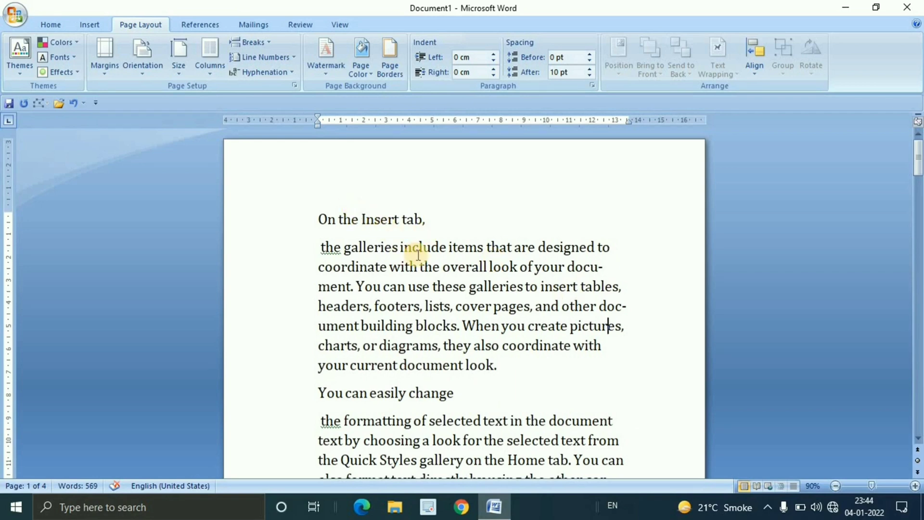
Apply Automatic hyphenation to the entire document text
key(ctrl+a)
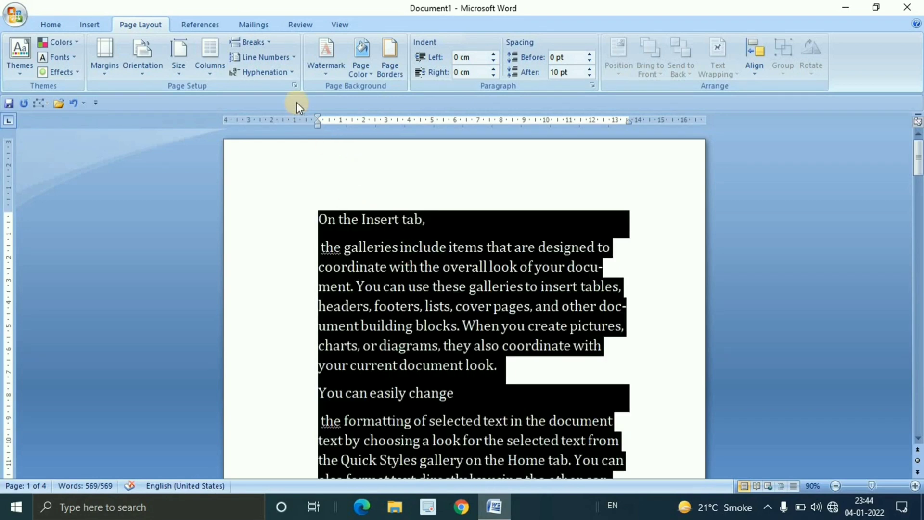
click(290, 71)
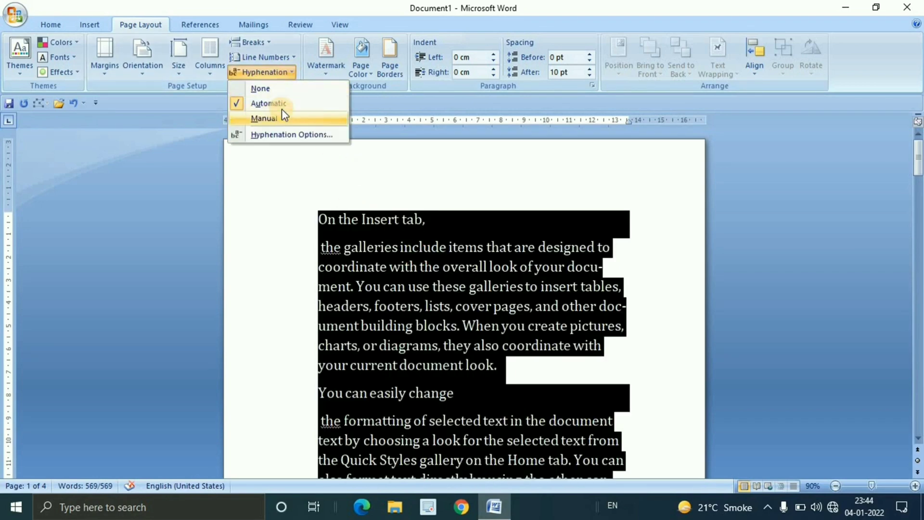
click(286, 104)
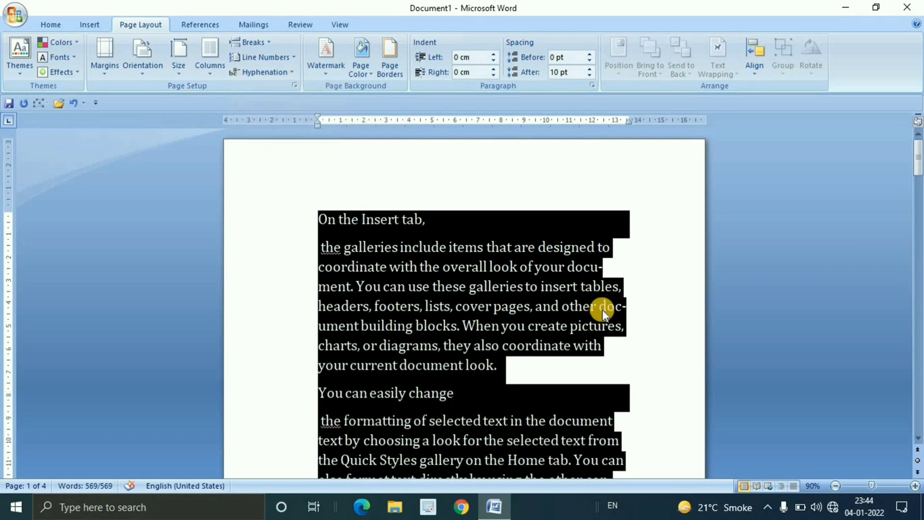
click(497, 295)
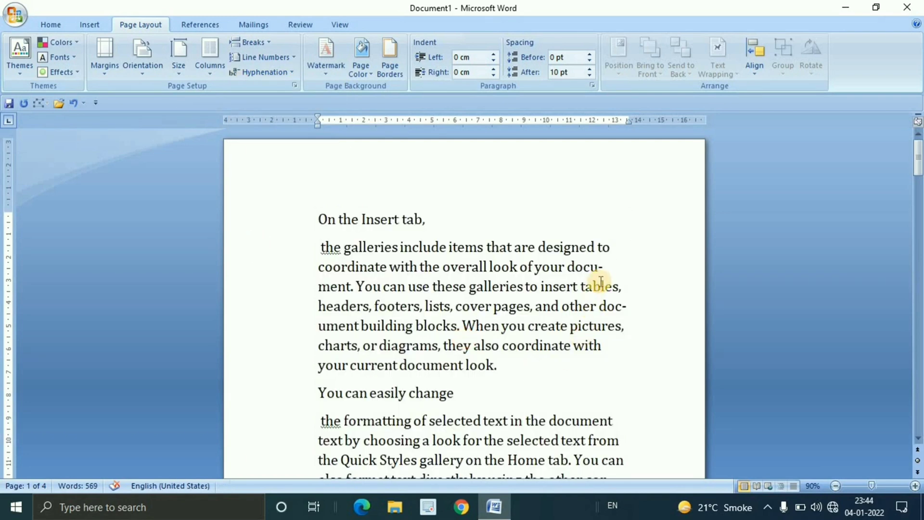
Examine the hyphenated words at the line ends on the first page, such as "document", "controls" and "elements"
drag(607, 271, 580, 267)
click(607, 268)
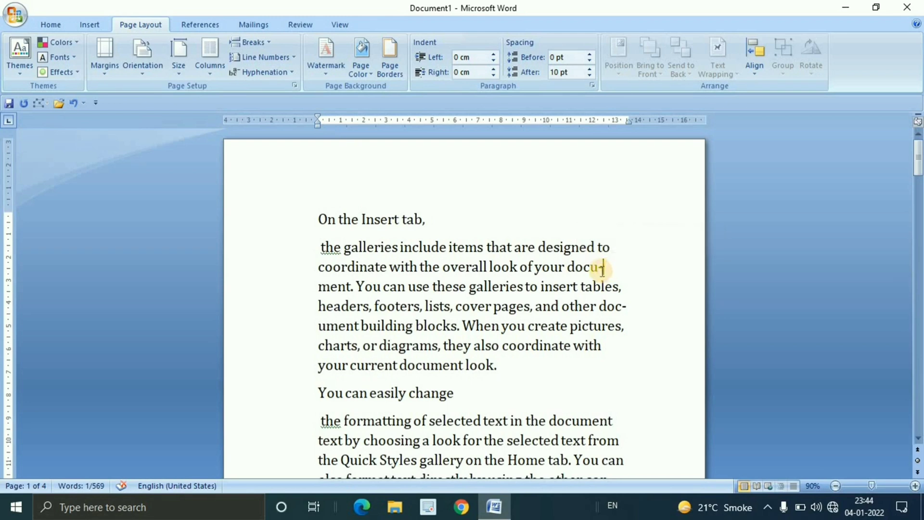
drag(615, 306, 625, 306)
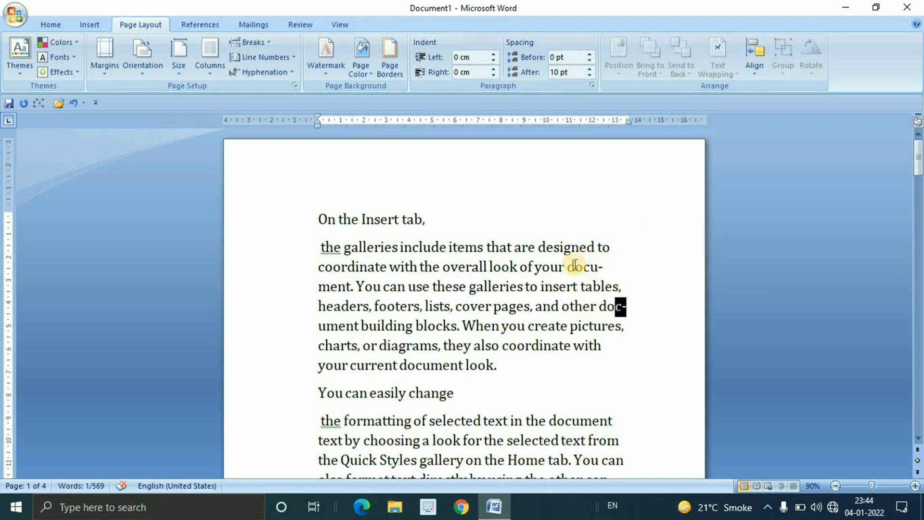
drag(574, 267, 612, 267)
click(612, 267)
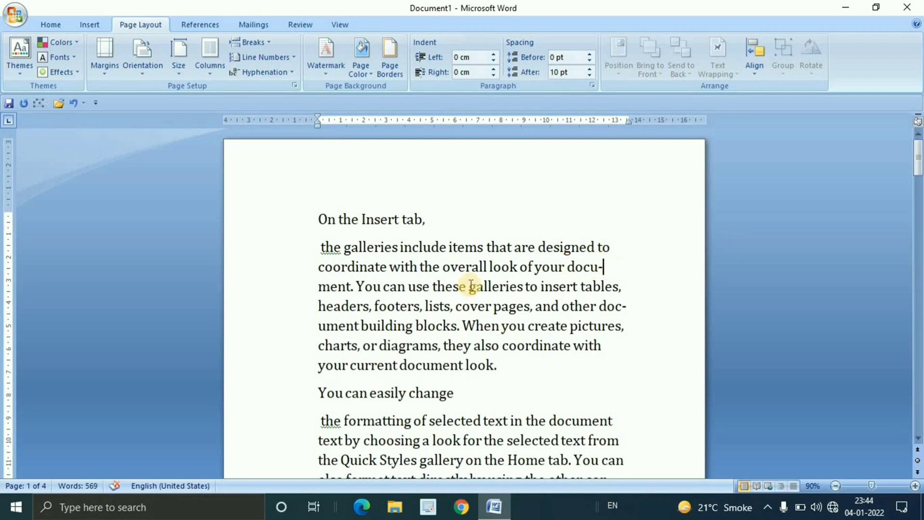
double_click(349, 287)
click(529, 306)
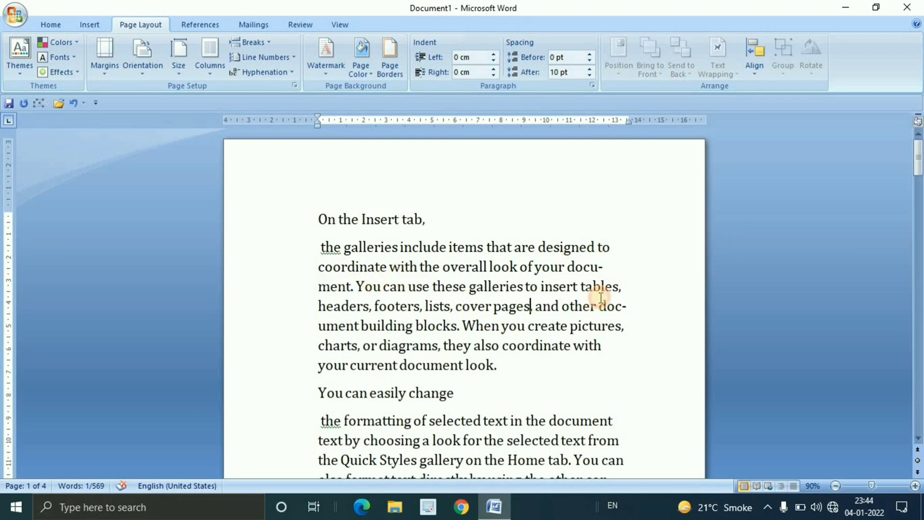
scroll(620, 324, down, 3)
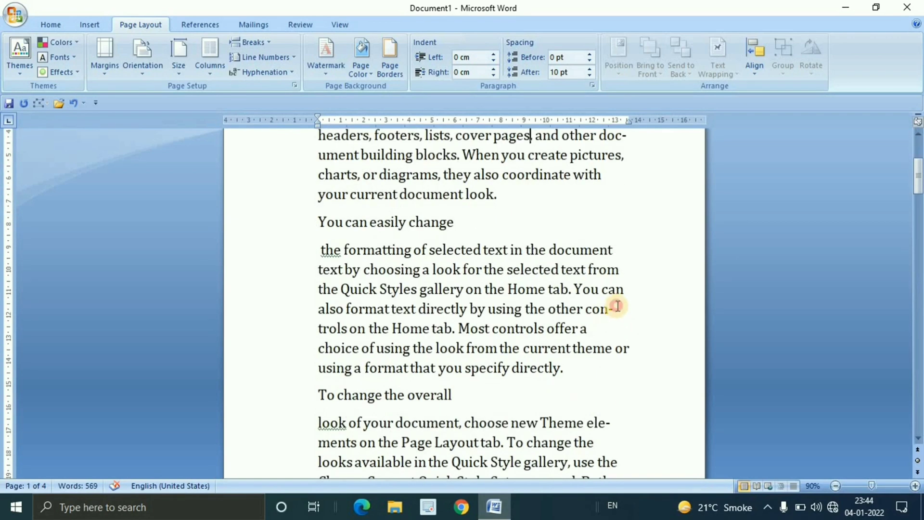
drag(615, 308, 601, 308)
click(633, 319)
scroll(626, 332, down, 4)
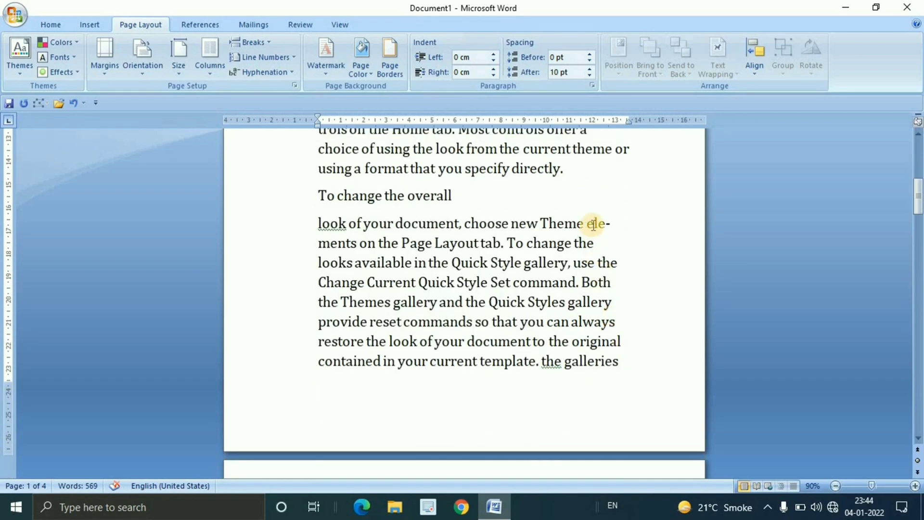
drag(594, 223, 611, 223)
click(611, 260)
scroll(610, 260, up, 7)
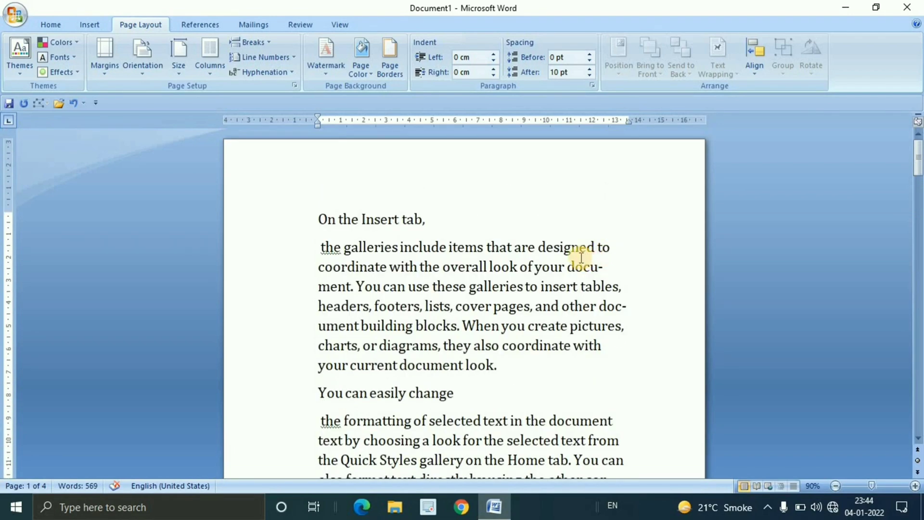
Start Manual hyphenation for the entire document text and accept the suggested hyphenation of "document"
click(290, 72)
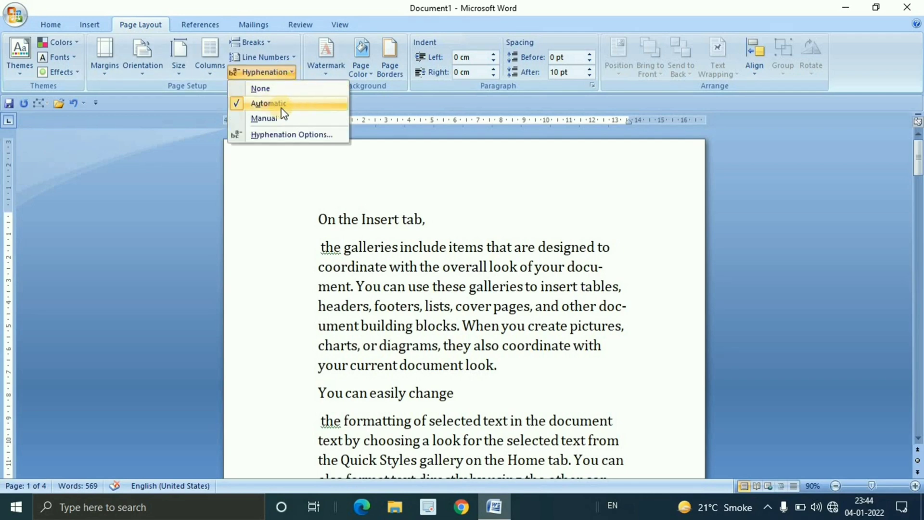
click(338, 222)
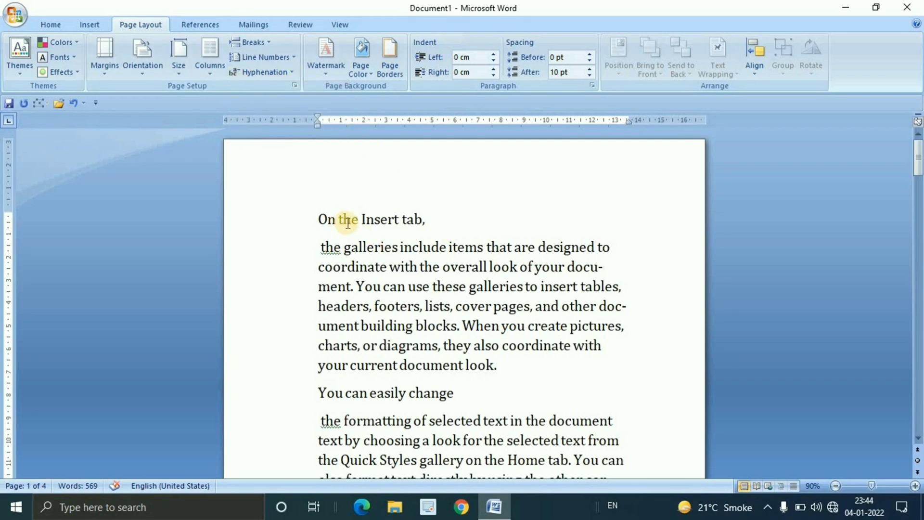
key(ctrl+a)
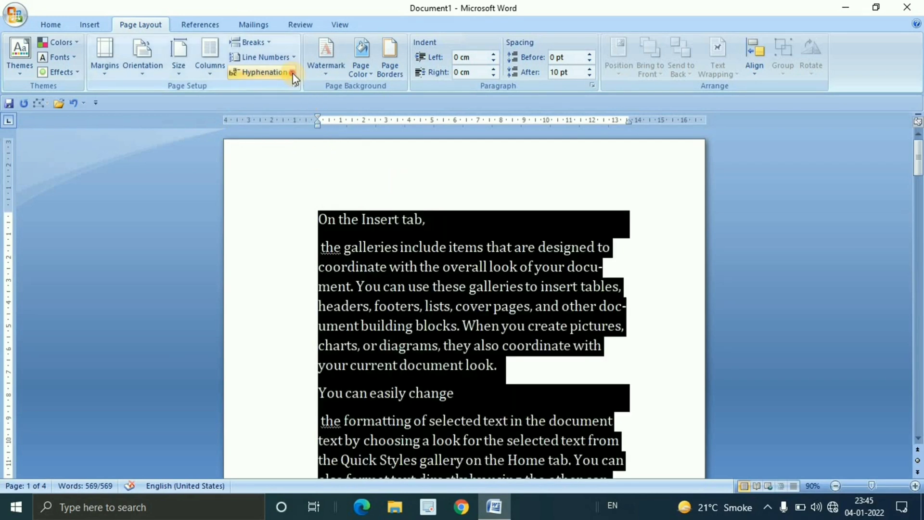
click(291, 73)
click(285, 121)
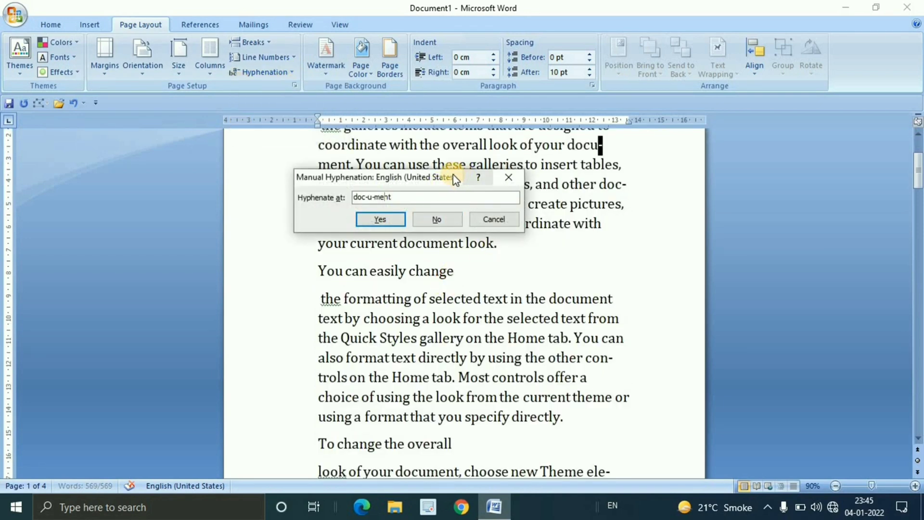
drag(452, 177, 561, 219)
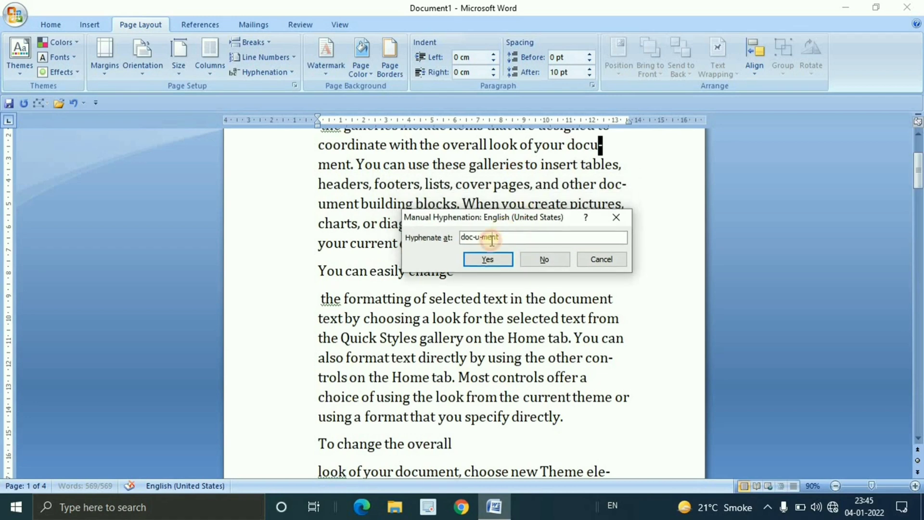
click(492, 240)
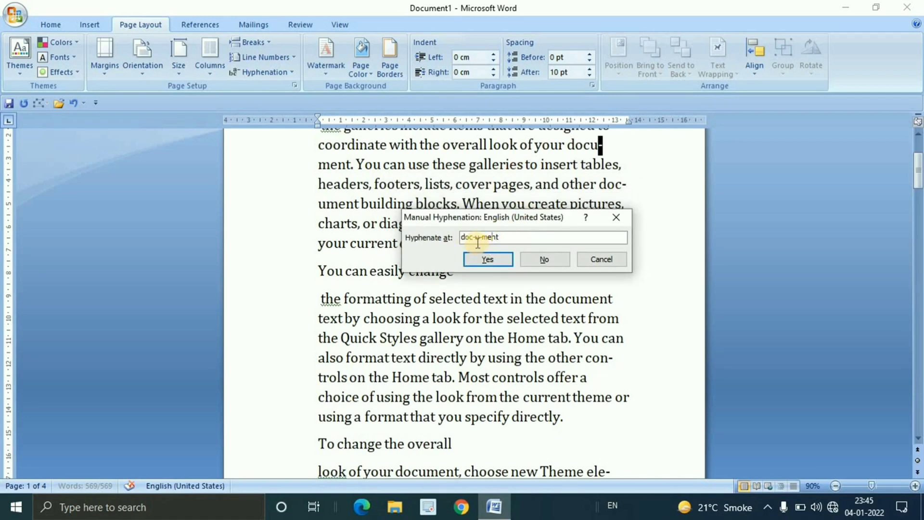
click(498, 259)
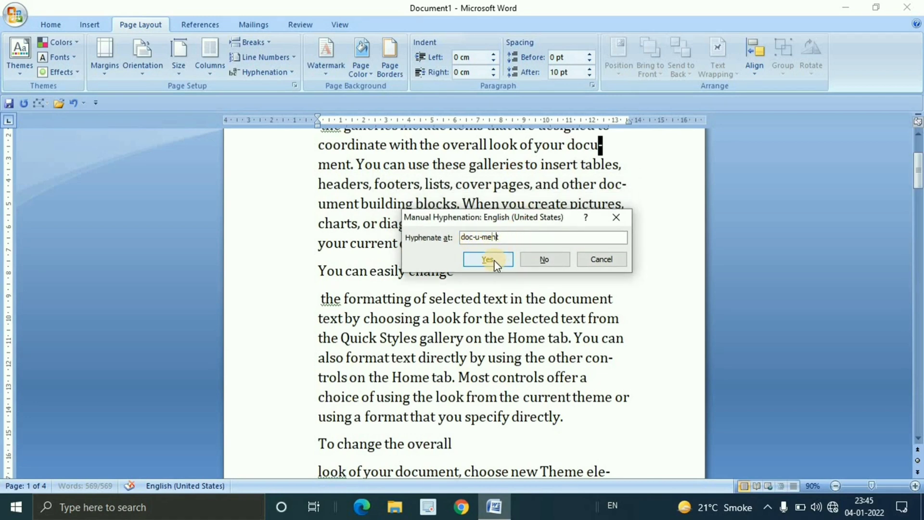
click(494, 260)
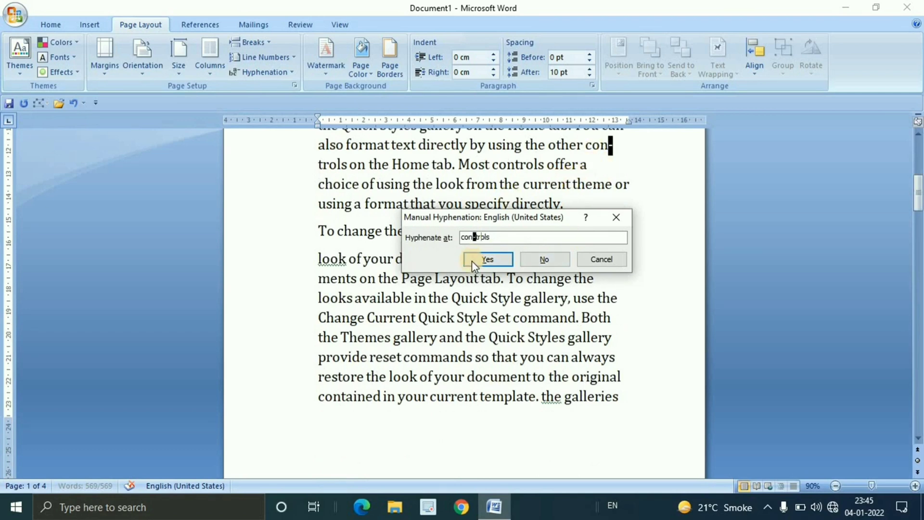
Decline hyphenating "controls", accept the break in "elements", and end the manual hyphenation at "footers"
click(481, 237)
click(547, 259)
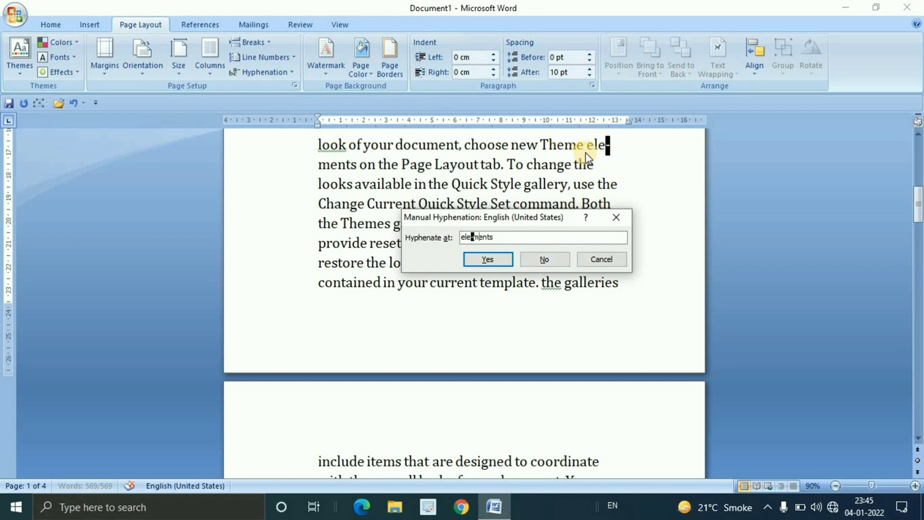
click(505, 259)
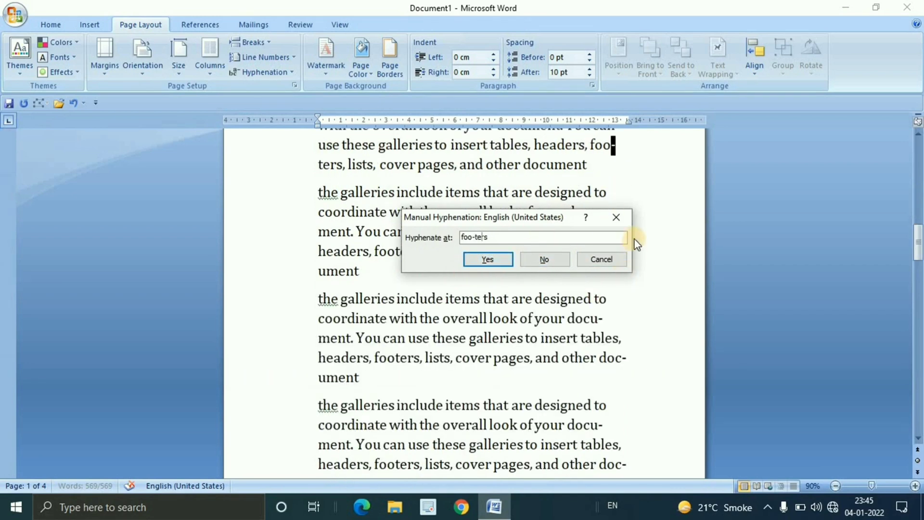
click(600, 259)
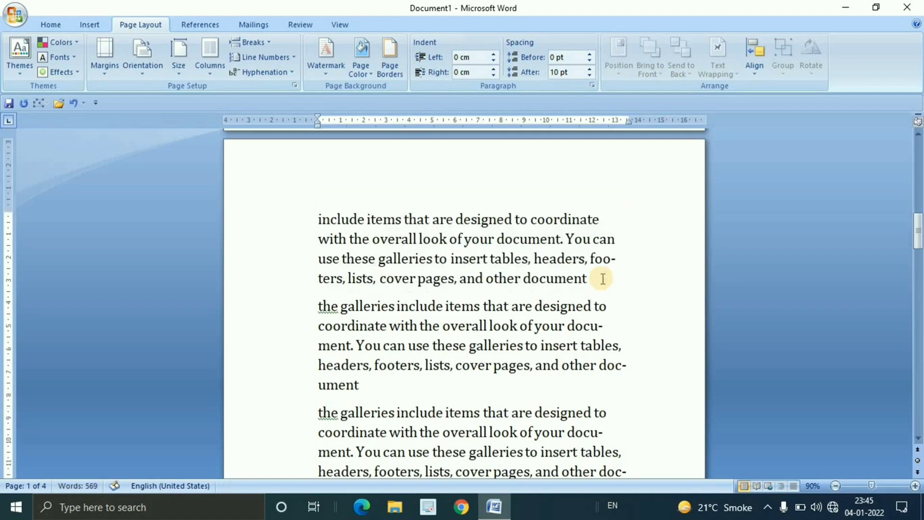
Set the document's hyphenation to None and check the line ends and the active hyphenation option
scroll(607, 278, up, 12)
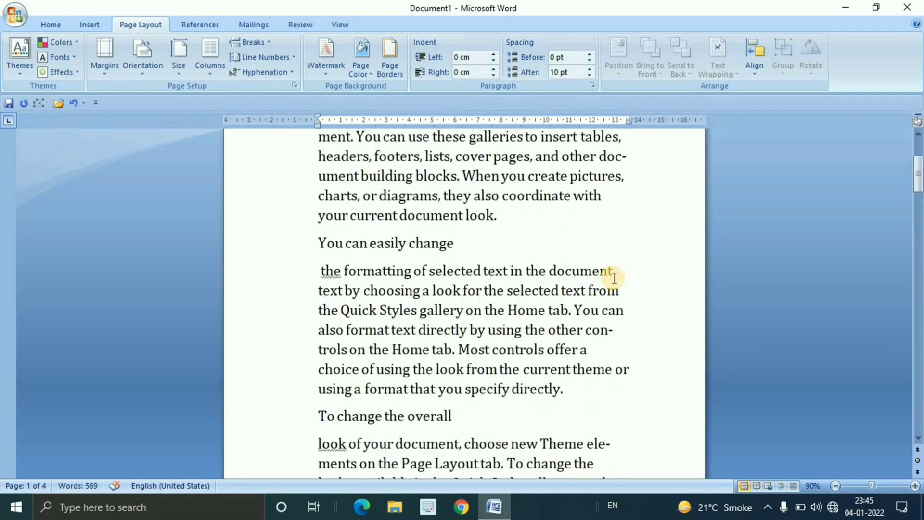
click(290, 73)
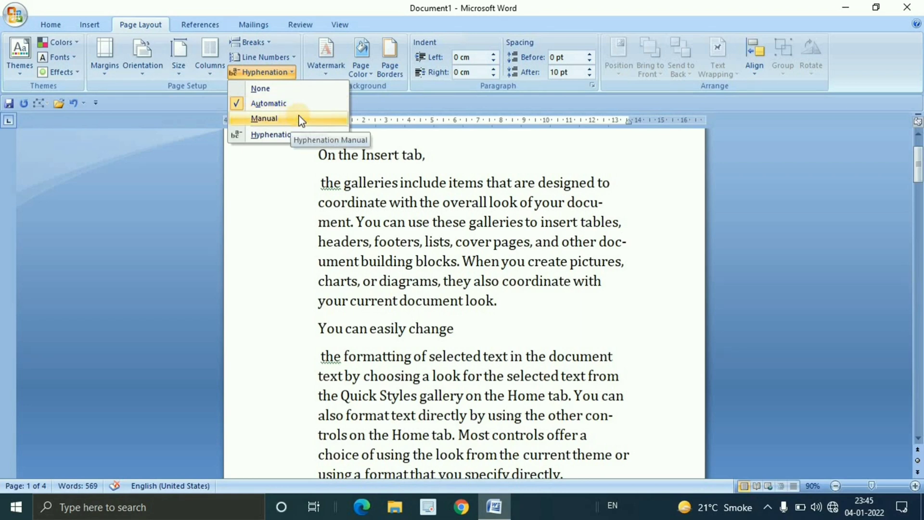
click(288, 90)
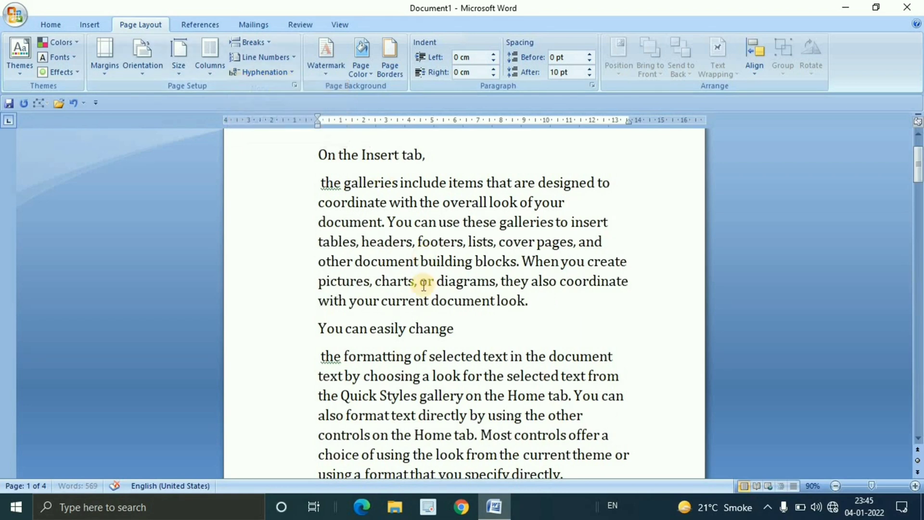
scroll(424, 285, up, 1)
scroll(423, 285, down, 2)
scroll(424, 285, up, 2)
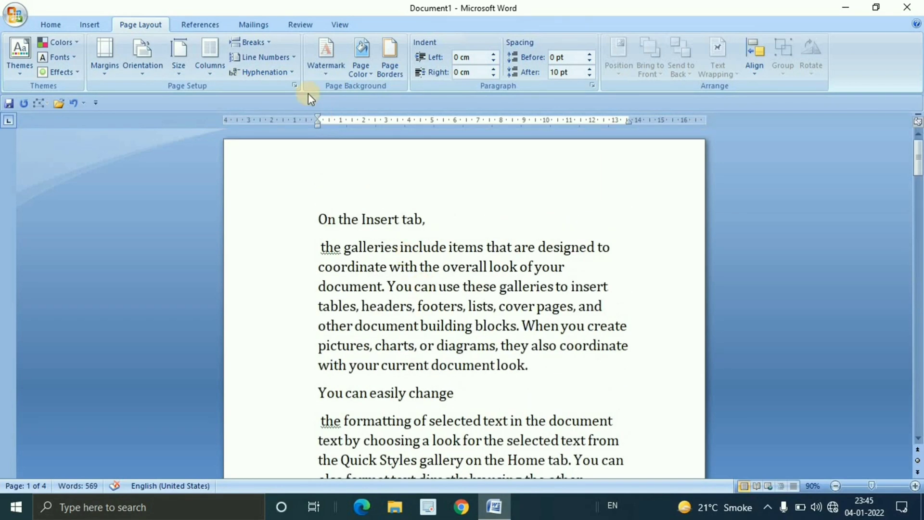
click(291, 72)
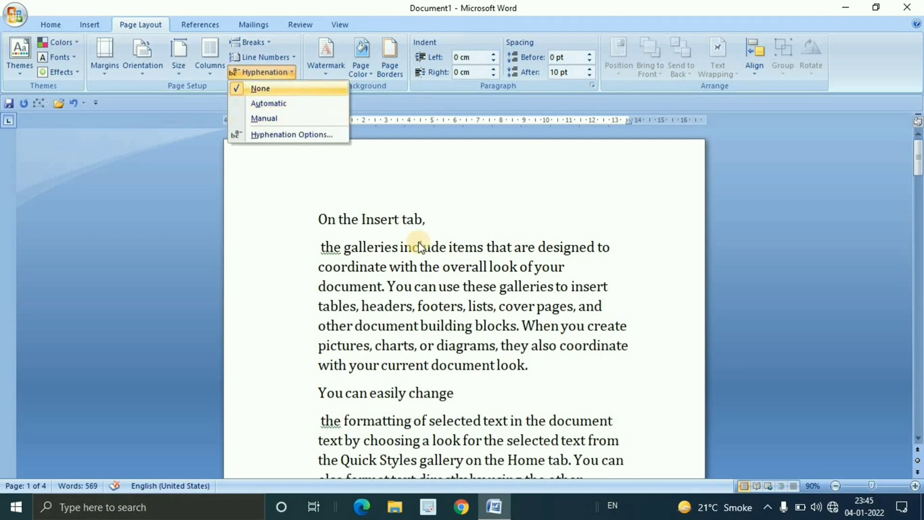
click(478, 294)
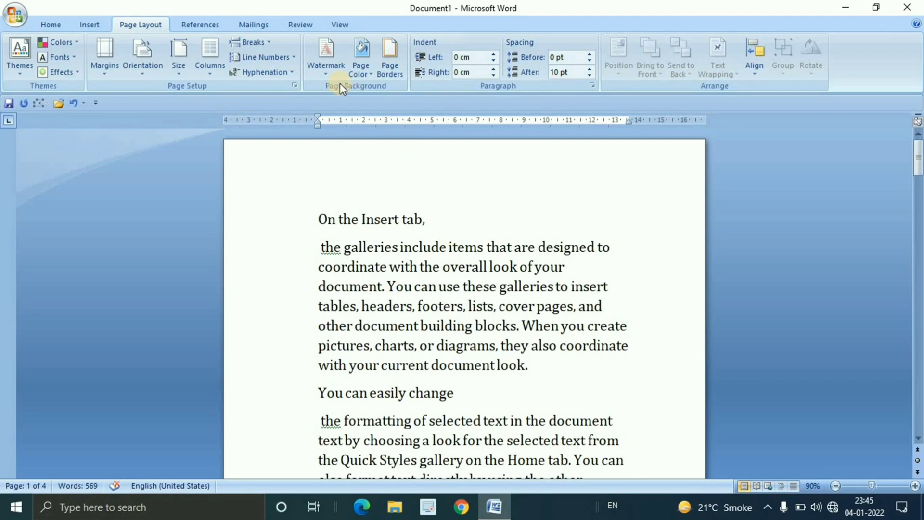
Apply the CONFIDENTIAL 1 watermark to the document and view it behind the text
click(326, 72)
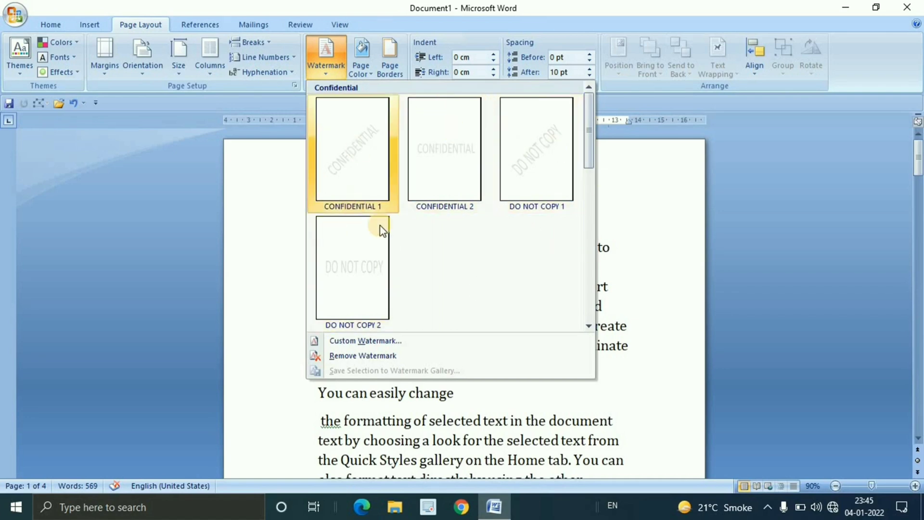
click(370, 159)
scroll(500, 308, down, 4)
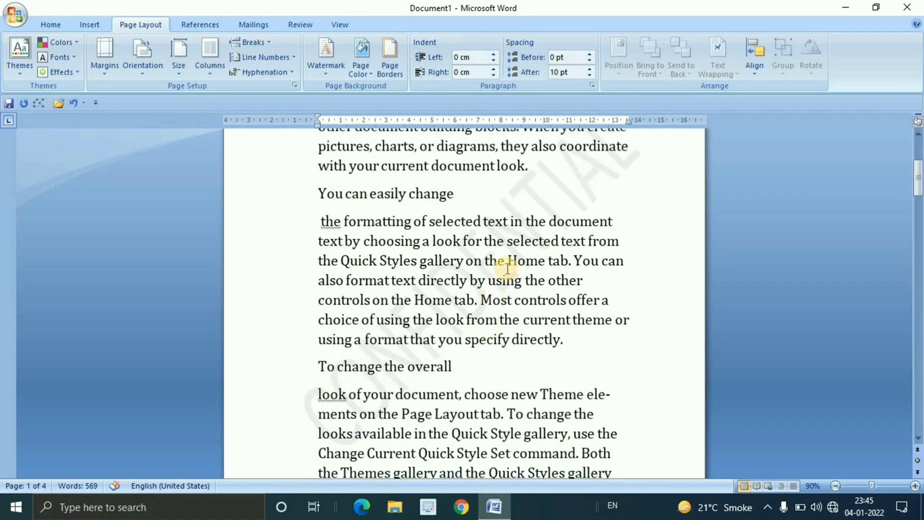
scroll(495, 291, up, 4)
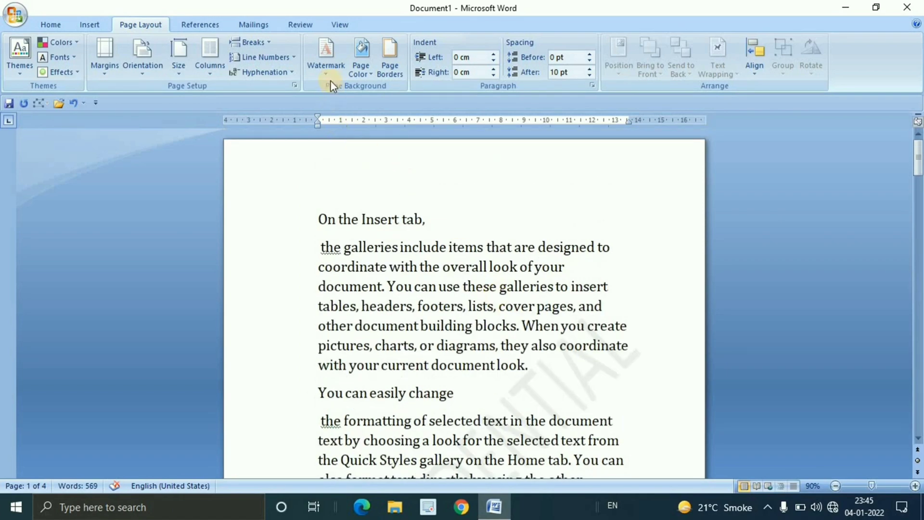
Replace the diagonal watermark with the CONFIDENTIAL 2 preset and view it on the page
click(335, 72)
click(479, 171)
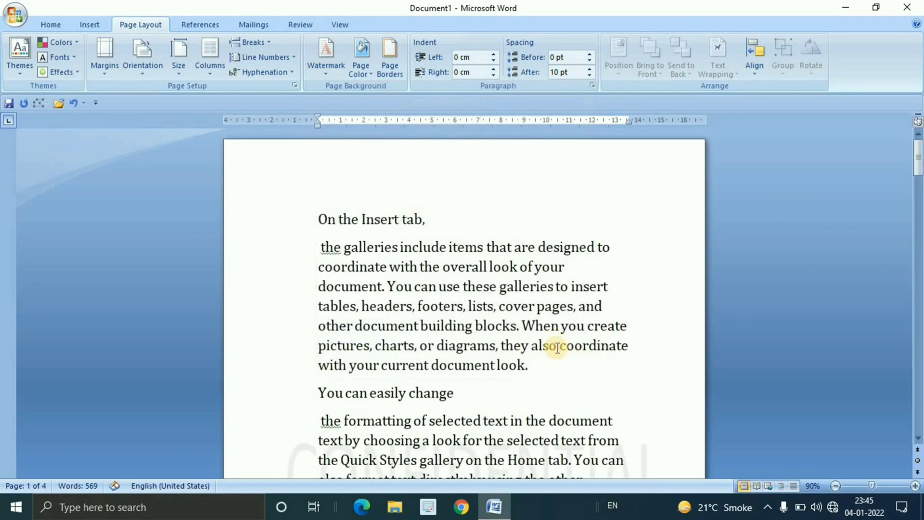
scroll(549, 347, down, 2)
scroll(549, 347, up, 2)
Switch the watermark to the DO NOT COPY 1 preset, view it on the page, and remove the watermark
click(326, 63)
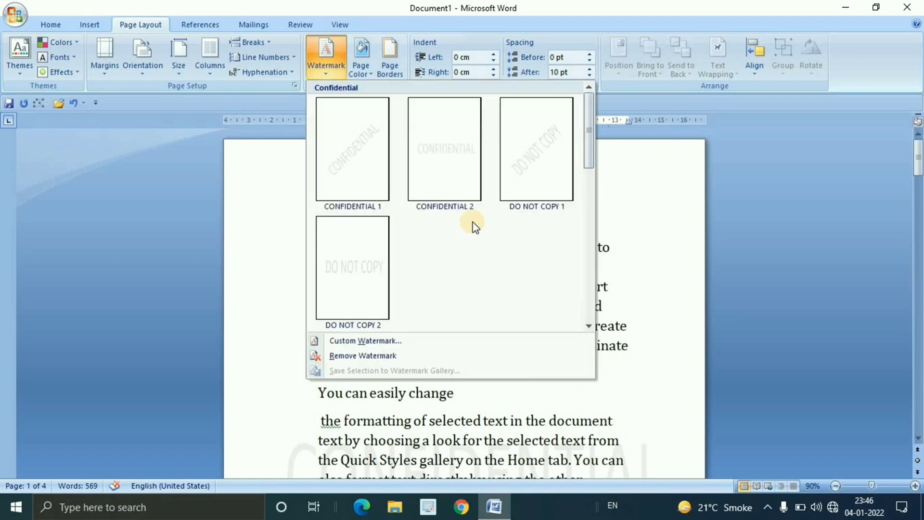
click(557, 174)
scroll(543, 342, down, 4)
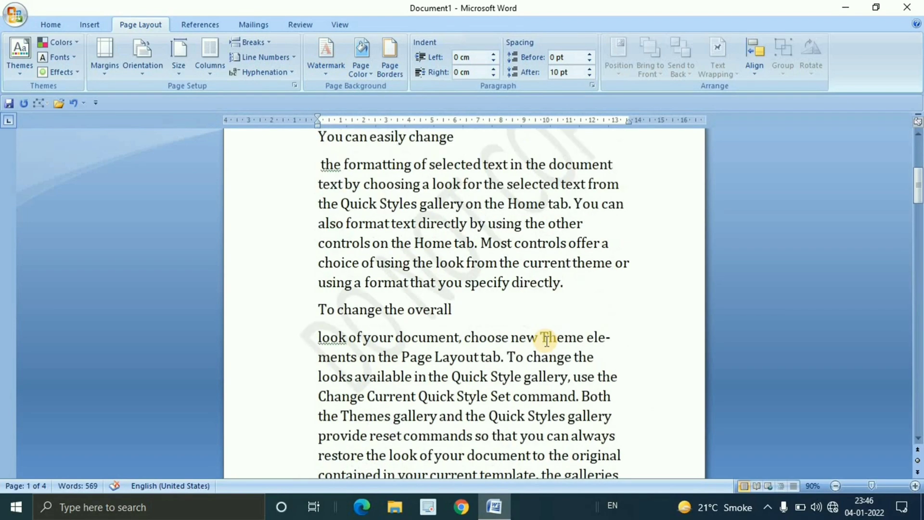
scroll(547, 341, up, 3)
scroll(547, 341, up, 2)
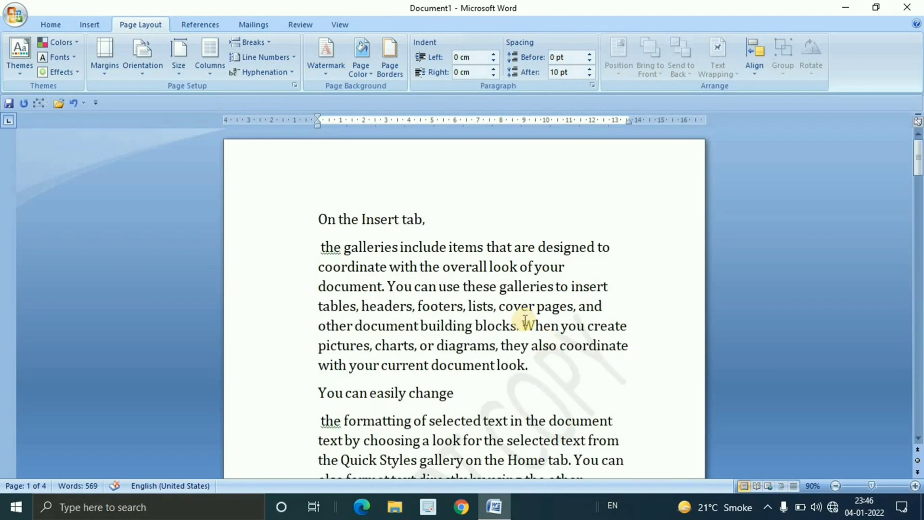
click(328, 72)
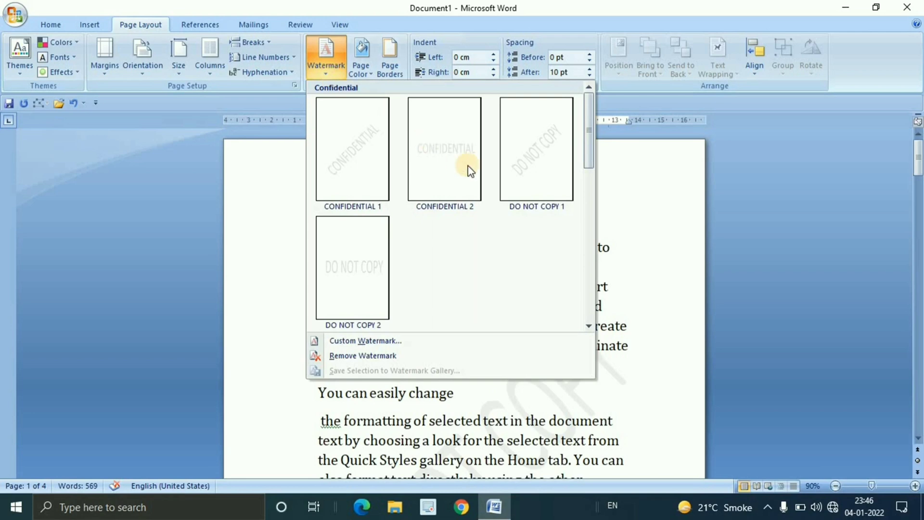
click(381, 356)
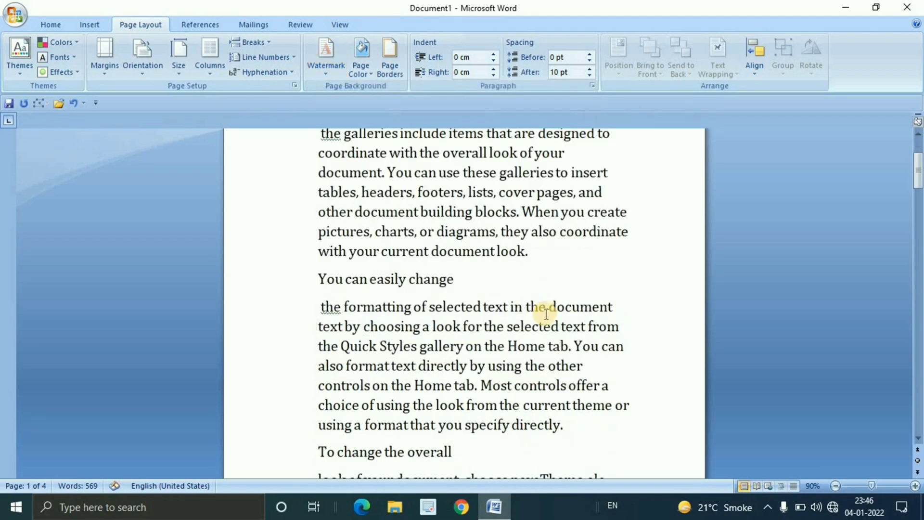
Set up a custom picture watermark using 2.jpg from Downloads, Beauty_Products, Delency, Aurora Eyeshadow, with automatic scale and washout
click(325, 73)
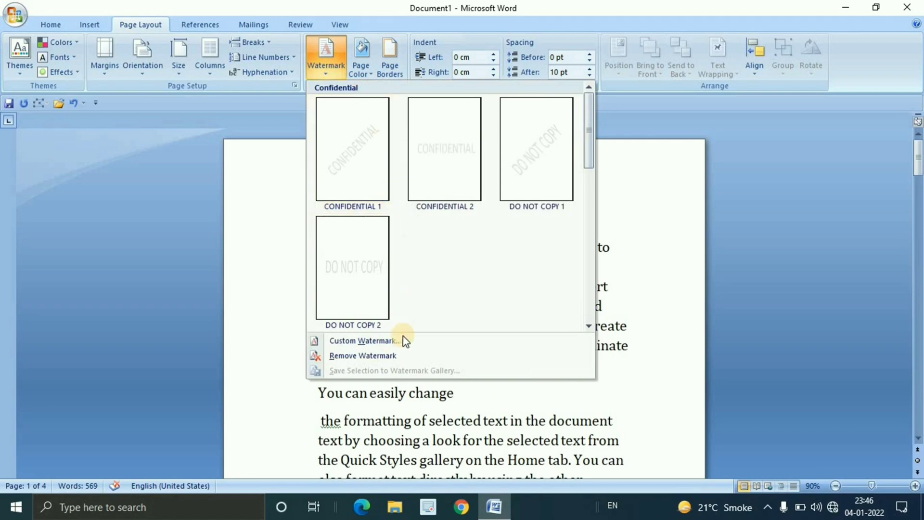
click(378, 341)
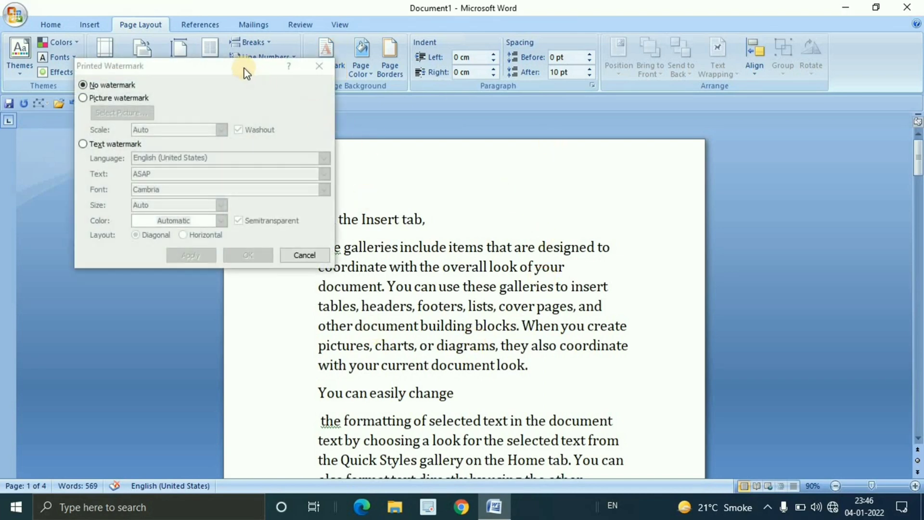
drag(243, 71, 502, 135)
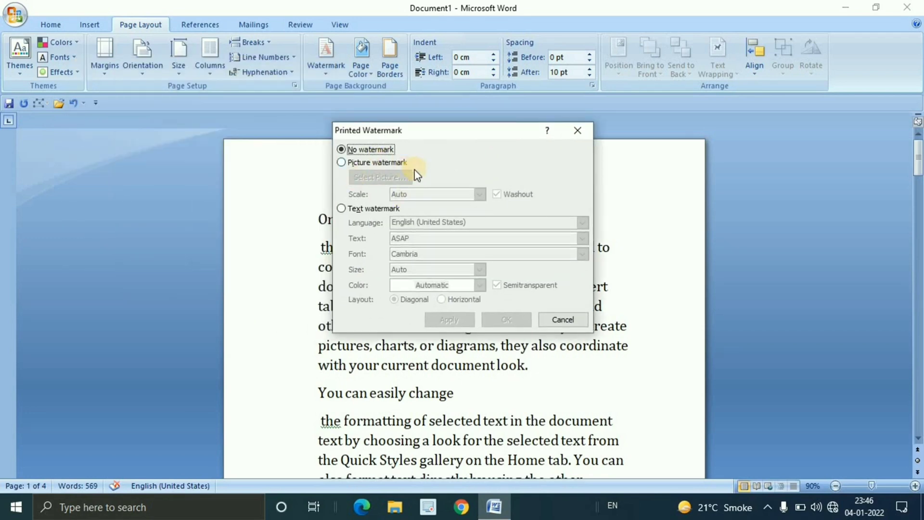
click(345, 164)
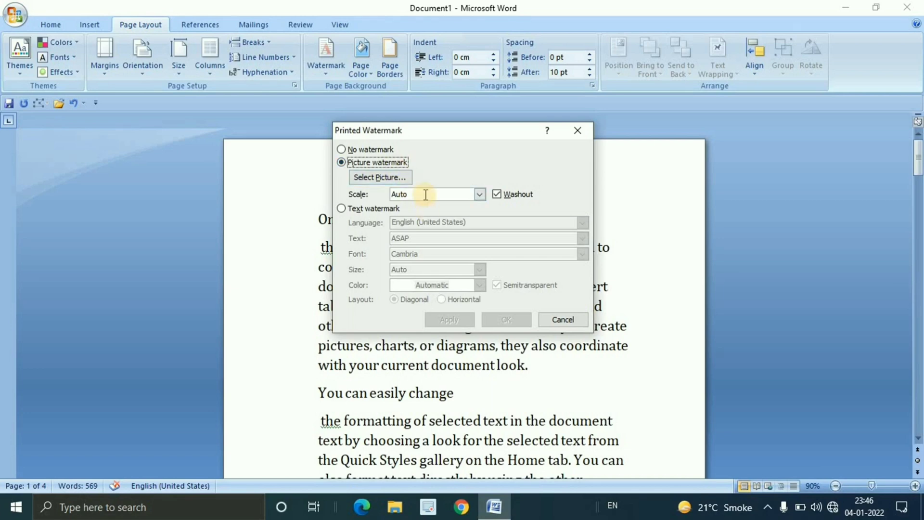
click(383, 177)
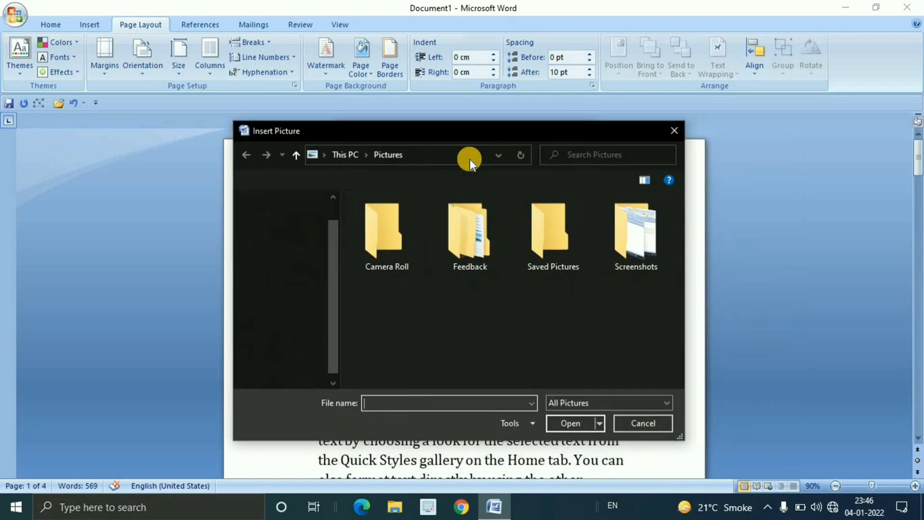
click(308, 293)
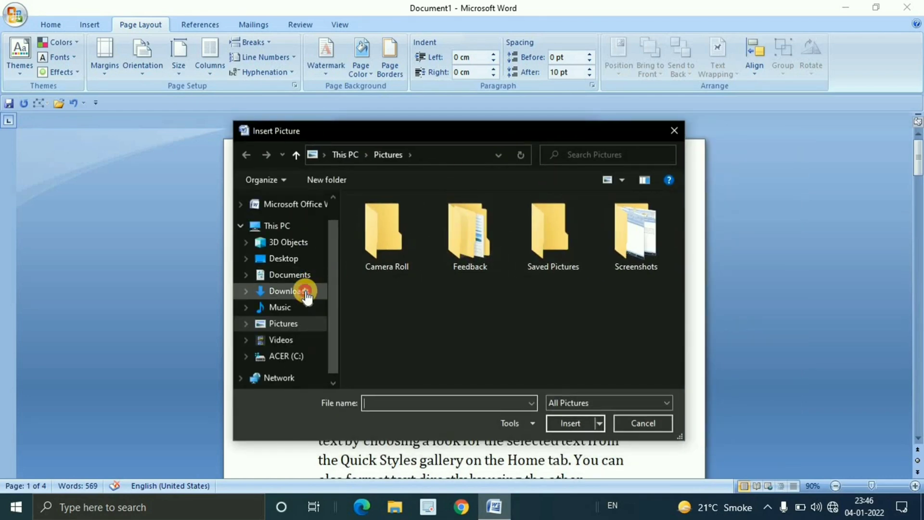
scroll(435, 273, down, 15)
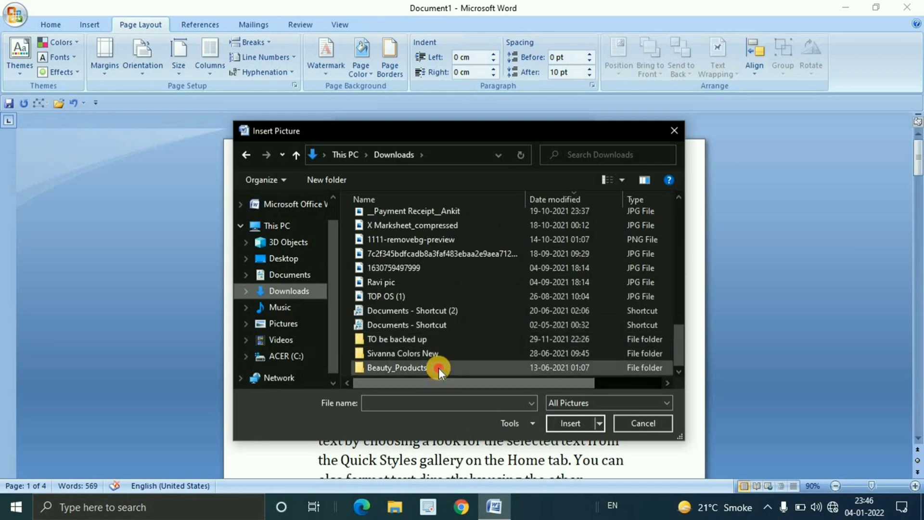
double_click(438, 368)
double_click(393, 217)
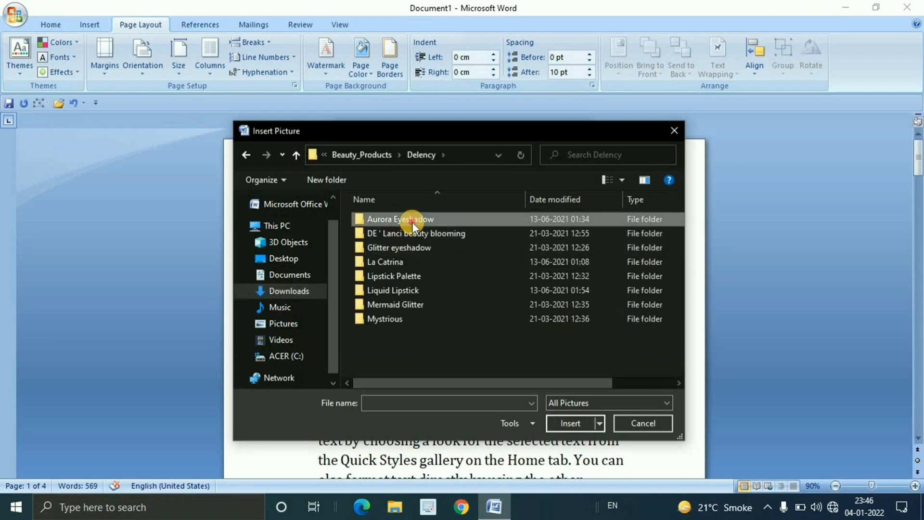
double_click(413, 220)
click(457, 232)
click(570, 423)
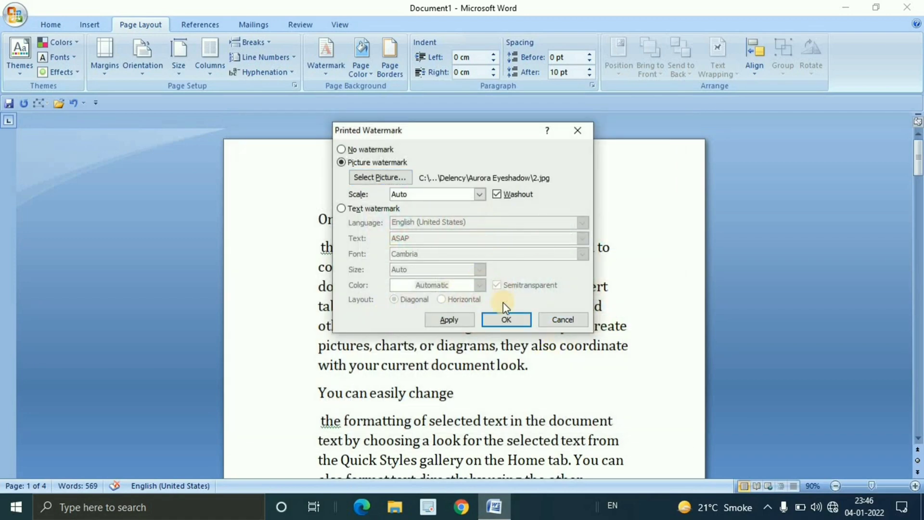
Apply the washed-out picture watermark and view it behind the text
click(506, 320)
scroll(590, 358, down, 4)
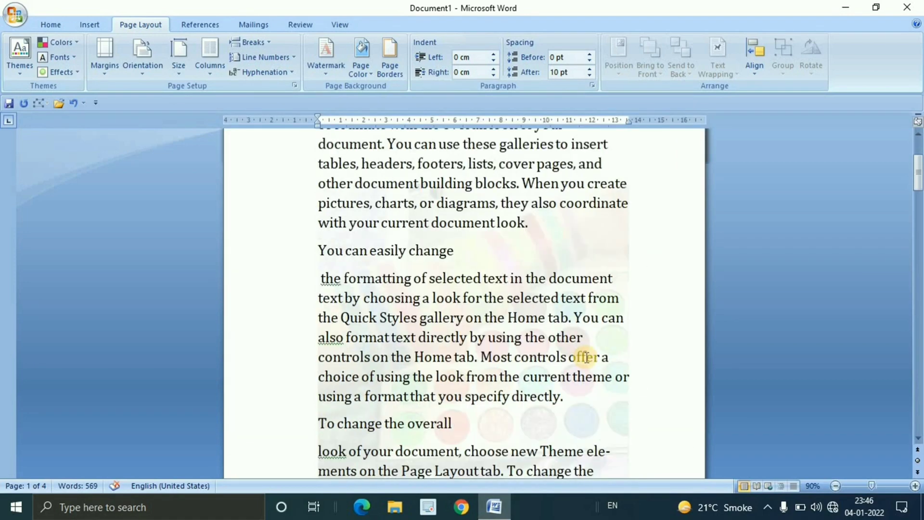
scroll(584, 357, up, 2)
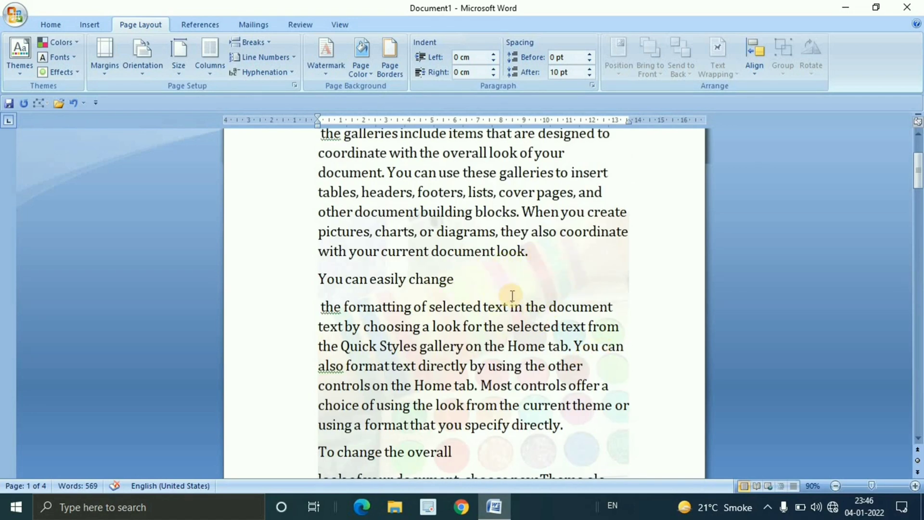
Turn off Washout for the picture watermark and view the full-colour picture behind the text
click(328, 63)
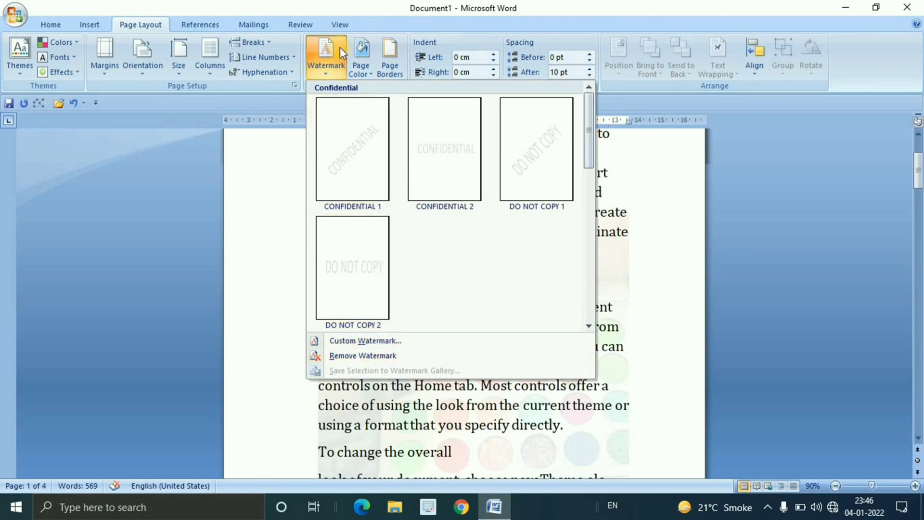
click(388, 342)
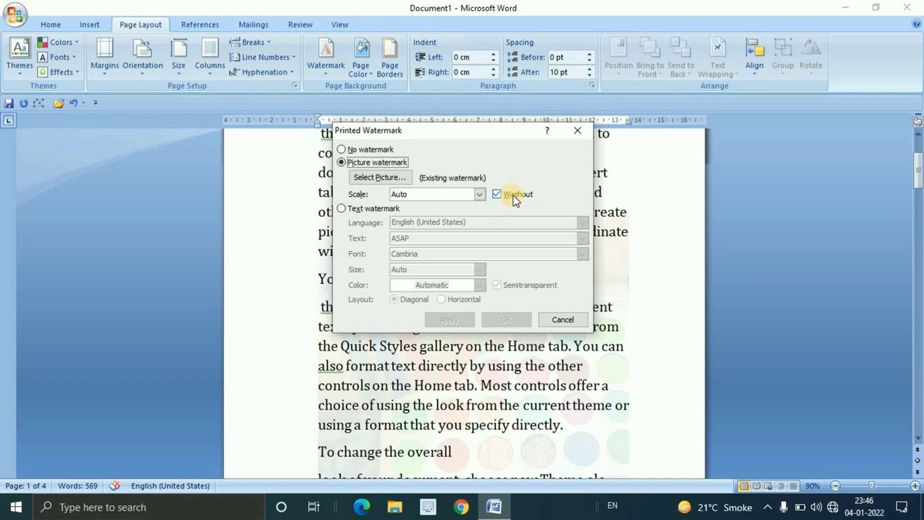
click(504, 194)
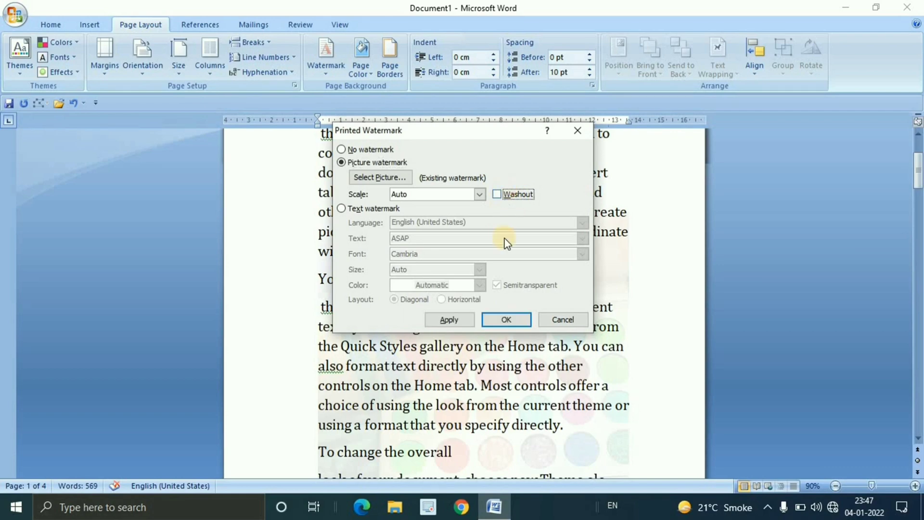
click(505, 320)
scroll(561, 282, down, 3)
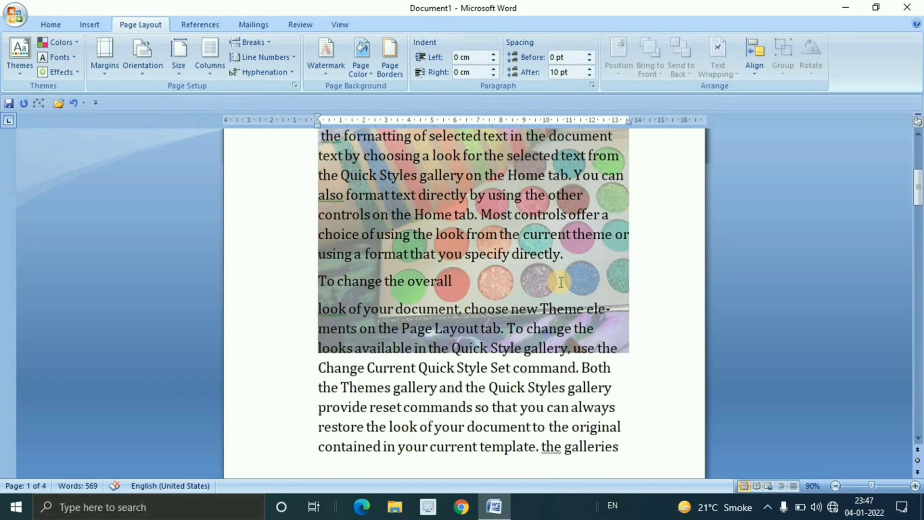
scroll(561, 282, up, 4)
scroll(561, 282, down, 2)
scroll(561, 282, up, 3)
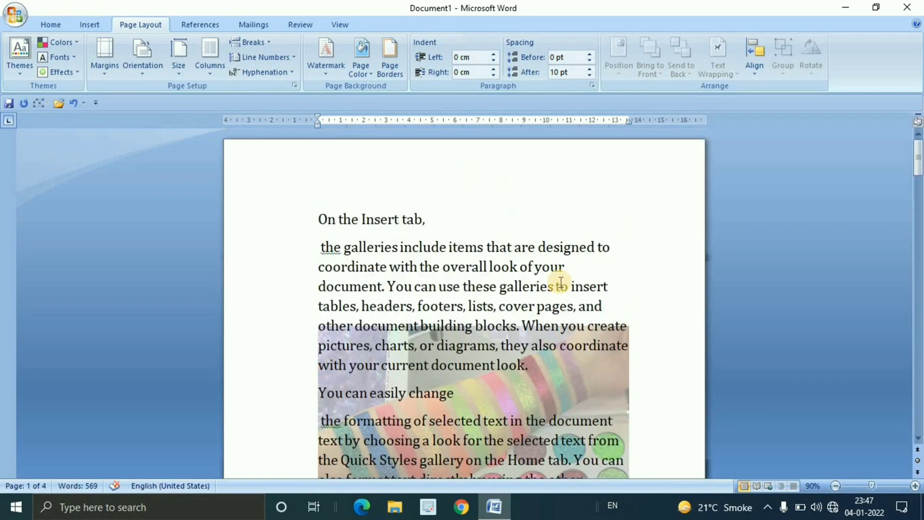
Toggle the Washout option in the custom watermark settings, and remove the picture by choosing No watermark
click(322, 71)
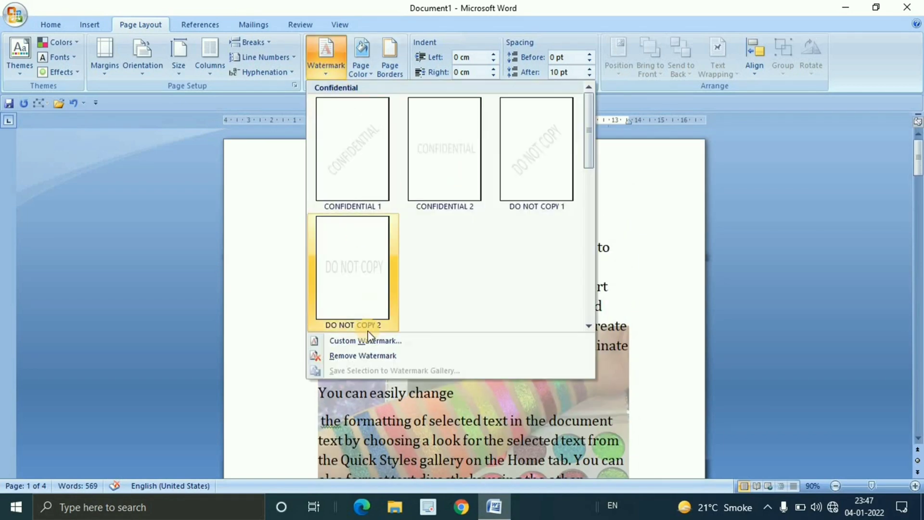
click(371, 340)
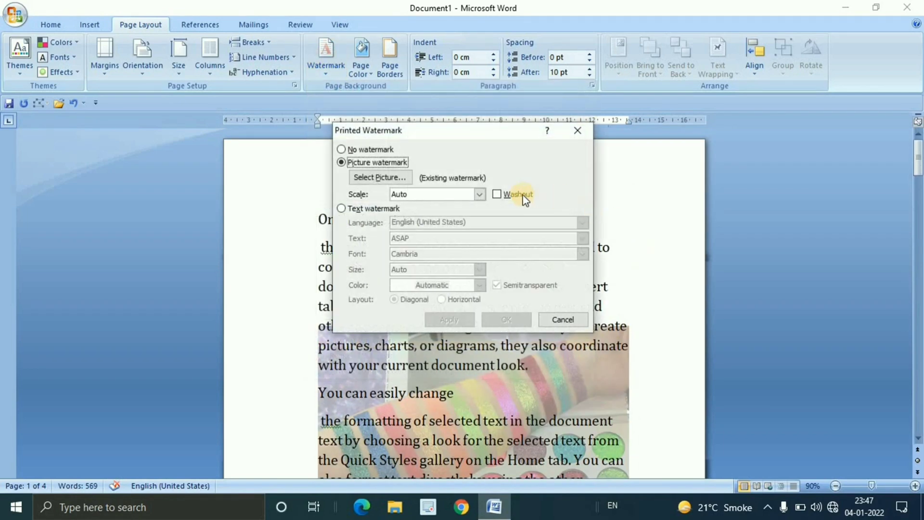
click(518, 194)
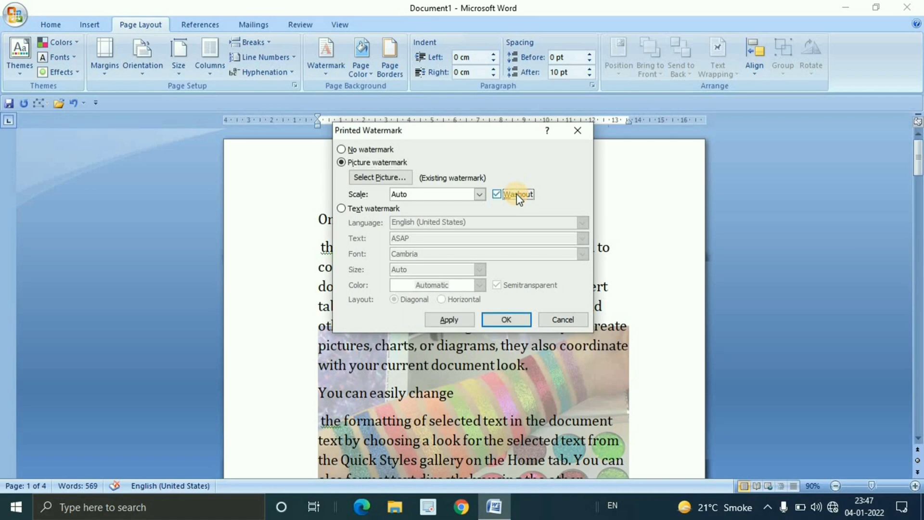
click(517, 195)
click(514, 196)
click(370, 150)
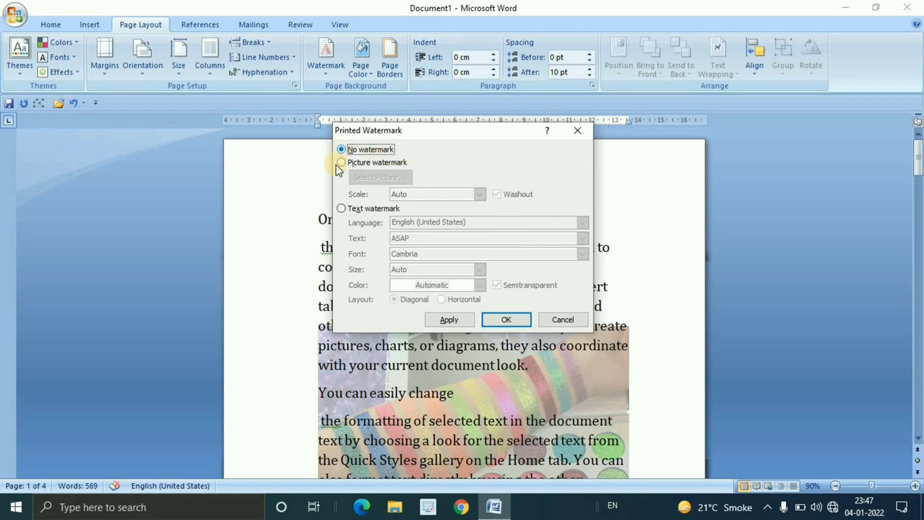
click(513, 318)
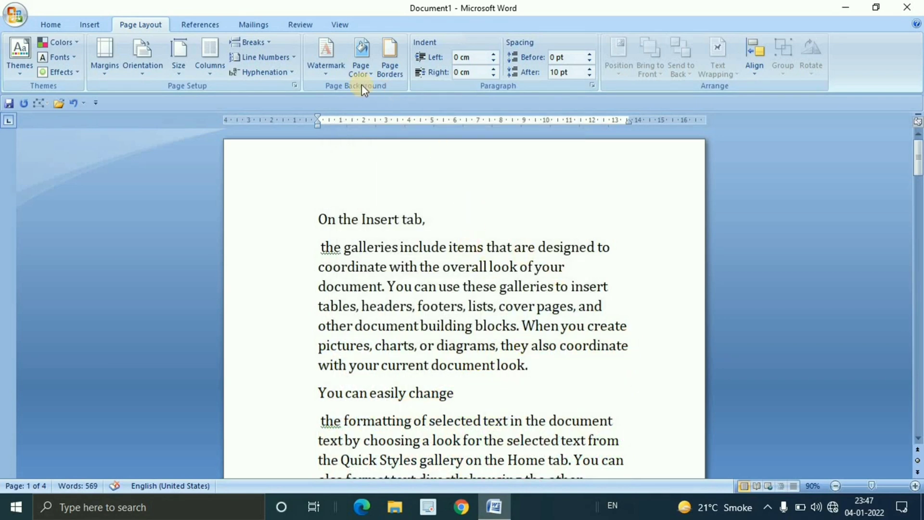
Set up a custom text watermark with a person's first name as its text
click(333, 77)
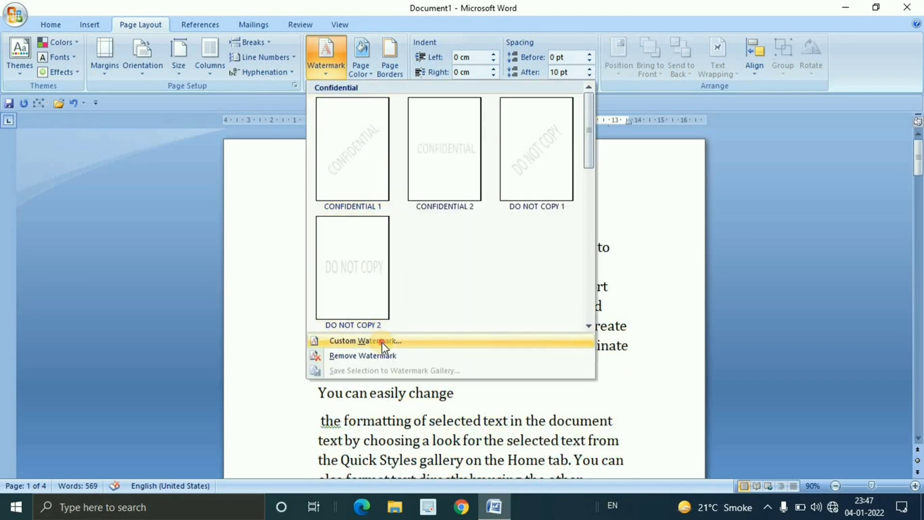
click(389, 342)
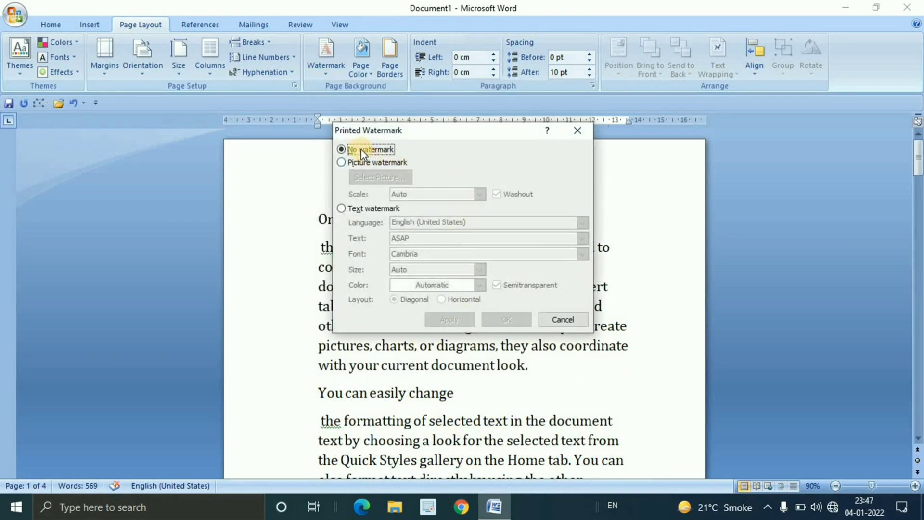
click(366, 209)
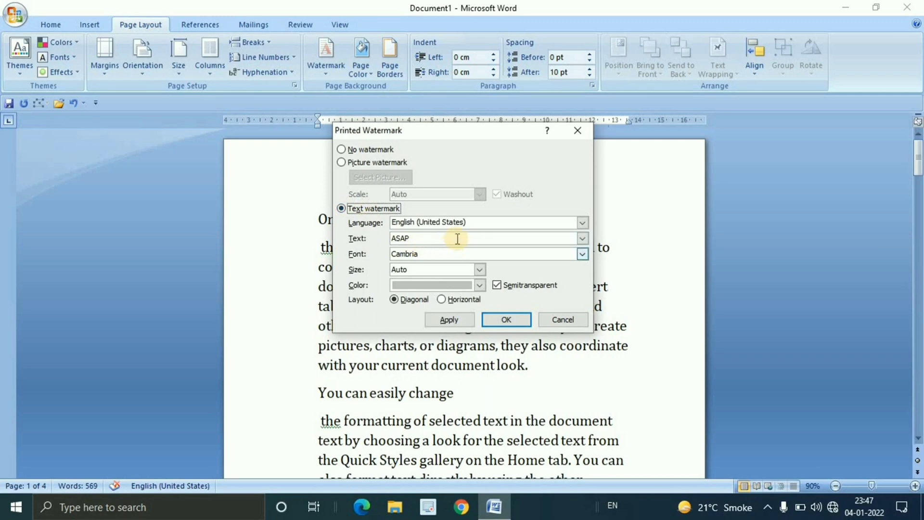
drag(419, 238, 391, 238)
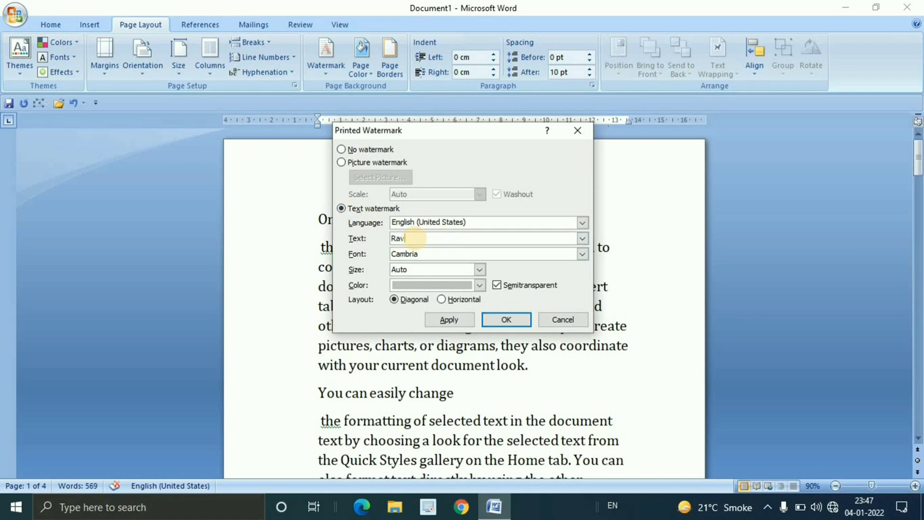
text(Ravi)
Try Century Gothic for the watermark text and set its font to Chiller
click(582, 253)
scroll(449, 300, down, 2)
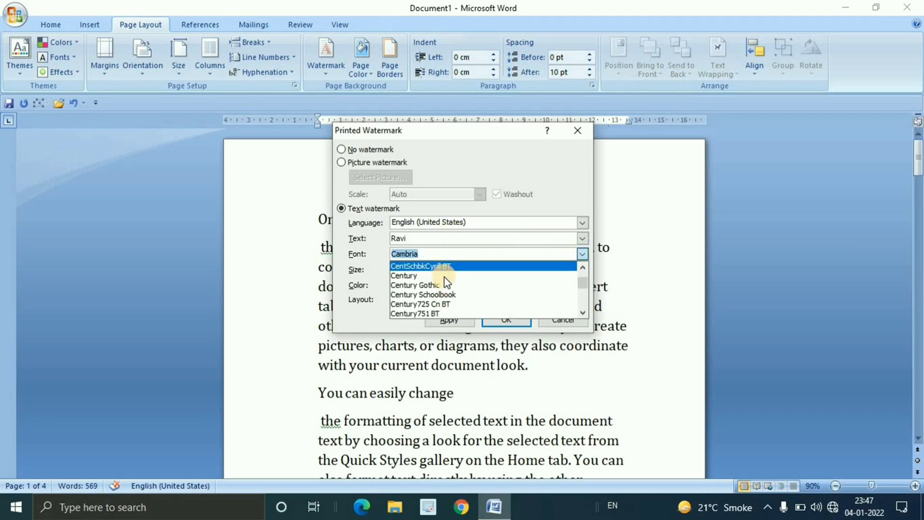
click(443, 287)
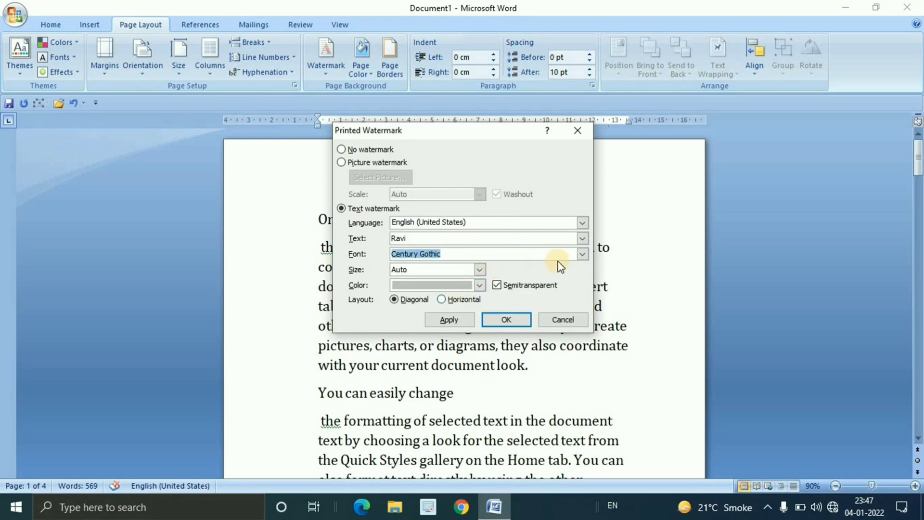
click(575, 254)
scroll(452, 284, down, 2)
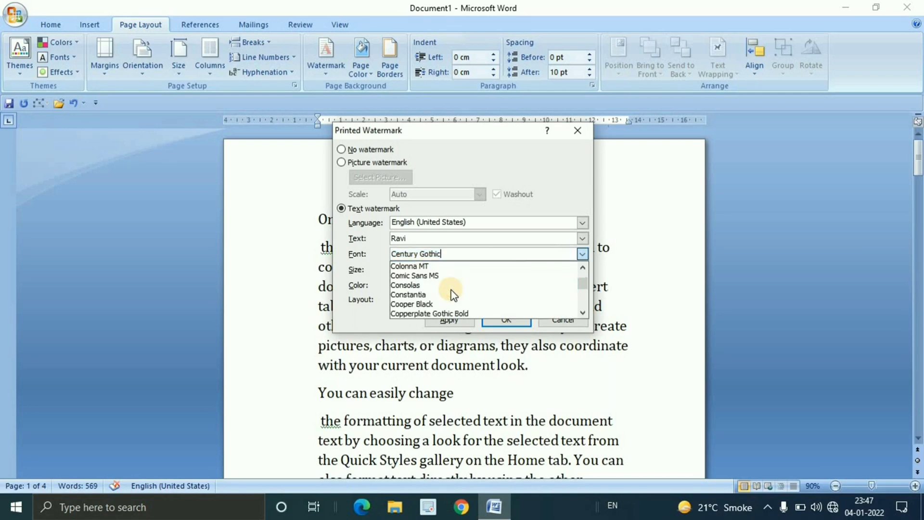
click(512, 289)
Try size 44 for the watermark text and set its size to 120
click(480, 270)
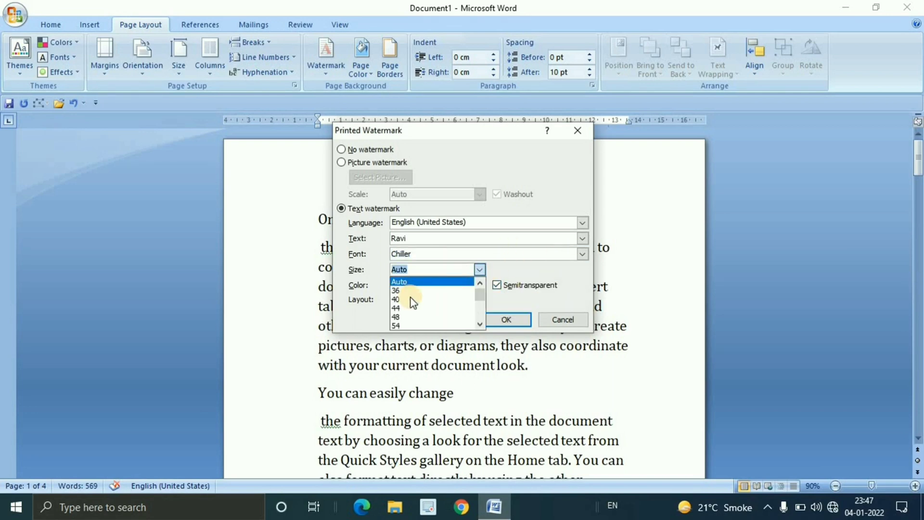
click(417, 308)
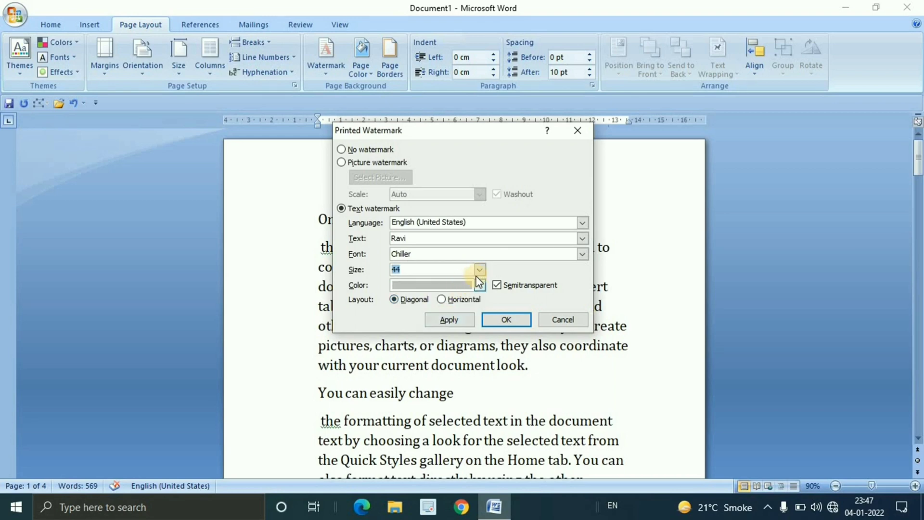
click(480, 270)
scroll(424, 308, down, 2)
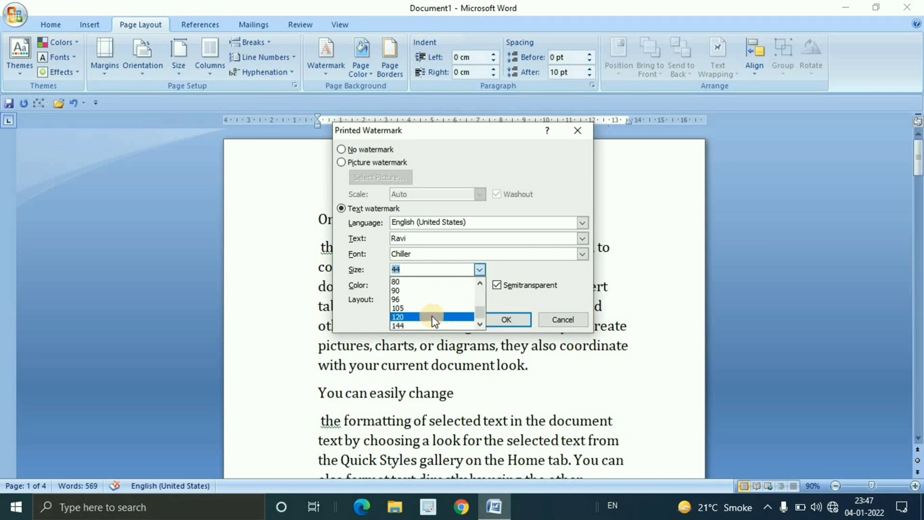
click(428, 316)
Colour the watermark text dark pink, try the Horizontal layout, and set the layout to Diagonal
click(479, 286)
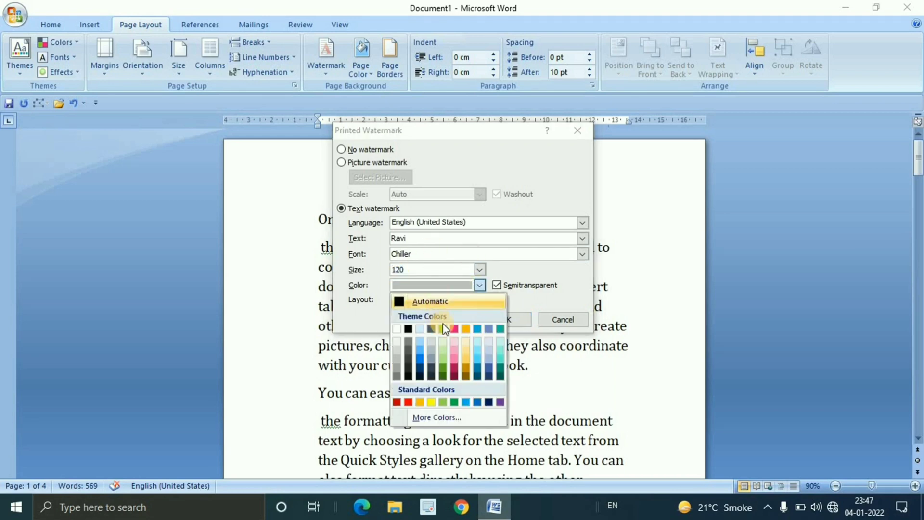
click(455, 367)
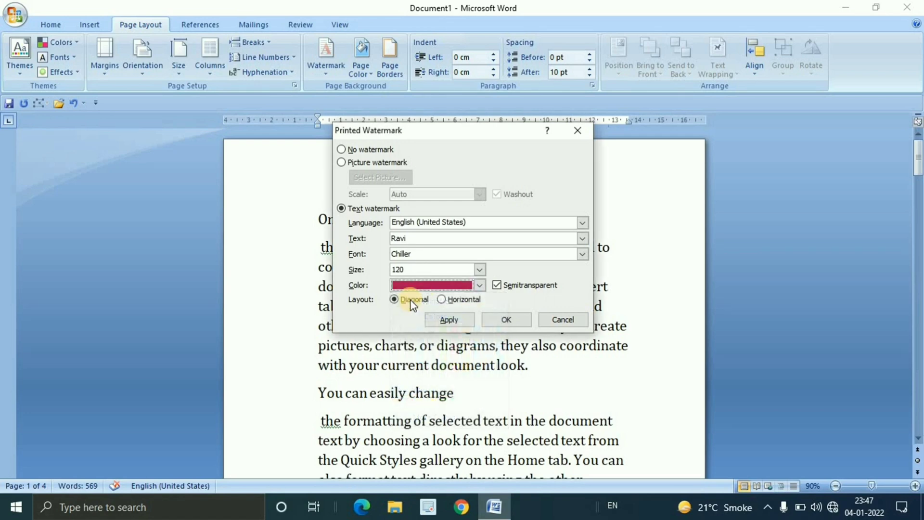
click(440, 300)
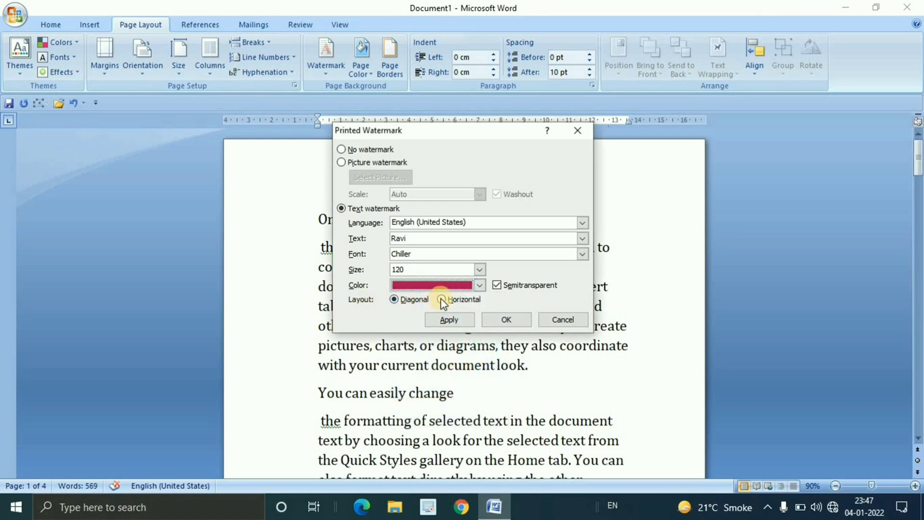
click(412, 302)
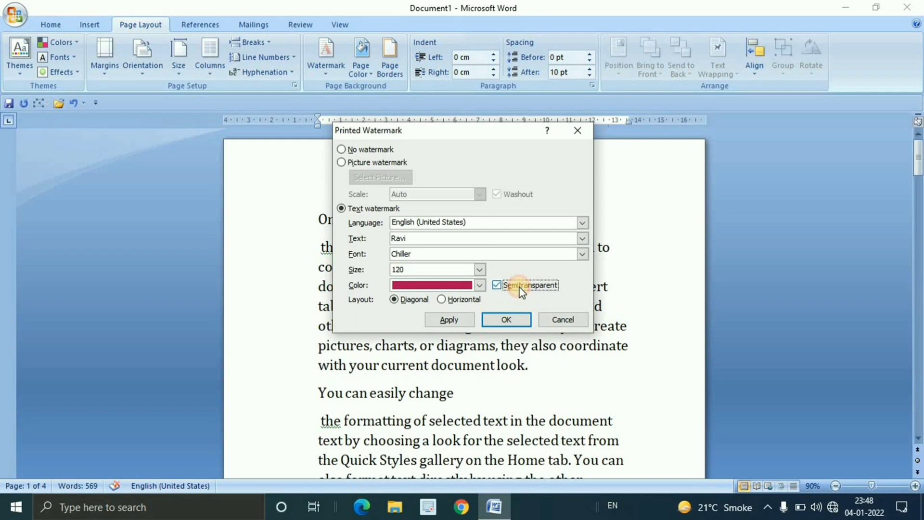
Apply the semitransparent text watermark, close its settings, and view it behind the text
click(453, 319)
drag(489, 140, 189, 146)
click(277, 136)
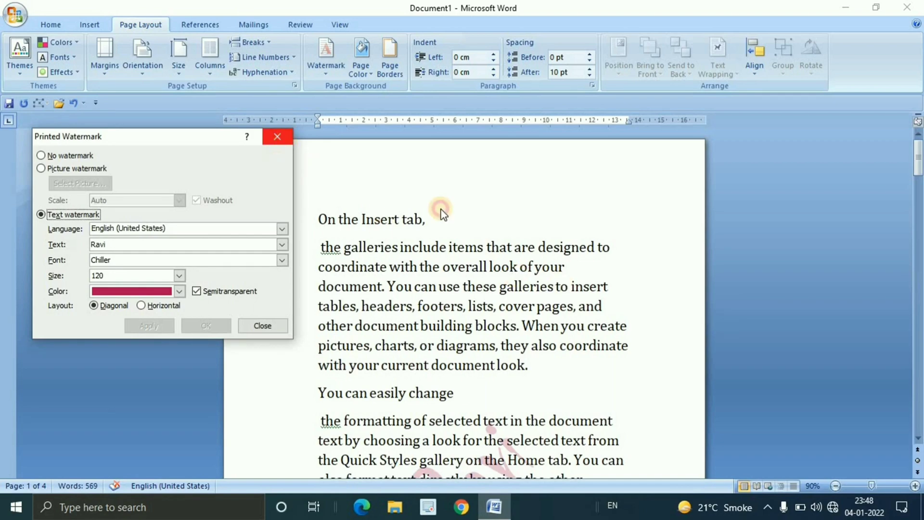
scroll(635, 299, down, 1)
scroll(635, 299, down, 3)
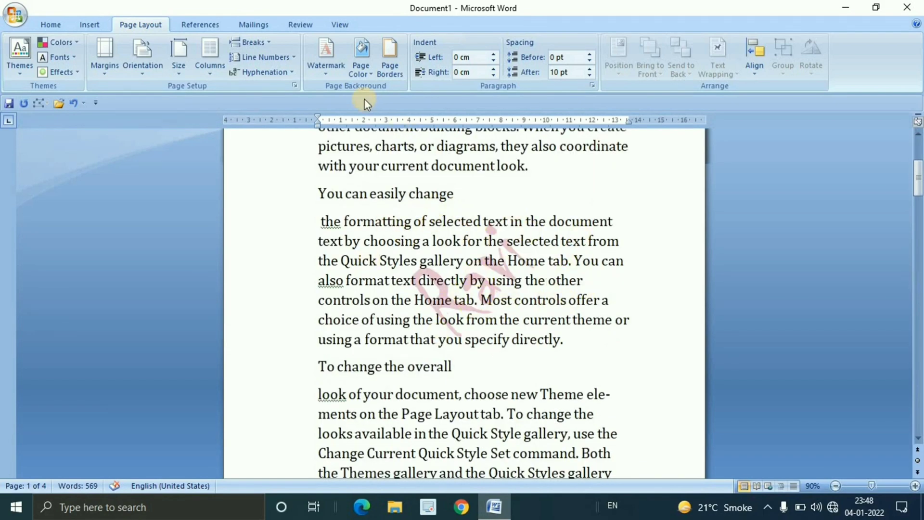
Remove the custom text watermark from the document and return to the start of the first page
click(332, 72)
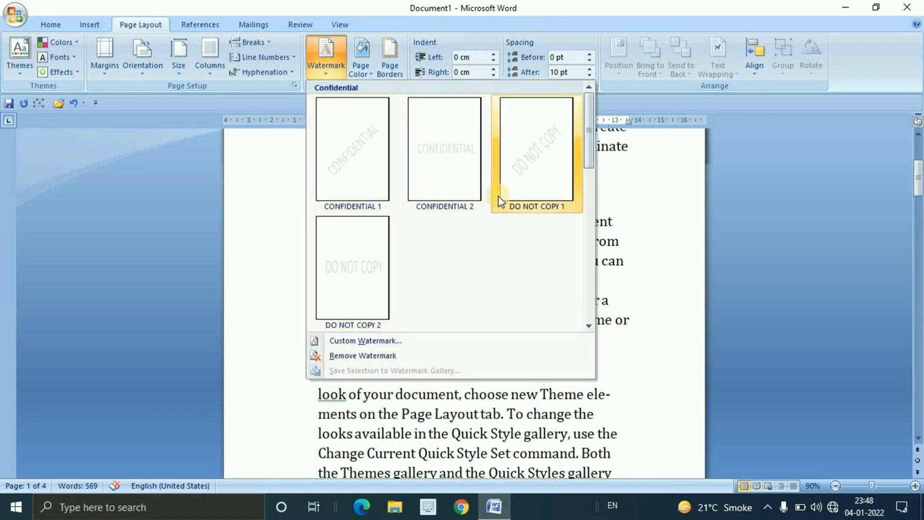
click(397, 354)
scroll(564, 346, up, 4)
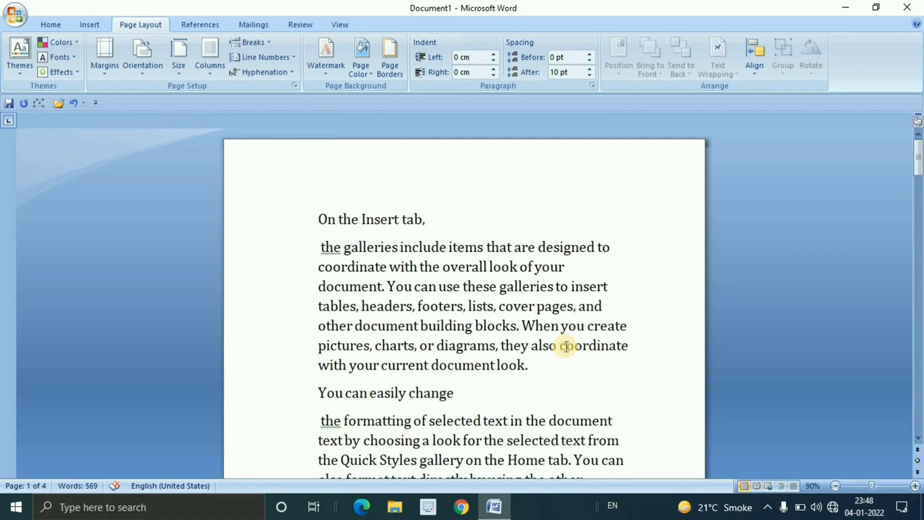
Open the page colour choices for the document
click(363, 71)
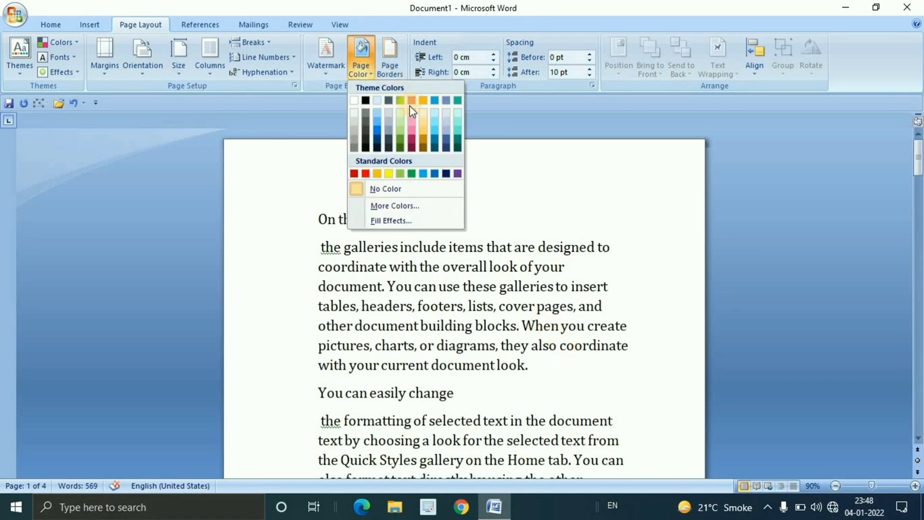
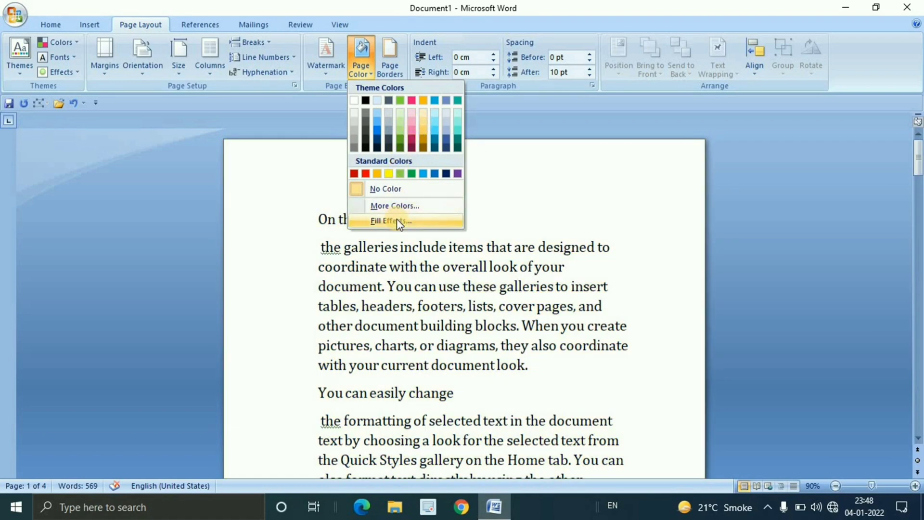
Set up a two-colour gradient fill for the page background with light pink and light turquoise
click(398, 222)
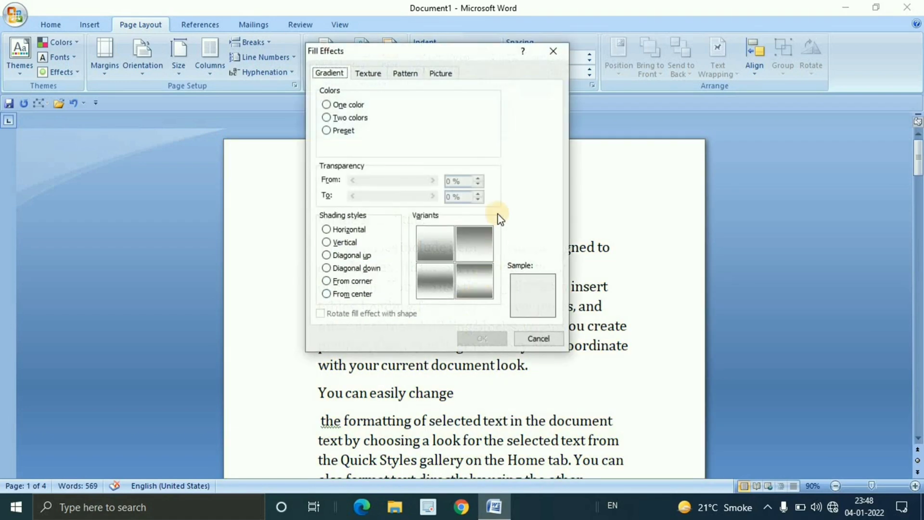
click(346, 106)
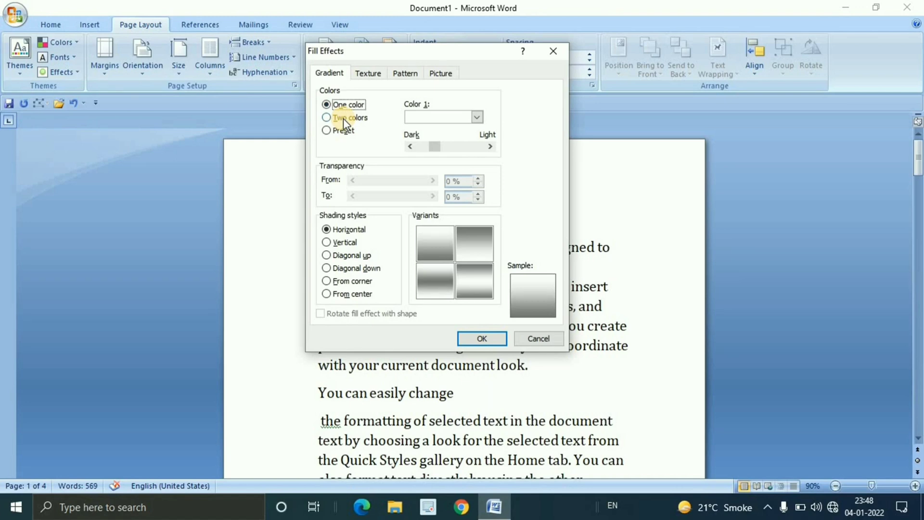
click(343, 119)
click(477, 117)
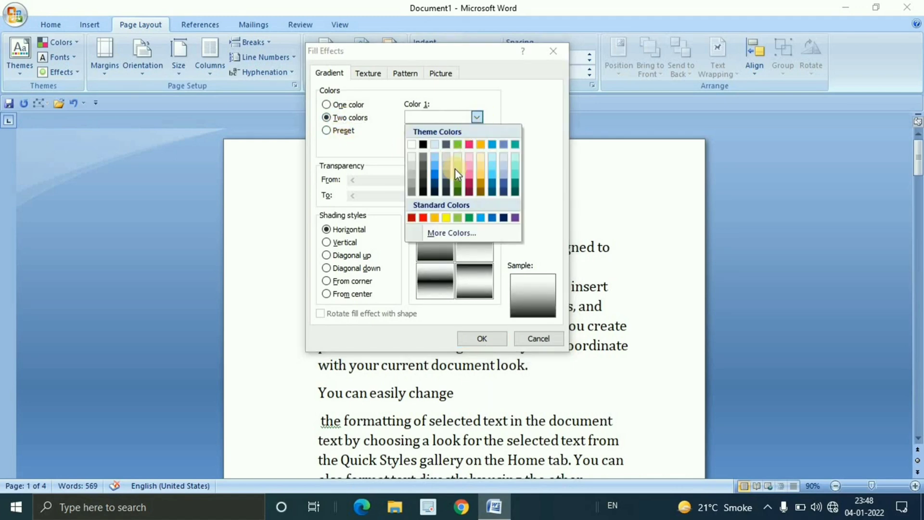
click(470, 167)
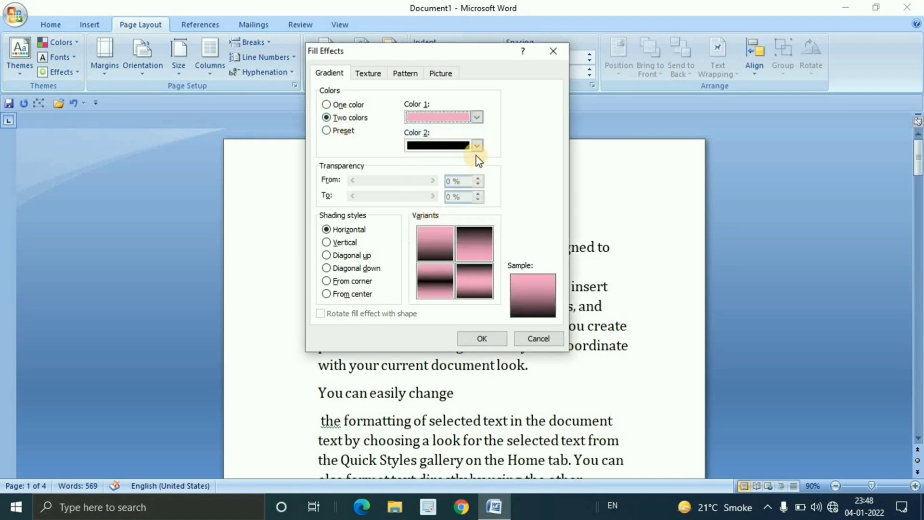
click(477, 145)
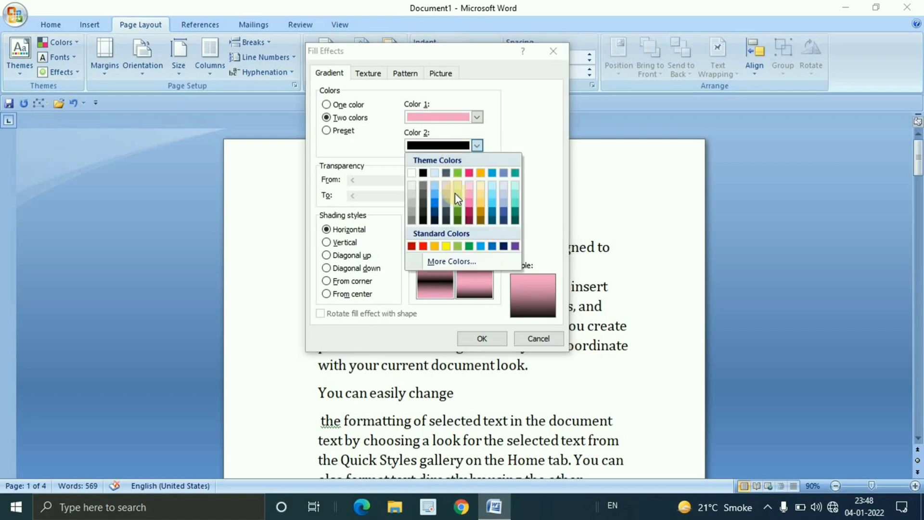
click(516, 194)
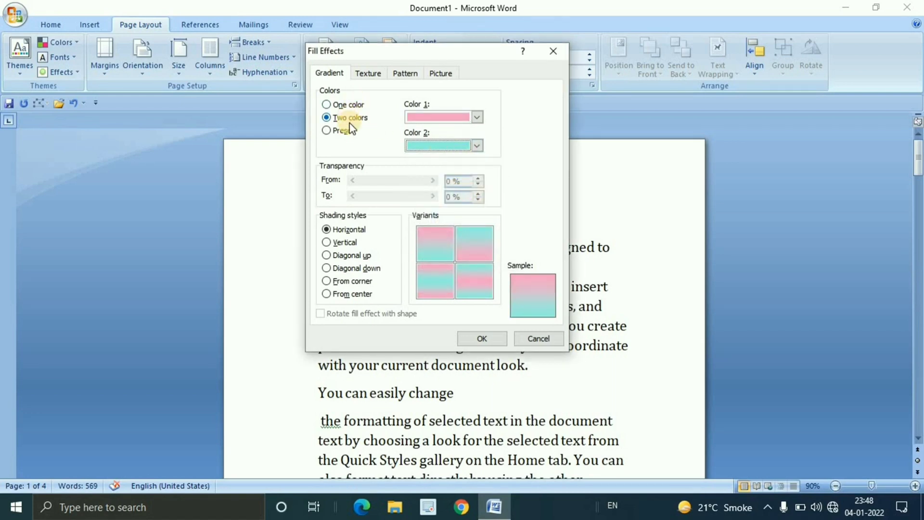
Try the gradient's Vertical, Diagonal up and From corner shading styles, apply Diagonal down, and view the page background
click(339, 242)
click(340, 255)
click(341, 268)
click(344, 282)
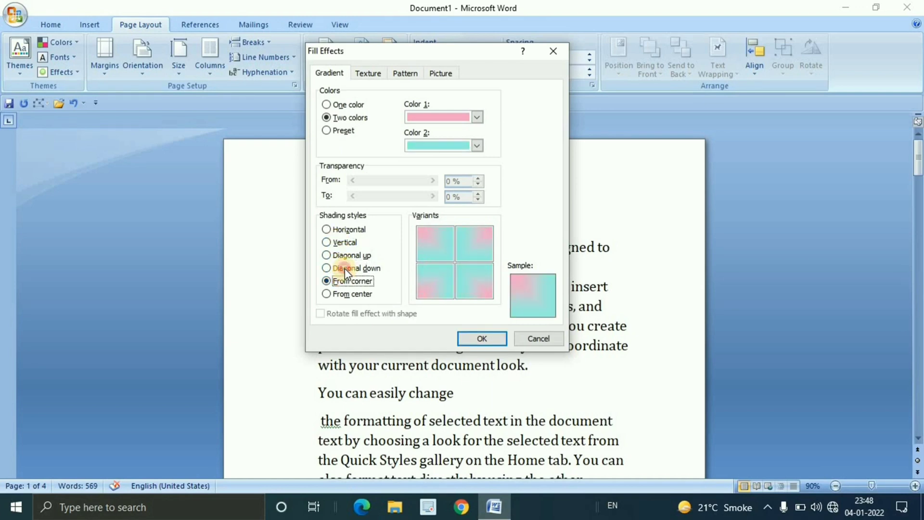
click(344, 268)
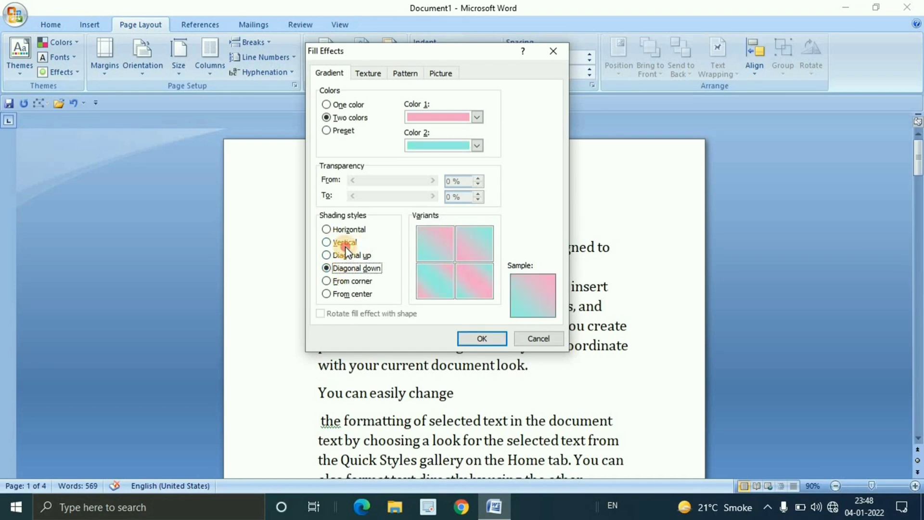
click(480, 339)
scroll(537, 255, down, 3)
scroll(537, 255, up, 3)
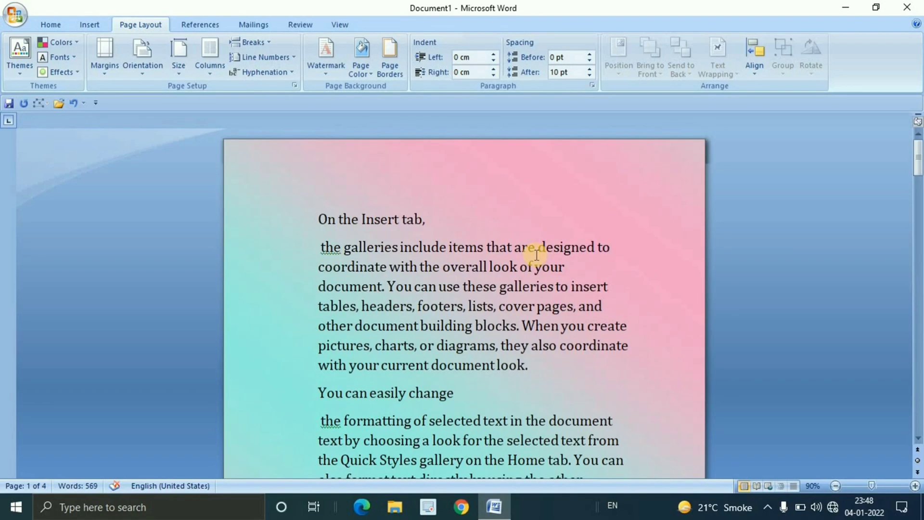
scroll(536, 258, down, 3)
scroll(533, 262, up, 3)
Remove the gradient page background by setting the page colour to No Color
click(368, 73)
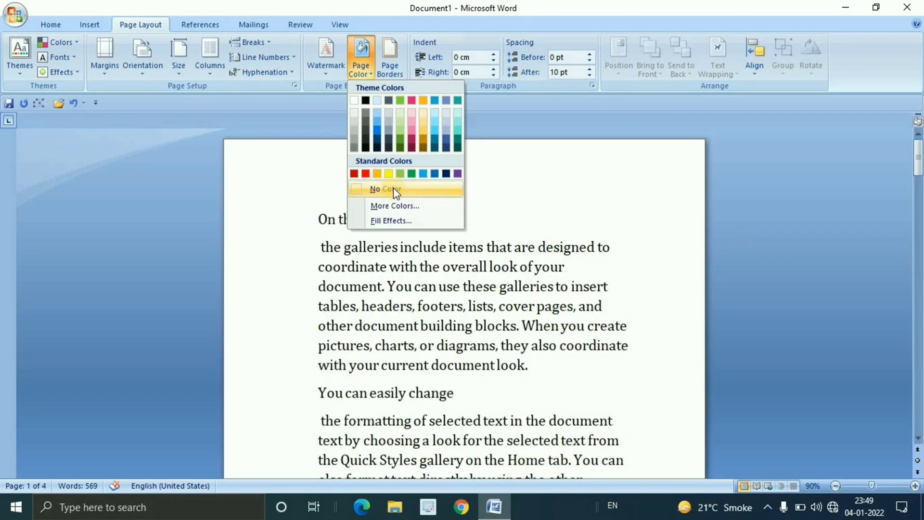
click(338, 193)
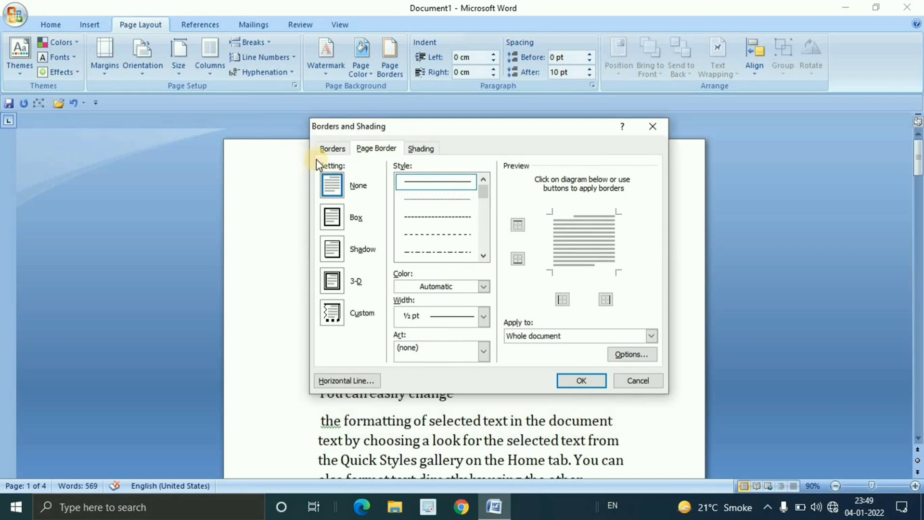
Compare the paragraph border settings with the page border settings, and close them without making changes
click(329, 149)
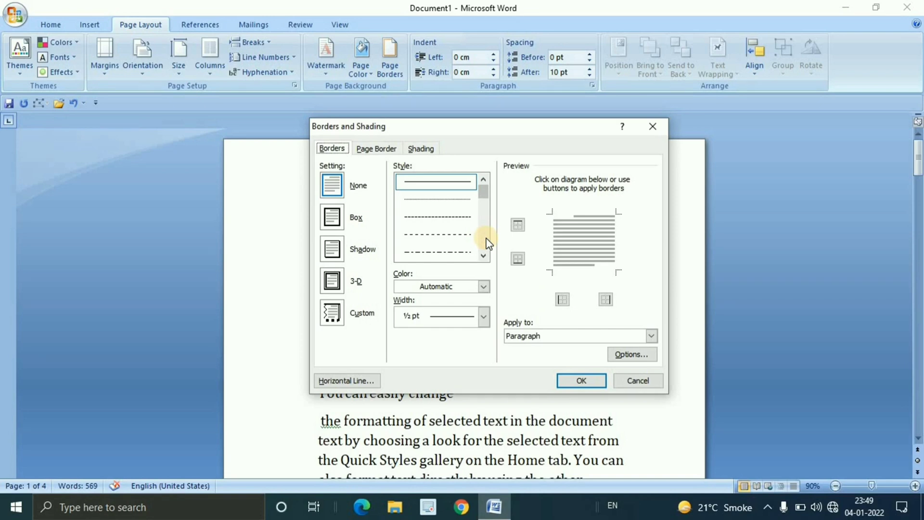
click(385, 149)
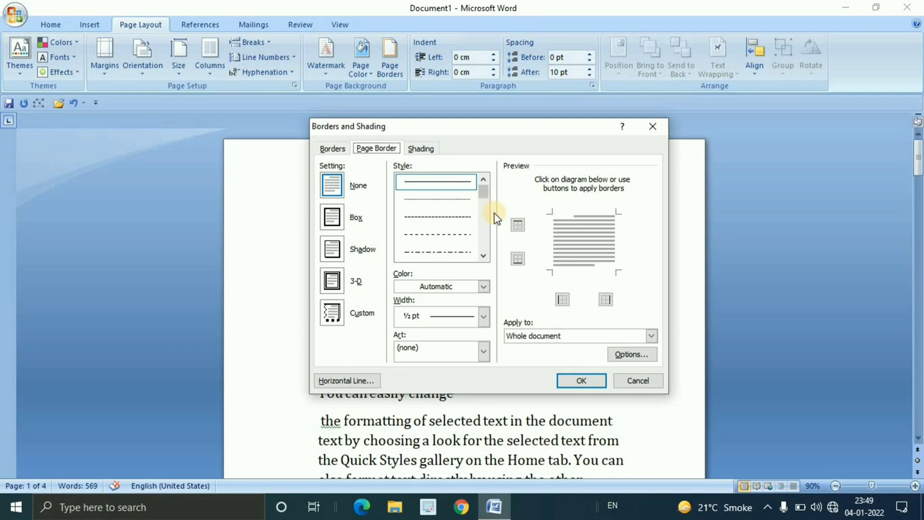
click(337, 150)
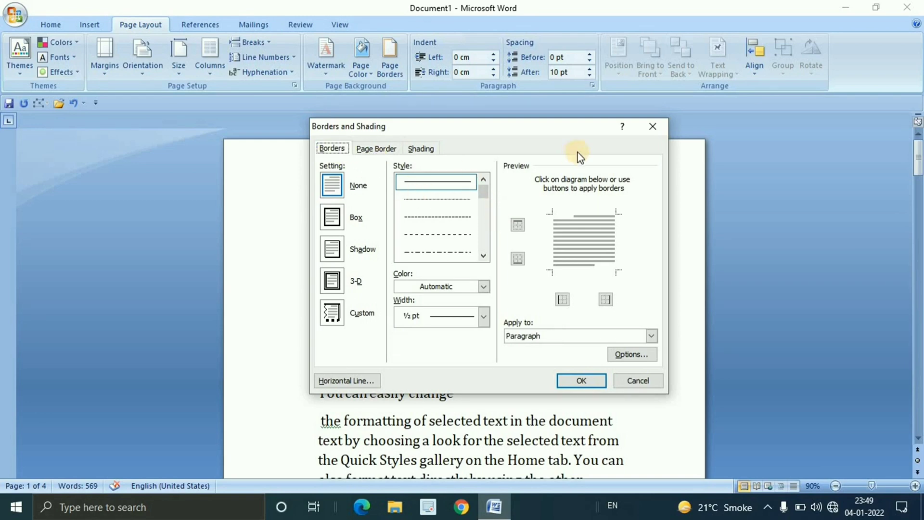
click(653, 126)
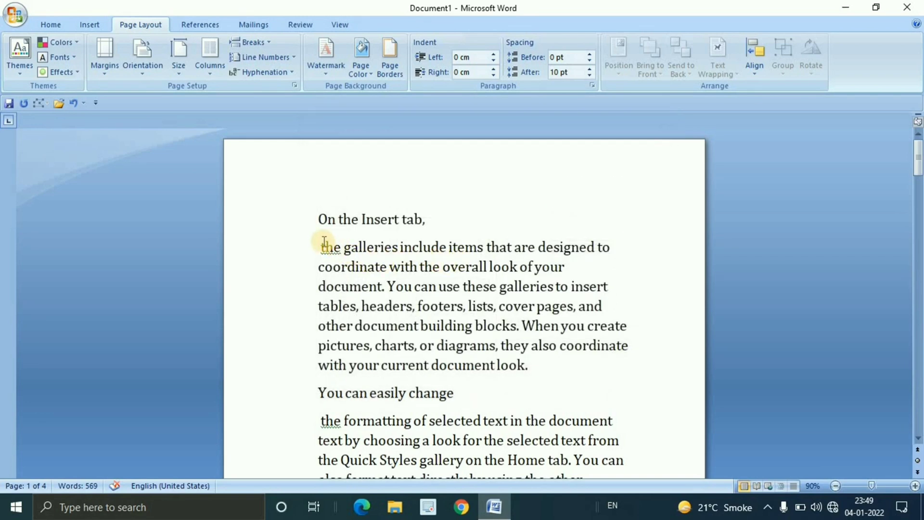
Select the first body paragraph under "On the Insert tab," and choose a double-line box border combining thin and thick lines
drag(324, 242, 530, 372)
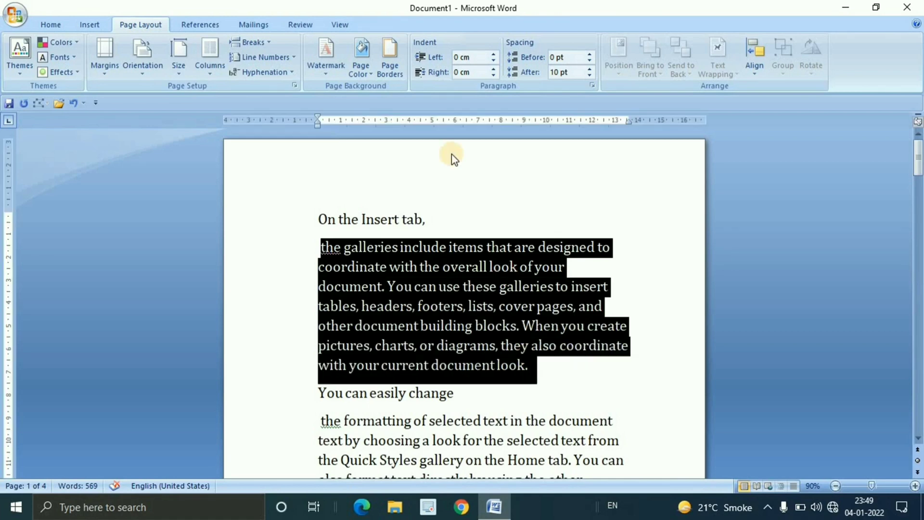
click(398, 76)
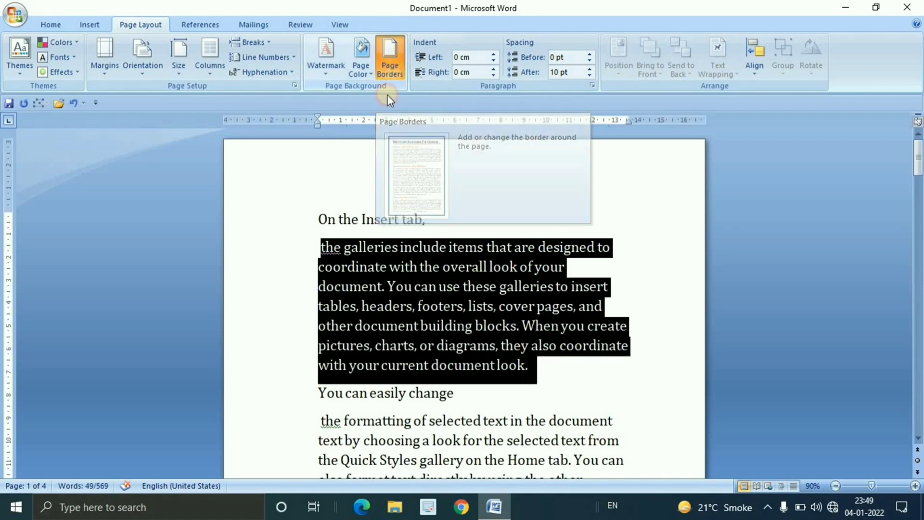
click(340, 150)
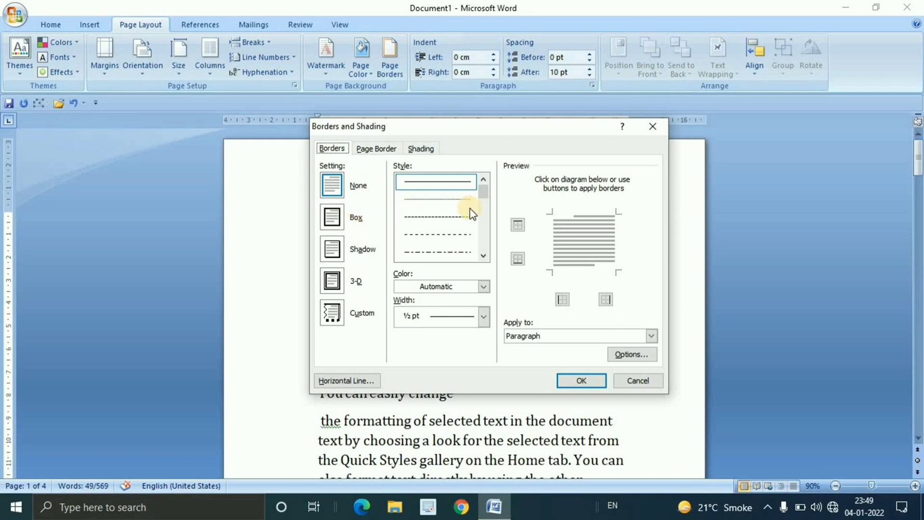
drag(483, 191, 491, 217)
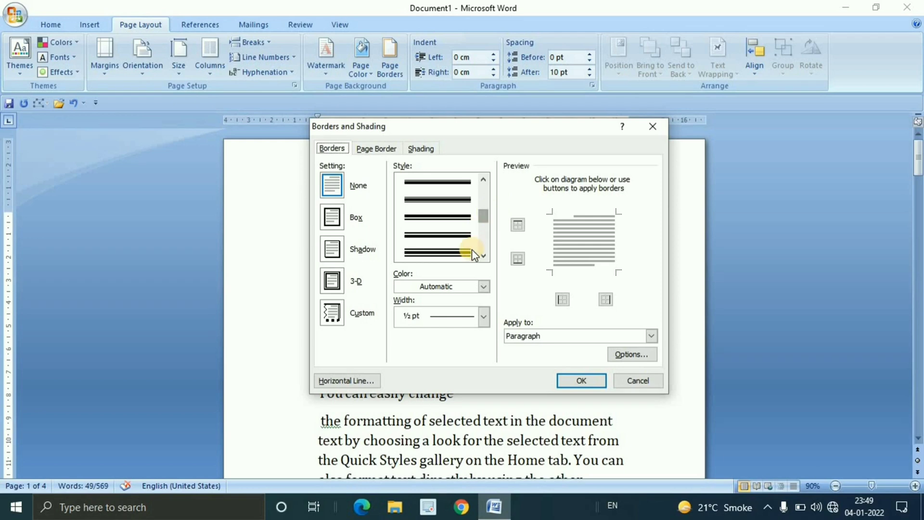
click(437, 235)
click(445, 252)
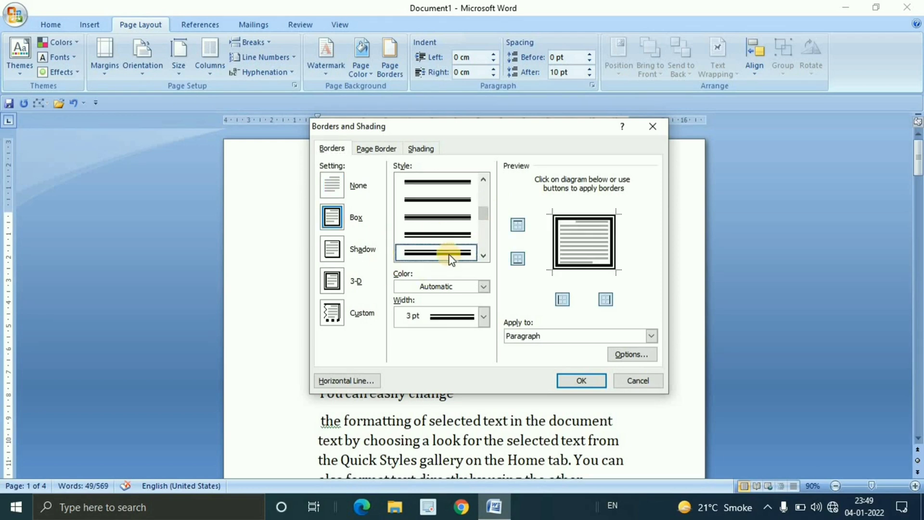
Colour the paragraph border pink, set its width to 2 ¼ pt, and apply it to the selected paragraph
click(484, 287)
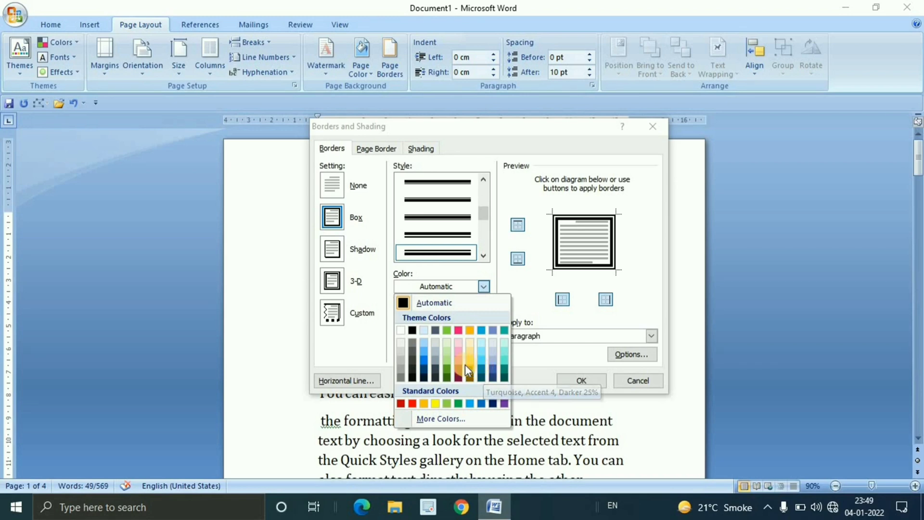
click(459, 360)
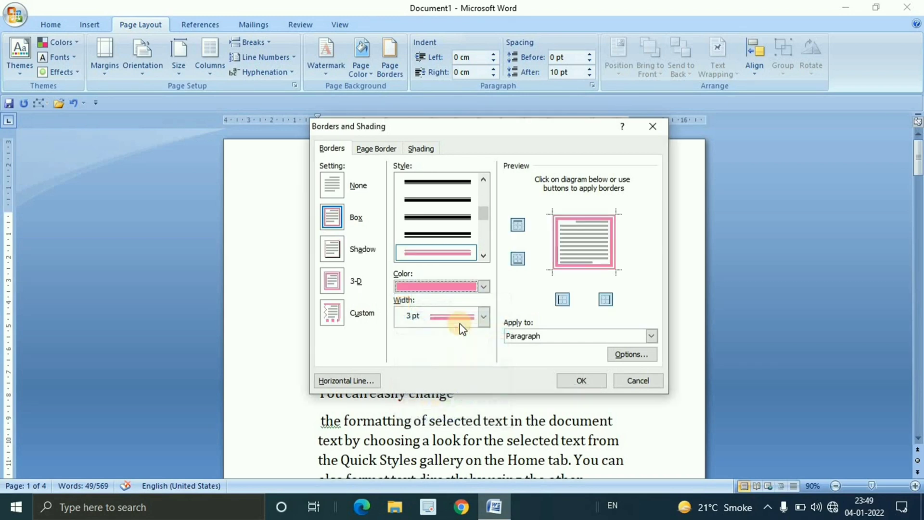
click(483, 315)
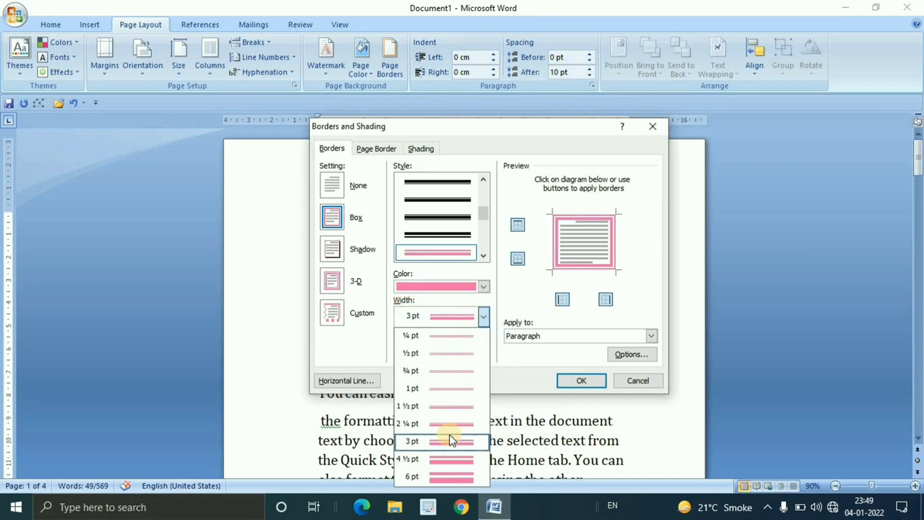
click(451, 422)
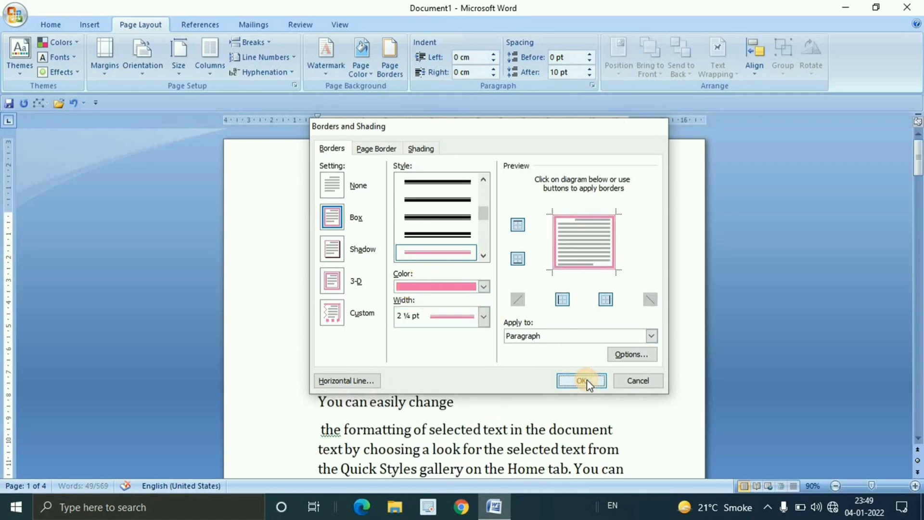
click(583, 381)
click(623, 331)
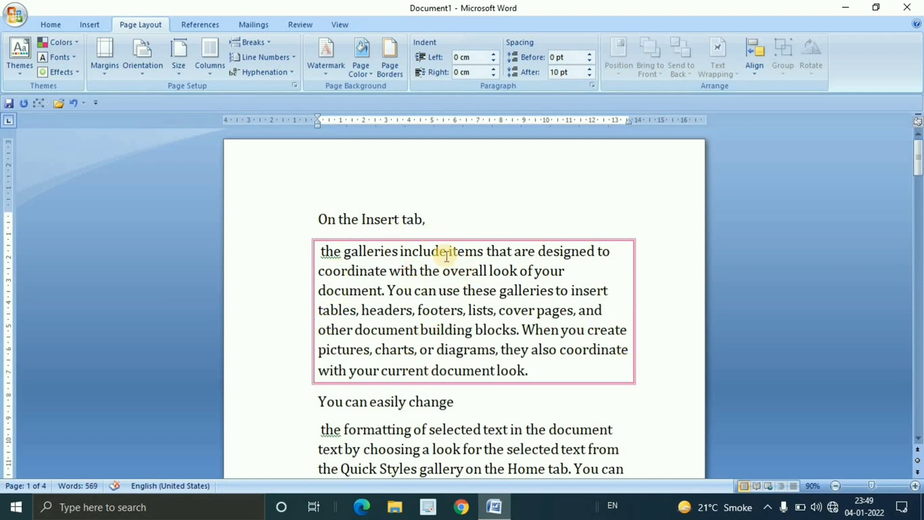
Review the border settings of the bordered paragraph and close them without making changes
click(395, 74)
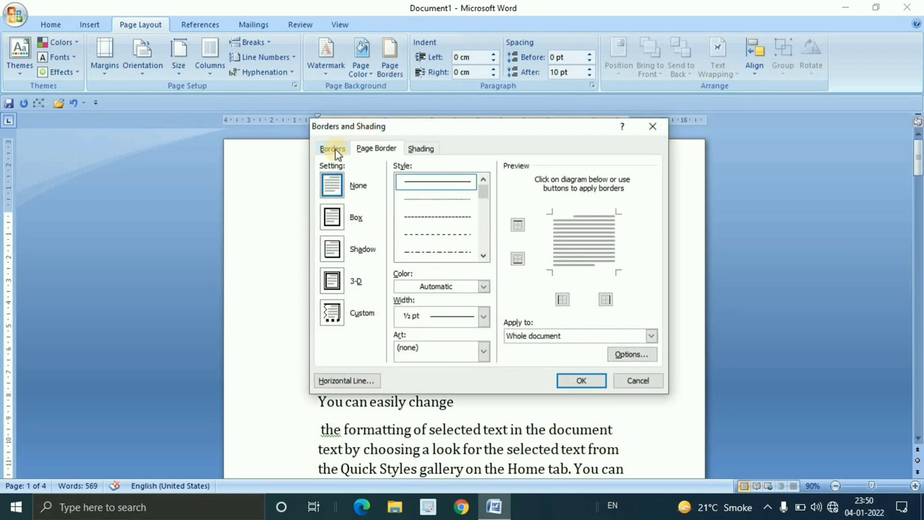
click(342, 153)
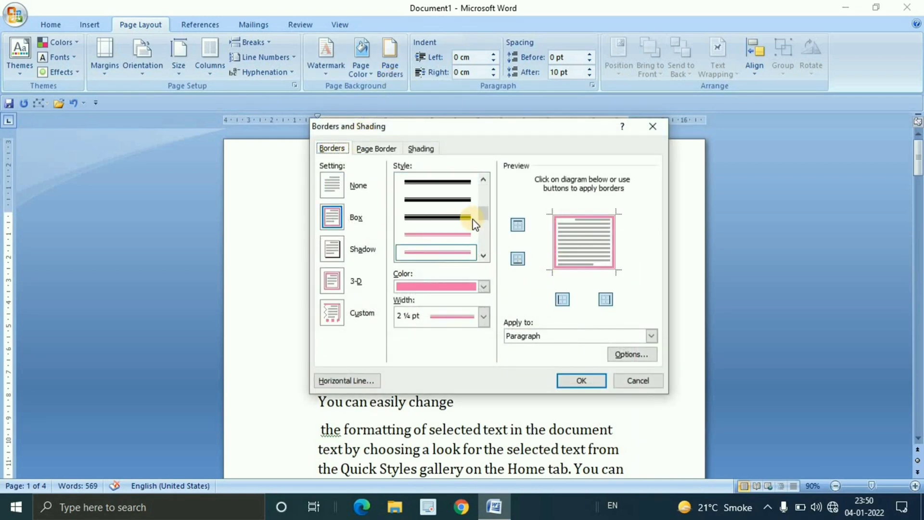
click(644, 128)
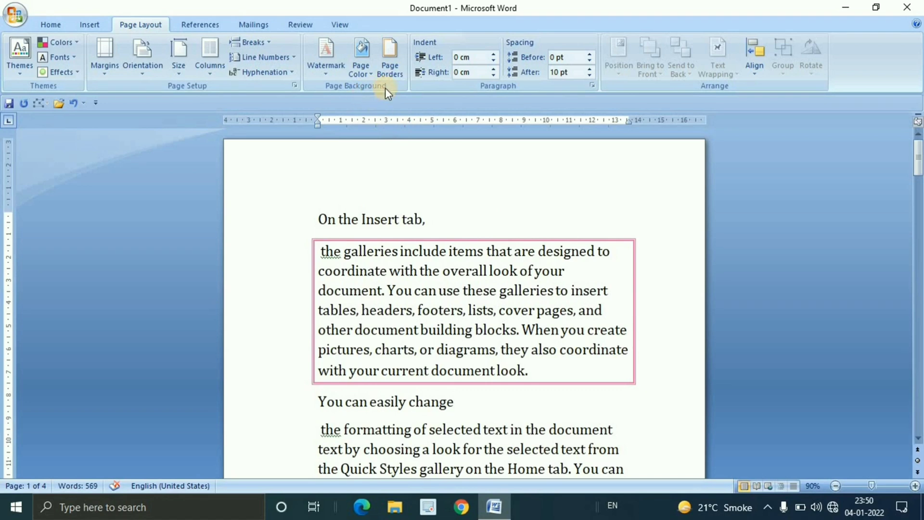
Choose a thin double-line box style as the page border for the whole document
click(395, 71)
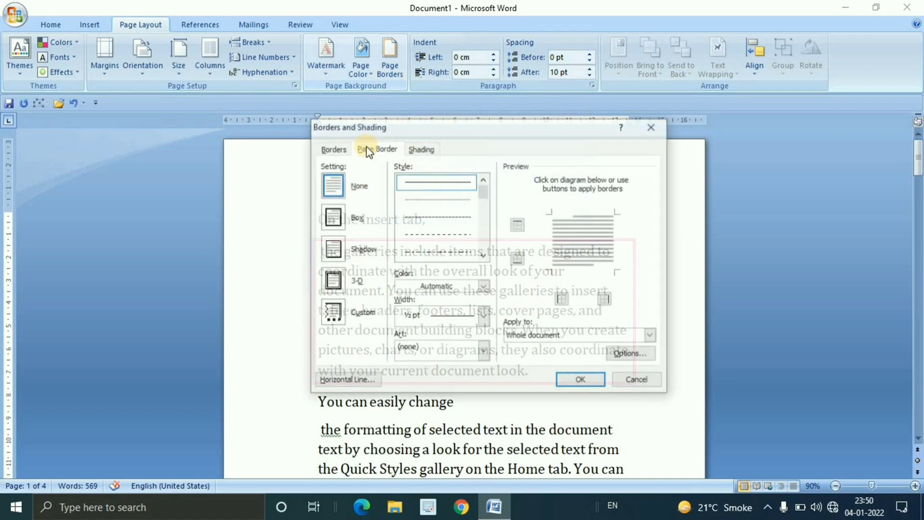
click(377, 148)
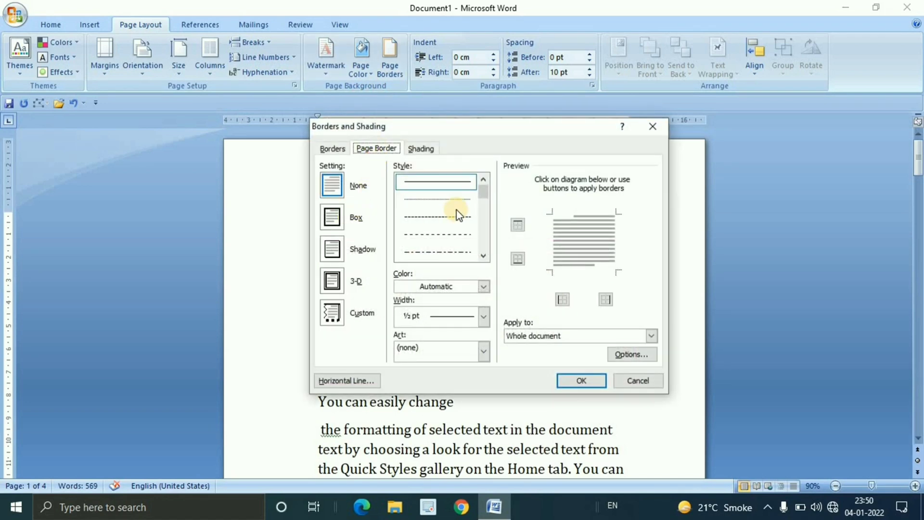
click(487, 216)
drag(484, 198, 488, 228)
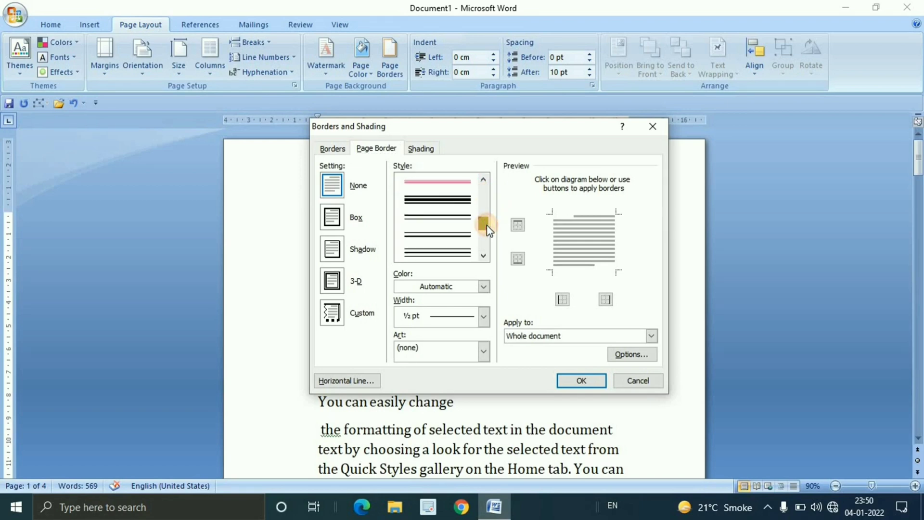
click(447, 233)
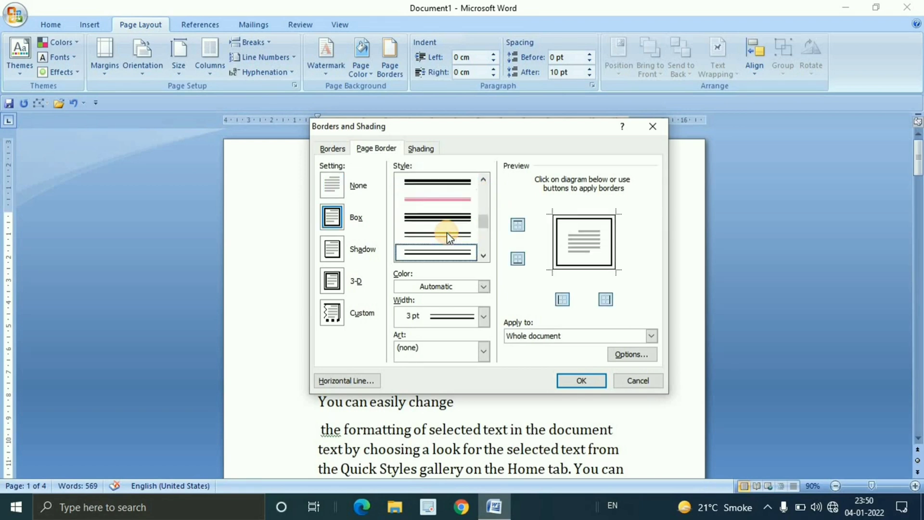
Set the page border's colour to turquoise and its width to 1 pt
click(484, 287)
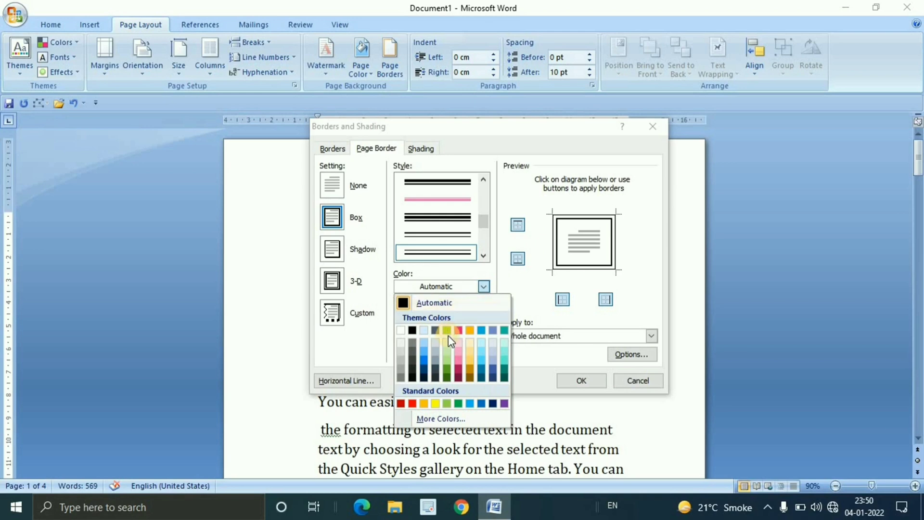
click(500, 358)
click(484, 316)
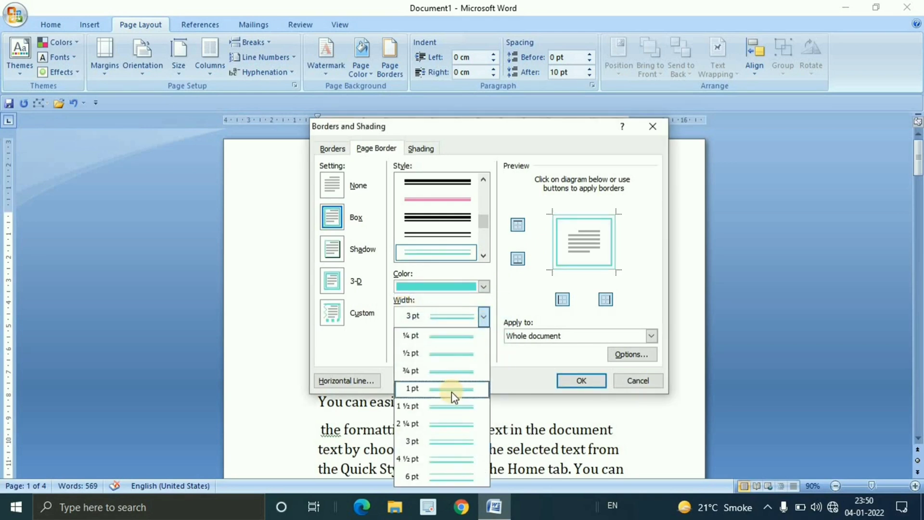
click(450, 388)
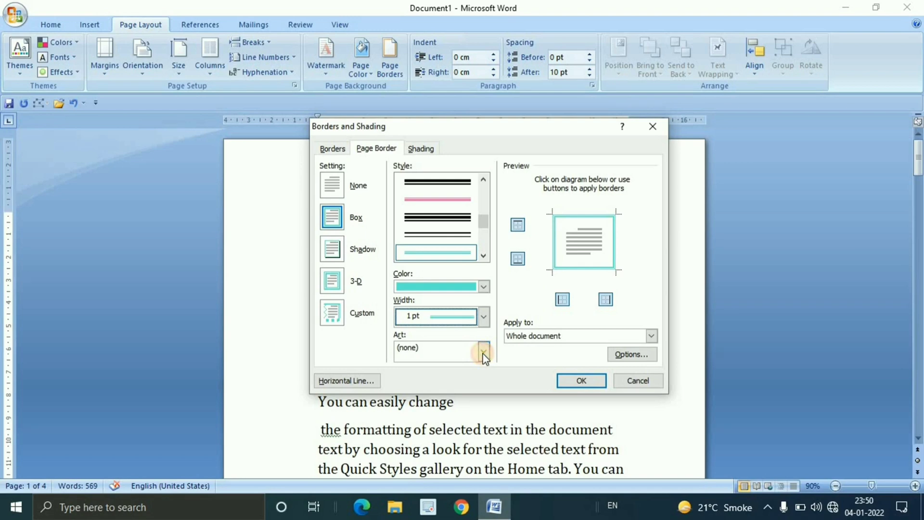
key(Tab)
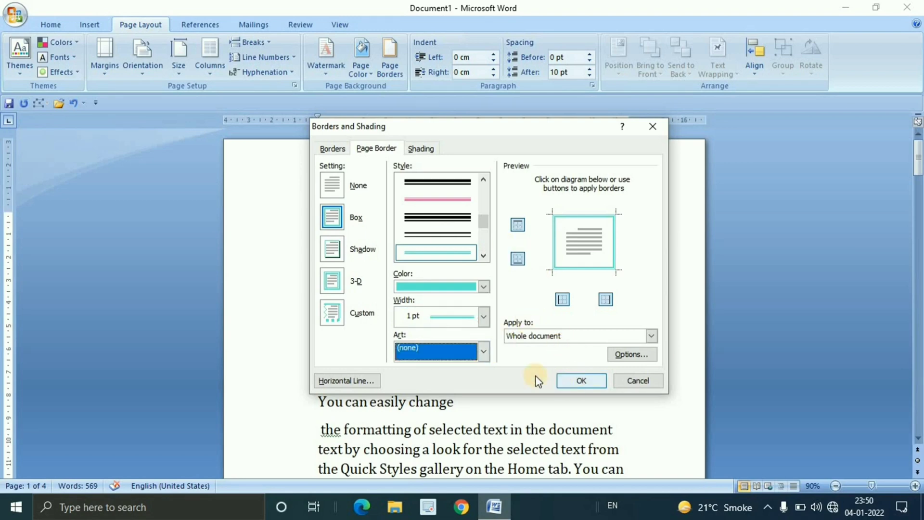
Apply the turquoise double-line page border to the whole document and check it across all the pages
click(573, 379)
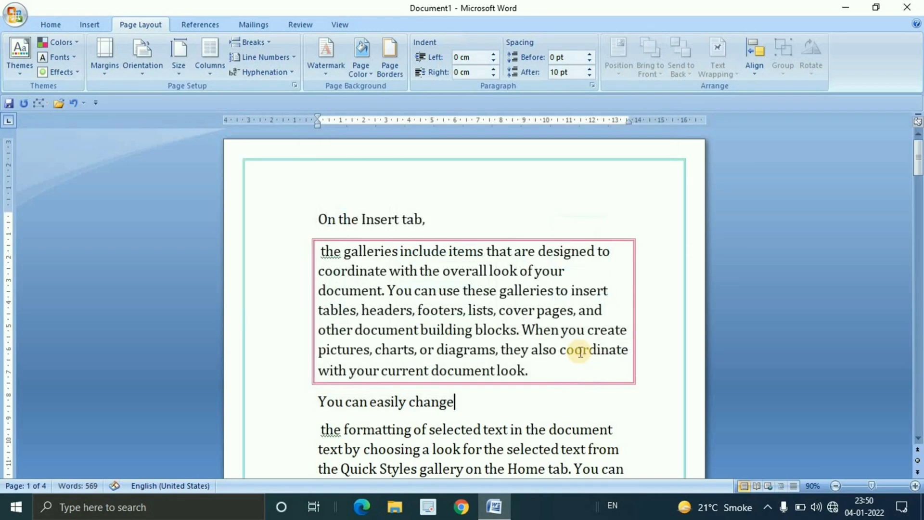
scroll(580, 352, down, 12)
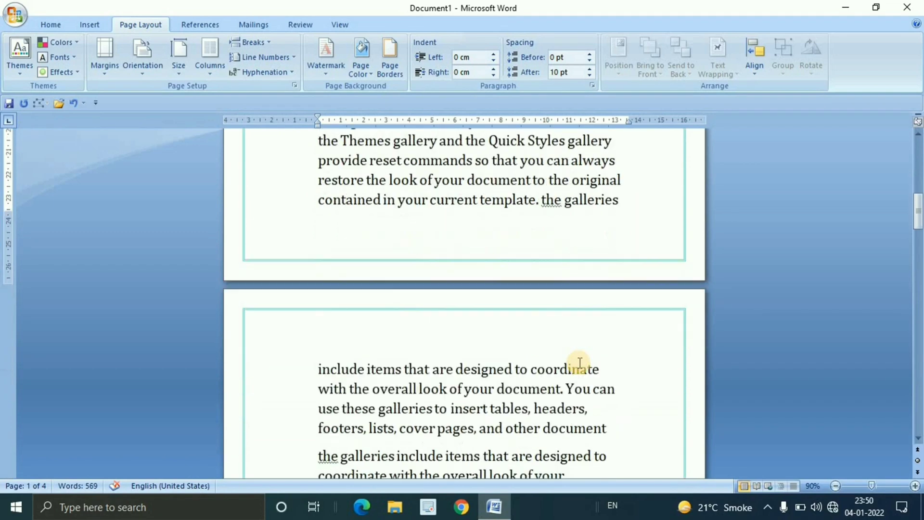
scroll(580, 362, down, 8)
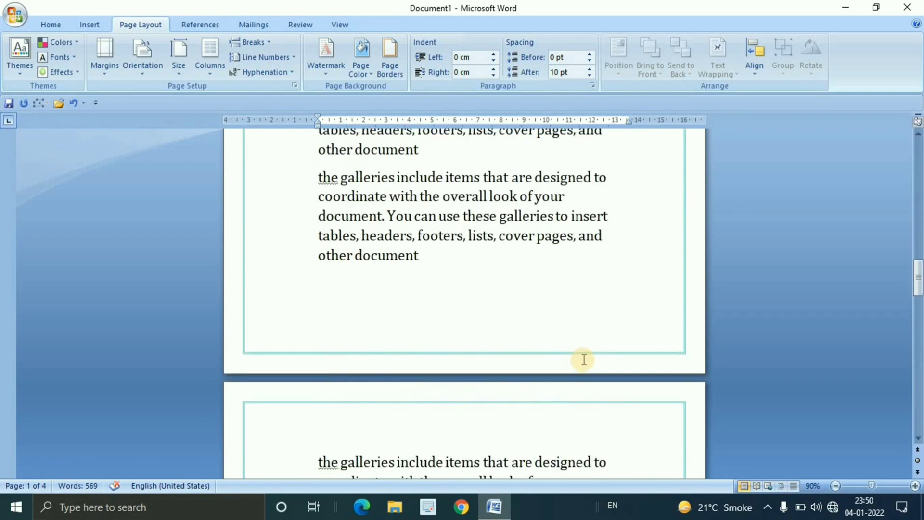
scroll(584, 360, down, 8)
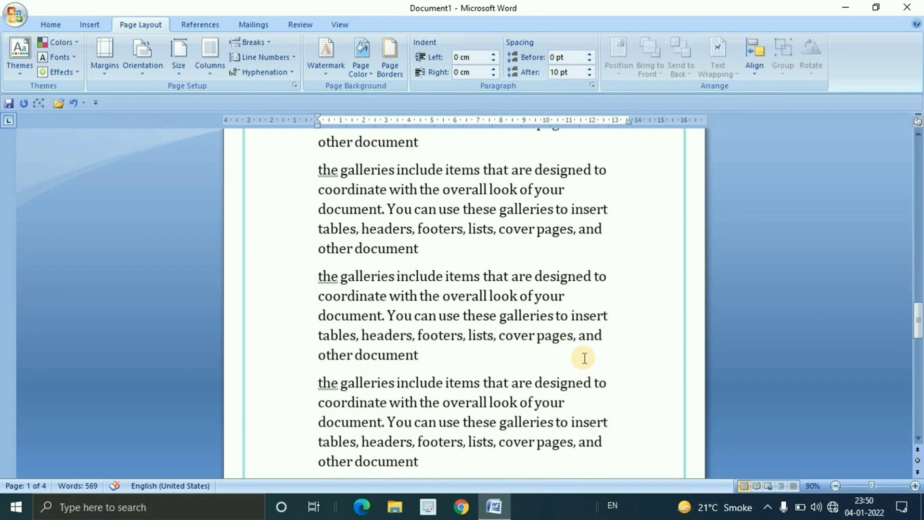
ctrl+scroll(584, 357, down, 4)
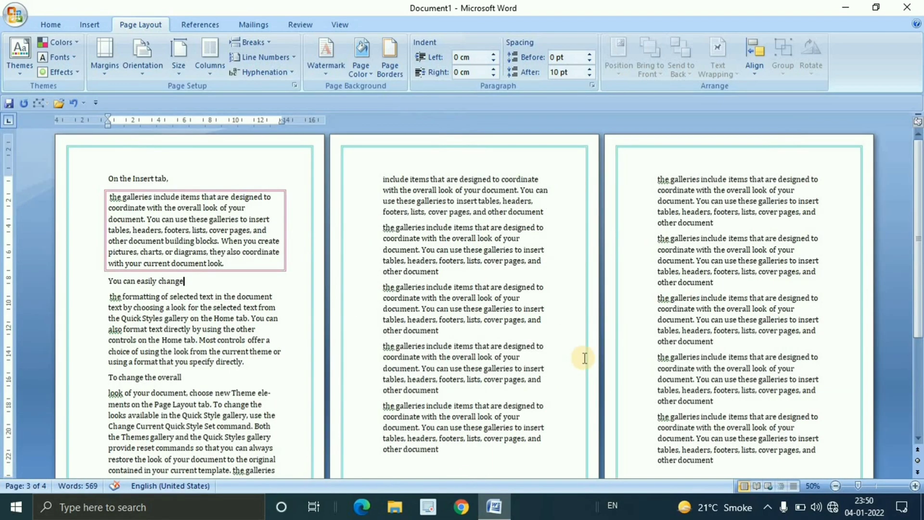
click(554, 295)
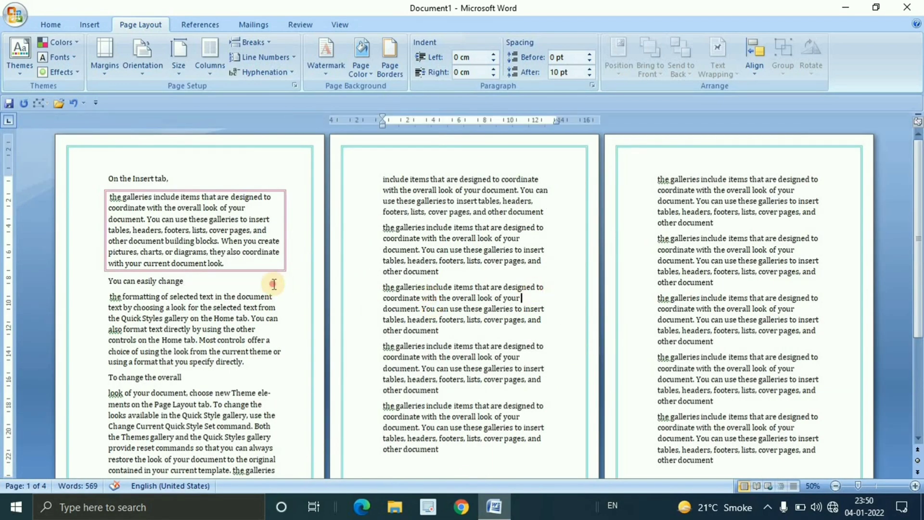
click(274, 285)
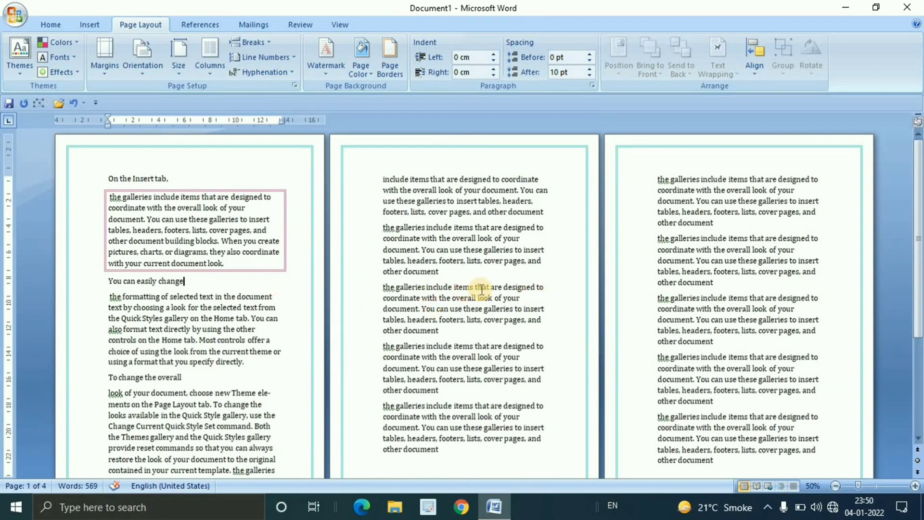
Reopen the page border settings, try the Shadow and 3-D settings, and return to Box
click(392, 70)
mouse_move(486, 215)
mouse_down()
mouse_move(485, 196)
mouse_move(486, 223)
mouse_move(485, 199)
mouse_up()
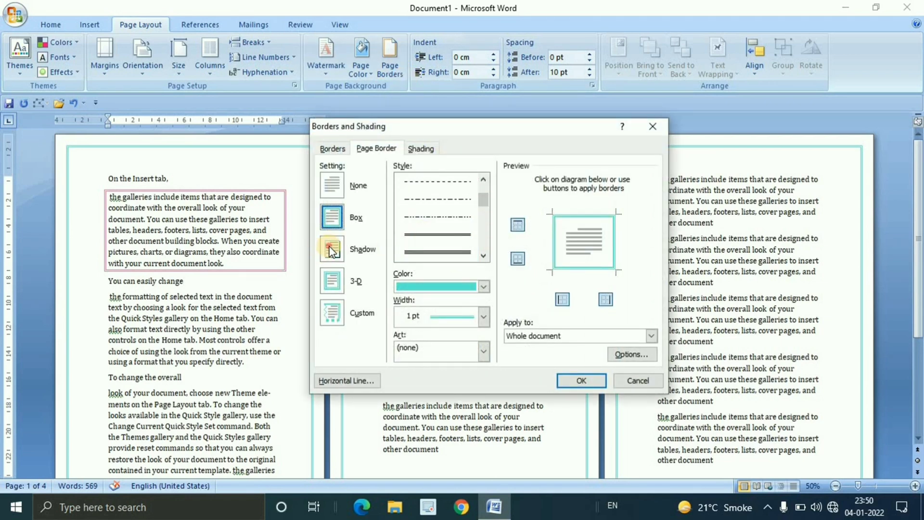
click(332, 249)
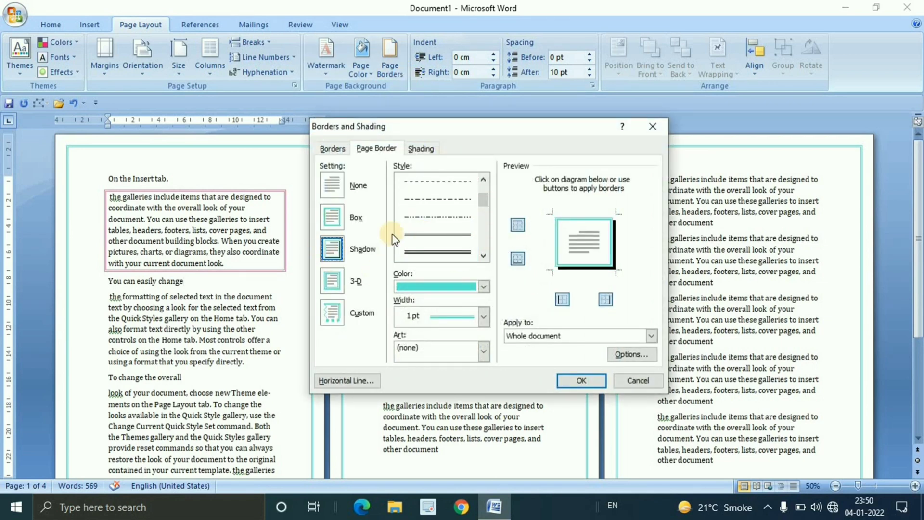
click(341, 225)
click(334, 282)
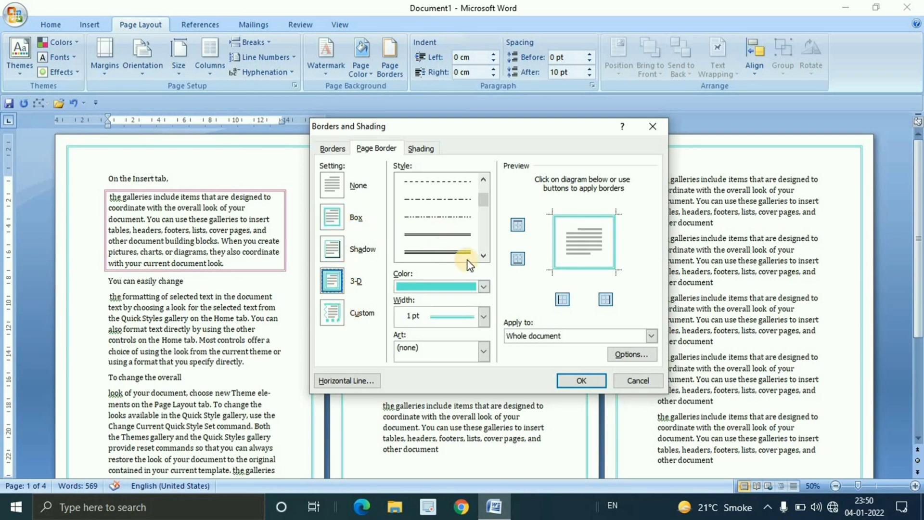
click(333, 217)
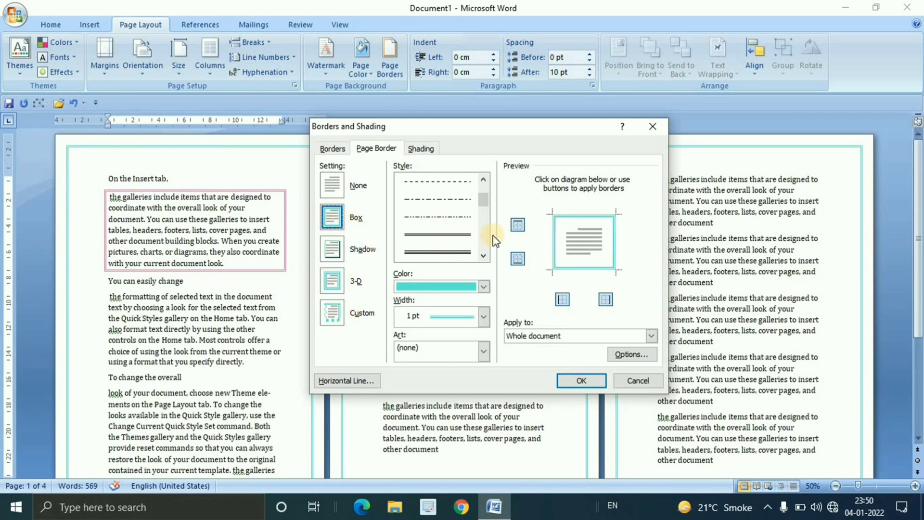
Choose the green pine tree art as the page border and apply it to the whole document
click(483, 350)
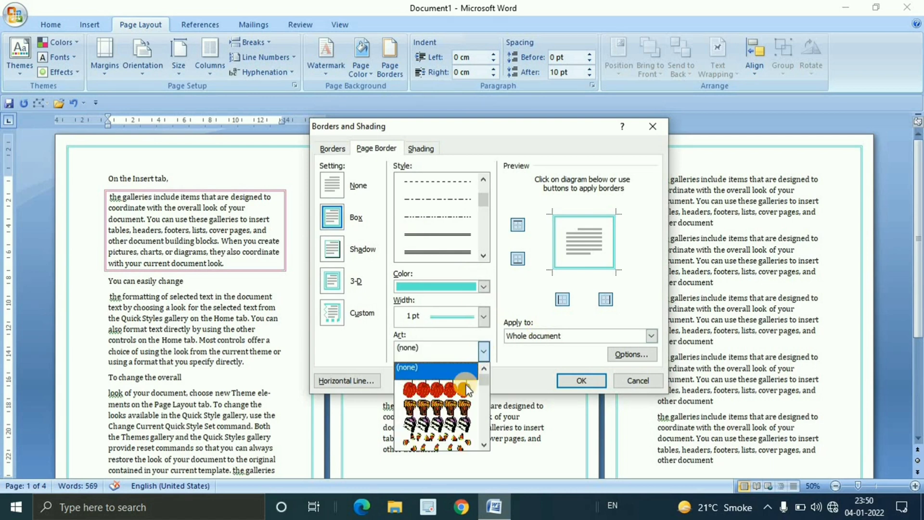
scroll(467, 398, down, 2)
scroll(466, 399, down, 8)
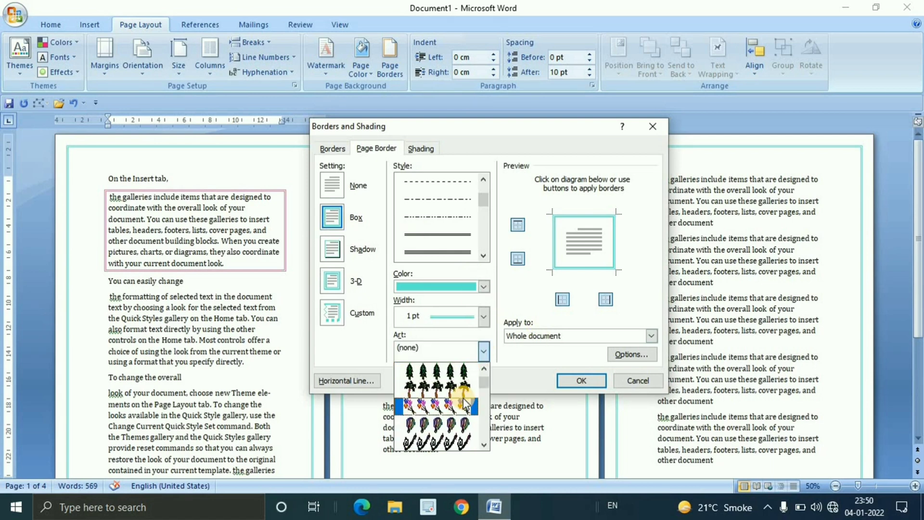
scroll(463, 398, down, 10)
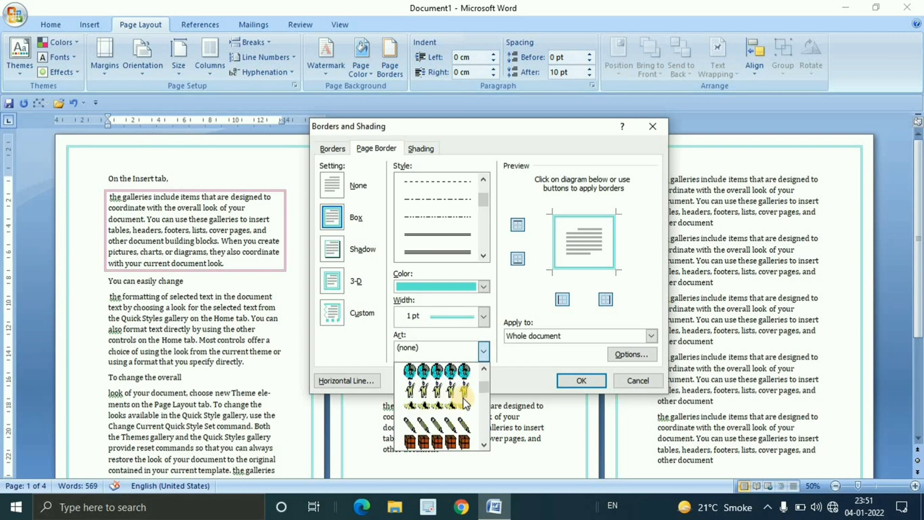
scroll(466, 404, up, 20)
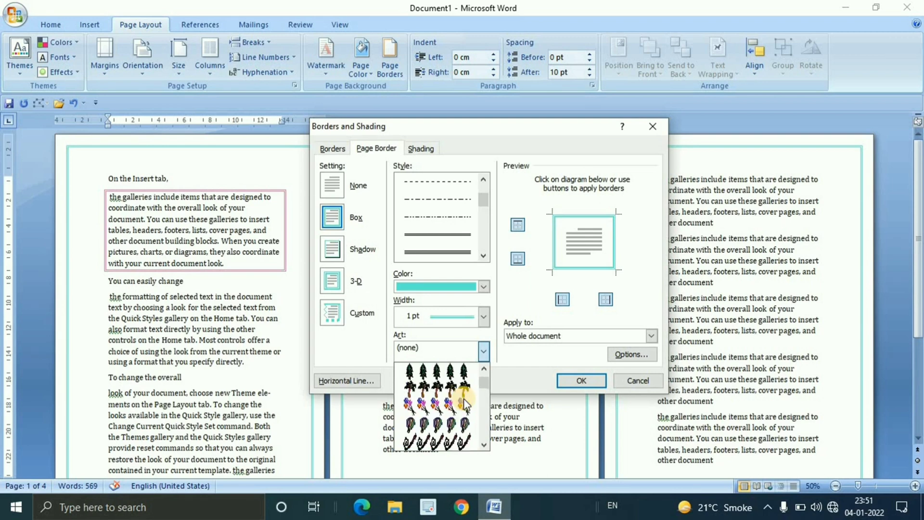
scroll(465, 402, down, 4)
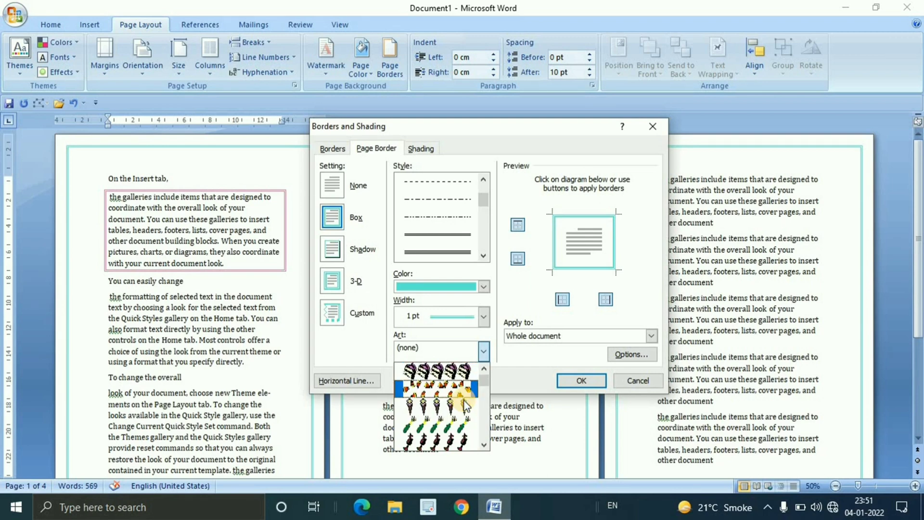
click(461, 403)
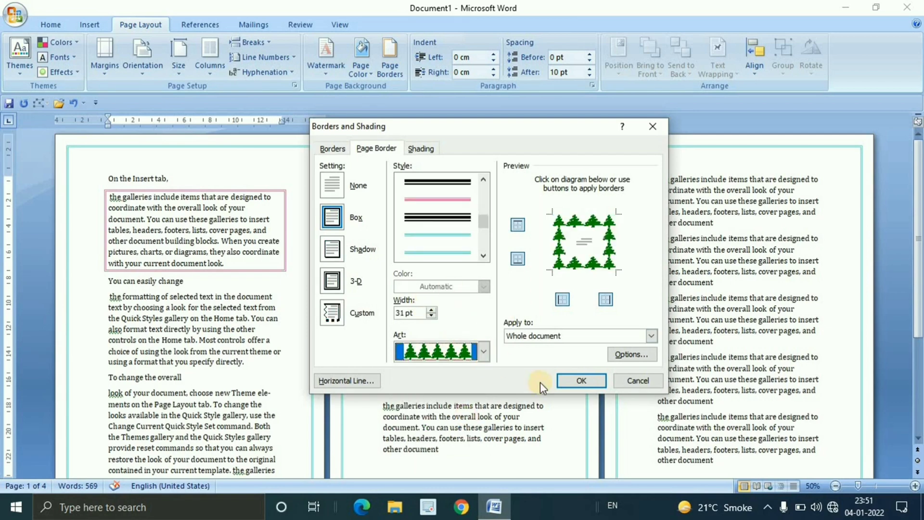
click(588, 381)
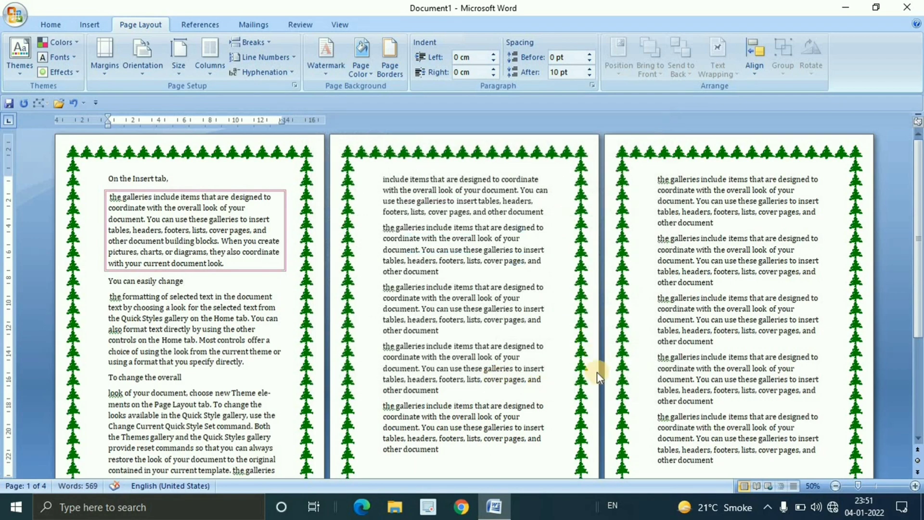
scroll(597, 372, down, 5)
scroll(581, 337, up, 5)
Delete all the document's text and generate new sample paragraphs with =rand()
key(ctrl+a)
key(Delete)
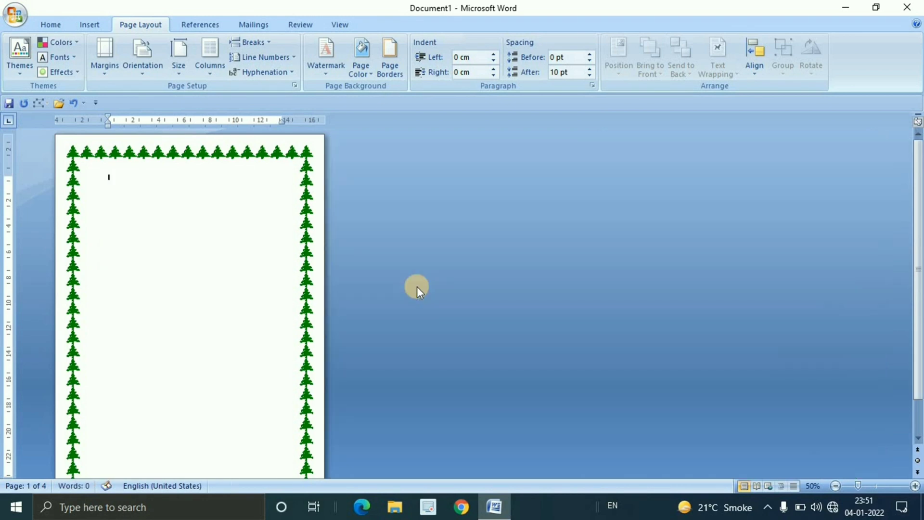
scroll(268, 275, up, 5)
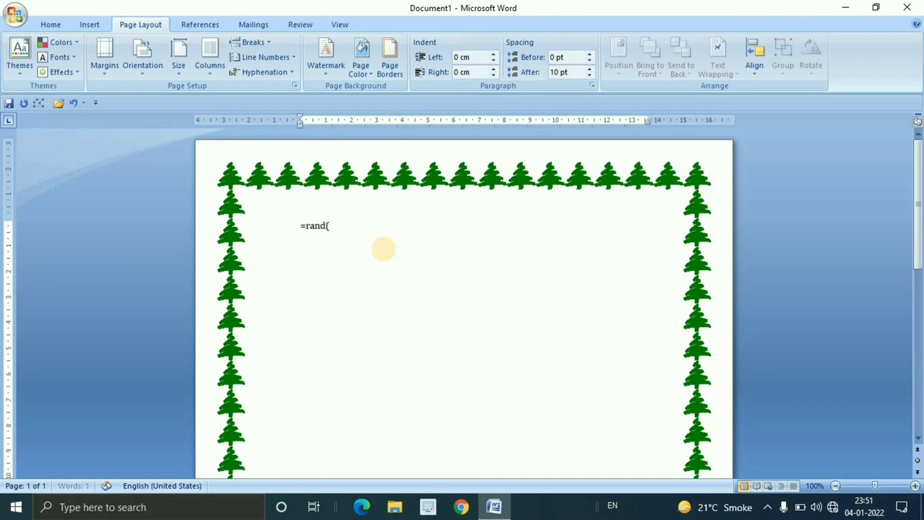
text(=rand())
key(Return)
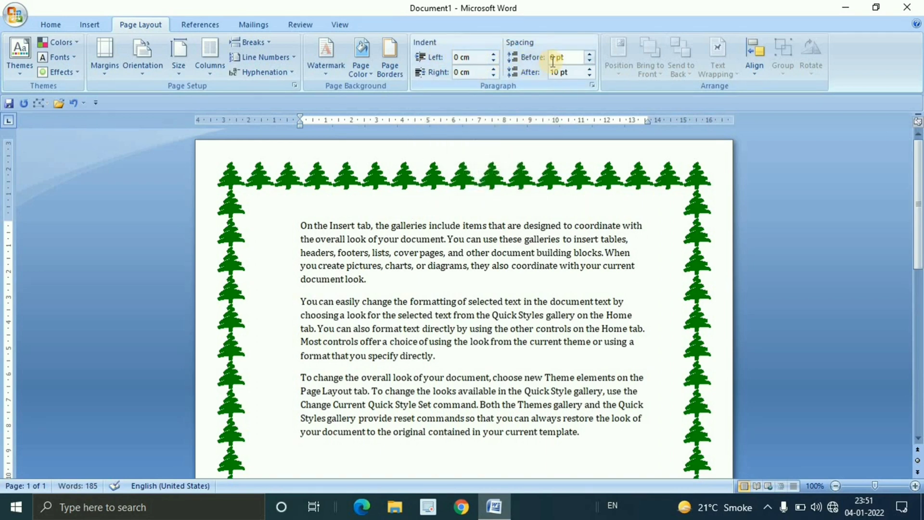
Select all the sample text and set its left indent to 2.3 cm
drag(422, 325, 595, 445)
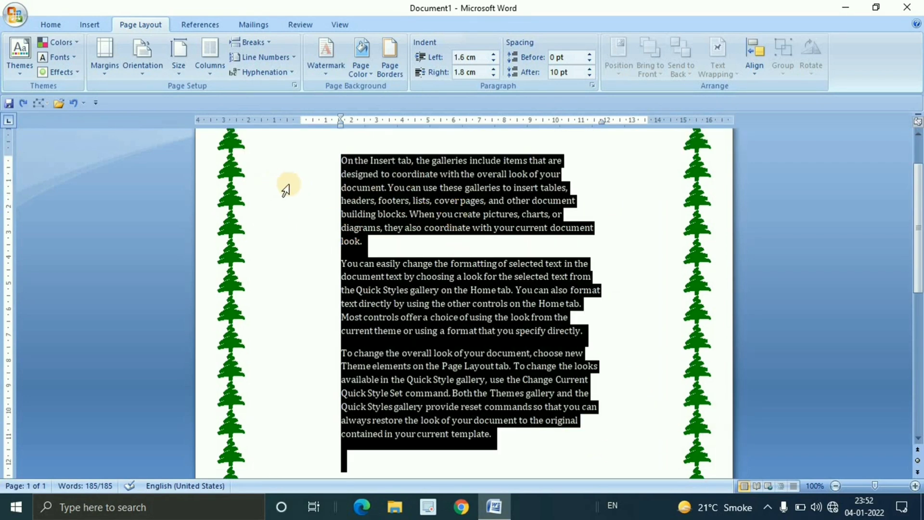
click(495, 53)
click(494, 53)
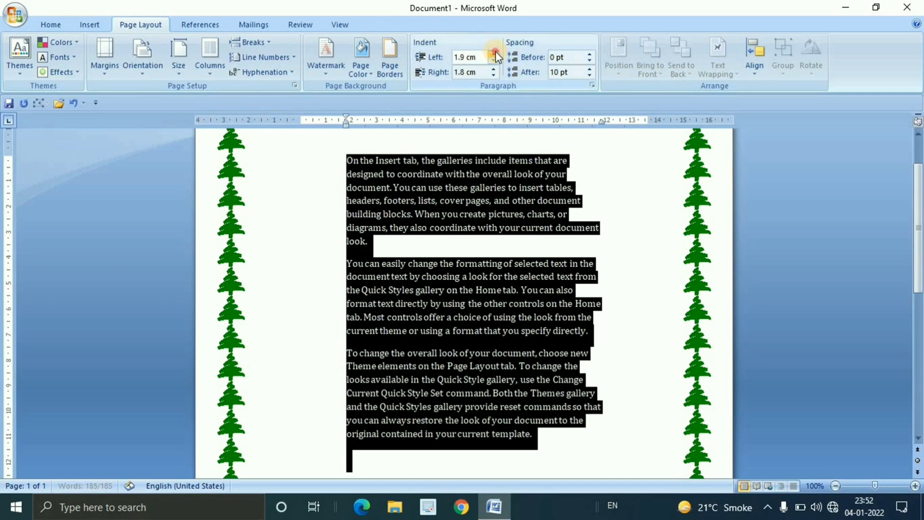
click(494, 54)
click(494, 53)
click(494, 54)
click(494, 54)
click(494, 53)
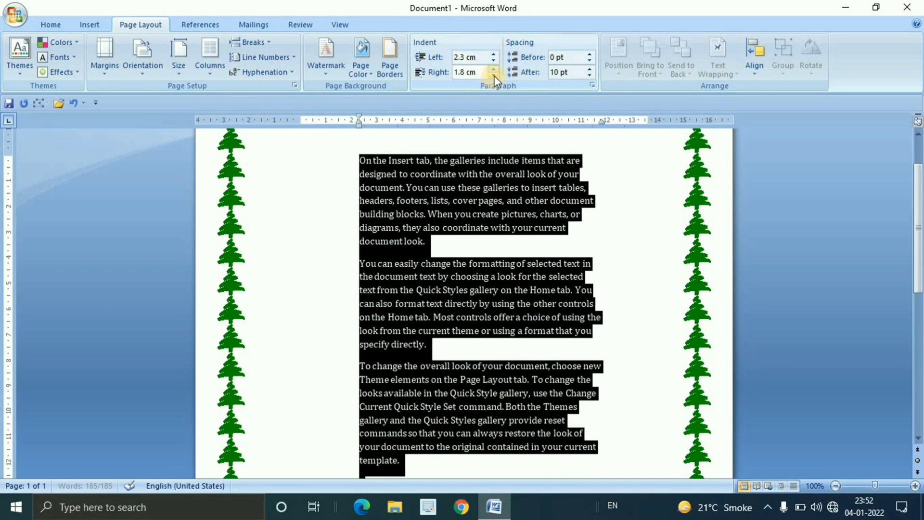
Set the right indent of the selected paragraphs to 2.5 cm and clear the selection
click(494, 69)
click(494, 69)
click(496, 68)
click(496, 68)
click(496, 68)
click(496, 68)
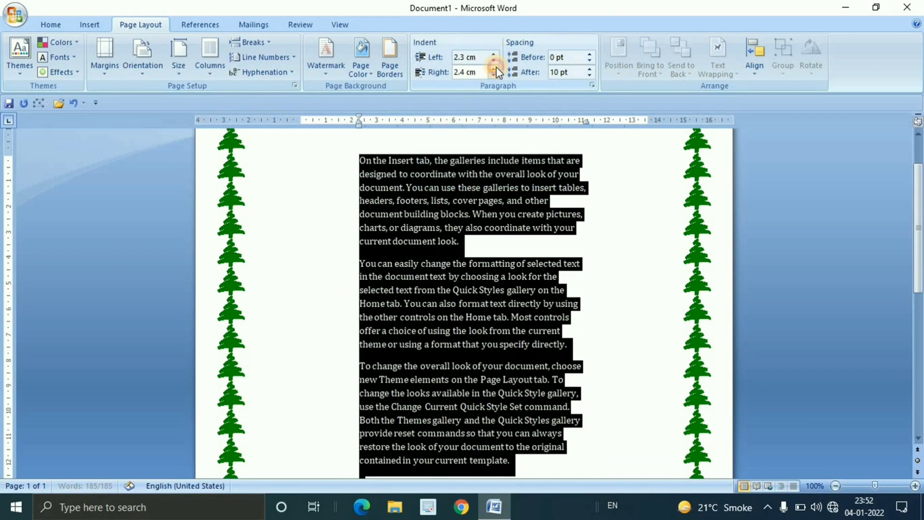
click(496, 68)
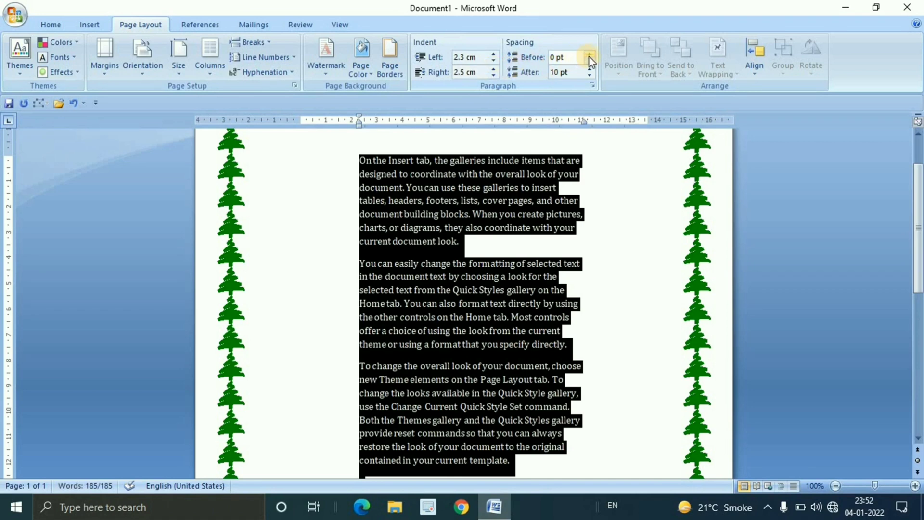
scroll(578, 227, up, 1)
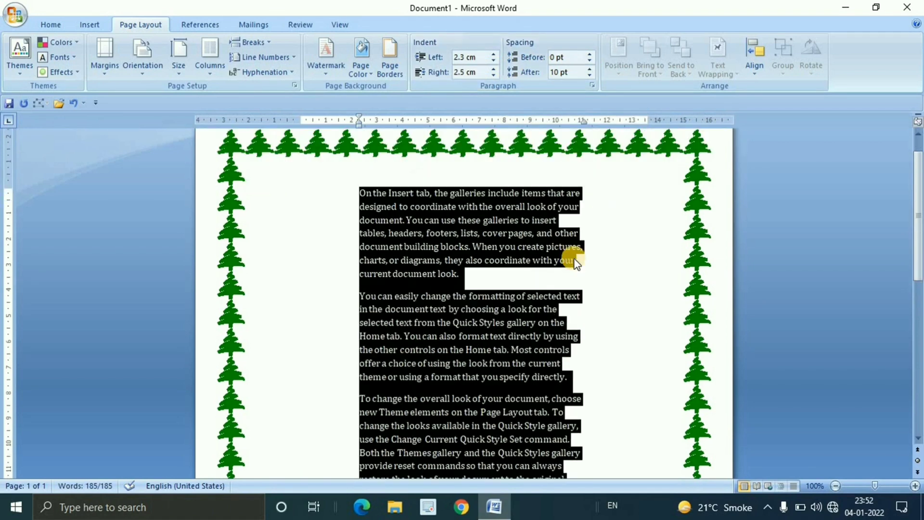
click(573, 263)
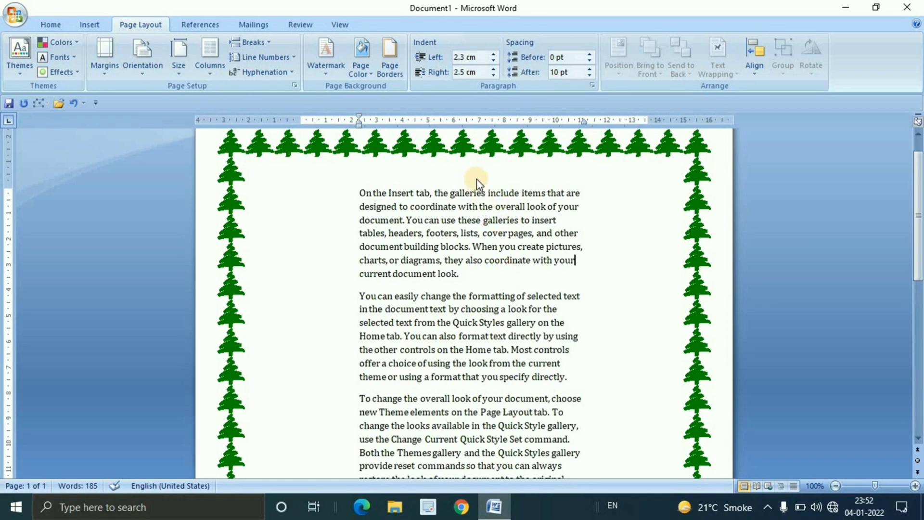
Select all the text, try a paragraph spacing before of 48 pt, and reduce it to 18 pt
drag(357, 188, 568, 380)
scroll(567, 380, up, 6)
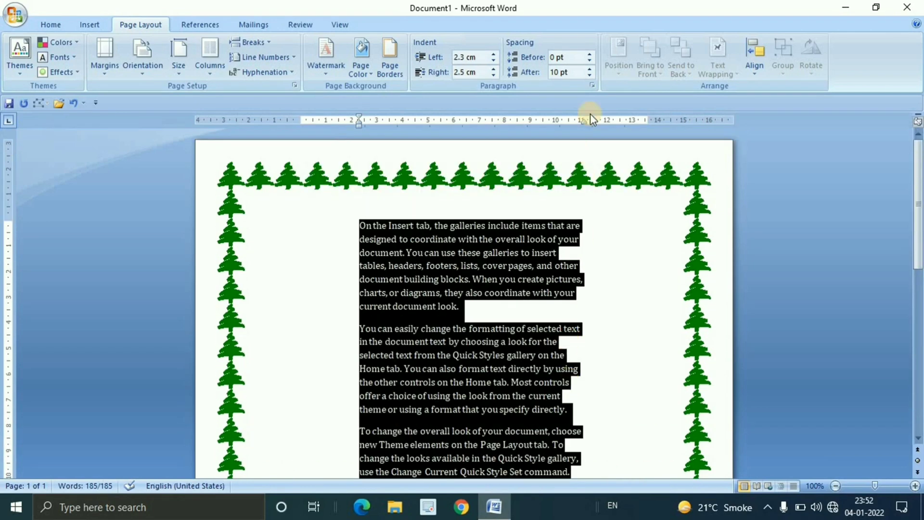
click(591, 53)
click(591, 53)
click(592, 54)
click(591, 53)
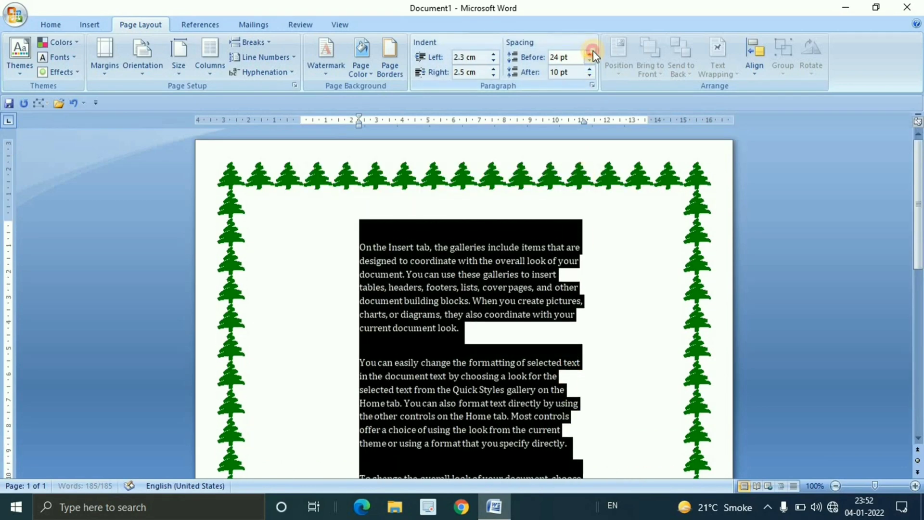
click(593, 51)
click(593, 52)
click(593, 51)
click(593, 52)
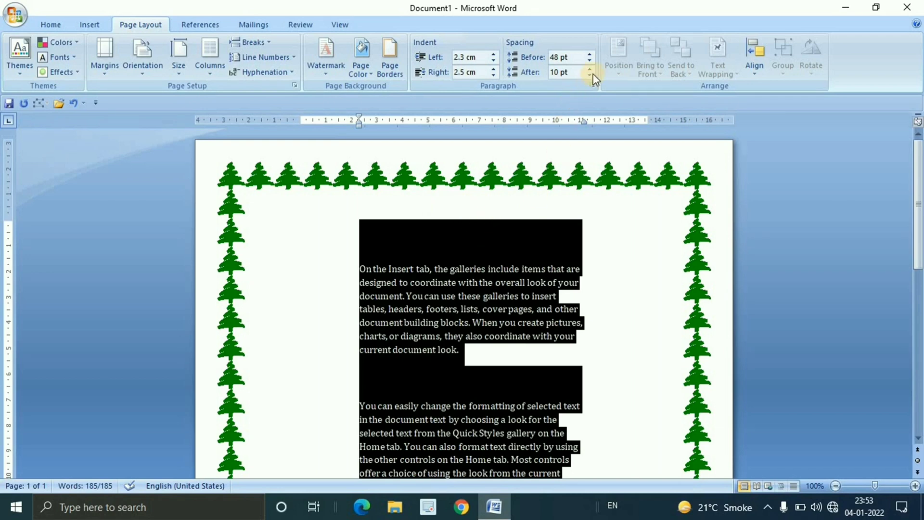
click(592, 59)
click(592, 59)
click(592, 59)
click(592, 59)
click(592, 59)
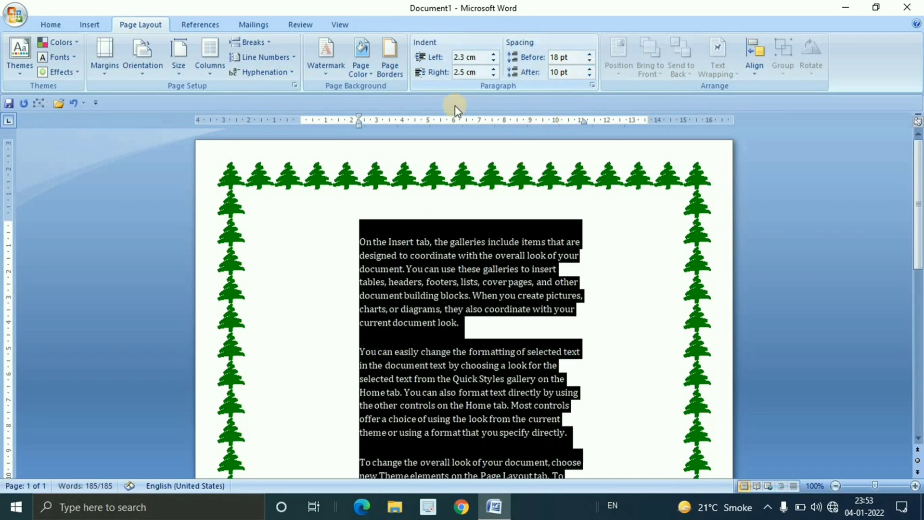
Set the spacing after the selected paragraphs to 78 pt
scroll(497, 313, down, 7)
scroll(497, 316, up, 2)
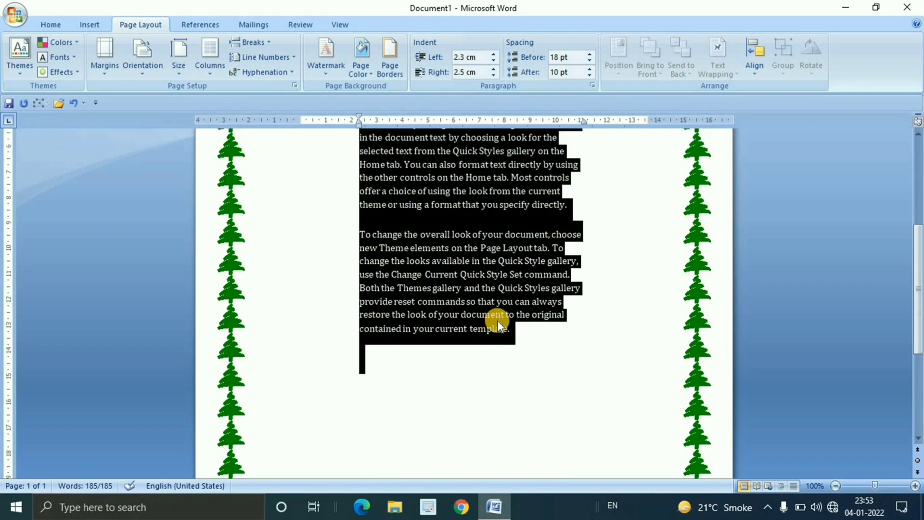
click(591, 68)
click(591, 67)
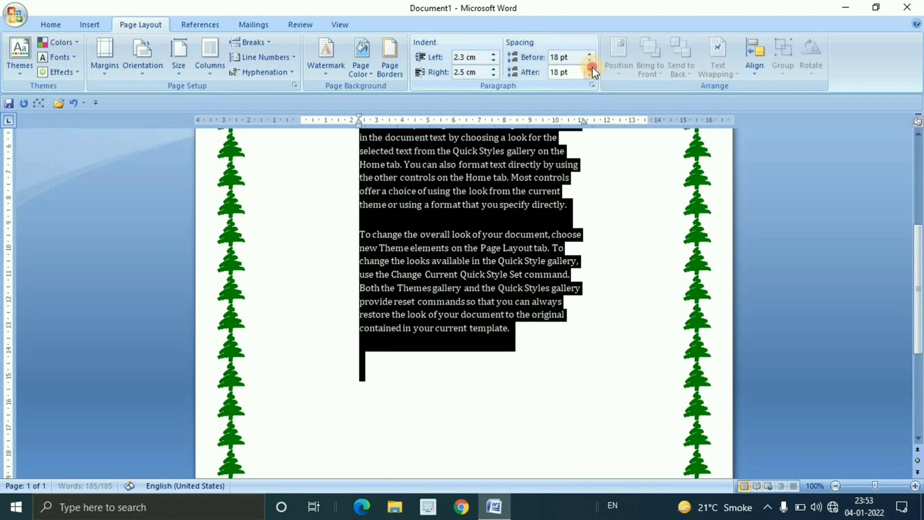
click(591, 67)
click(591, 68)
click(591, 67)
click(591, 67)
click(591, 67)
click(591, 68)
click(592, 69)
click(591, 68)
click(591, 69)
click(591, 68)
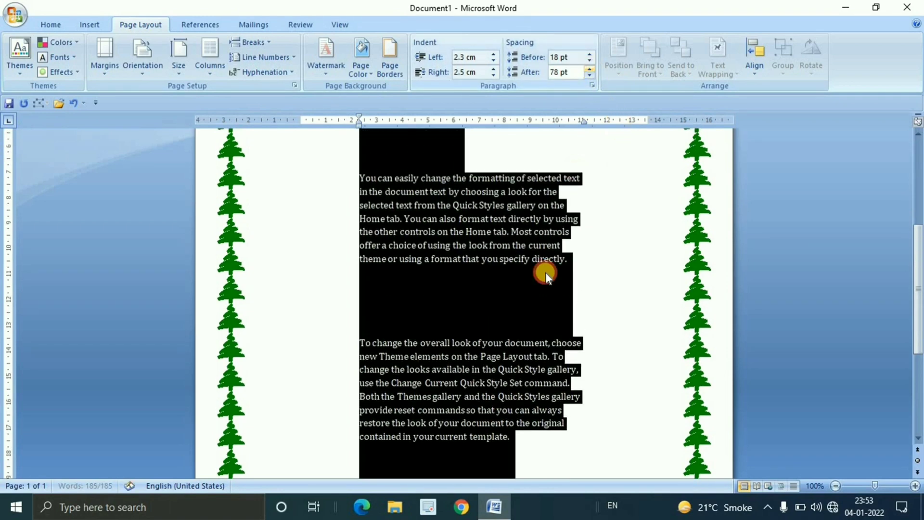
Reduce the spacing after the selected paragraphs to 36 pt and clear the selection
scroll(461, 308, down, 3)
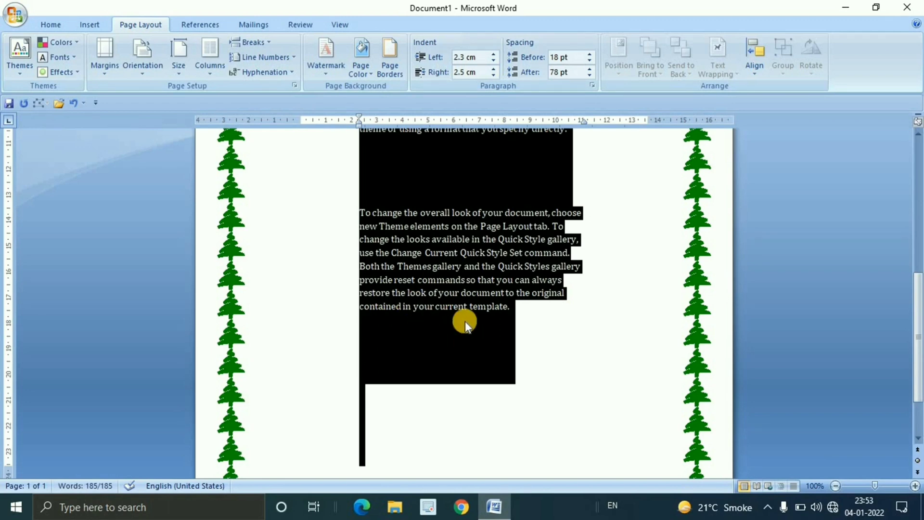
click(590, 74)
click(591, 74)
click(591, 74)
click(591, 74)
click(590, 74)
click(590, 74)
click(591, 74)
scroll(557, 351, up, 10)
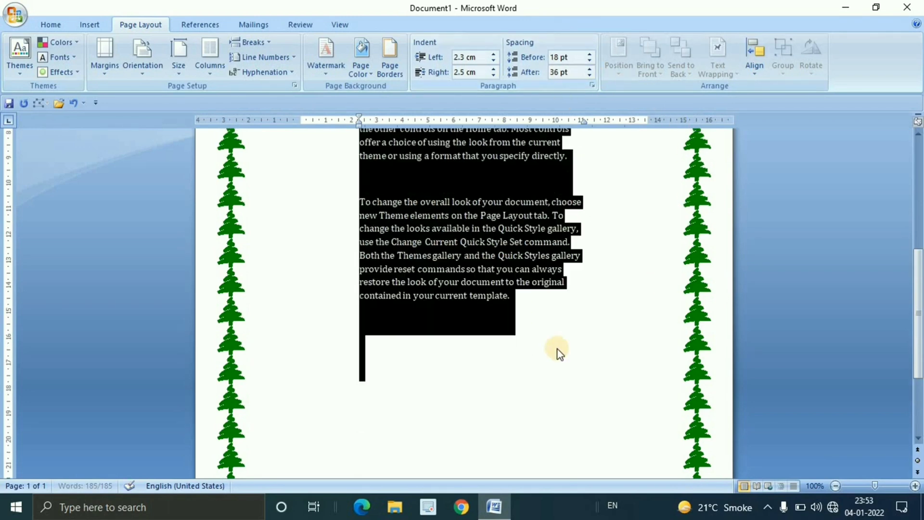
click(566, 319)
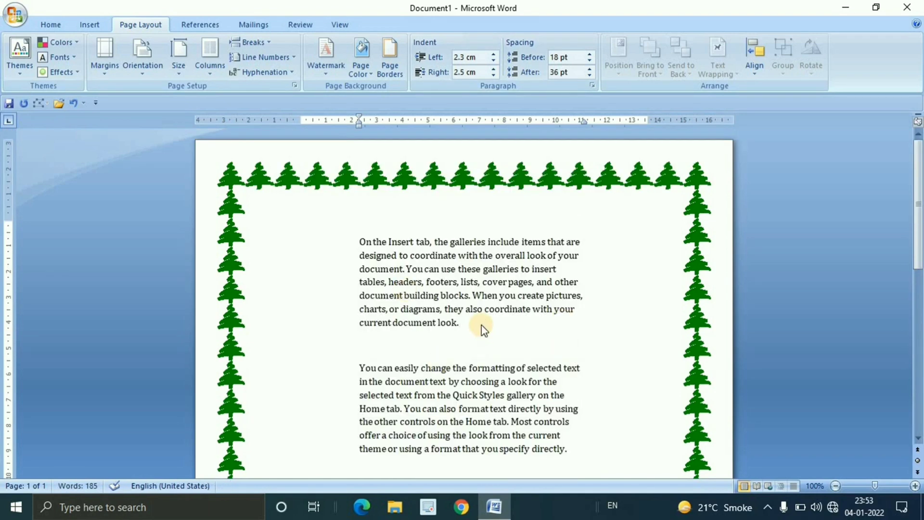
Delete all the text in the tree-bordered document and create a new blank document in a maximized window
key(ctrl+a)
key(Delete)
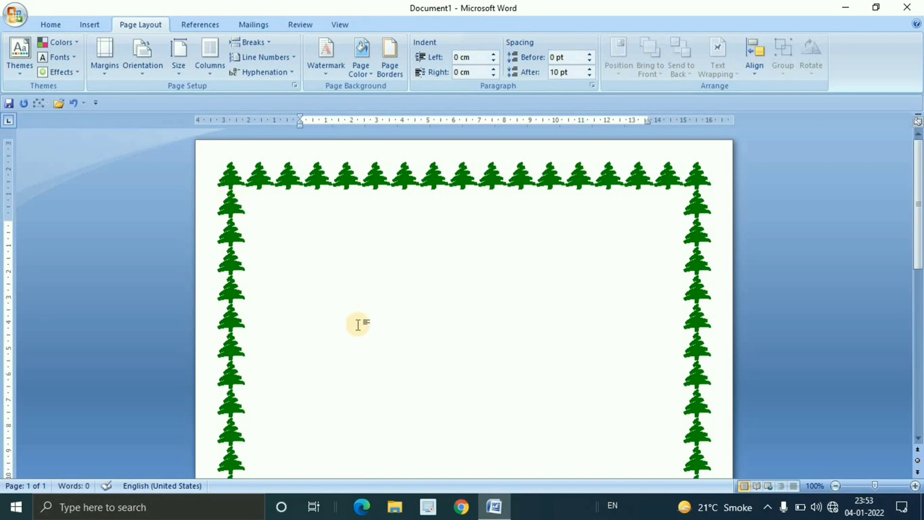
key(ctrl+n)
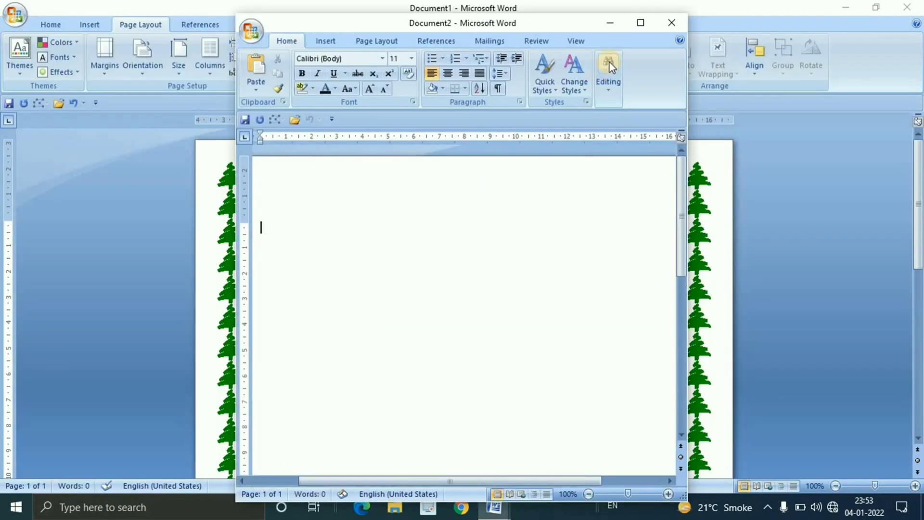
click(641, 22)
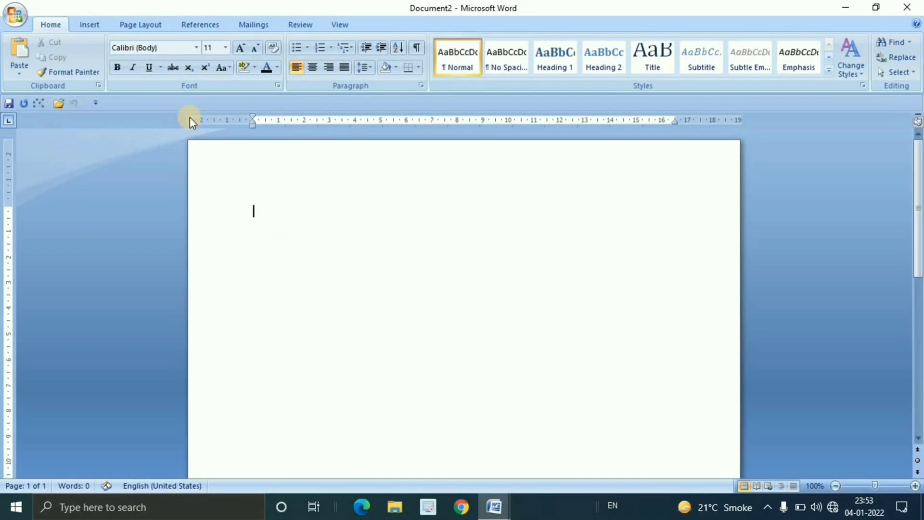
Generate sample paragraphs in the new document with =rand()
click(132, 25)
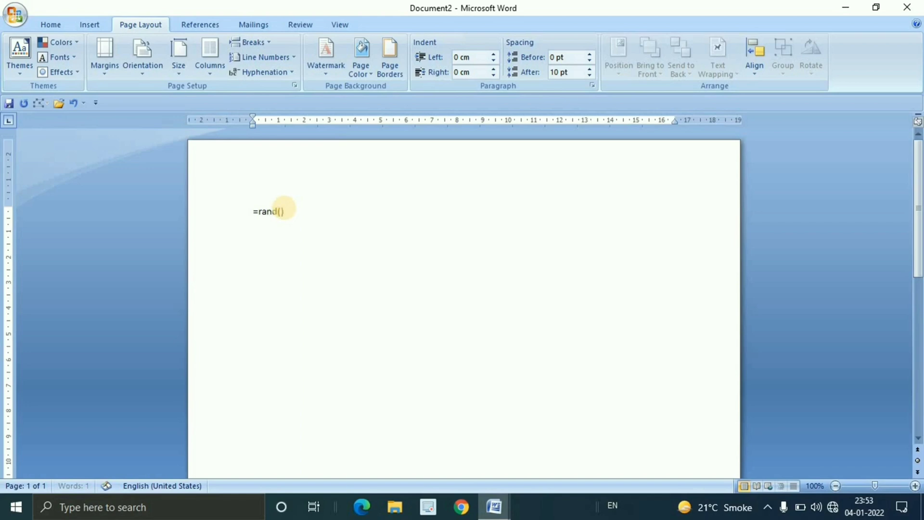
key(Return)
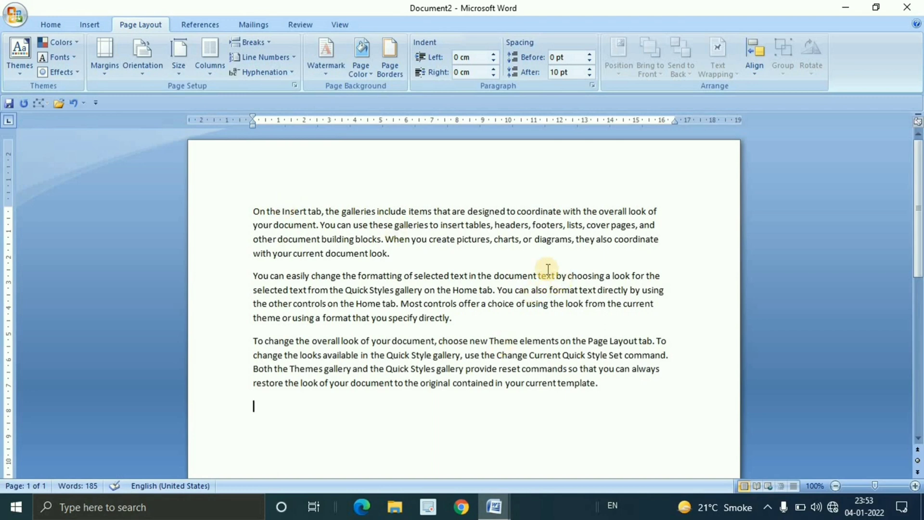
scroll(501, 278, down, 1)
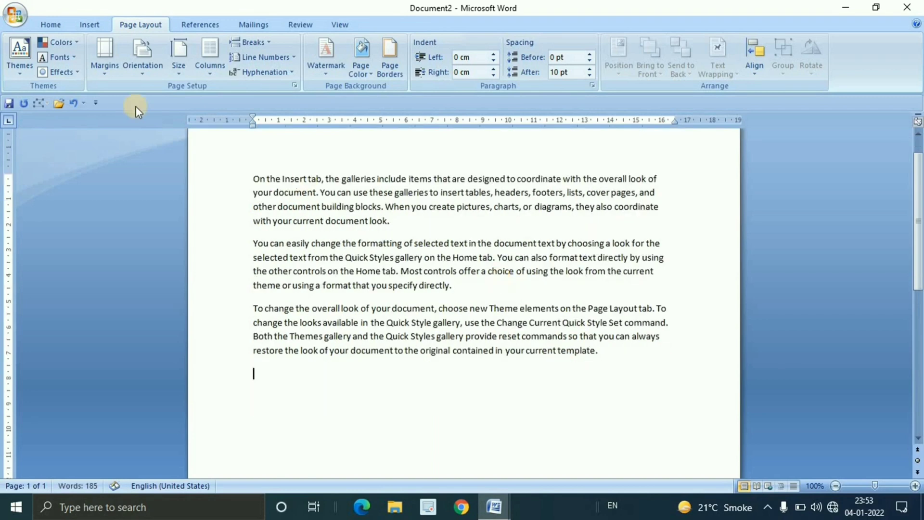
Draw a smiley face shape below the sample text and resize it to about 4.18 cm high and 3.12 cm wide
click(90, 24)
click(206, 73)
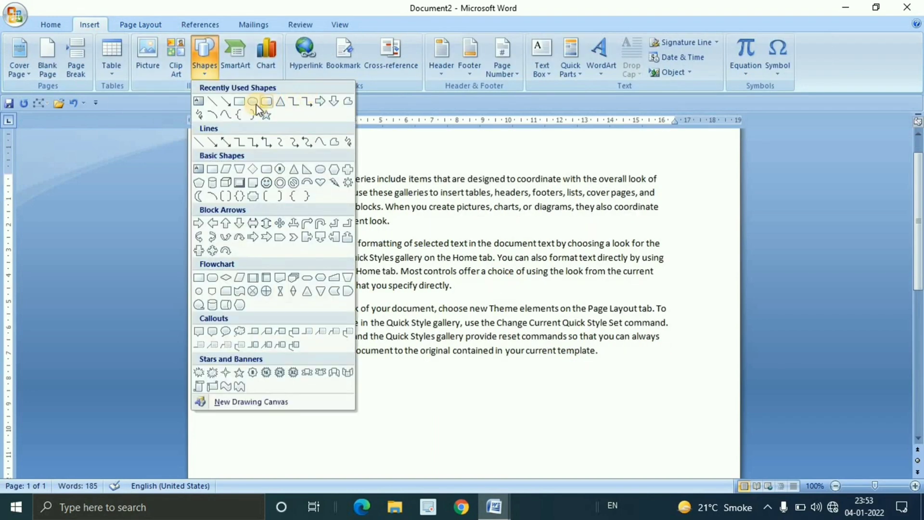
click(268, 183)
mouse_move(396, 377)
mouse_down()
mouse_move(505, 483)
mouse_move(502, 465)
mouse_up()
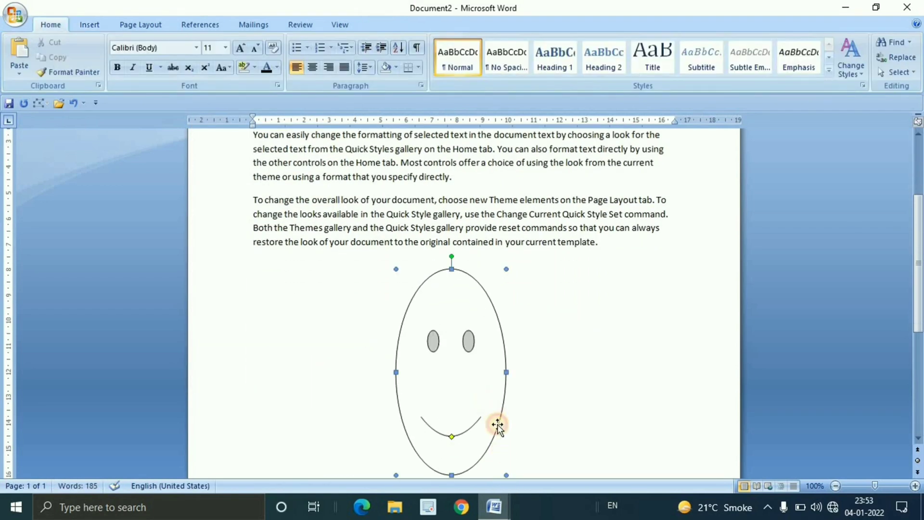
drag(507, 475, 479, 366)
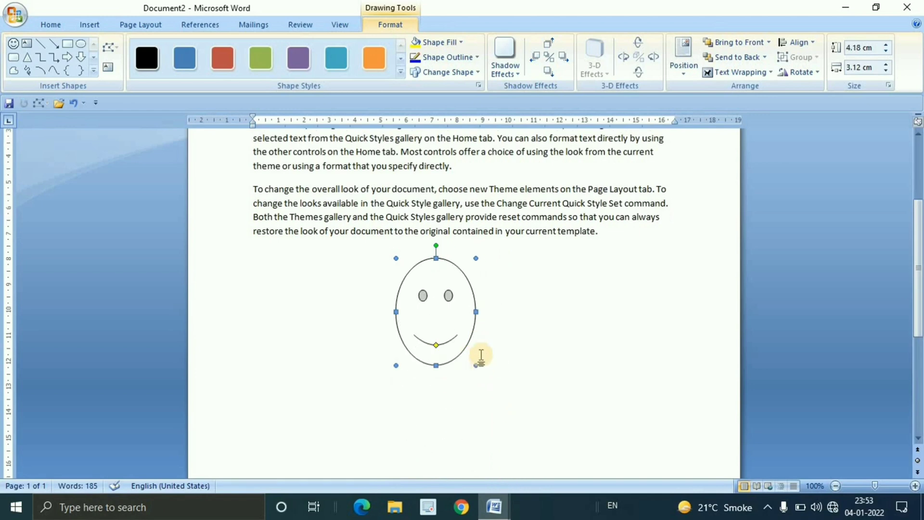
Apply the purple shape style to the smiley face and move it over the middle of the first two paragraphs
click(298, 58)
drag(454, 323, 492, 196)
scroll(540, 330, up, 4)
drag(492, 327, 476, 260)
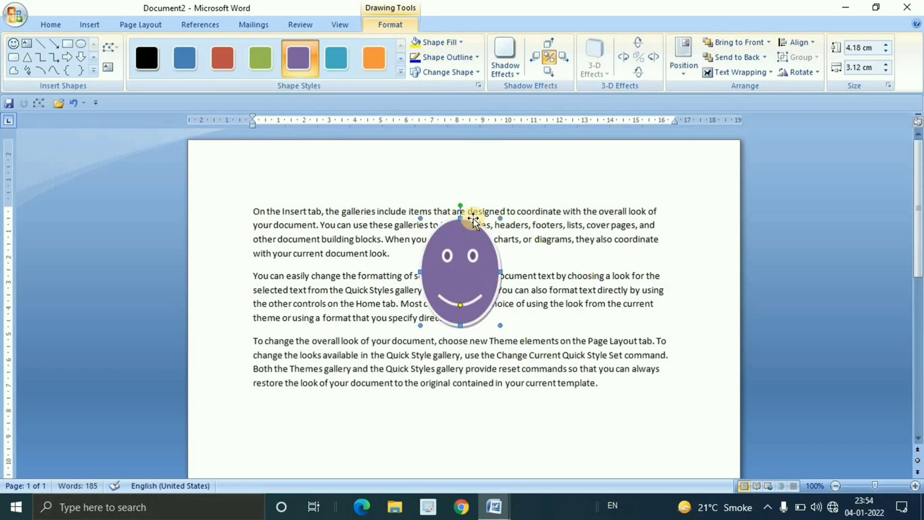
Delete the smiley face, undo the deletion, and deselect the shape
click(141, 24)
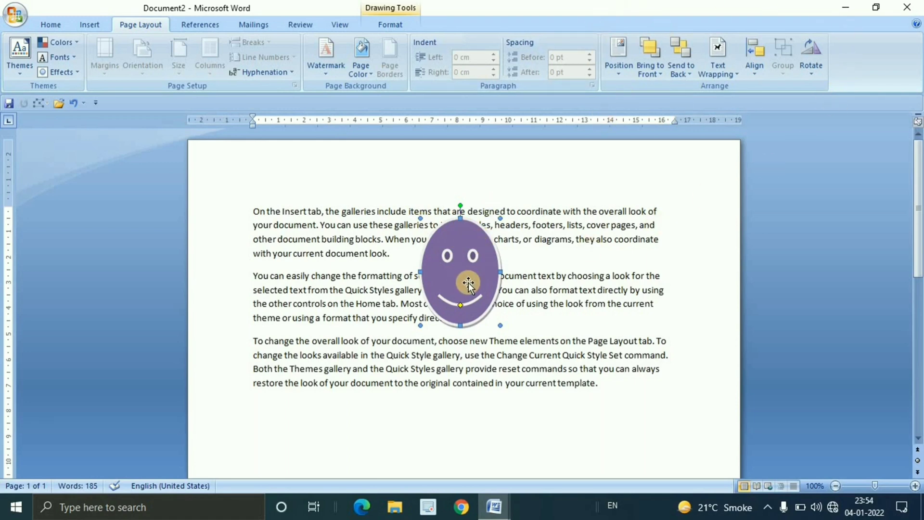
key(Delete)
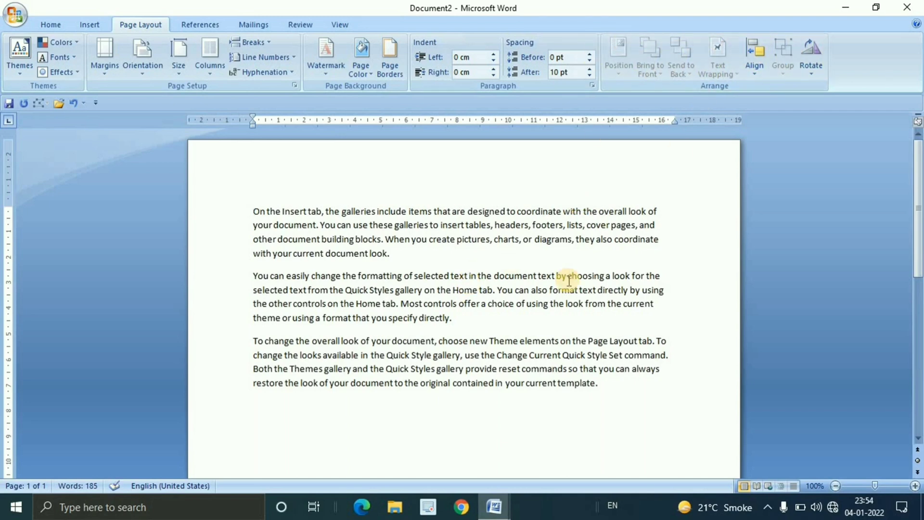
key(ctrl+z)
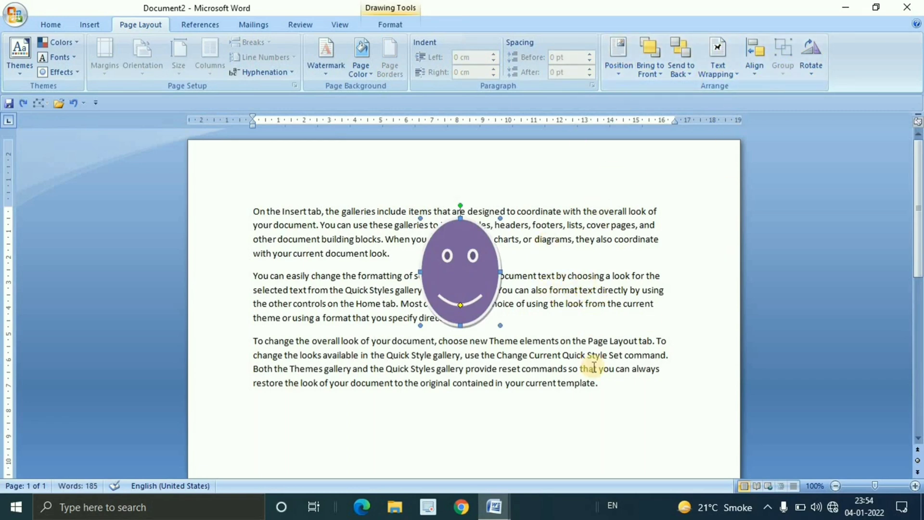
click(603, 384)
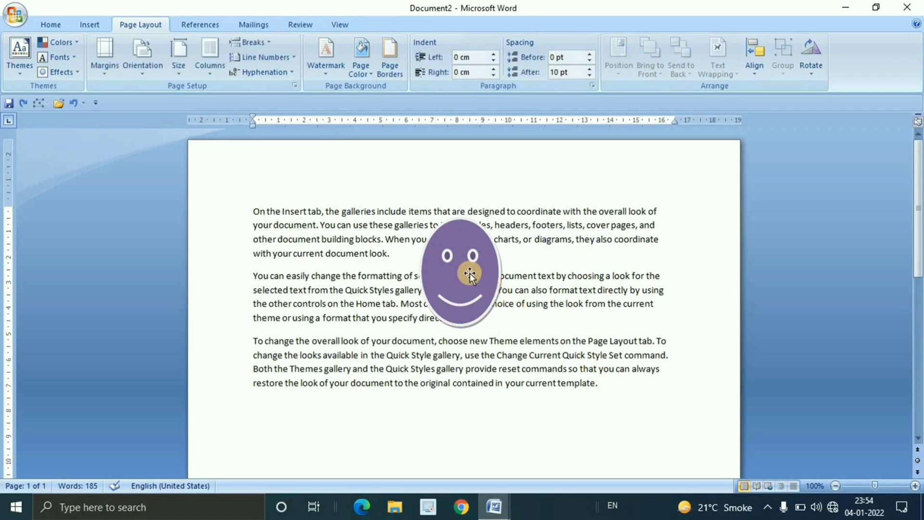
Position the smiley face at the top centre of the text area with text wrapping around it
click(470, 273)
click(619, 72)
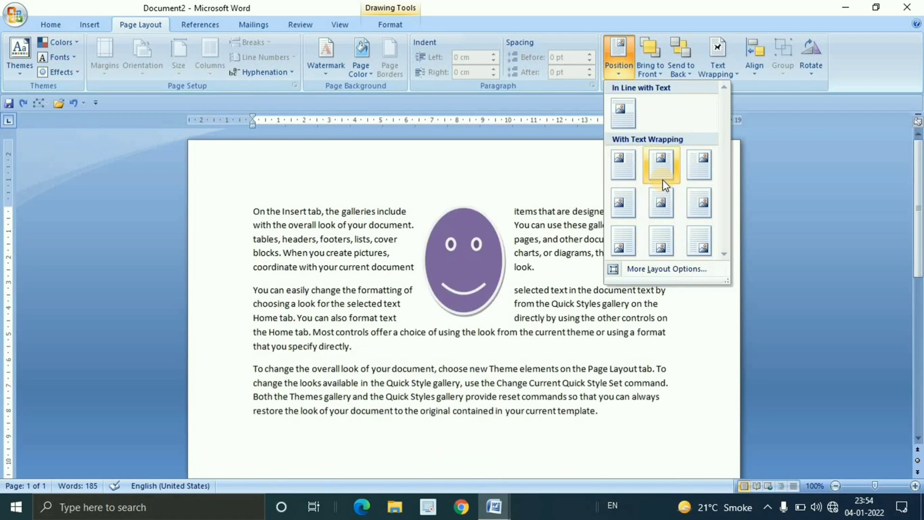
click(663, 180)
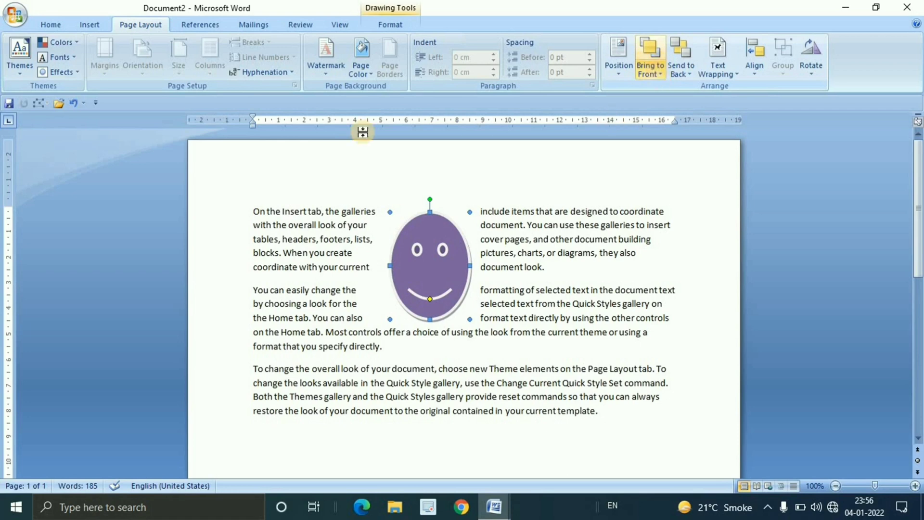
Draw an orange-styled rectangle about 3.15 cm high and 7.33 cm wide, overlapping the right half of the smiley face
click(88, 25)
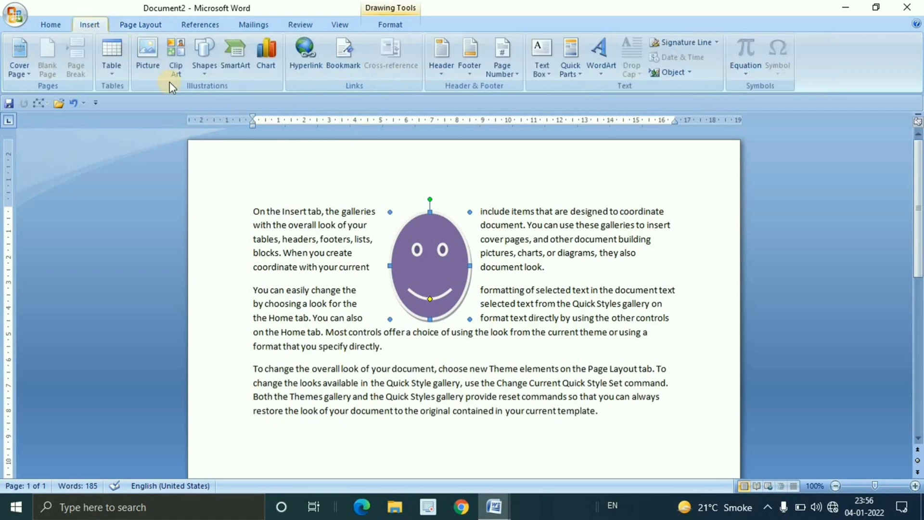
click(211, 77)
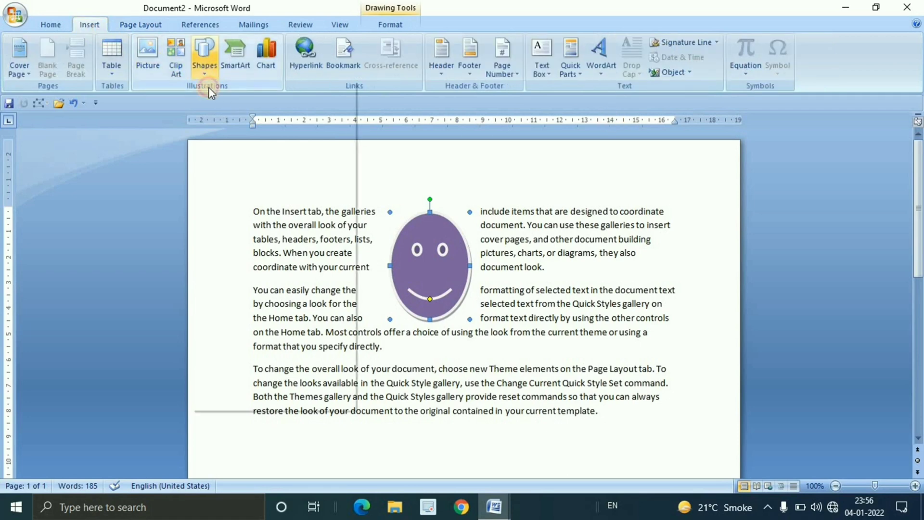
click(253, 101)
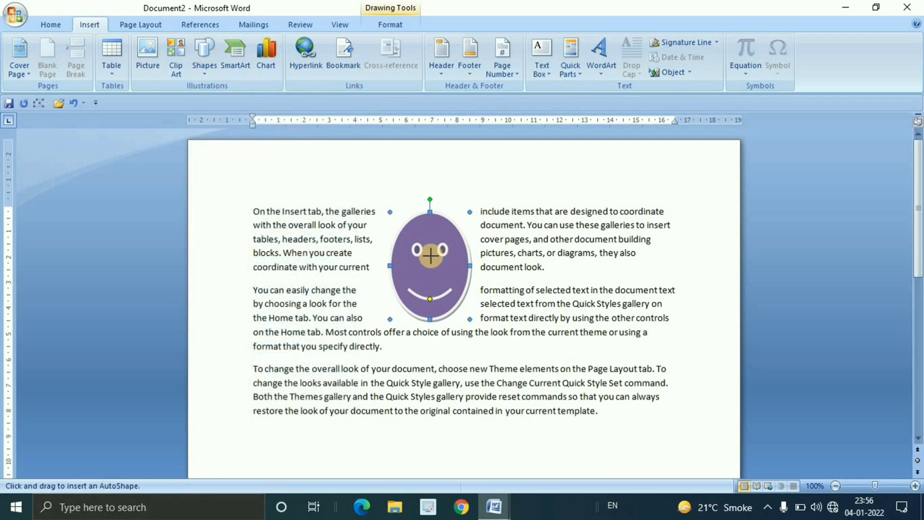
scroll(534, 334, down, 3)
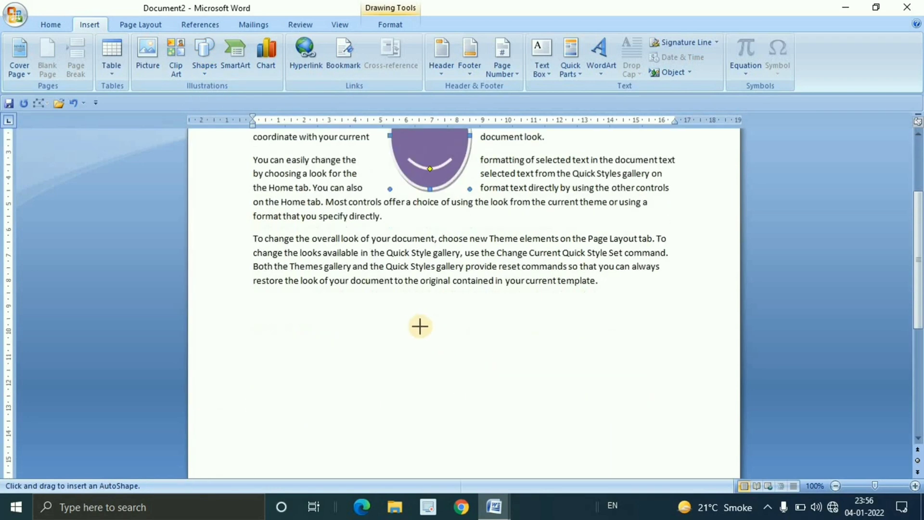
scroll(506, 386, up, 3)
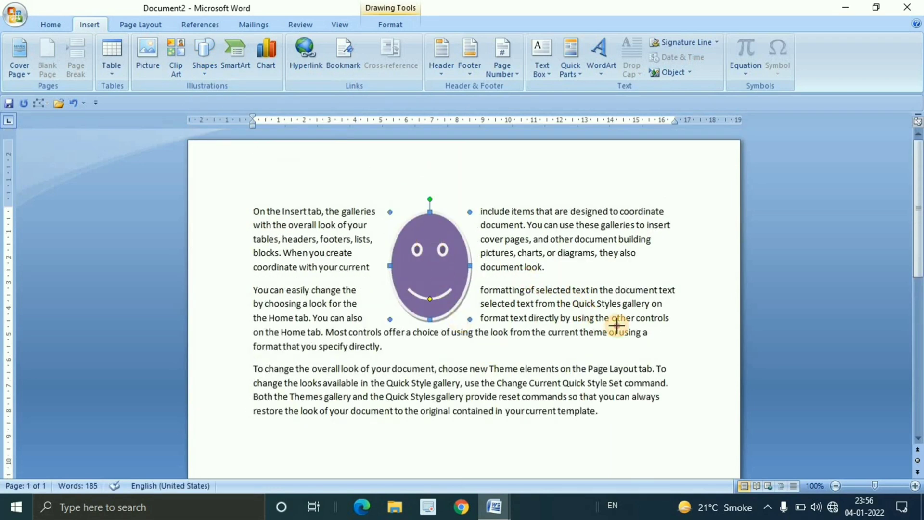
drag(616, 322, 430, 246)
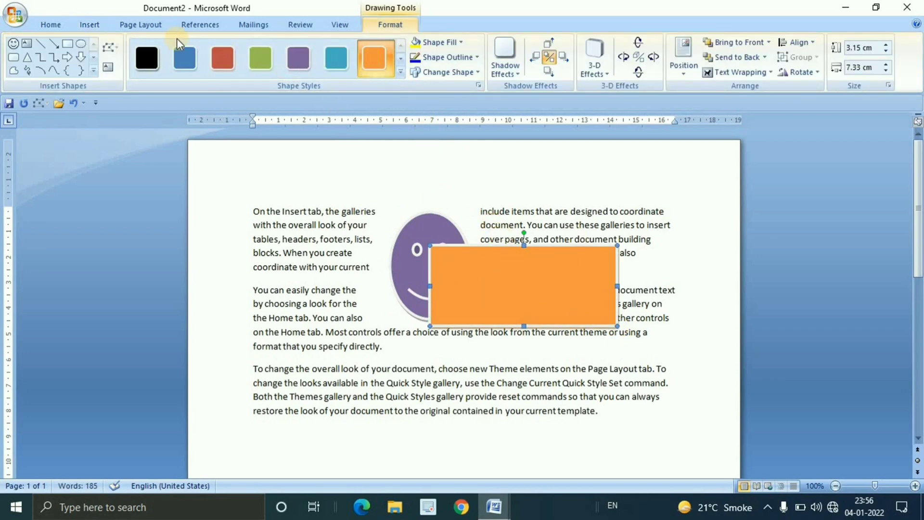
Select the smiley face and the overlapping orange rectangle in turn, ending with the smiley face selected
click(139, 25)
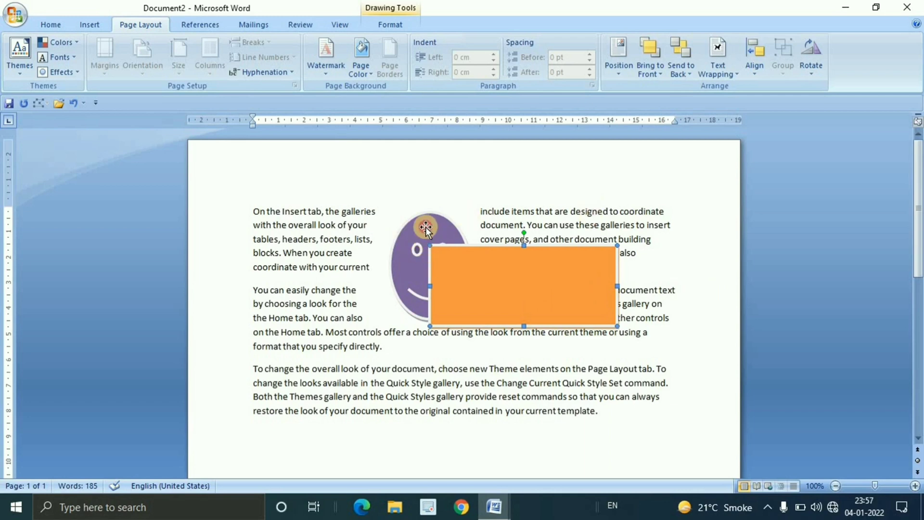
click(426, 226)
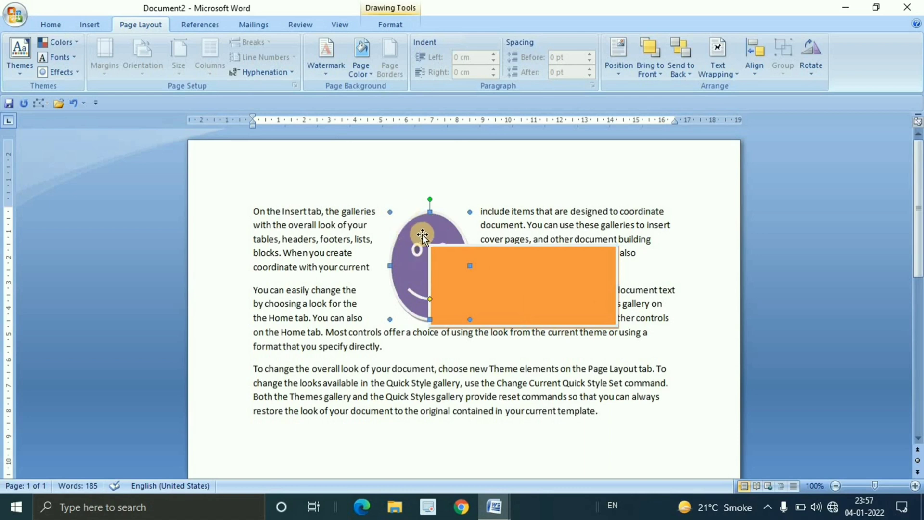
click(547, 286)
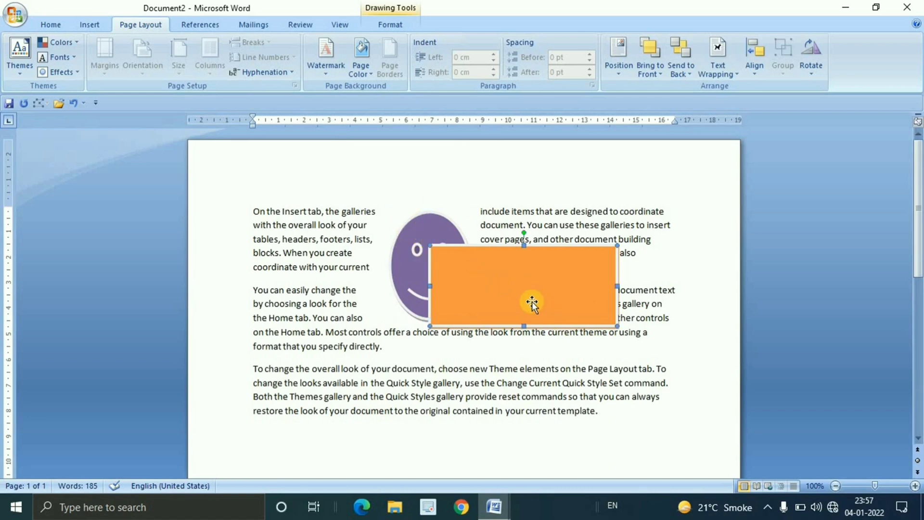
click(427, 218)
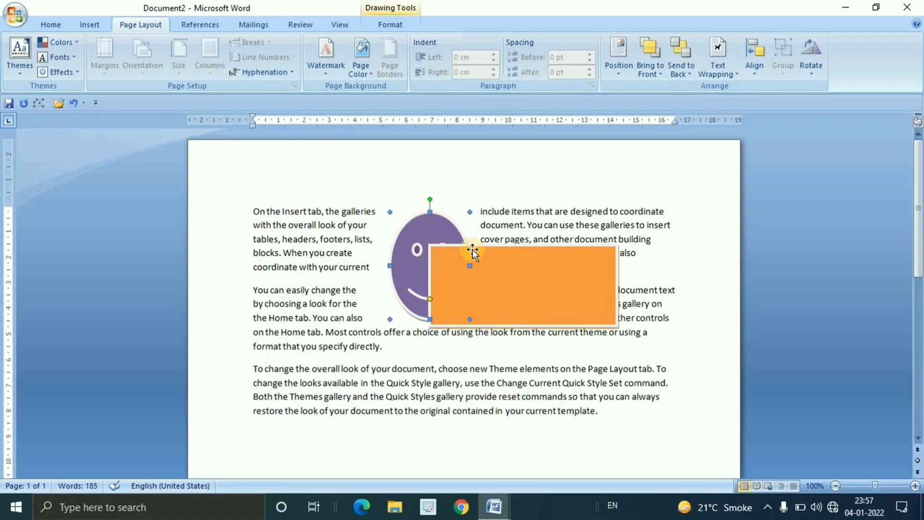
click(541, 296)
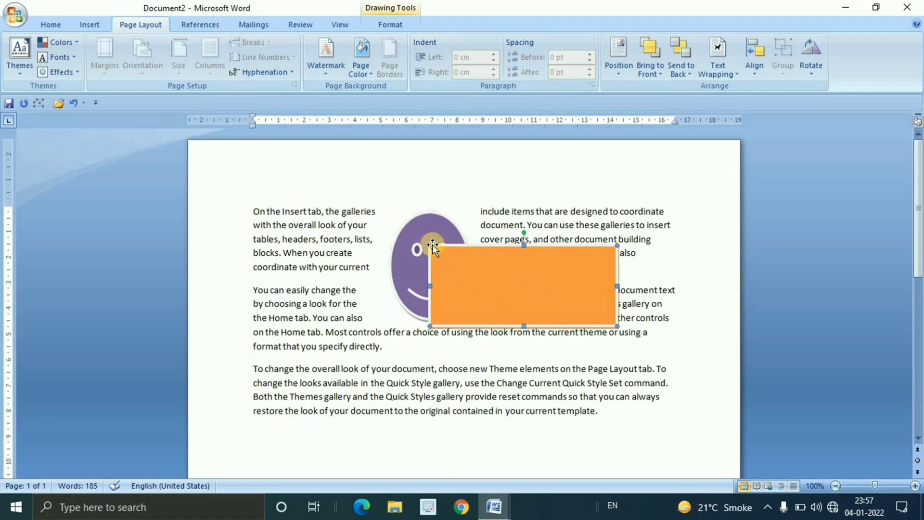
click(426, 227)
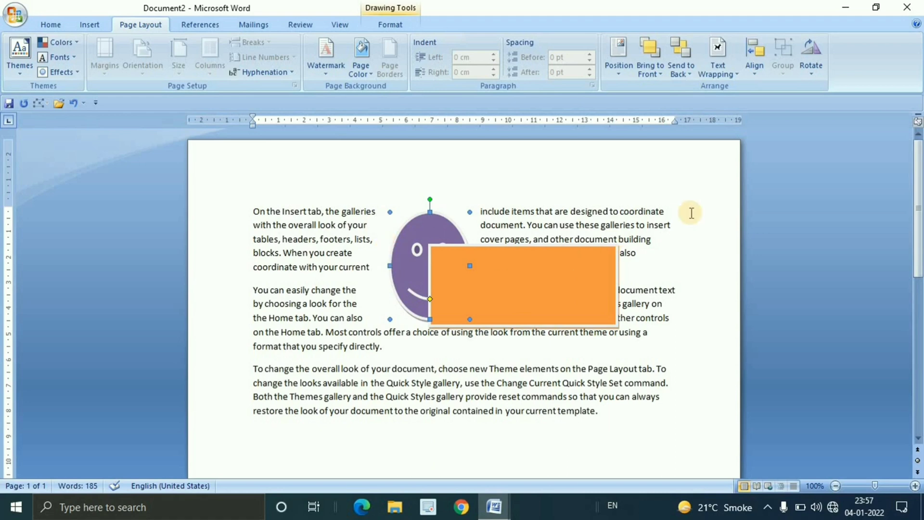
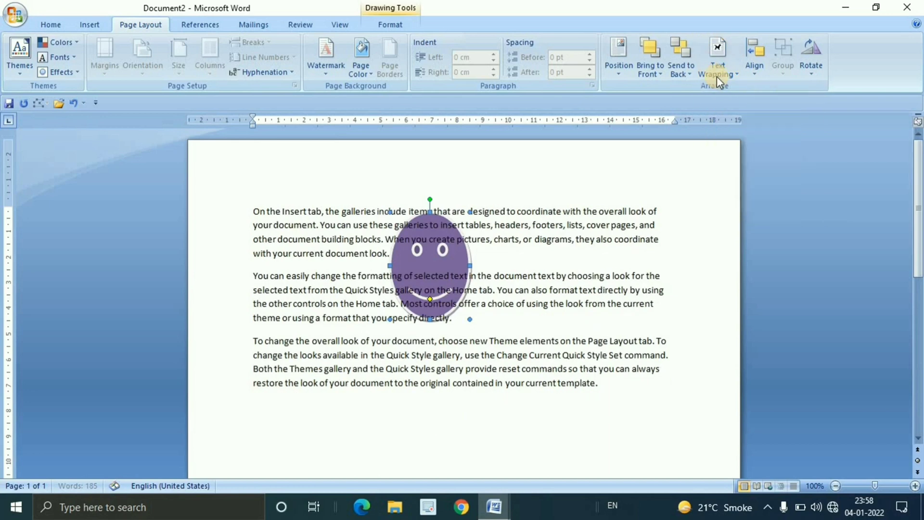
Try the In Front of Text, Top and Bottom, and Through text wrapping styles on the smiley face
click(718, 72)
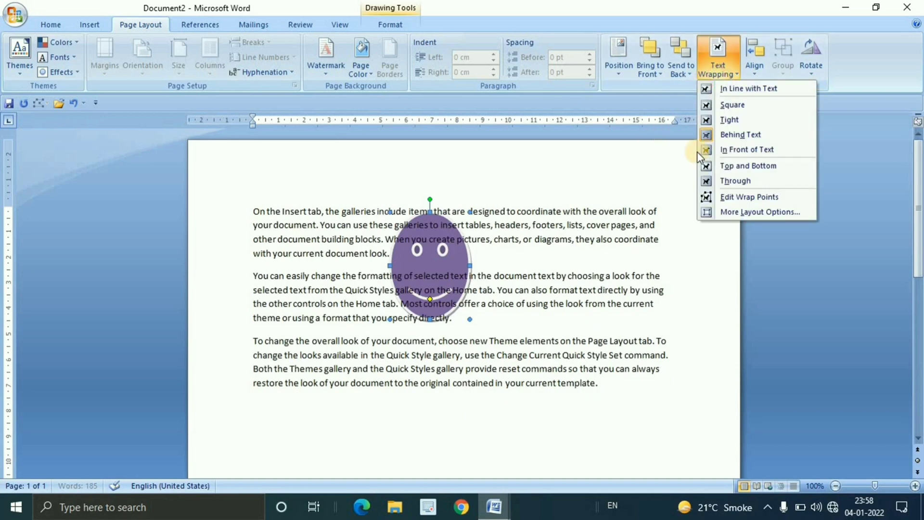
click(761, 149)
click(733, 75)
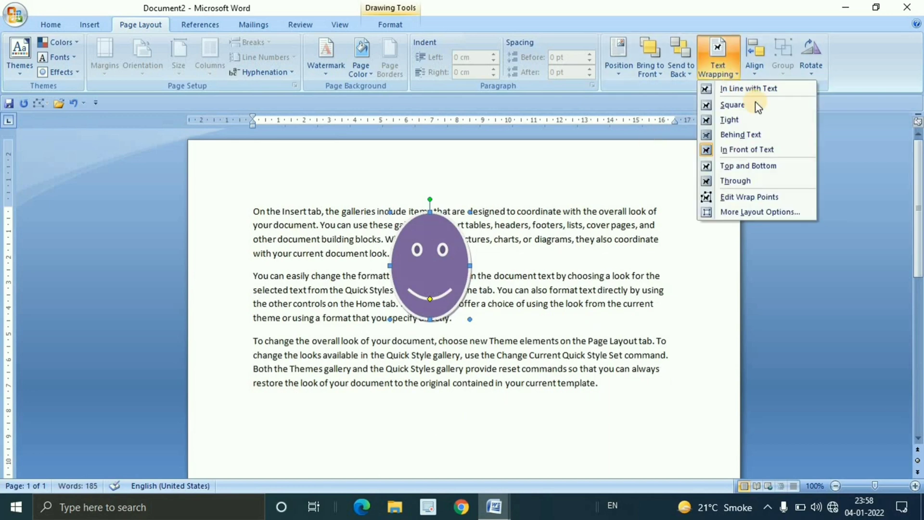
click(760, 166)
click(727, 72)
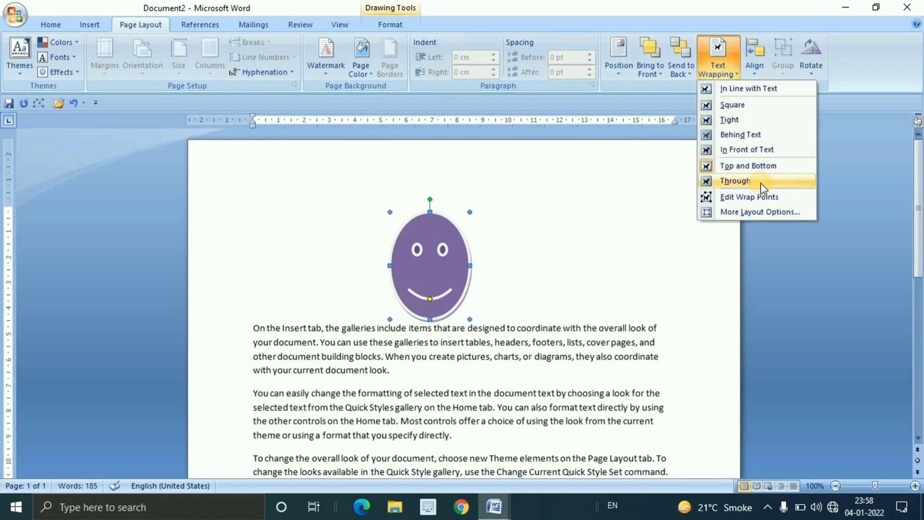
click(761, 183)
Display the smiley face's wrap points for editing and set its text wrapping to Square
click(726, 75)
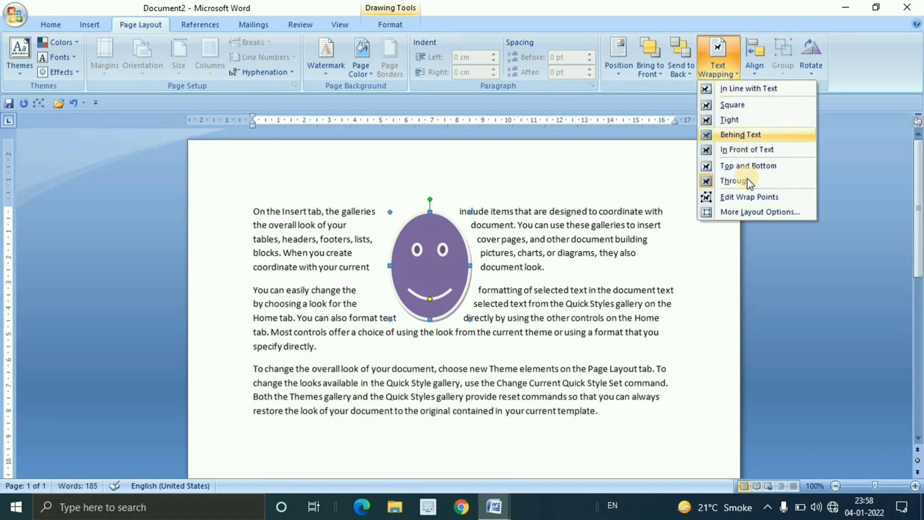
click(751, 197)
click(721, 72)
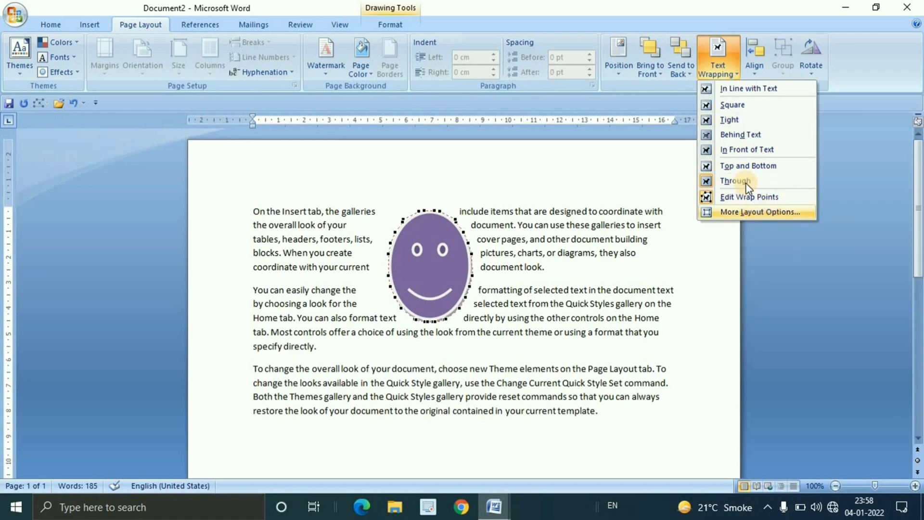
click(735, 106)
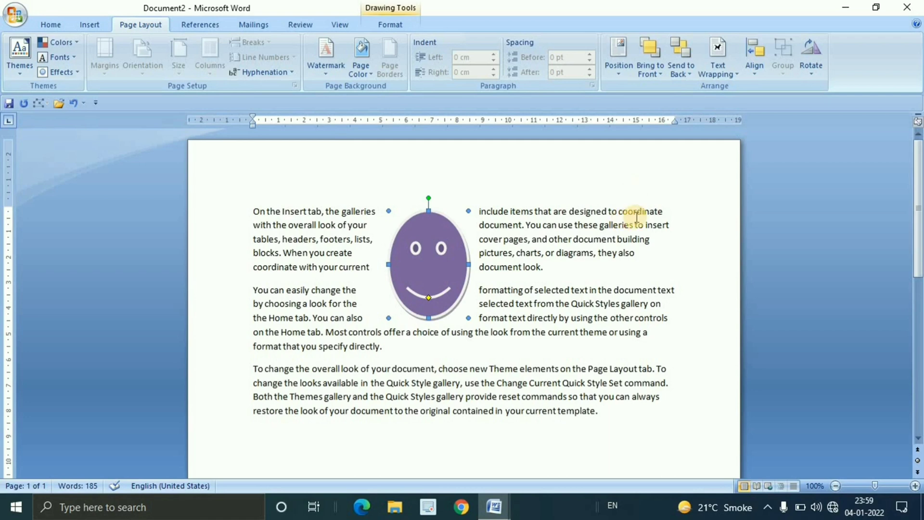
Align the smiley face to the left margin, the centre, and finally the right margin
click(759, 77)
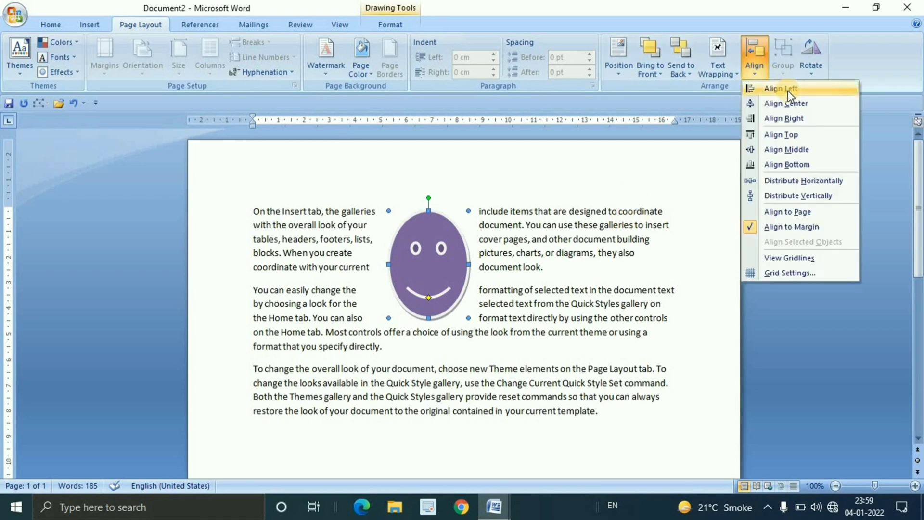
click(789, 92)
click(758, 67)
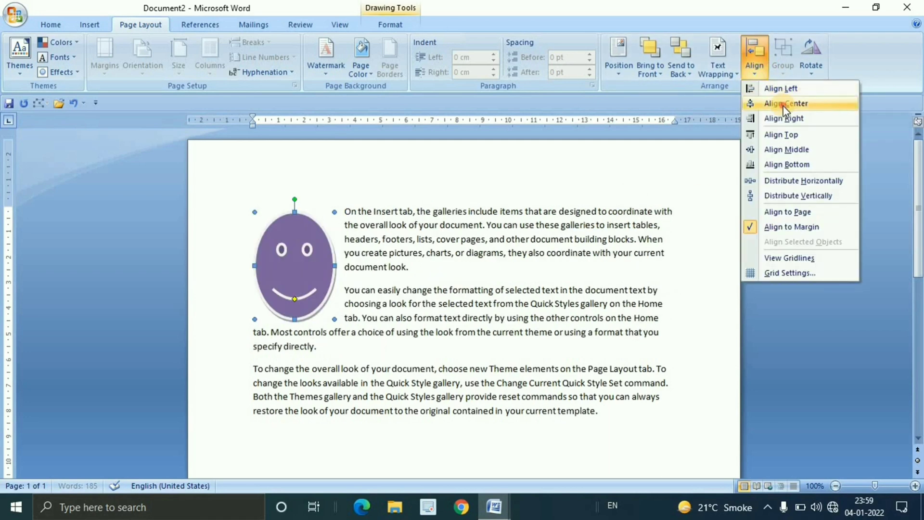
click(786, 103)
click(754, 63)
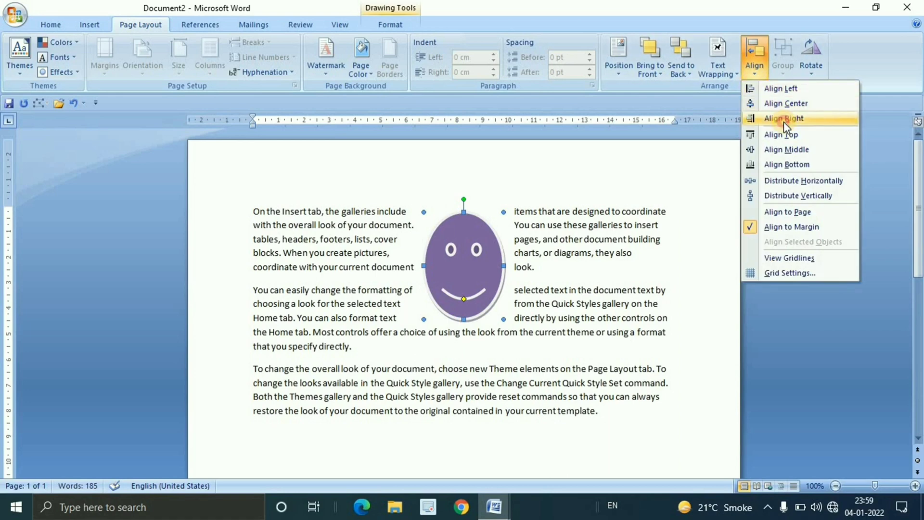
click(784, 119)
Align the smiley face to the top margin and then to the bottom margin
click(757, 69)
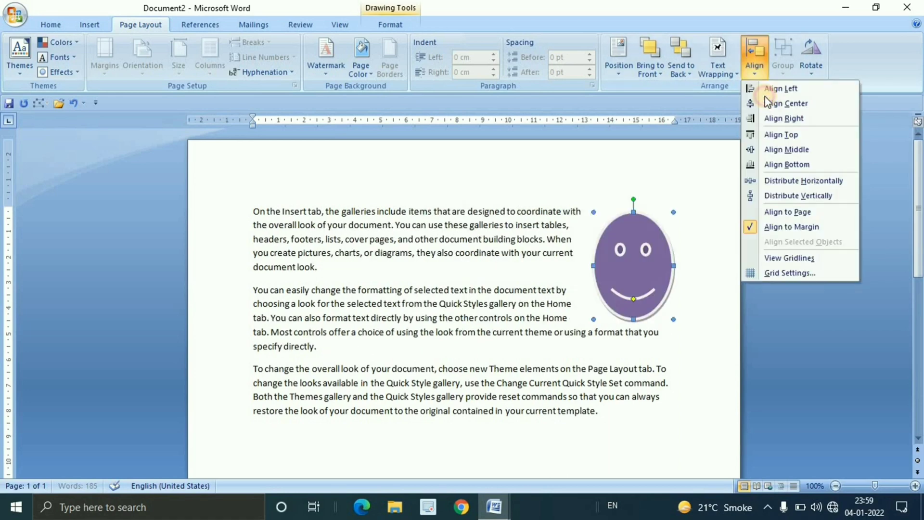
click(782, 129)
click(755, 73)
click(795, 166)
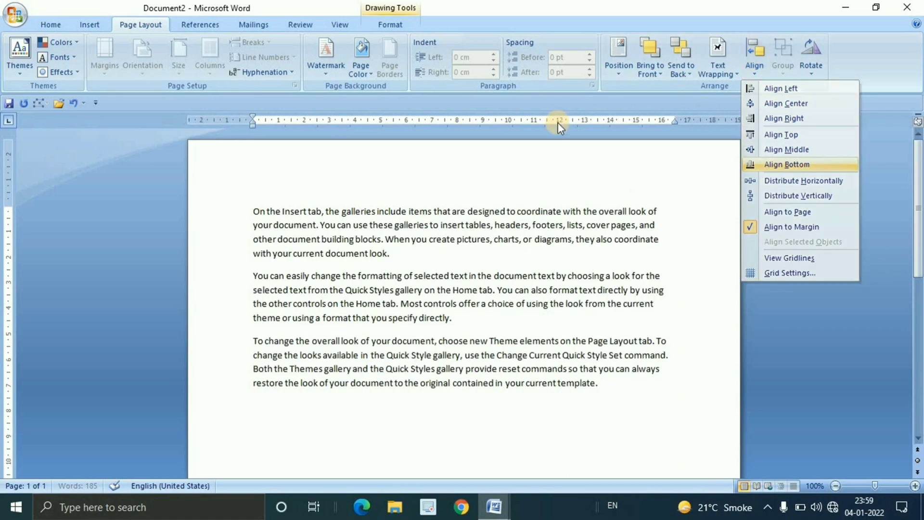
Show the drawing gridlines on the page and hide them again
click(759, 72)
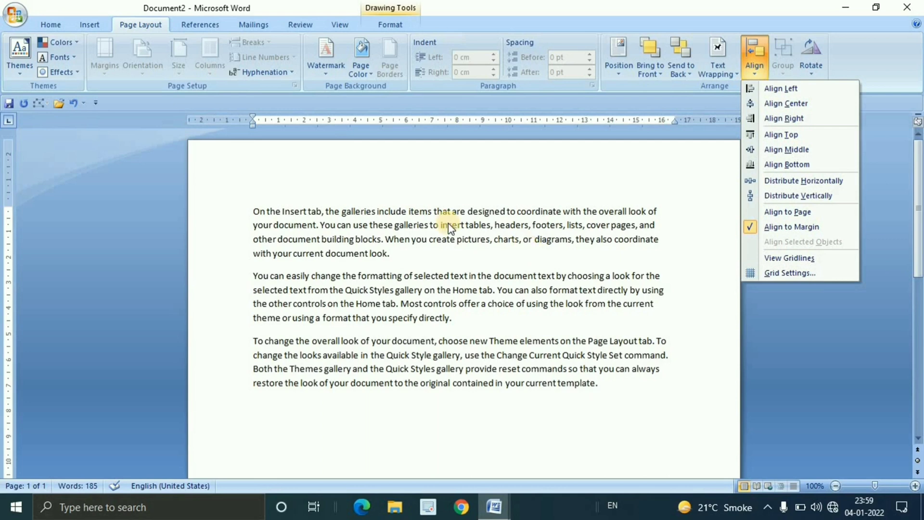
click(790, 259)
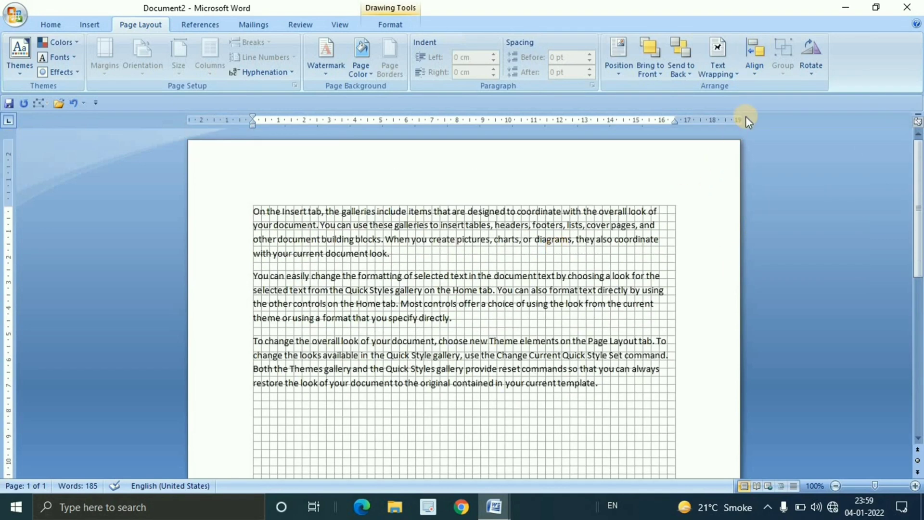
click(754, 75)
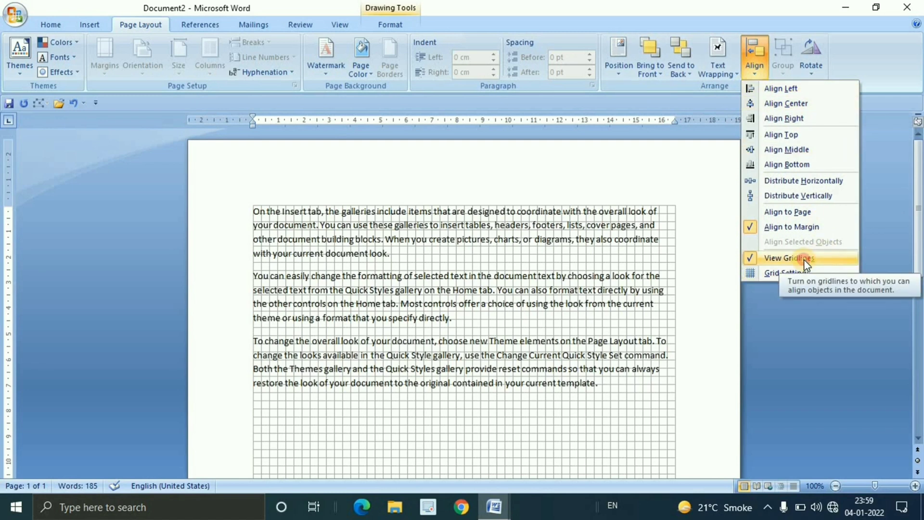
click(804, 259)
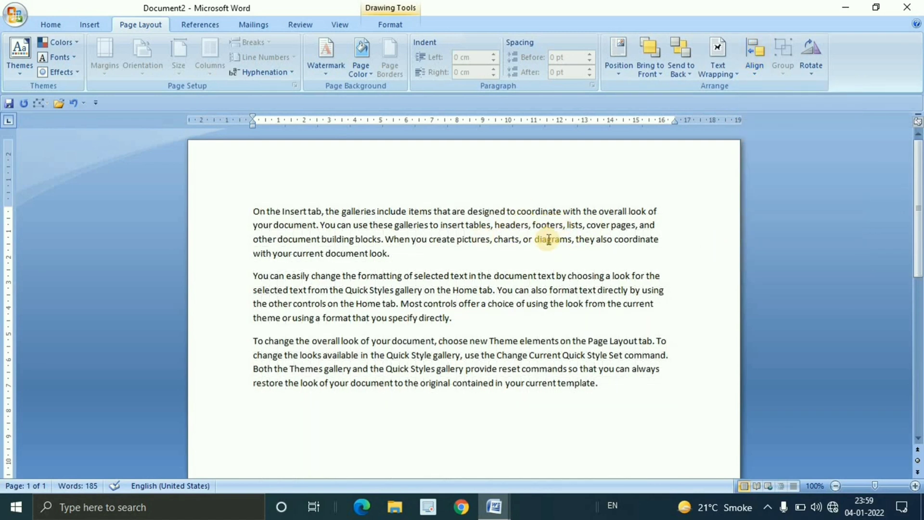
Undo the smiley face's bottom alignment and rotate the shape right by 90°
click(813, 67)
click(506, 238)
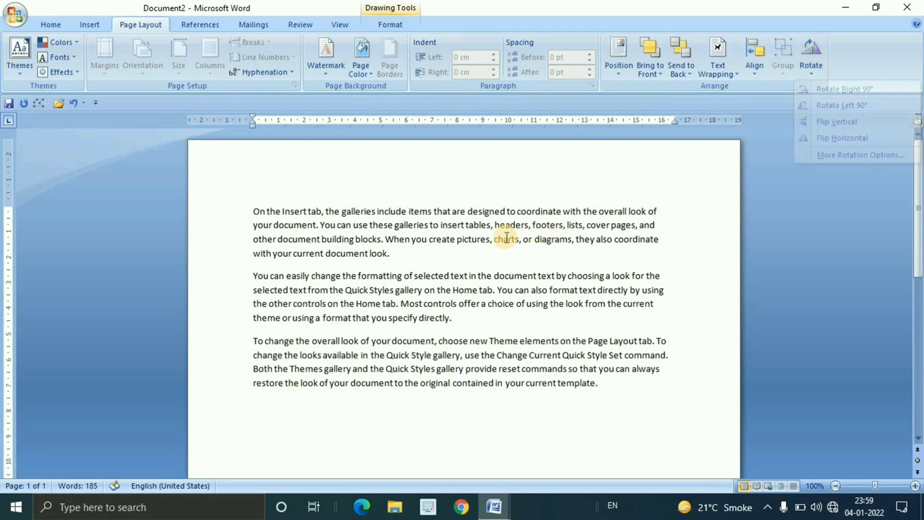
key(ctrl+z)
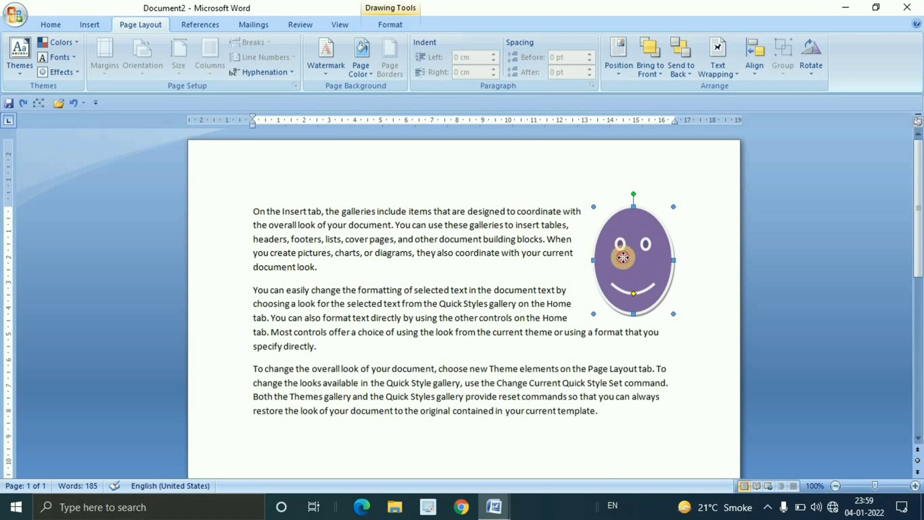
key(ctrl+y)
click(821, 72)
click(846, 89)
Set the smiley face's rotation to 93° through the detailed rotation options
click(812, 68)
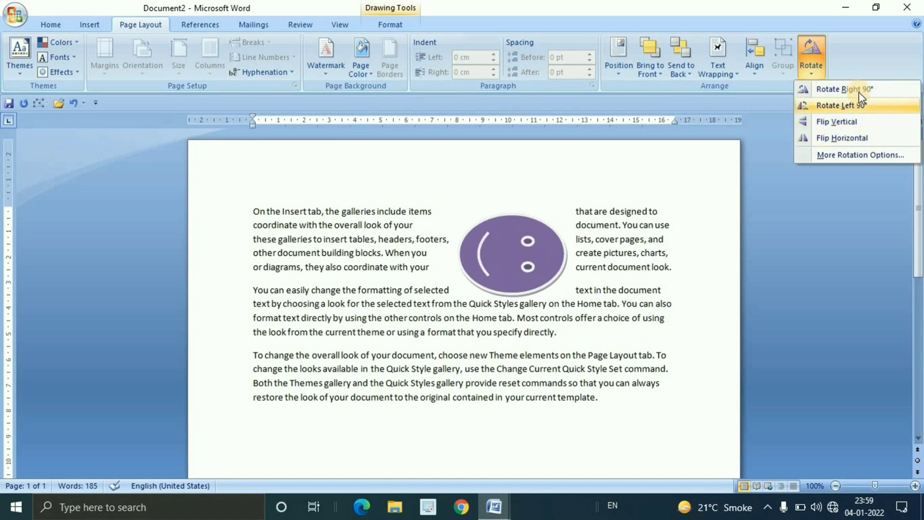
click(853, 158)
drag(621, 77, 508, 144)
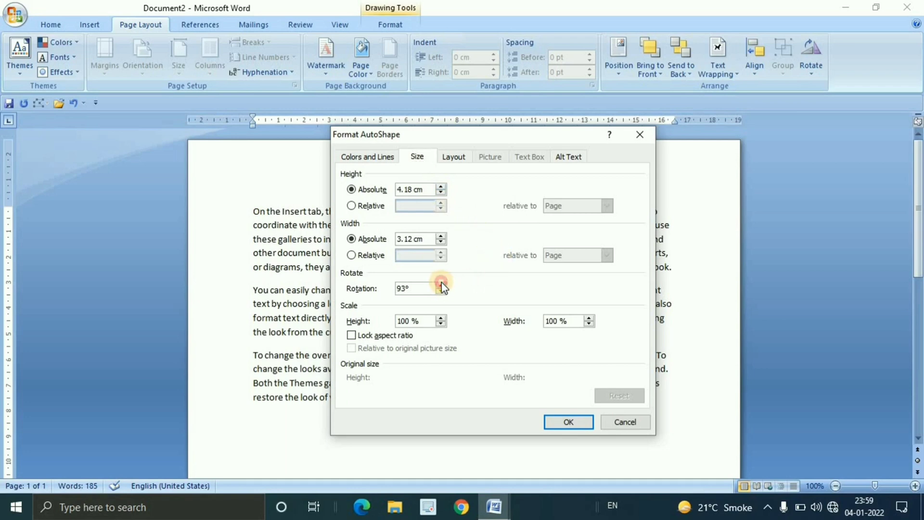
click(560, 422)
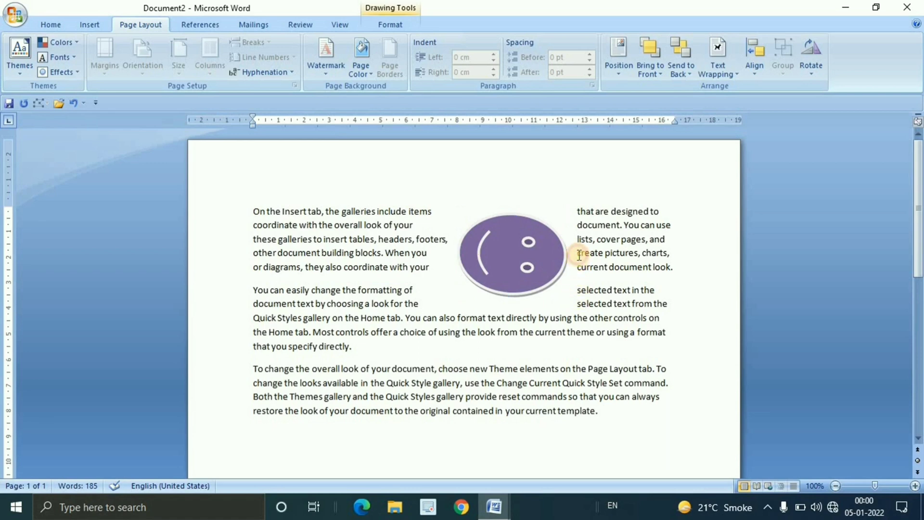
Rotate the smiley face freehand until it stands nearly upright, leaving it selected
click(567, 263)
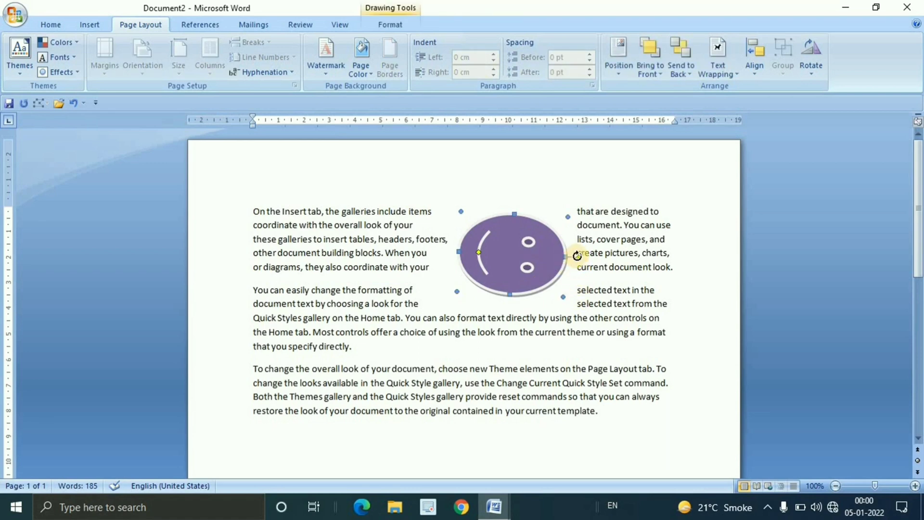
drag(578, 256, 506, 182)
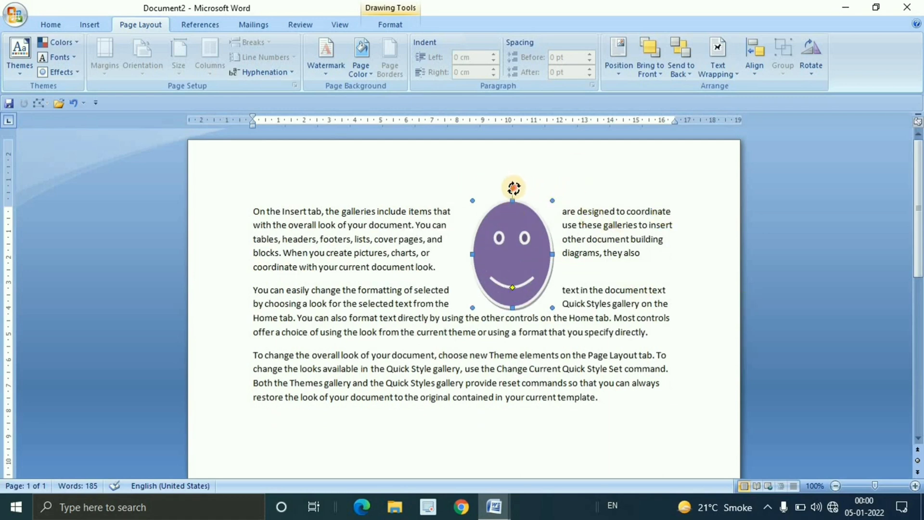
drag(597, 291, 572, 286)
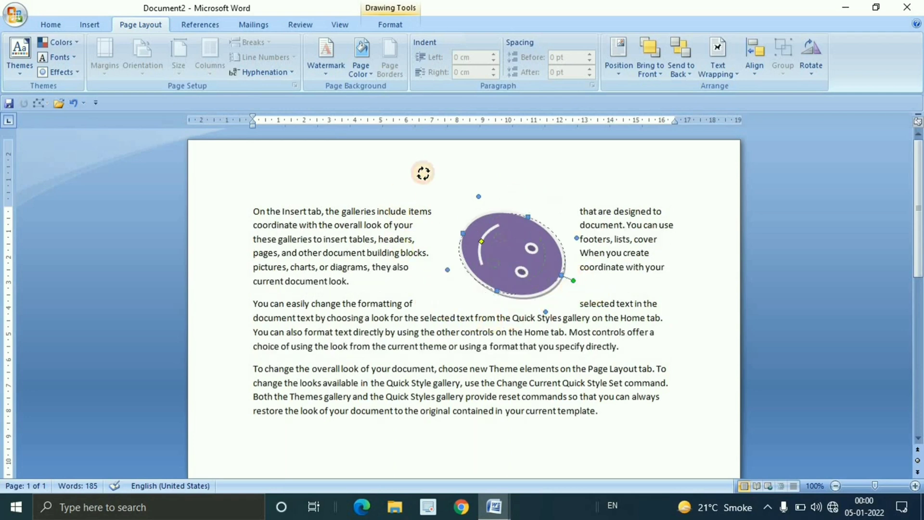
drag(508, 154, 509, 152)
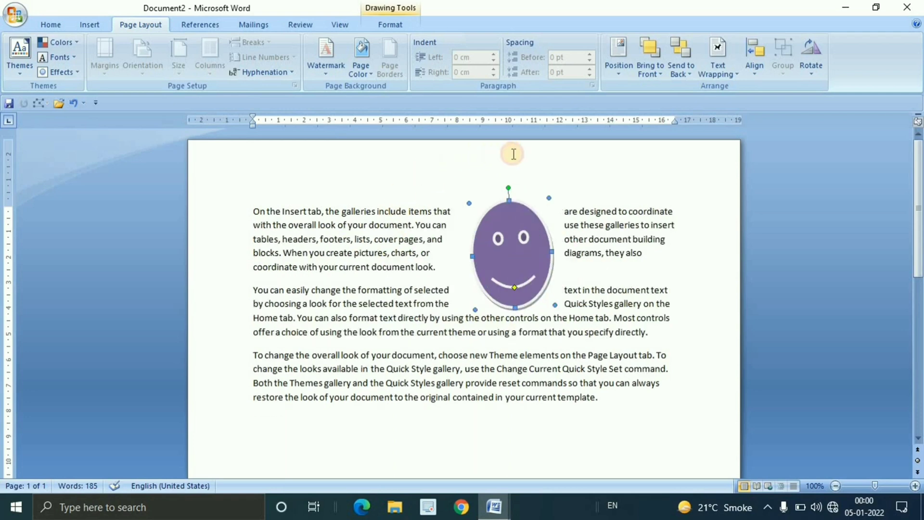
click(610, 220)
click(539, 251)
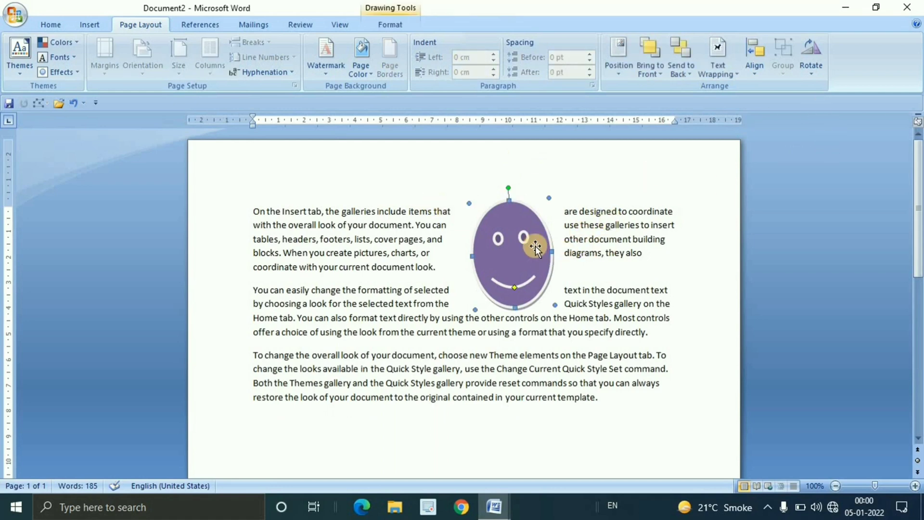
Draw a teal-styled rectangle about 2.62 cm high and 6.14 cm wide and move it below the smiley face
click(89, 24)
click(205, 60)
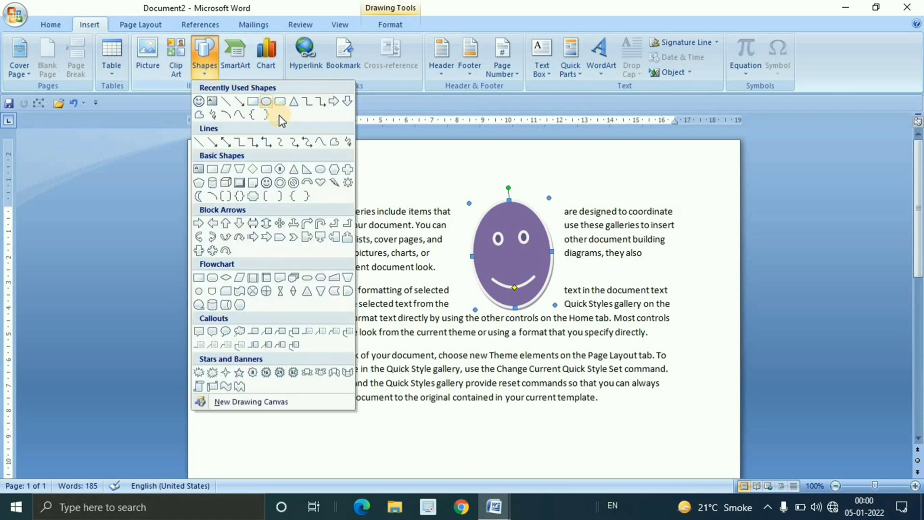
click(252, 101)
drag(504, 262, 661, 329)
click(336, 58)
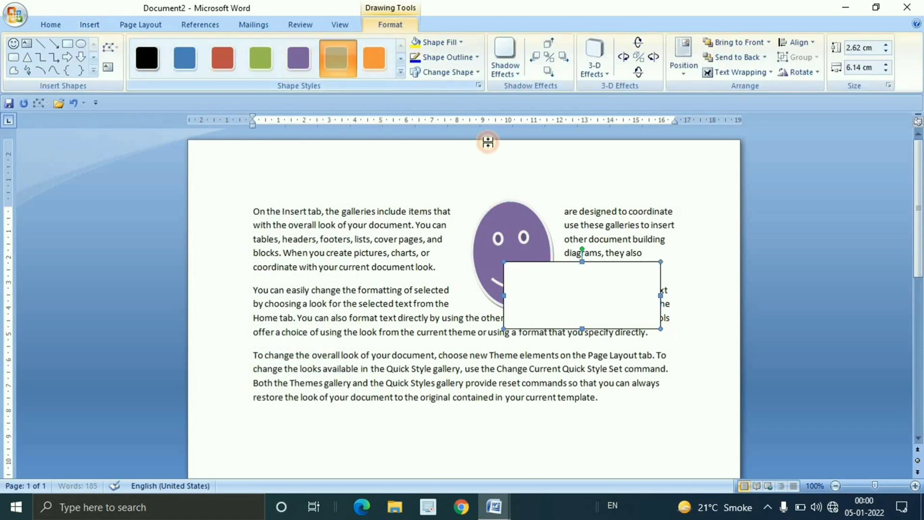
drag(585, 290, 541, 383)
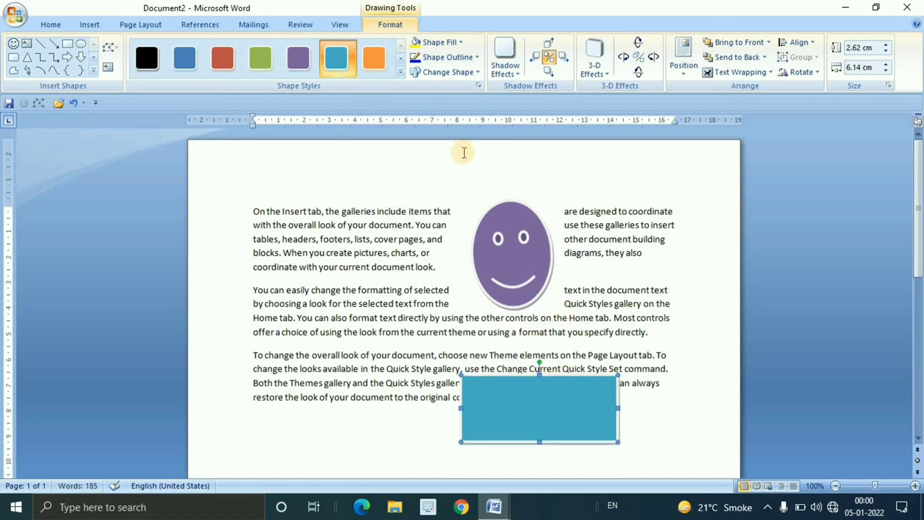
Group the smiley face with the teal rectangle and move the group slightly up and to the left
click(140, 25)
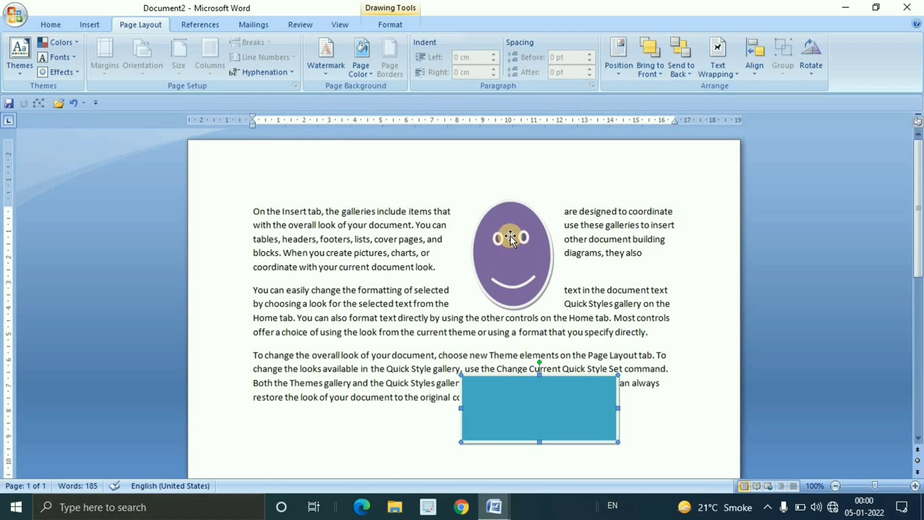
click(510, 236)
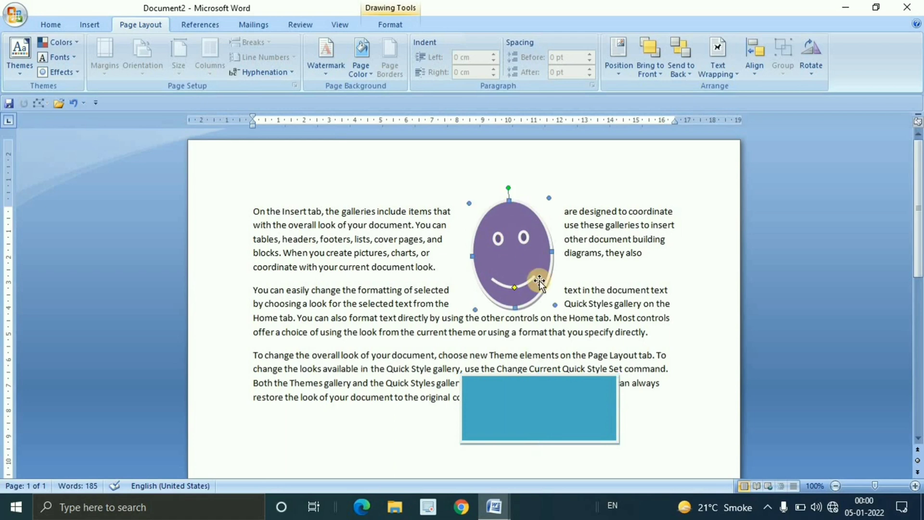
shift+click(568, 411)
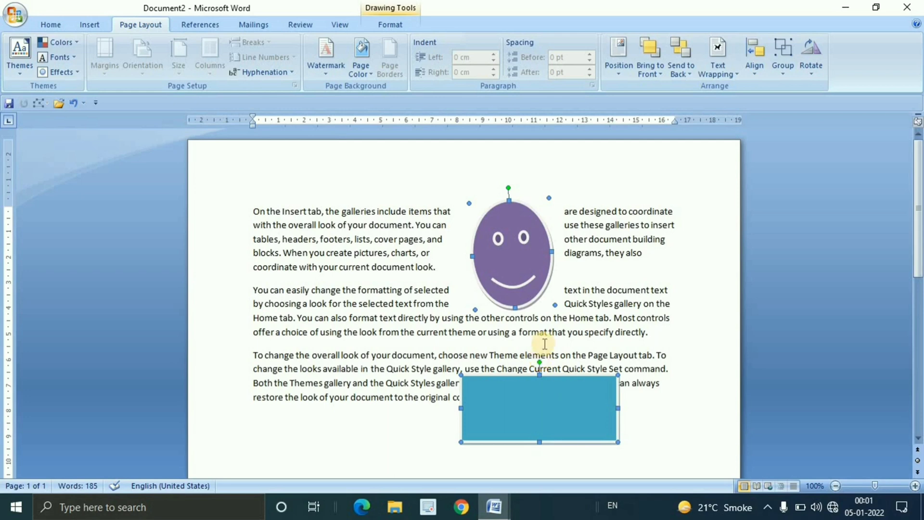
click(786, 50)
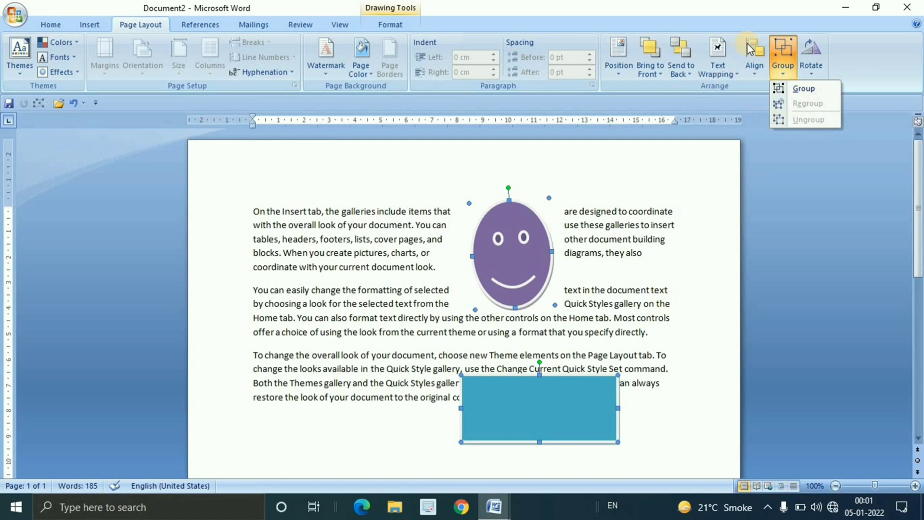
click(803, 89)
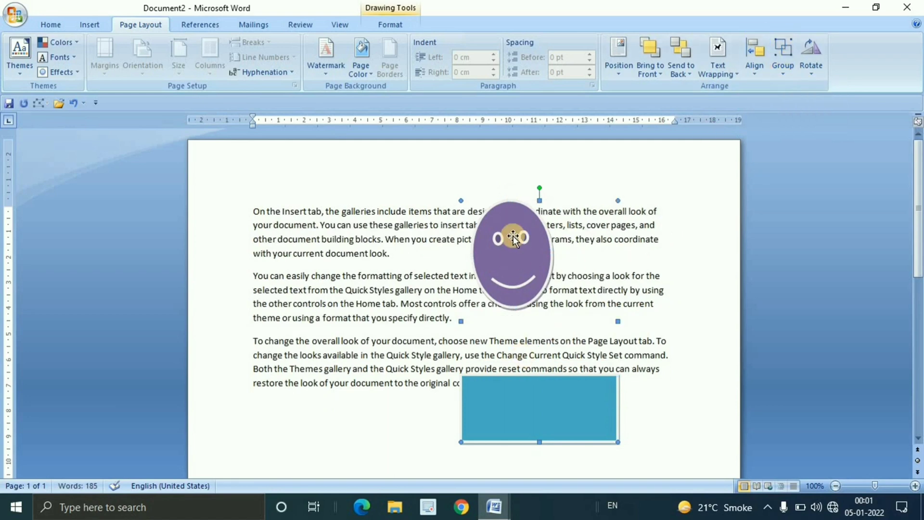
drag(610, 439, 373, 388)
drag(431, 389, 541, 384)
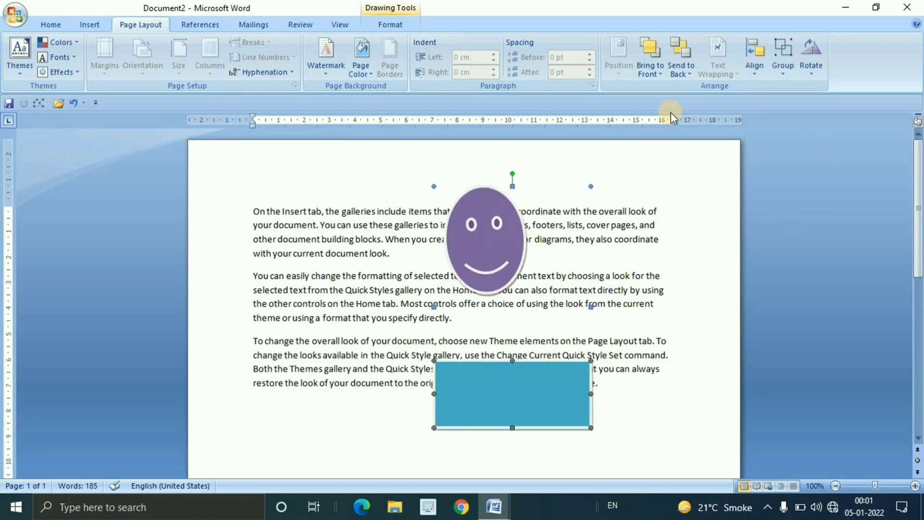
Ungroup the smiley face and teal rectangle and move both shapes further left together
click(790, 72)
click(817, 119)
drag(489, 398, 432, 394)
Group the smiley face with the teal rectangle again and move the group right, then back left, leaving it slightly lower on the page
click(782, 72)
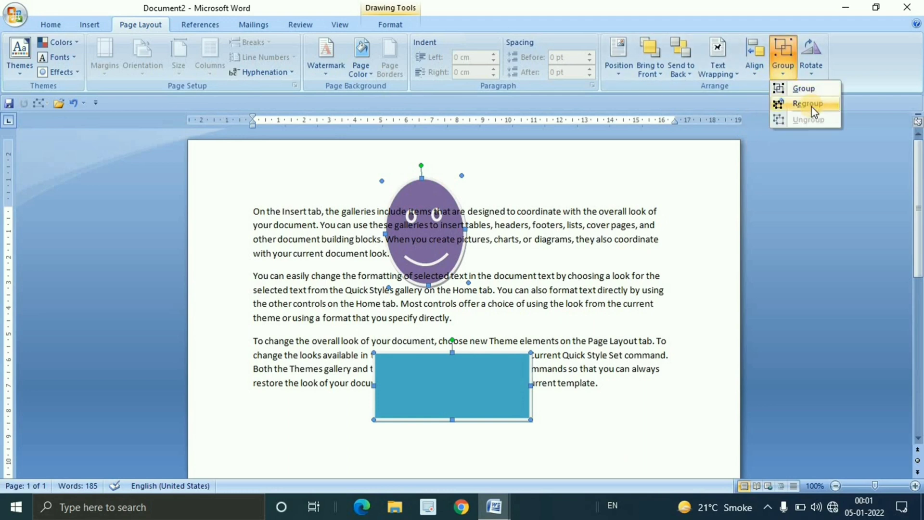
click(803, 88)
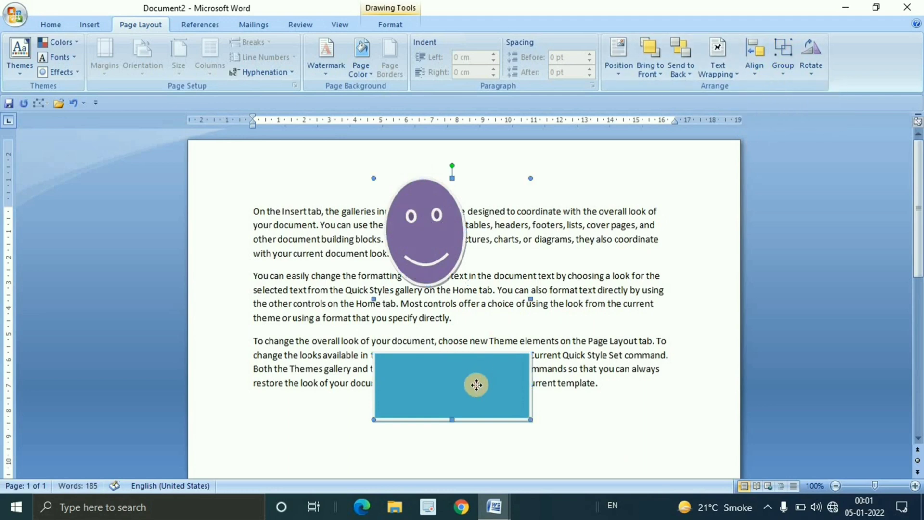
drag(477, 384, 522, 393)
click(458, 244)
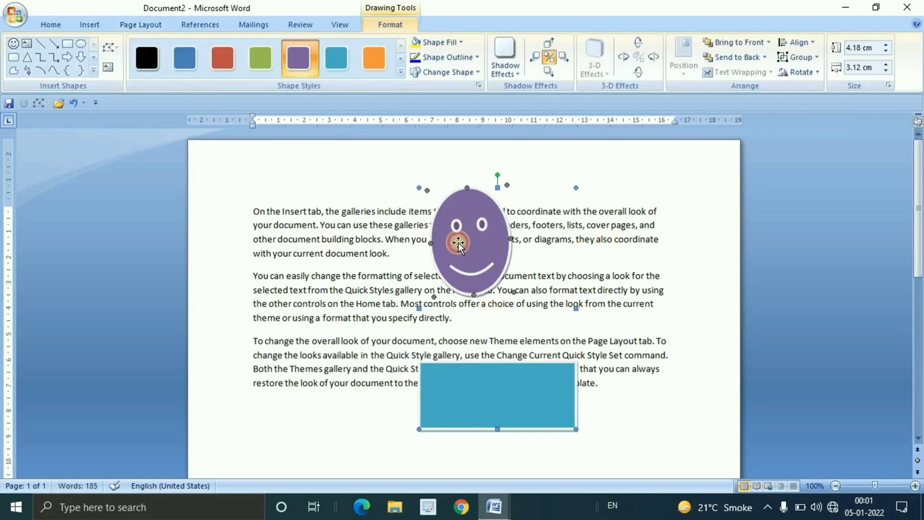
mouse_move(501, 383)
mouse_down()
mouse_move(394, 383)
mouse_move(458, 385)
mouse_up()
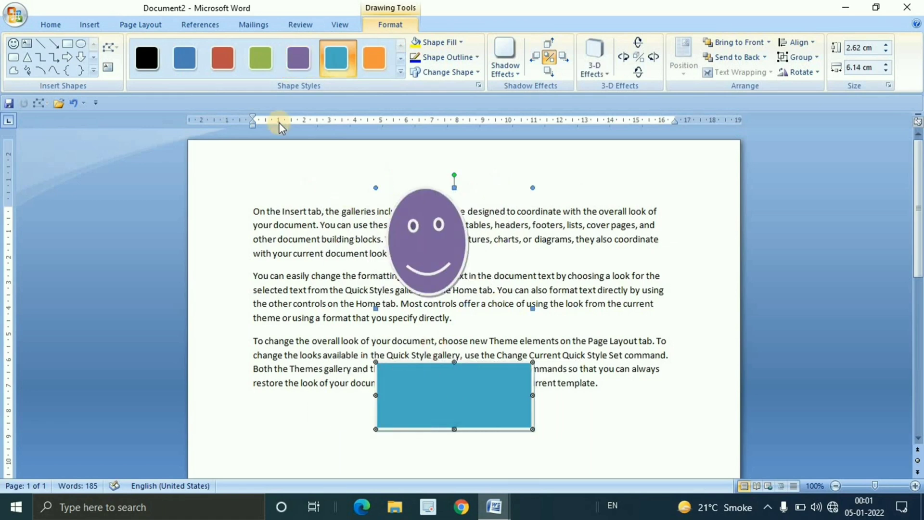
Ungroup the smiley face and teal rectangle, move only the smiley face up and left over the first paragraph, and deselect it
click(139, 24)
click(784, 73)
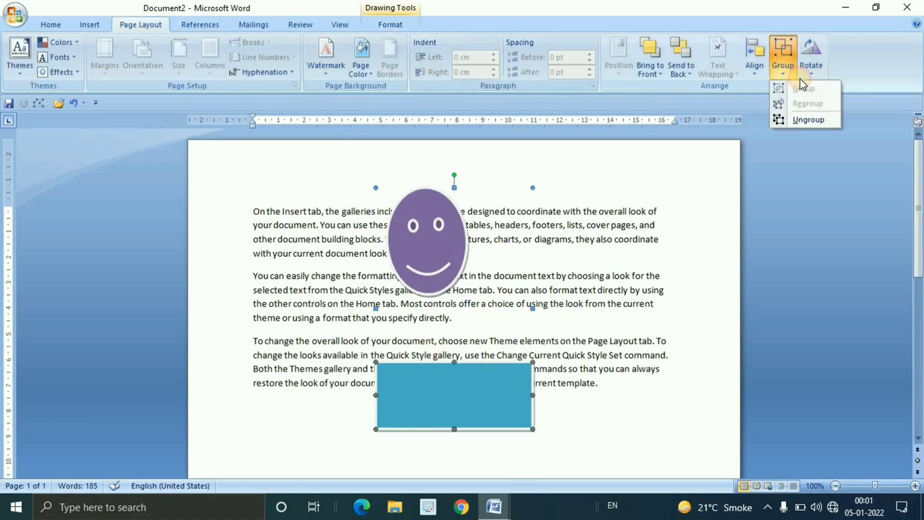
click(809, 120)
click(607, 240)
drag(446, 265, 348, 213)
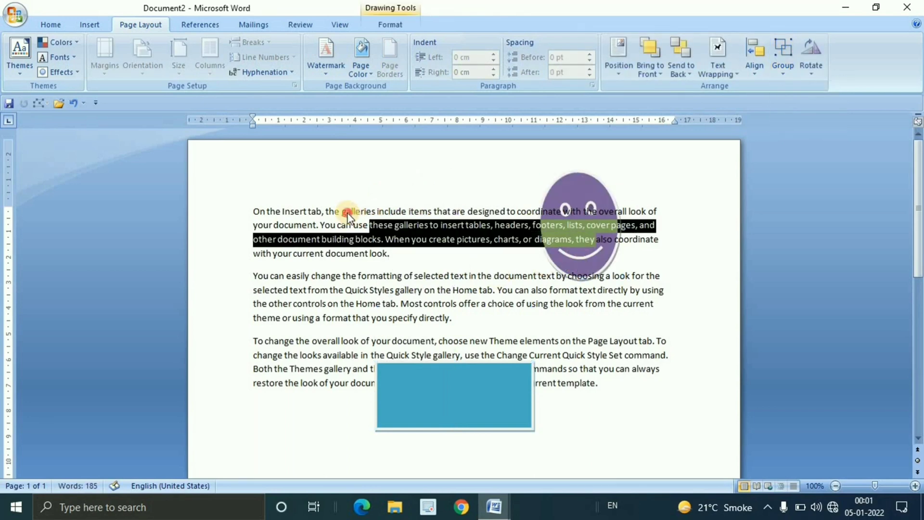
drag(593, 256, 536, 247)
click(589, 278)
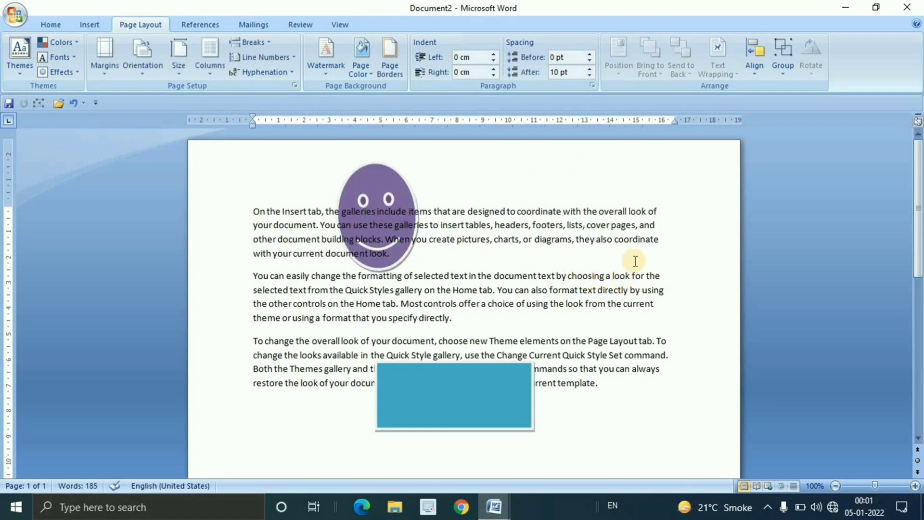